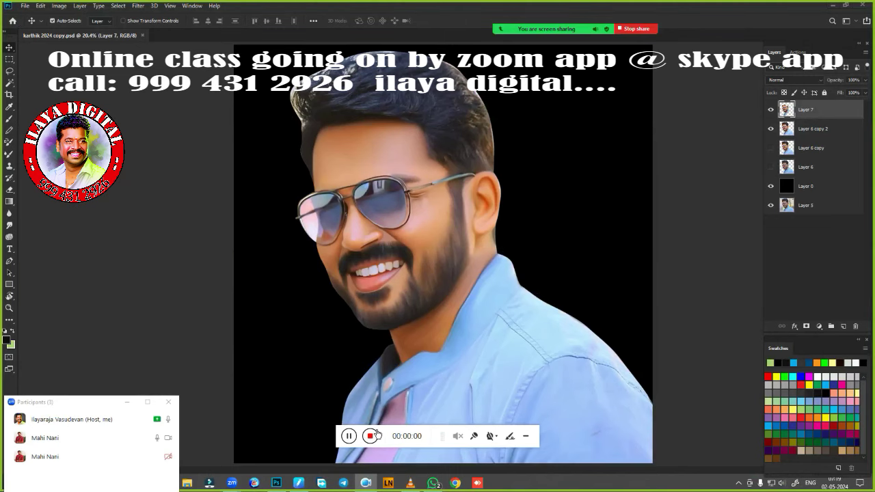
Step: Bring the portrait document forward, zoom in on the glasses and face, then fit the portrait in view
drag(387, 433, 550, 476)
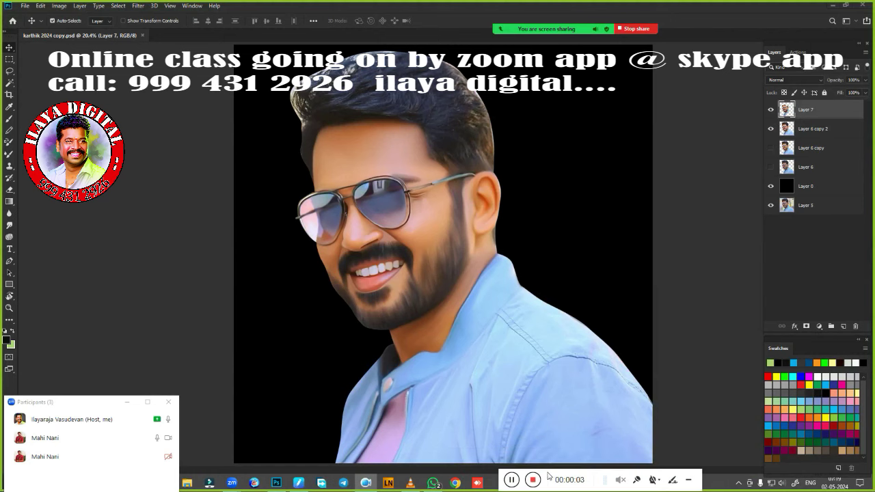
click(432, 298)
drag(299, 112, 528, 290)
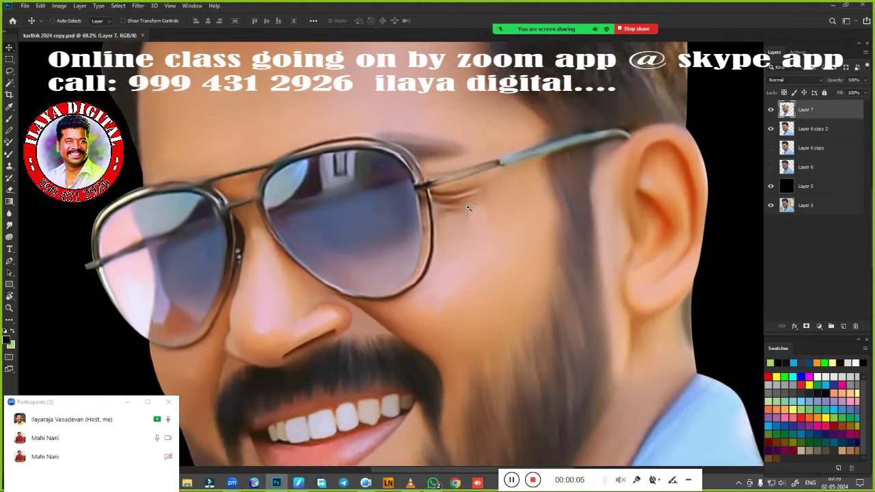
key(ctrl+0)
Step: Zoom in on the mouth and beard, then close in on the hair above the forehead at 87.6%
drag(41, 116, 318, 275)
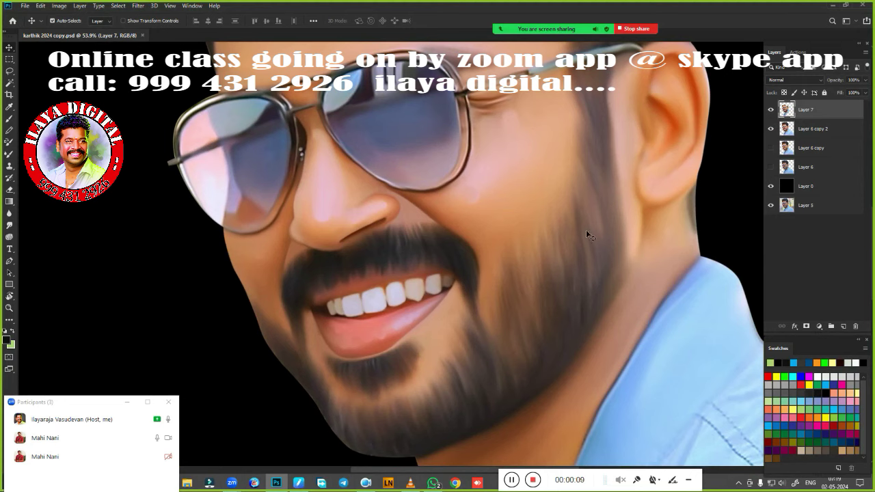
scroll(478, 240, up, 2)
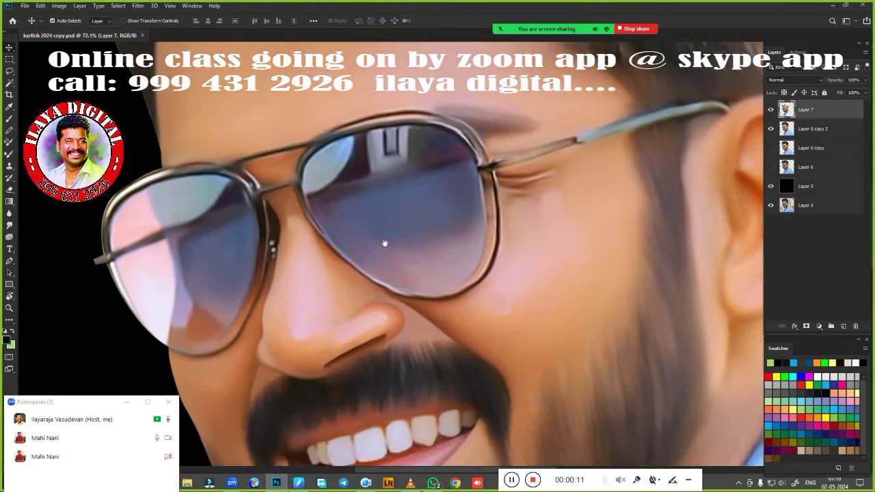
drag(351, 239, 352, 355)
scroll(352, 355, up, 3)
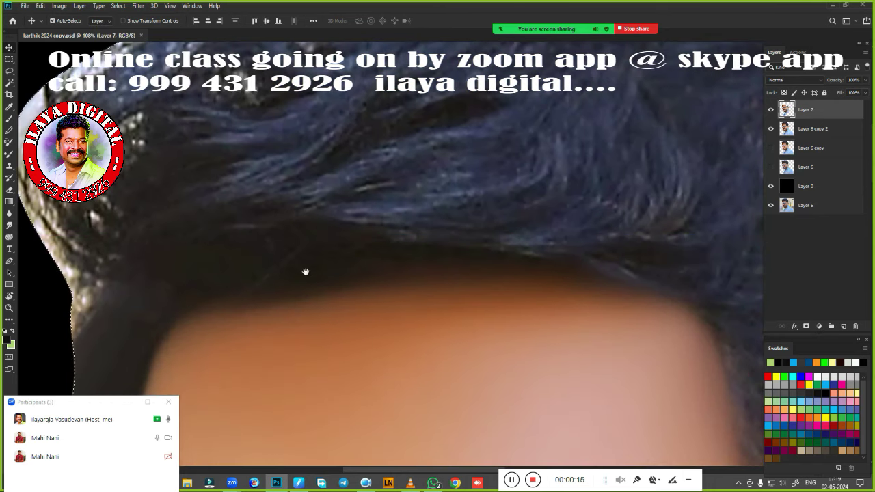
drag(305, 273, 383, 309)
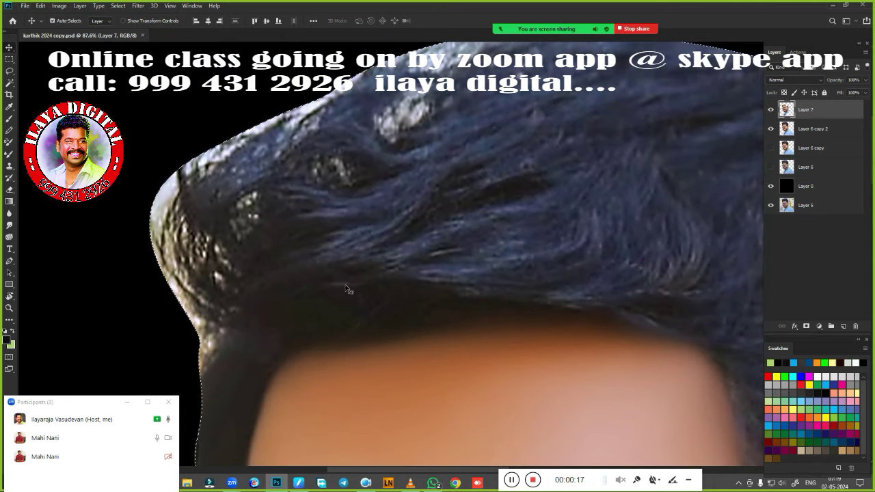
Step: Smudge the bright highlights along the left hair edge darker at 80% strength
key(r)
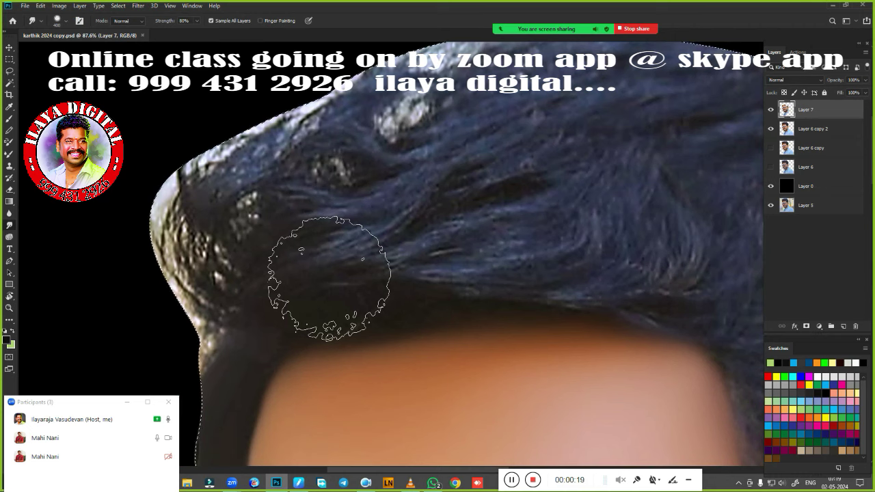
mouse_move(328, 279)
mouse_down()
mouse_move(252, 309)
mouse_move(295, 319)
mouse_move(251, 308)
mouse_up()
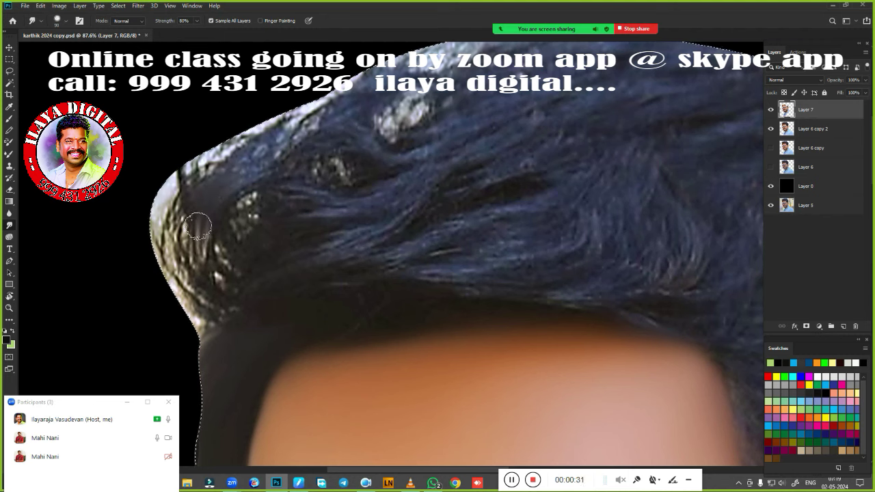
mouse_move(254, 186)
mouse_down()
mouse_move(222, 231)
mouse_move(219, 281)
mouse_move(231, 272)
mouse_up()
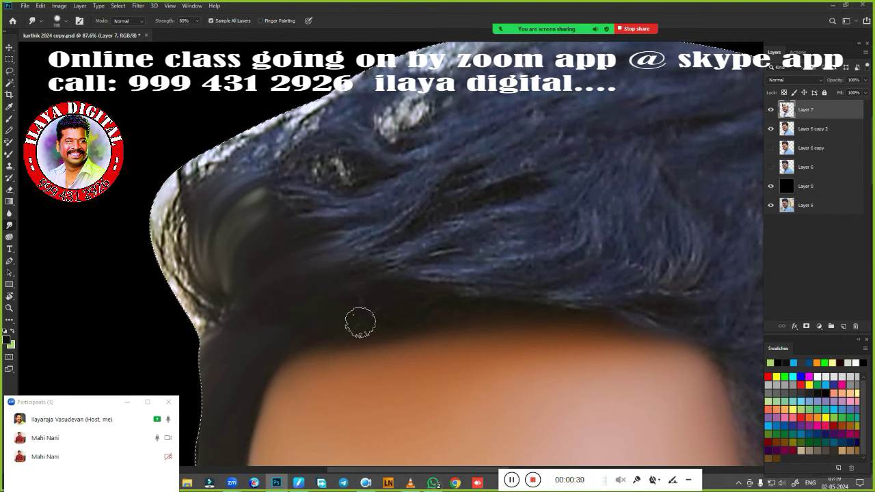
mouse_move(225, 316)
mouse_down()
mouse_move(228, 298)
mouse_move(181, 233)
mouse_move(234, 315)
mouse_move(164, 232)
mouse_up()
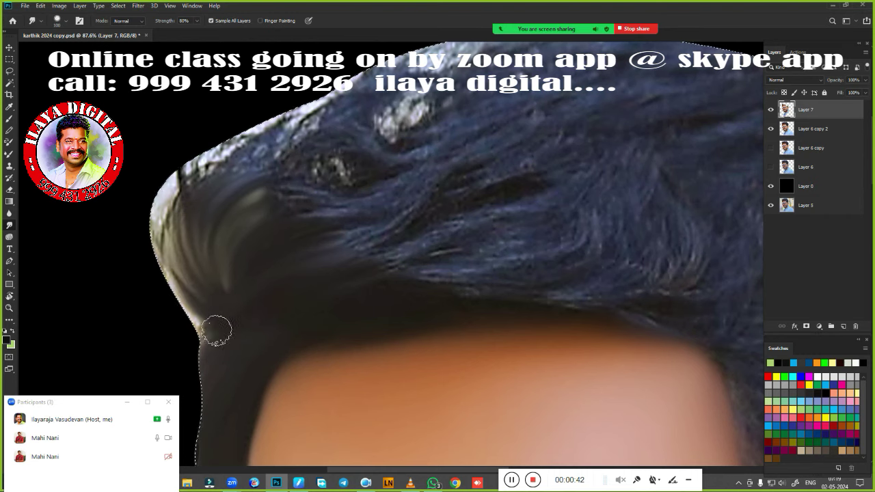
mouse_move(182, 273)
mouse_down()
mouse_move(163, 205)
mouse_move(203, 161)
mouse_up()
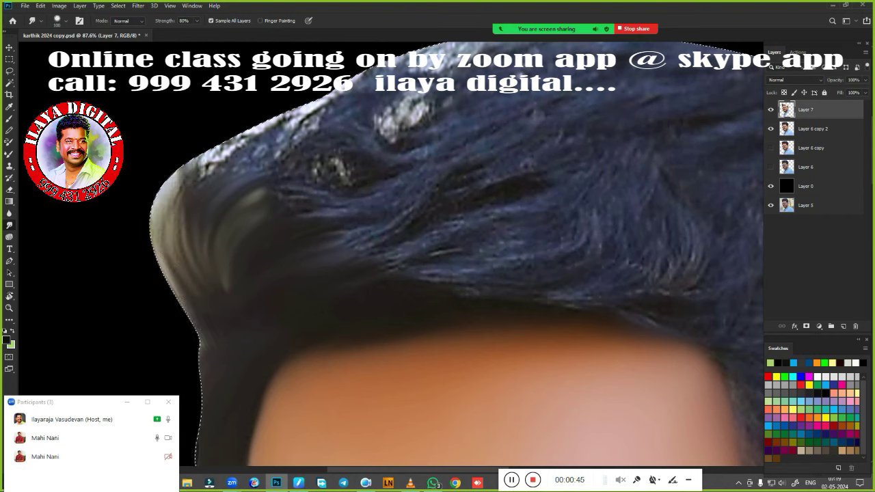
Step: Keep smoothing the upper-left hair outline and middle strands into soft dark strokes
drag(162, 212, 189, 141)
drag(185, 178, 192, 274)
mouse_move(185, 218)
mouse_down()
mouse_move(233, 136)
mouse_move(250, 144)
mouse_up()
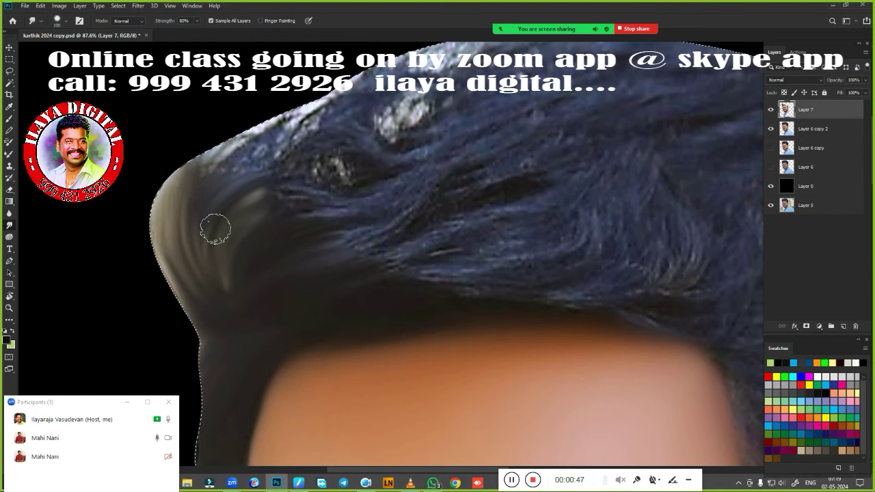
drag(205, 171, 254, 140)
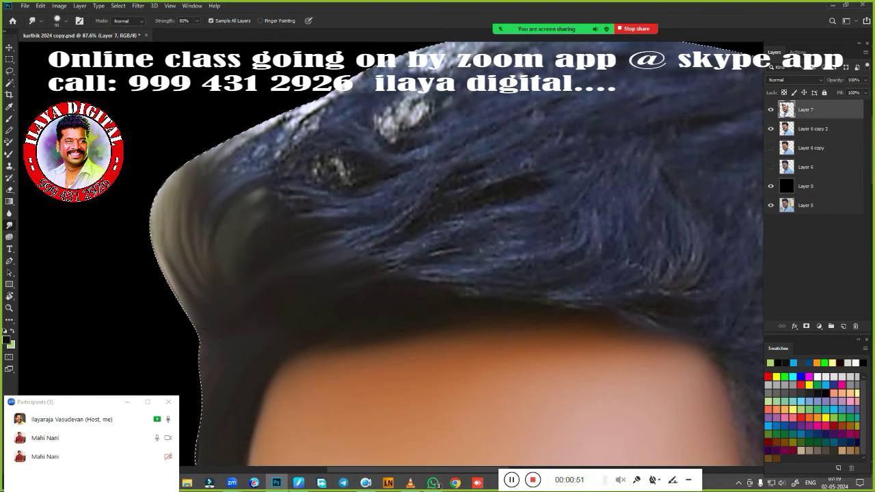
drag(177, 258, 149, 211)
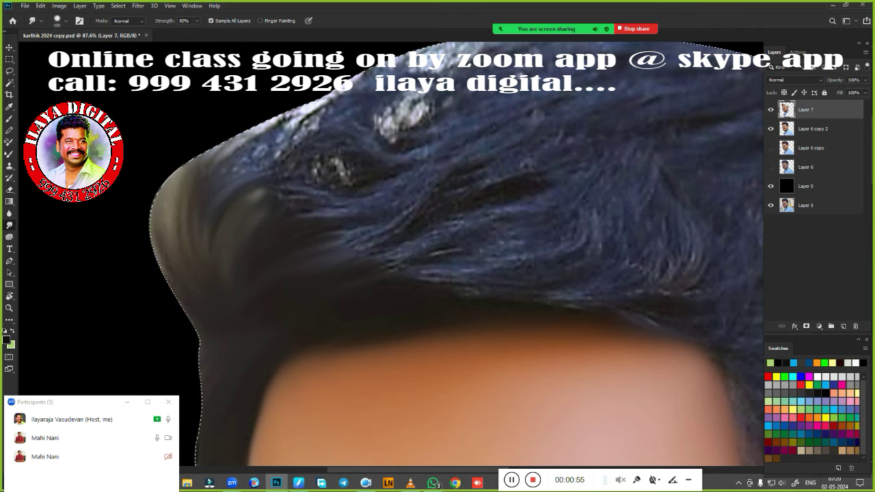
mouse_move(266, 198)
mouse_down()
mouse_move(316, 194)
mouse_move(283, 244)
mouse_up()
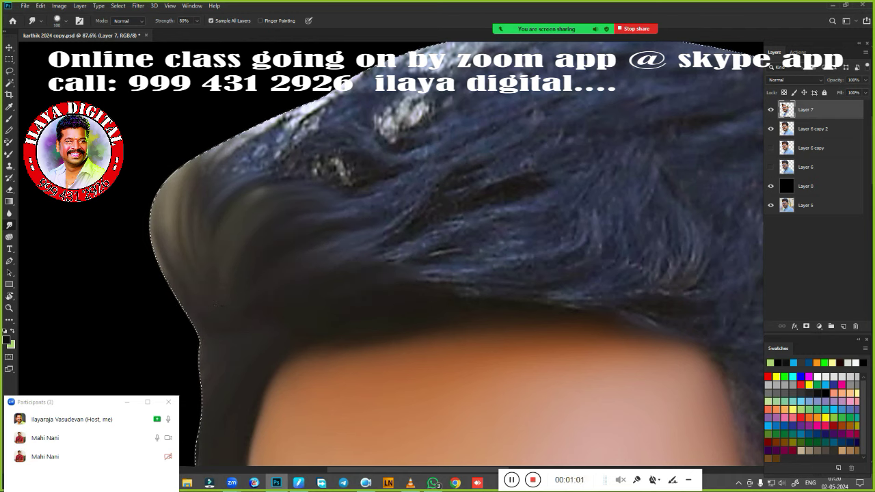
drag(187, 203, 258, 133)
Step: Deselect and smudge the hair texture and light strands along the hairline above the forehead
key(ctrl+d)
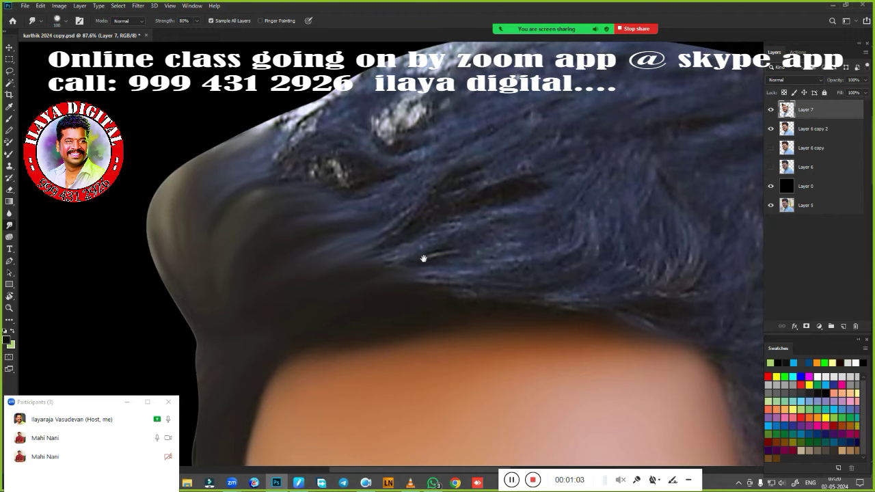
alt+scroll(273, 260, up, 2)
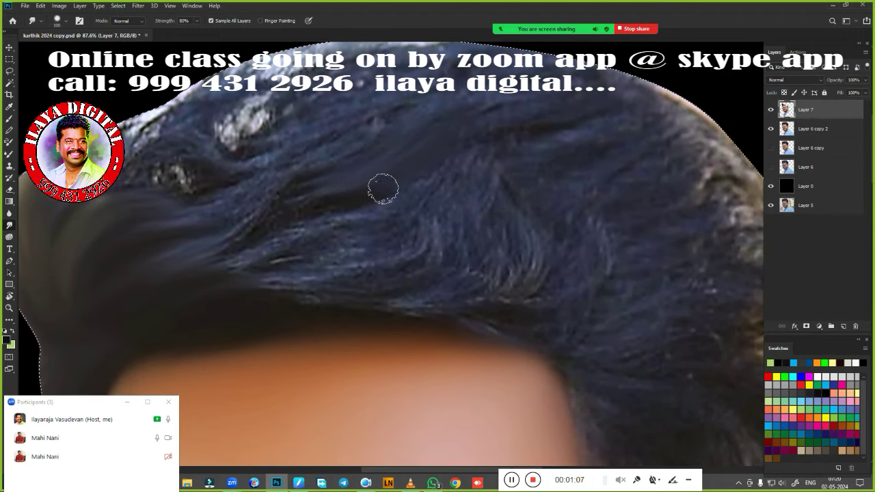
mouse_move(406, 216)
mouse_down()
mouse_move(416, 239)
mouse_move(494, 184)
mouse_move(539, 213)
mouse_move(541, 258)
mouse_move(600, 271)
mouse_up()
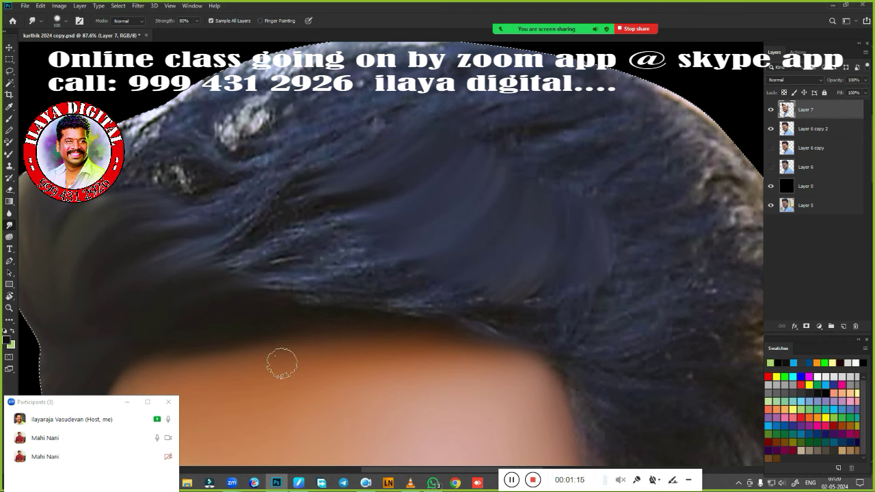
drag(424, 314, 313, 322)
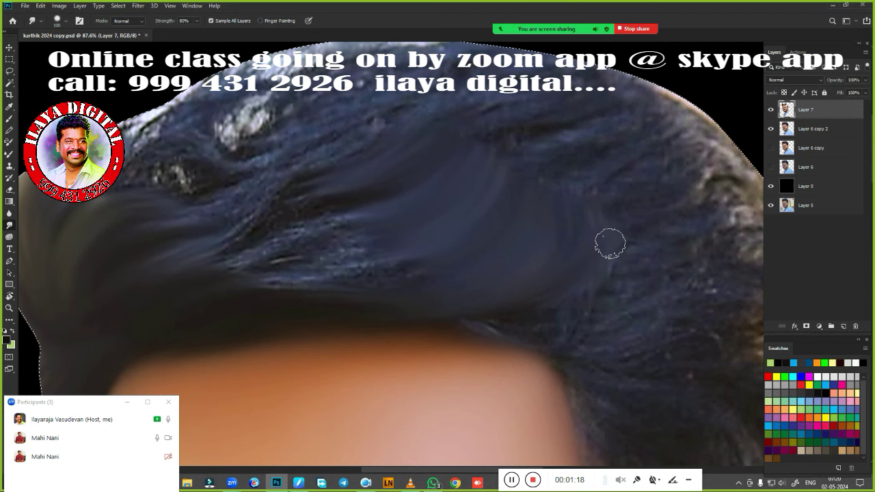
drag(480, 318, 467, 320)
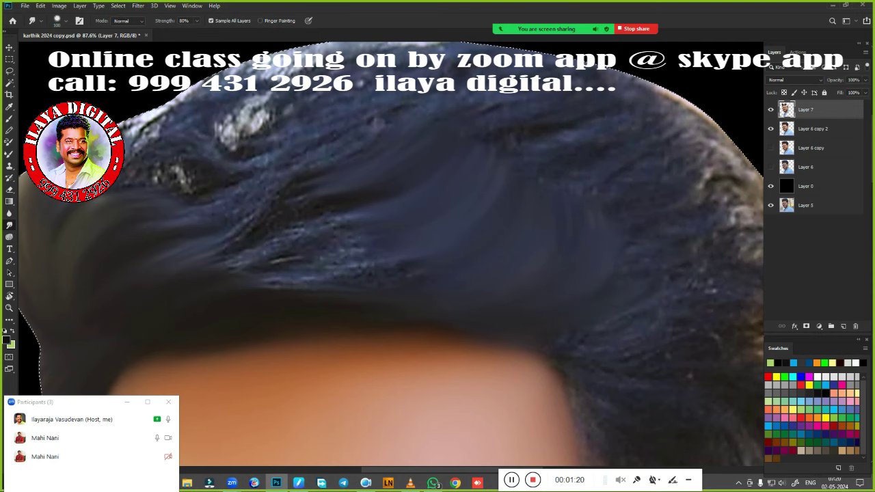
scroll(446, 314, left, 5)
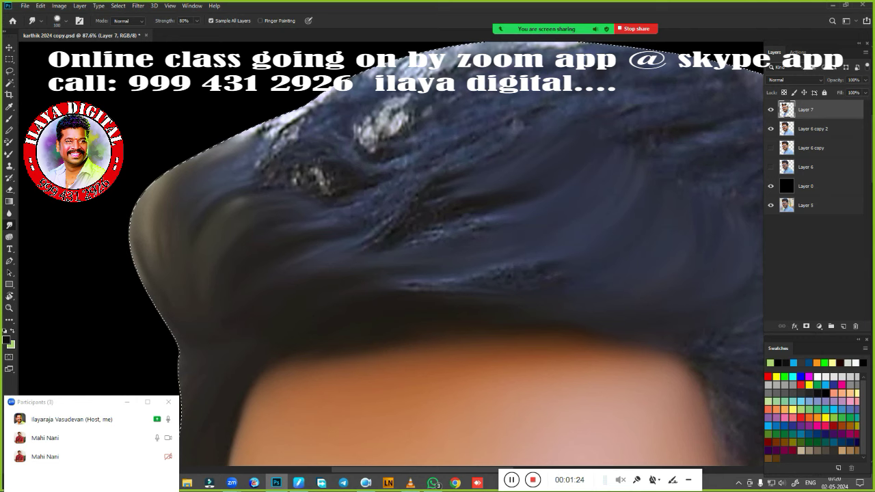
drag(445, 321, 377, 291)
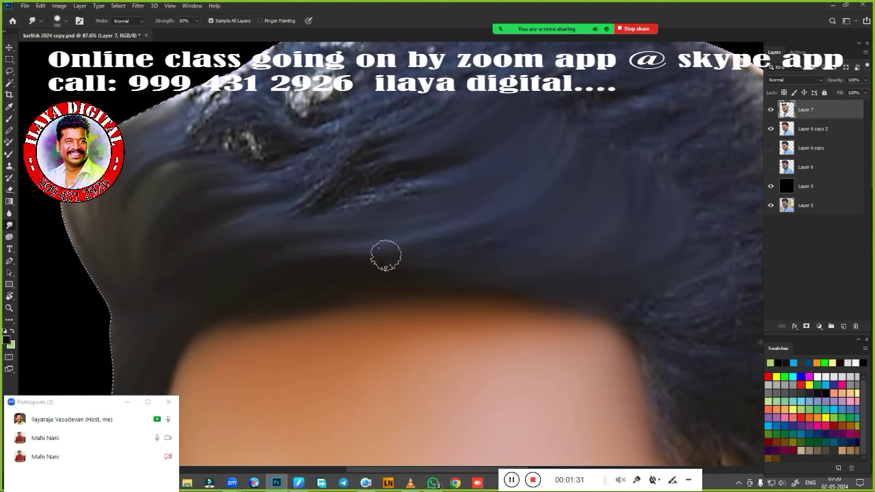
drag(406, 240, 434, 332)
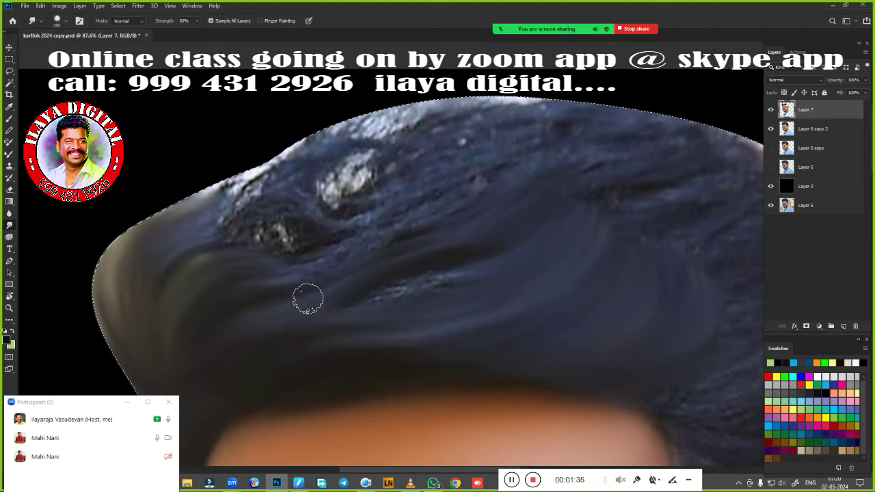
Step: Smear the white highlights and speckles across the top and left hair edge into smooth dark strands
drag(307, 297, 447, 274)
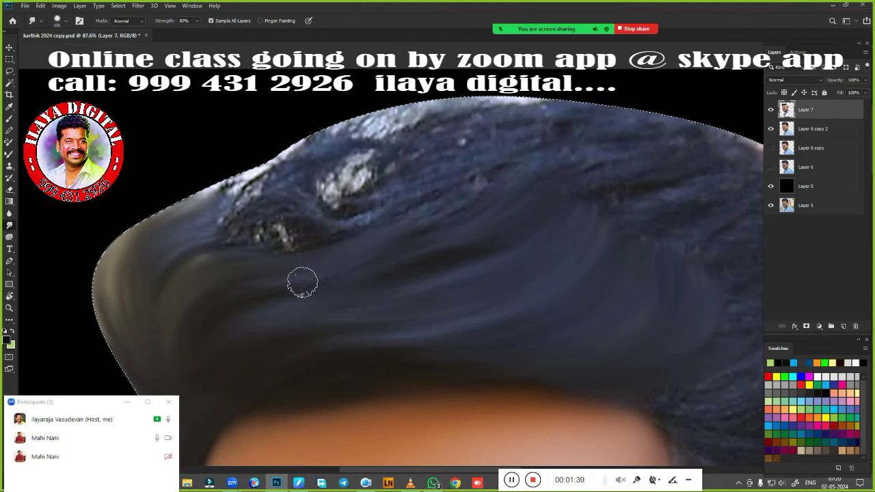
drag(397, 208, 455, 202)
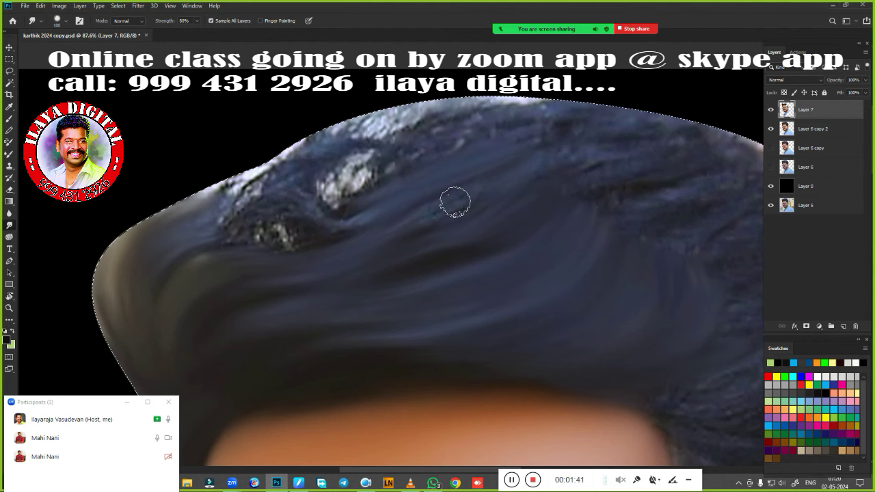
drag(362, 199, 331, 219)
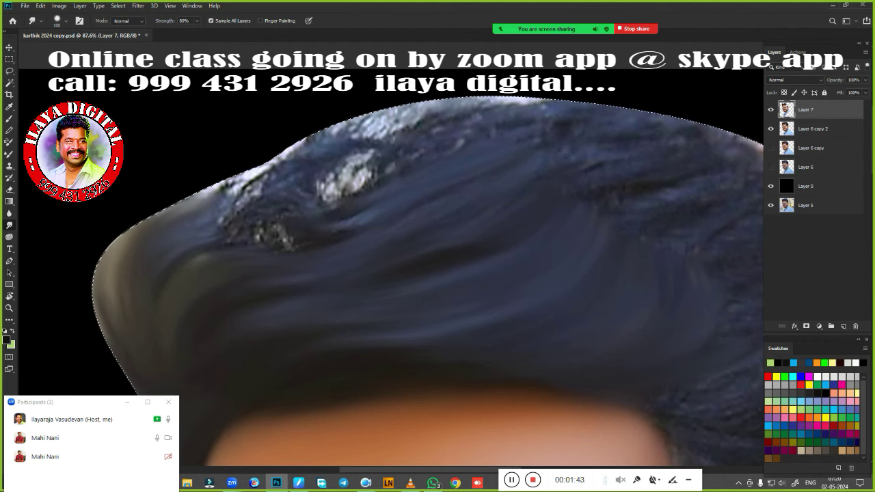
mouse_move(225, 238)
mouse_down()
mouse_move(219, 250)
mouse_move(348, 203)
mouse_move(205, 249)
mouse_move(306, 241)
mouse_up()
mouse_move(444, 184)
mouse_down()
mouse_move(332, 196)
mouse_move(451, 143)
mouse_move(402, 135)
mouse_move(451, 113)
mouse_move(547, 109)
mouse_move(362, 123)
mouse_move(424, 117)
mouse_move(363, 125)
mouse_move(381, 121)
mouse_up()
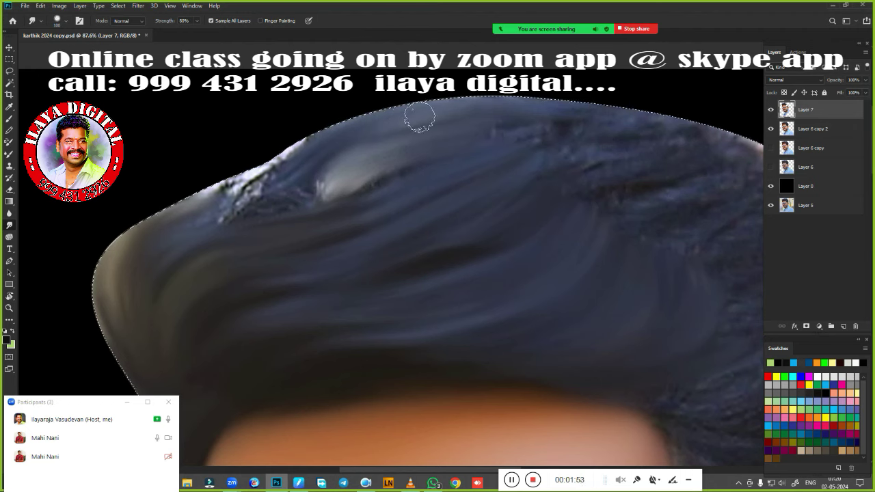
mouse_move(310, 156)
mouse_down()
mouse_move(171, 219)
mouse_move(356, 117)
mouse_move(280, 143)
mouse_move(198, 191)
mouse_up()
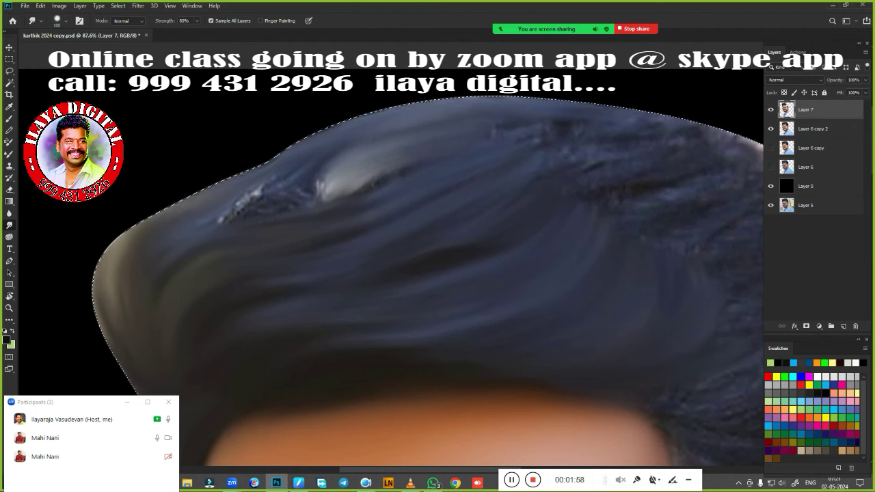
mouse_move(182, 243)
mouse_down()
mouse_move(279, 181)
mouse_move(199, 211)
mouse_move(417, 127)
mouse_move(222, 223)
mouse_move(383, 150)
mouse_move(416, 160)
mouse_move(291, 203)
mouse_move(366, 189)
mouse_up()
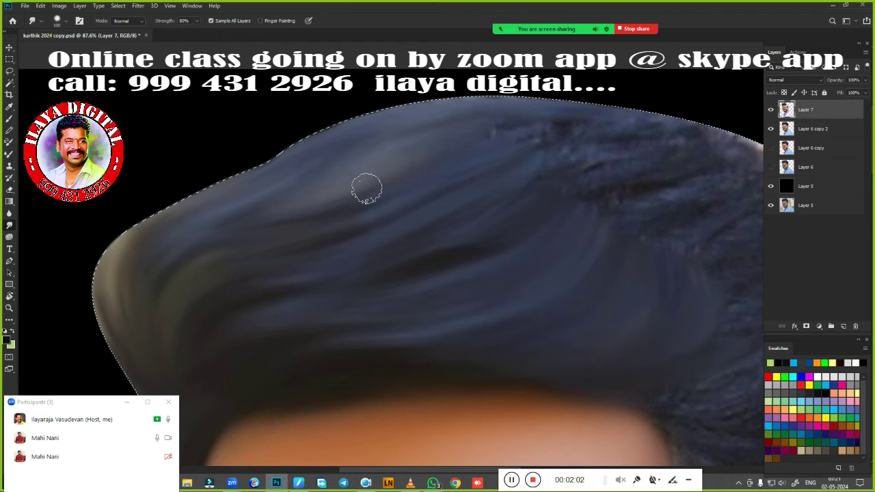
drag(130, 331, 140, 216)
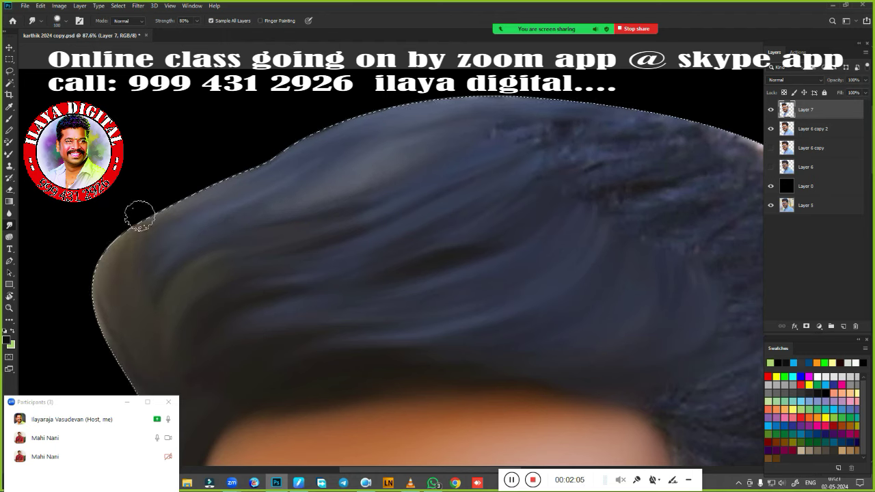
mouse_move(118, 323)
mouse_down()
mouse_move(109, 260)
mouse_move(216, 193)
mouse_up()
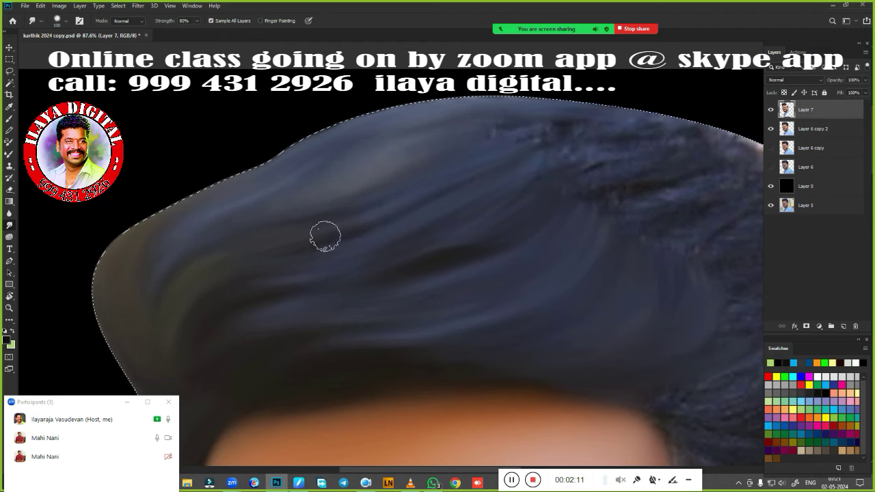
Step: Smudge the orange-tinted right hair edge and the top of the hair into dark flowing strands
scroll(390, 280, right, 5)
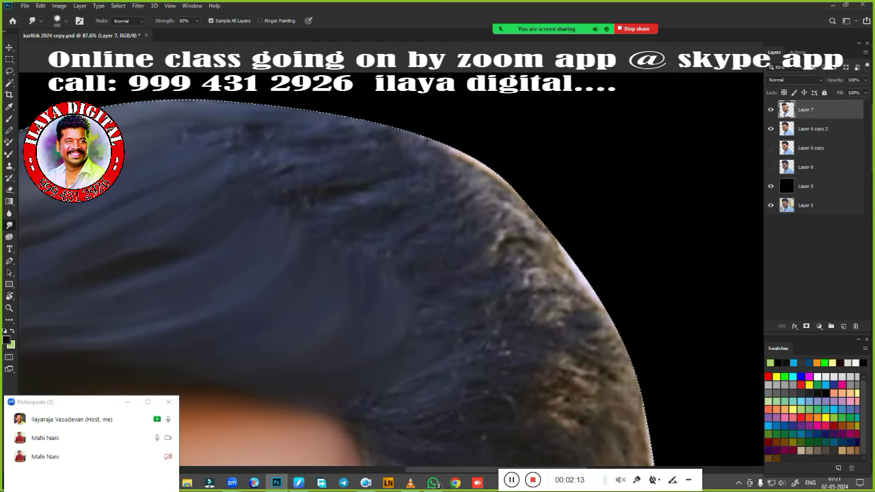
mouse_move(504, 221)
mouse_down()
mouse_move(492, 220)
mouse_move(521, 221)
mouse_move(502, 294)
mouse_move(524, 312)
mouse_move(580, 290)
mouse_move(582, 308)
mouse_up()
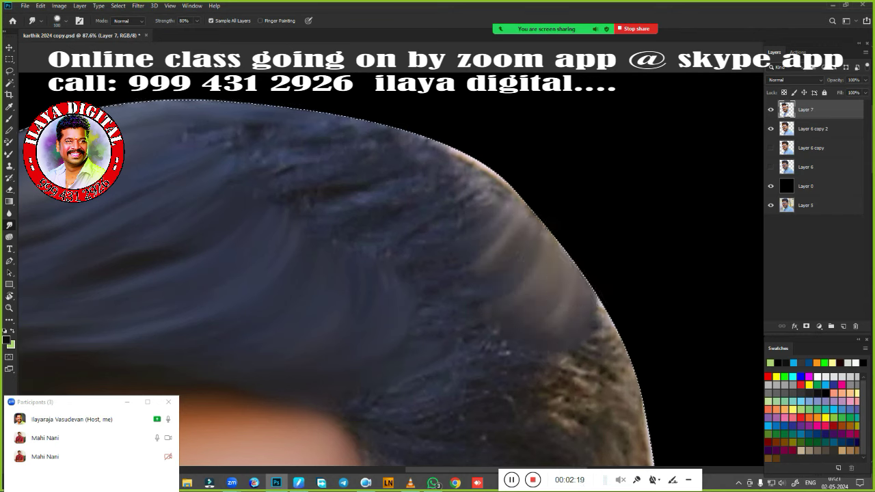
mouse_move(520, 212)
mouse_down()
mouse_move(469, 143)
mouse_move(453, 156)
mouse_move(446, 144)
mouse_up()
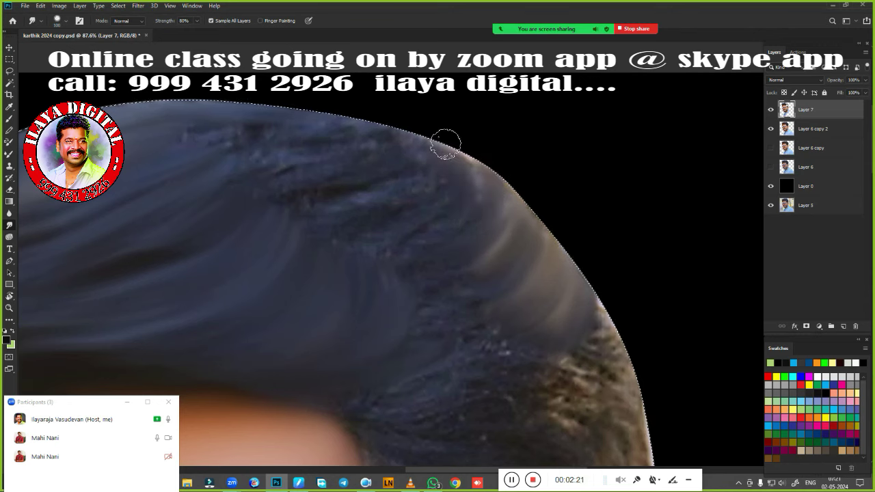
drag(338, 129, 184, 130)
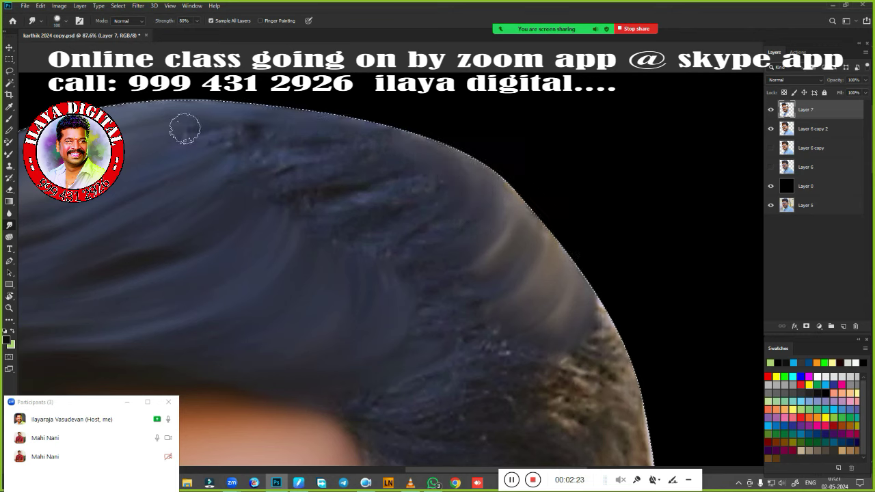
mouse_move(195, 163)
mouse_down()
mouse_move(283, 134)
mouse_move(344, 140)
mouse_move(245, 189)
mouse_move(254, 209)
mouse_move(320, 215)
mouse_move(377, 206)
mouse_move(392, 224)
mouse_up()
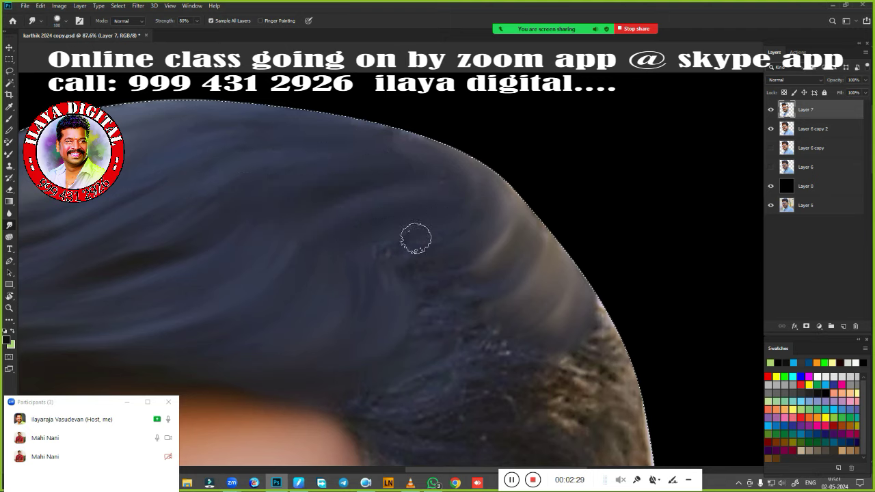
mouse_move(417, 263)
mouse_down()
mouse_move(422, 287)
mouse_move(478, 270)
mouse_up()
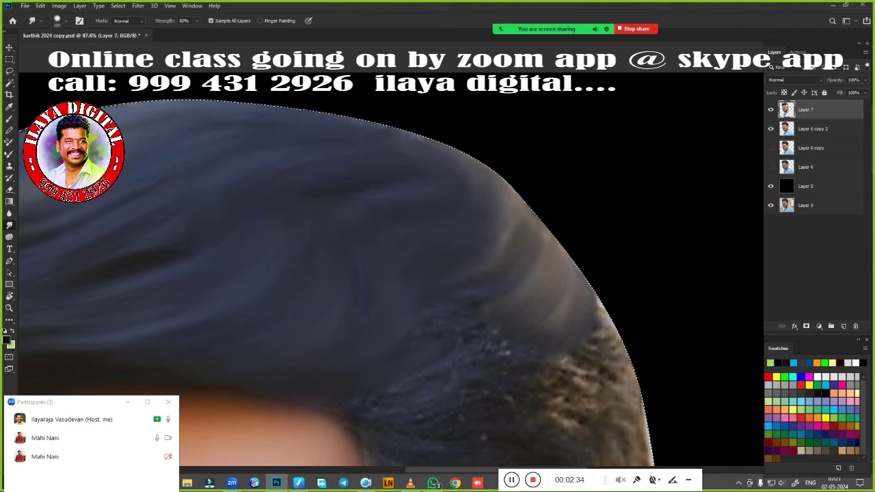
drag(492, 306, 441, 101)
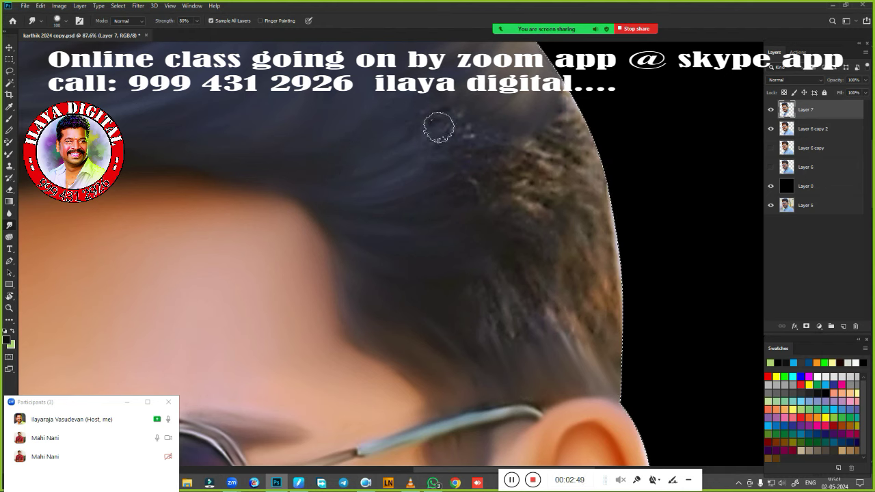
Step: Streak the speckled orange hair above the ear and along the selection edge into smooth dark strokes
mouse_move(449, 136)
mouse_down()
mouse_move(417, 178)
mouse_move(433, 237)
mouse_up()
scroll(519, 232, right, 2)
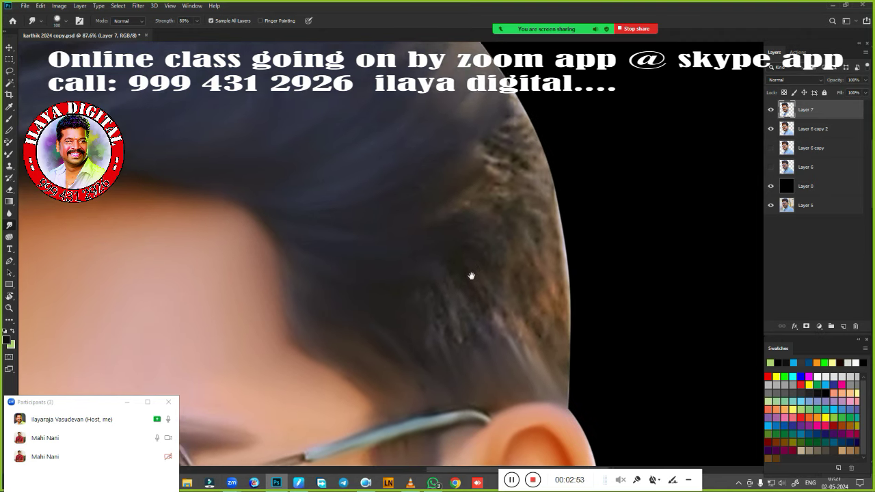
scroll(471, 276, right, 2)
mouse_move(448, 236)
mouse_down()
mouse_move(445, 211)
mouse_move(406, 187)
mouse_move(434, 171)
mouse_move(426, 147)
mouse_move(486, 143)
mouse_move(459, 127)
mouse_move(465, 102)
mouse_up()
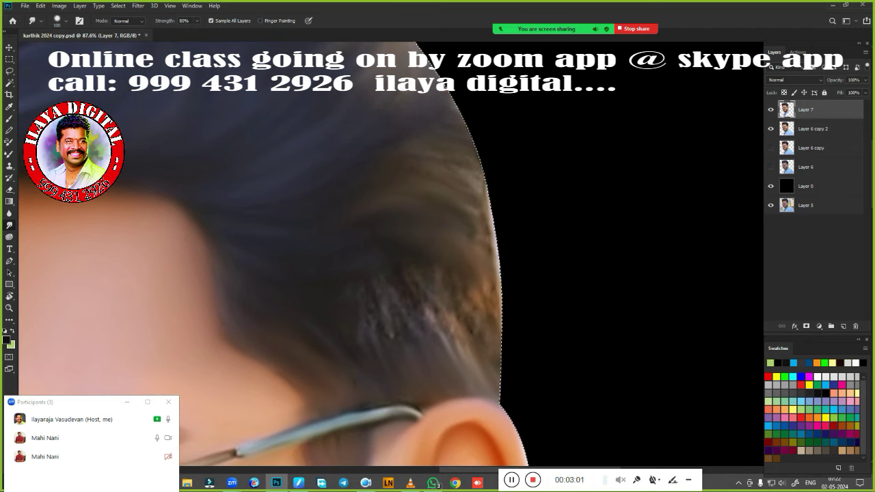
drag(498, 205, 488, 263)
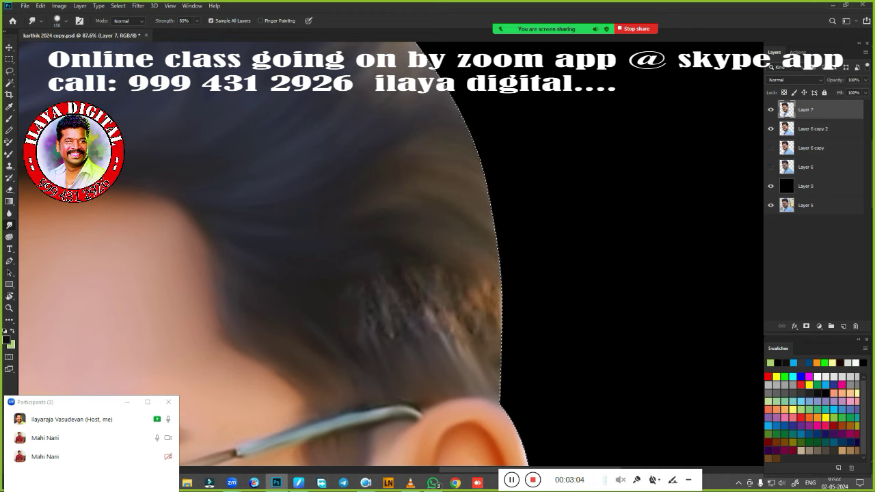
mouse_move(386, 353)
mouse_down()
mouse_move(342, 296)
mouse_move(400, 274)
mouse_move(412, 258)
mouse_up()
mouse_move(480, 274)
mouse_down()
mouse_move(494, 348)
mouse_move(479, 366)
mouse_up()
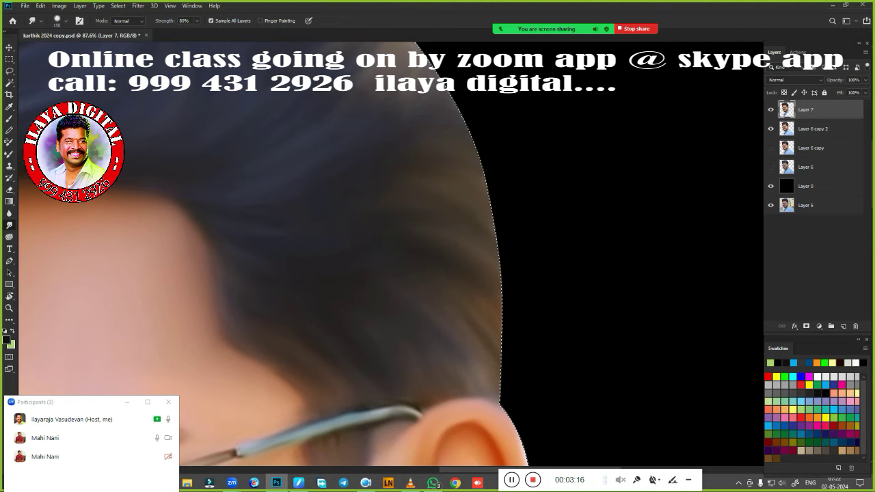
scroll(372, 352, up, 2)
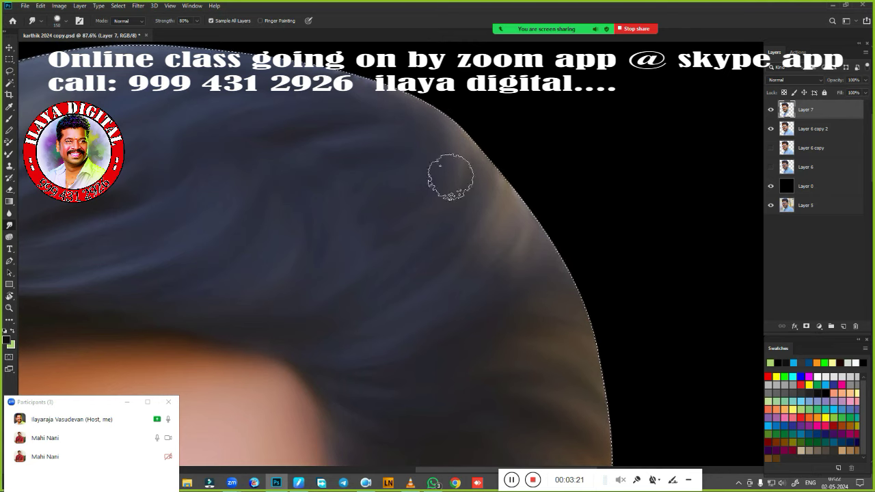
drag(489, 162, 533, 210)
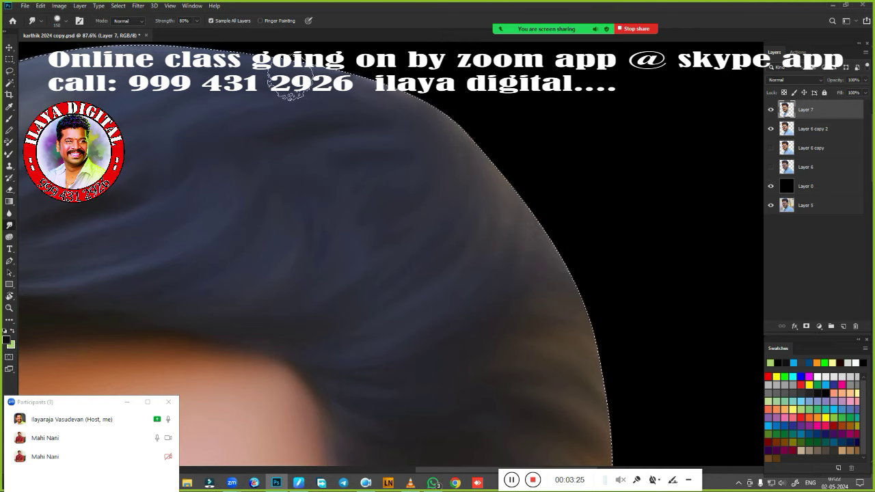
Step: Enlarge the Smudge brush and soften the shirt crease down toward the shoulder seam
scroll(478, 300, down, 5)
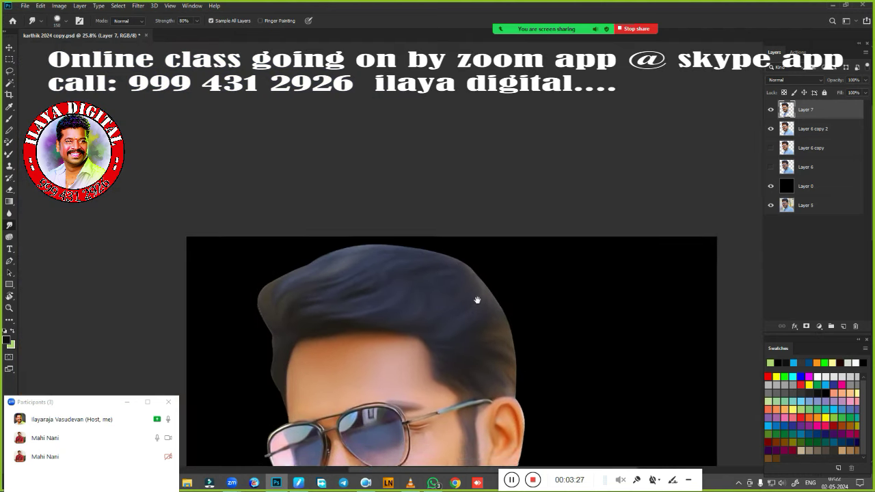
drag(477, 300, 465, 157)
scroll(520, 285, up, 1)
scroll(526, 281, up, 1)
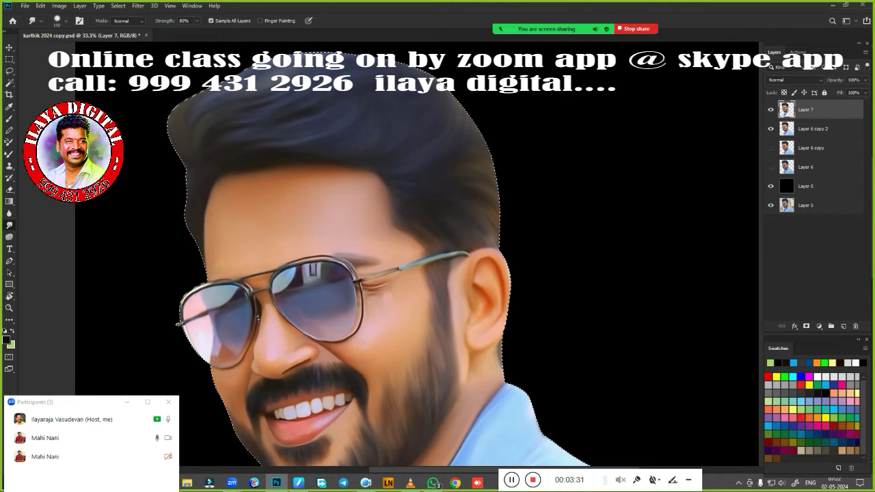
scroll(542, 246, down, 1)
scroll(561, 267, down, 1)
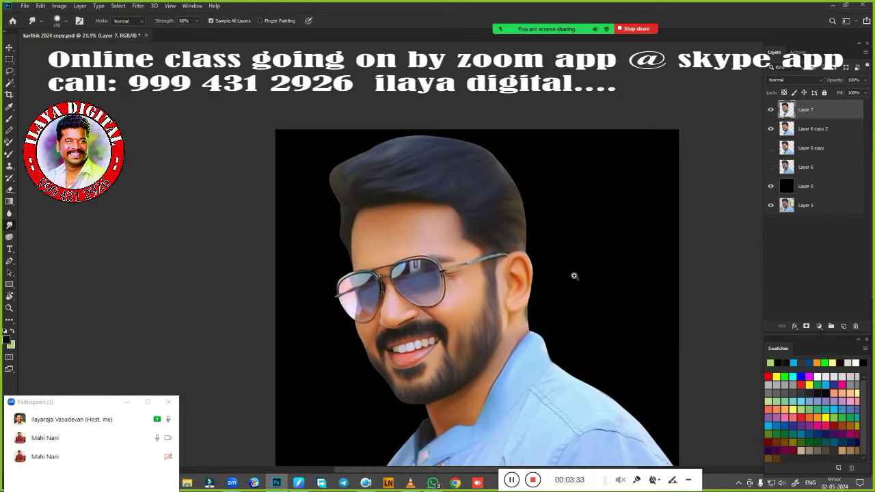
scroll(561, 205, down, 1)
scroll(551, 250, up, 1)
scroll(547, 129, up, 1)
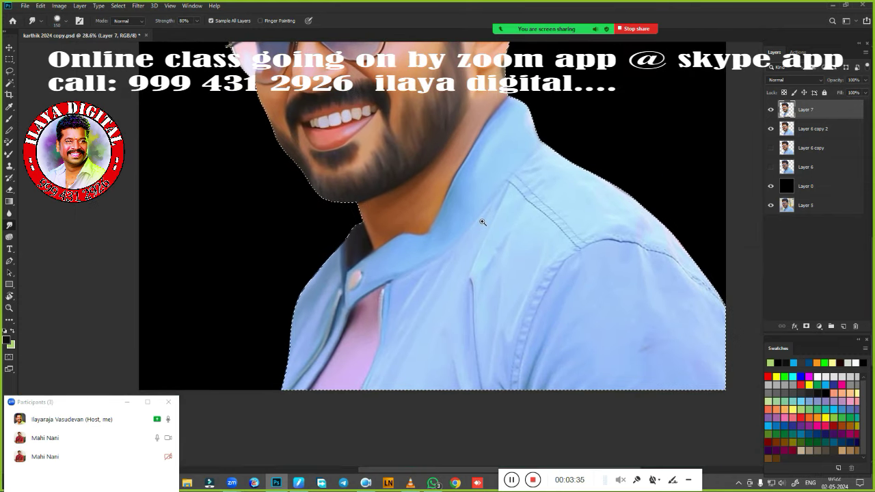
scroll(482, 222, up, 1)
scroll(487, 262, up, 1)
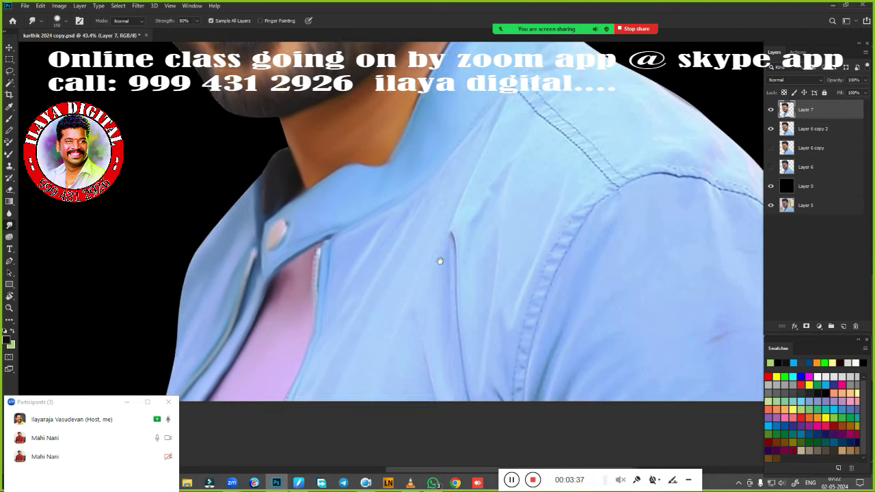
drag(441, 261, 427, 250)
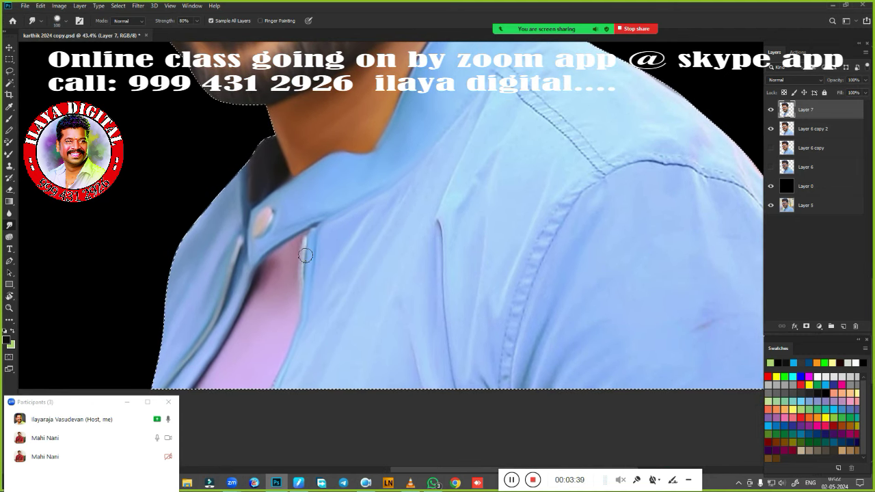
key(bracketright)
mouse_move(438, 230)
mouse_down()
mouse_move(442, 212)
mouse_move(443, 272)
mouse_up()
key(bracketright)
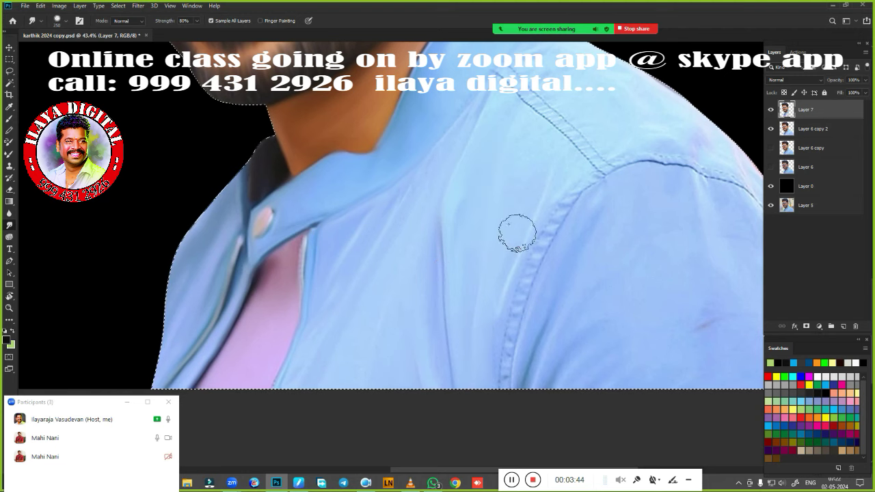
drag(504, 280, 482, 431)
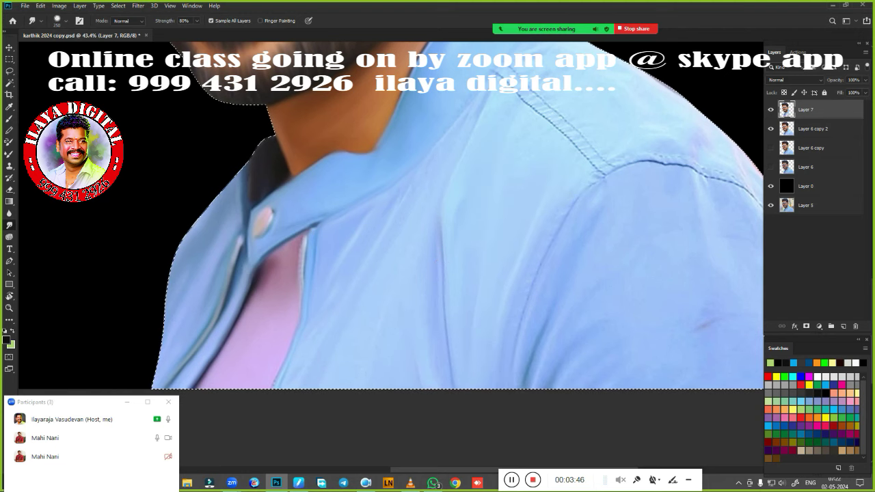
Step: Smooth the stitched shoulder seam, collar edge, shoulder and dark blemish on the shirt
drag(555, 210, 529, 403)
drag(562, 282, 446, 419)
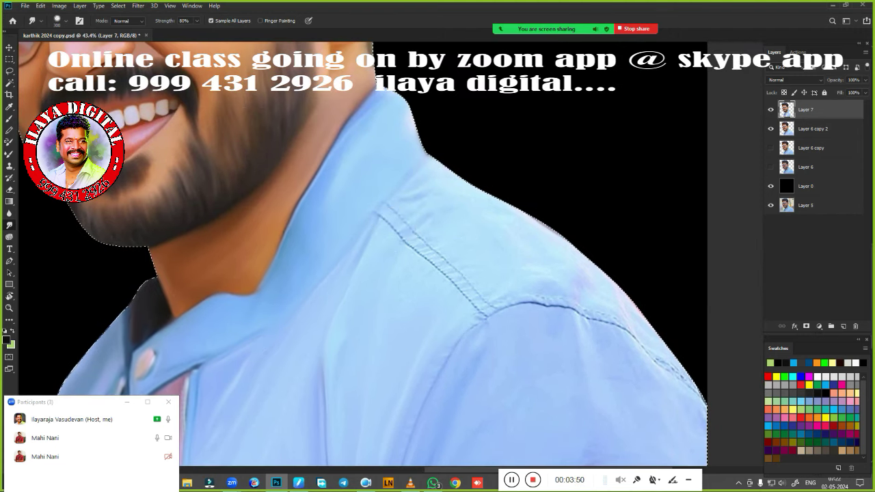
drag(386, 220, 483, 313)
drag(445, 193, 428, 133)
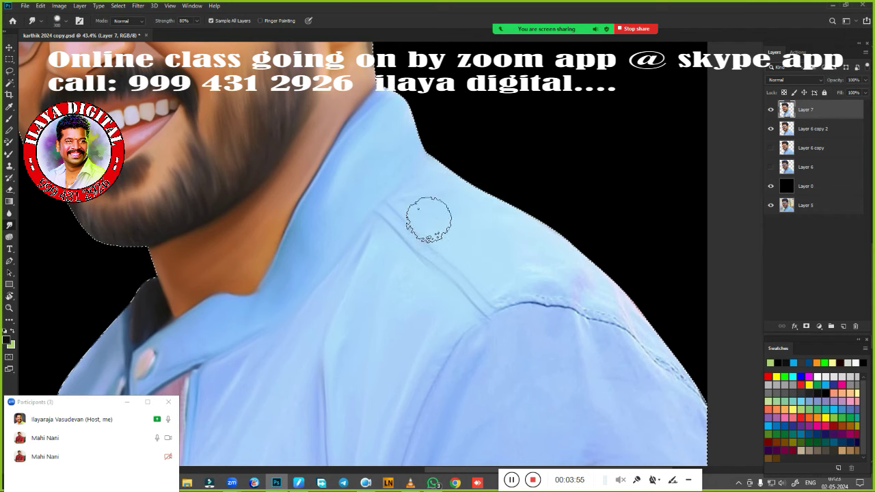
mouse_move(518, 293)
mouse_down()
mouse_move(620, 320)
mouse_move(697, 393)
mouse_up()
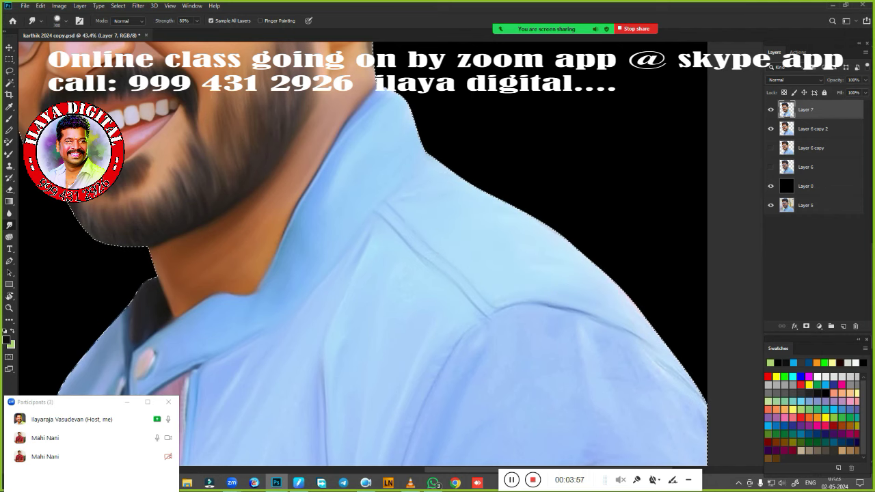
drag(554, 369, 528, 192)
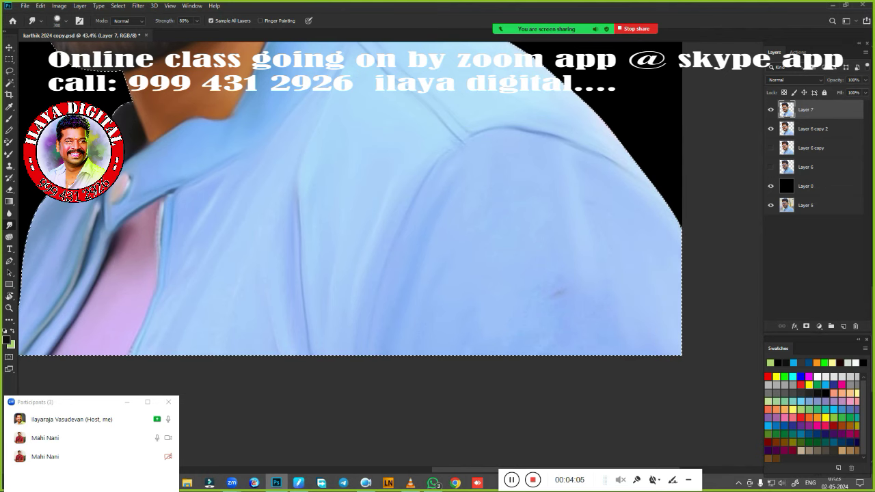
drag(560, 329, 559, 294)
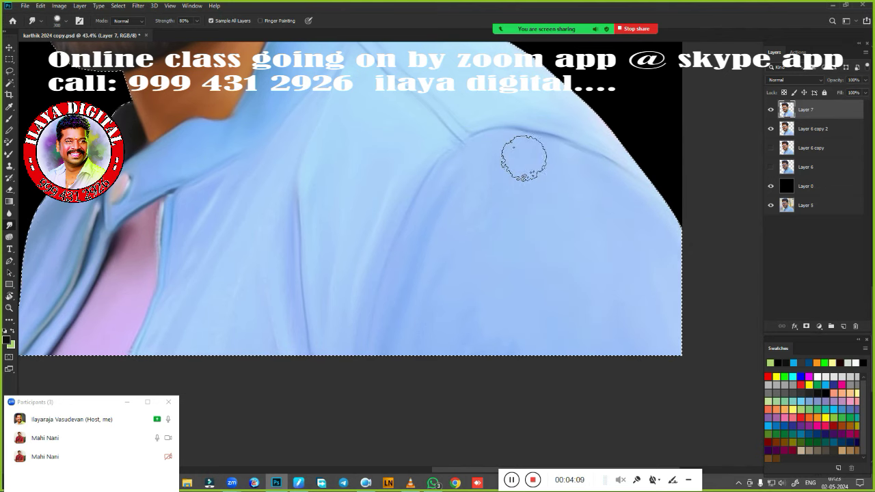
ctrl+click(495, 333)
Step: Fit the portrait on screen, check Layer 6 copy 2, then deselect and save the document
key(ctrl+0)
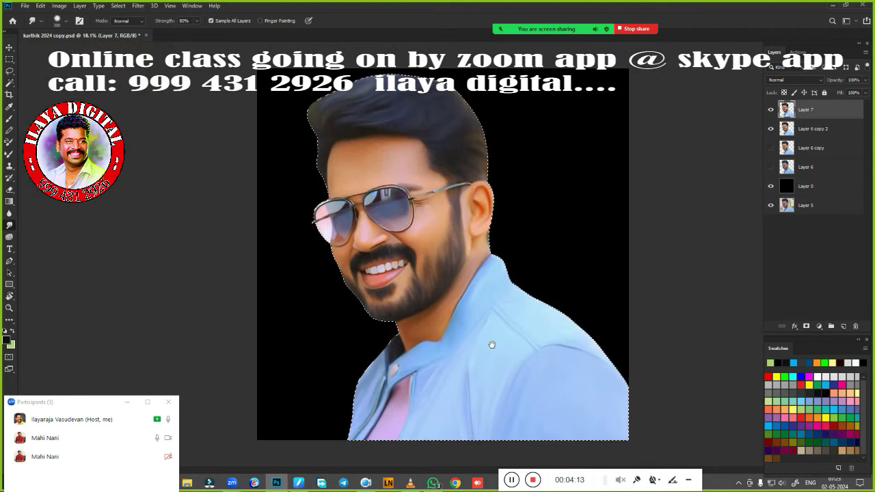
click(772, 129)
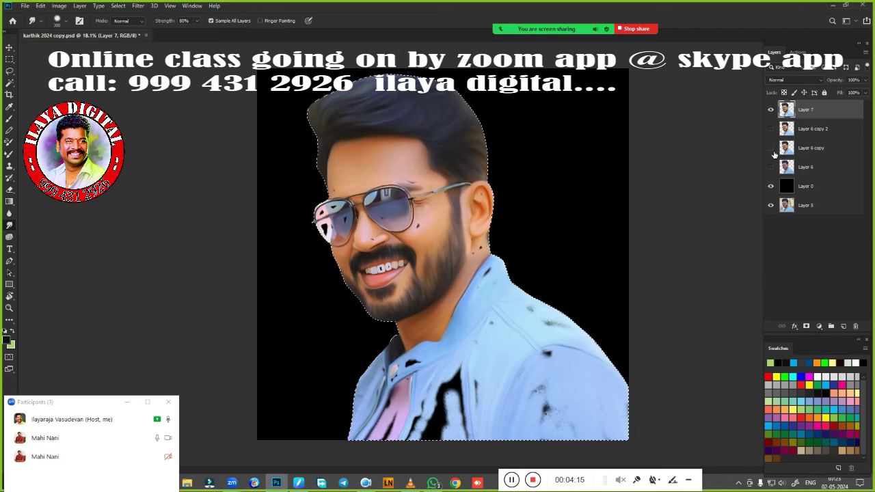
click(771, 129)
key(ctrl+d)
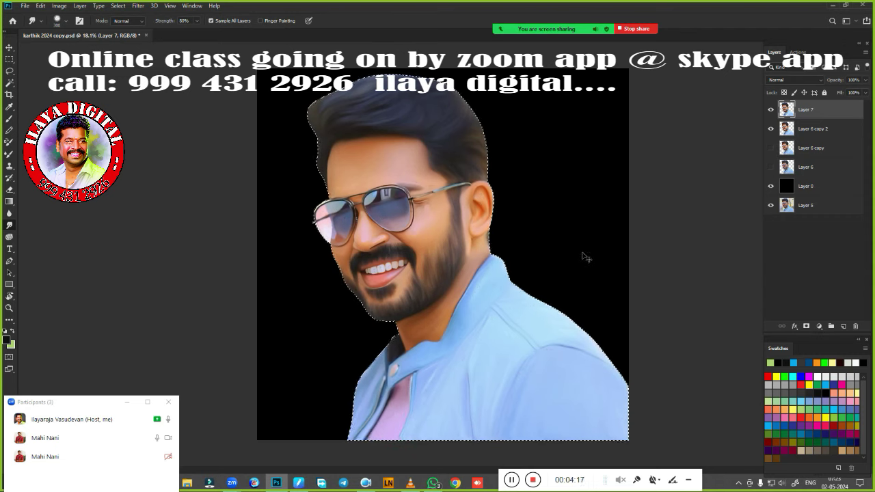
key(ctrl+s)
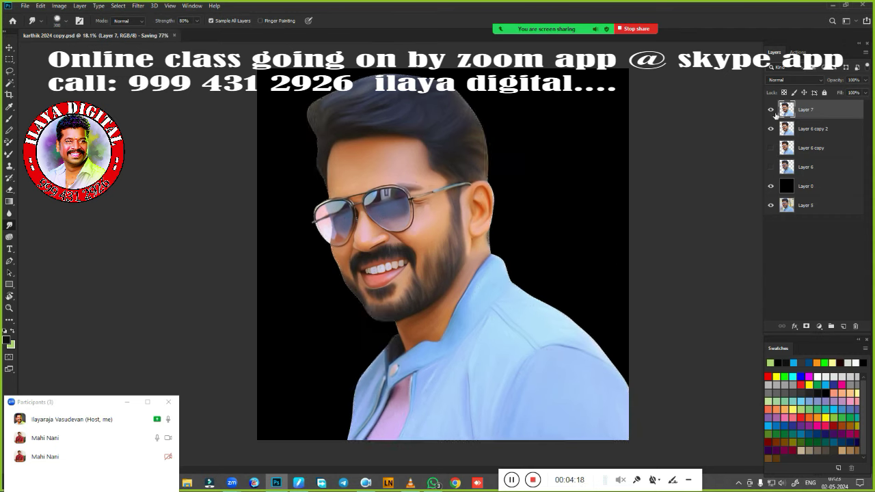
Step: Compare the portrait with Layer 7 and Layer 6 copy 2 hidden and shown
click(771, 109)
click(772, 128)
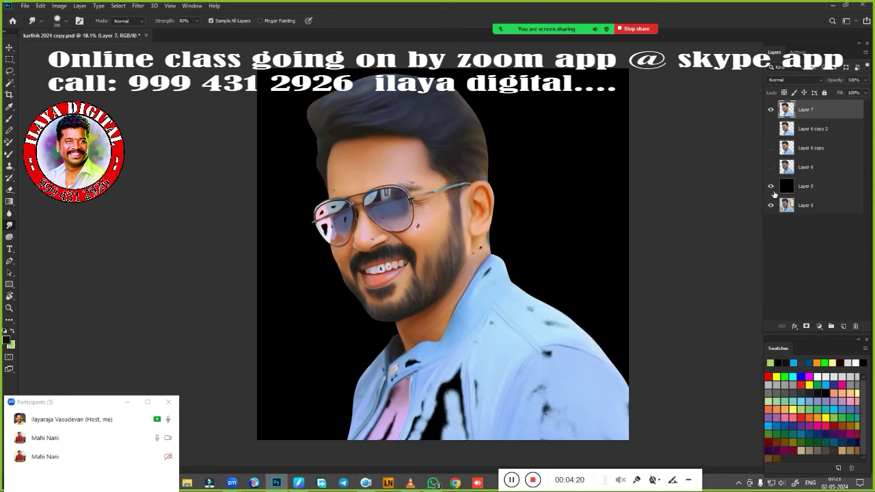
click(771, 111)
click(770, 111)
click(771, 111)
click(771, 111)
click(771, 128)
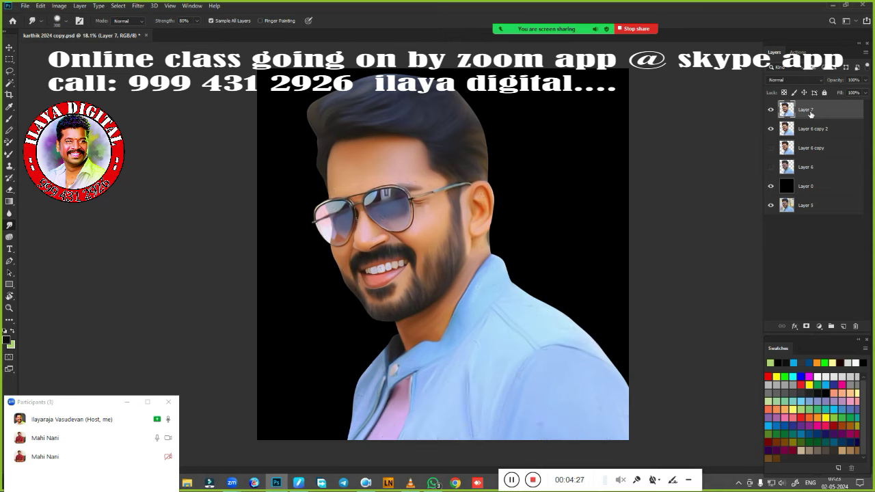
Step: Select Layer 7 with Layer 6 copy 2, merge them, and check the merged layer
shift+click(816, 129)
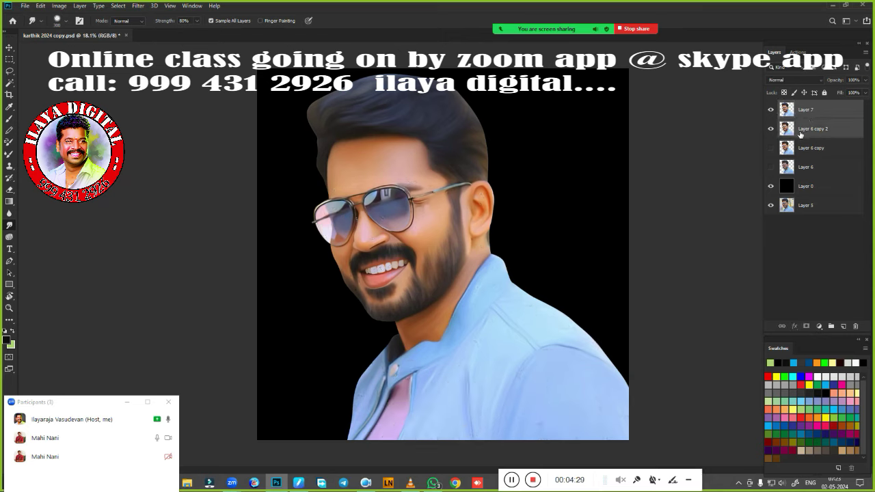
ctrl+click(815, 130)
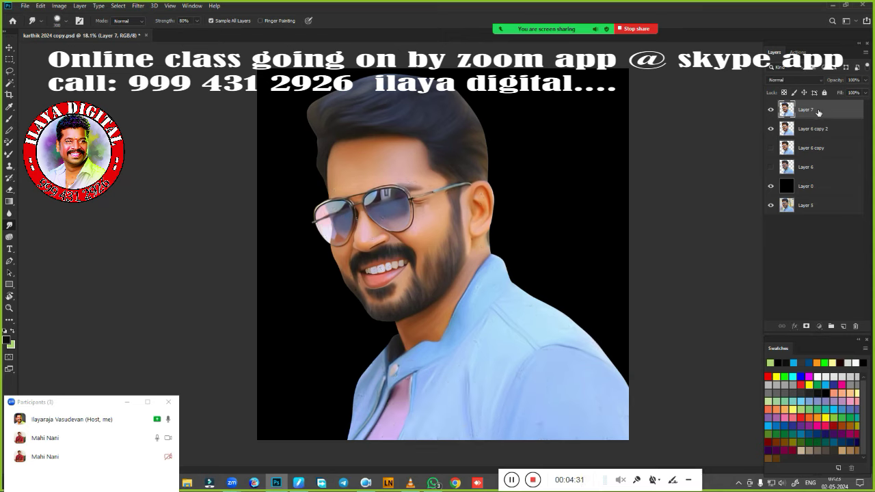
shift+click(813, 127)
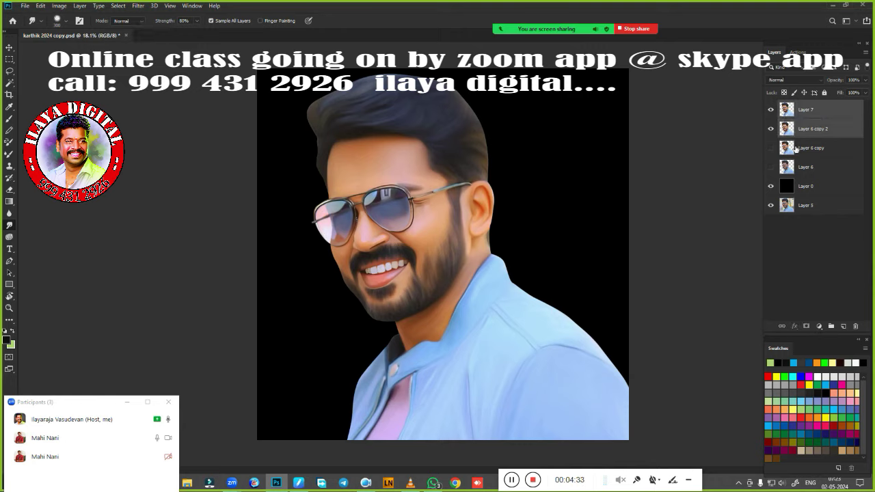
key(ctrl+e)
click(770, 111)
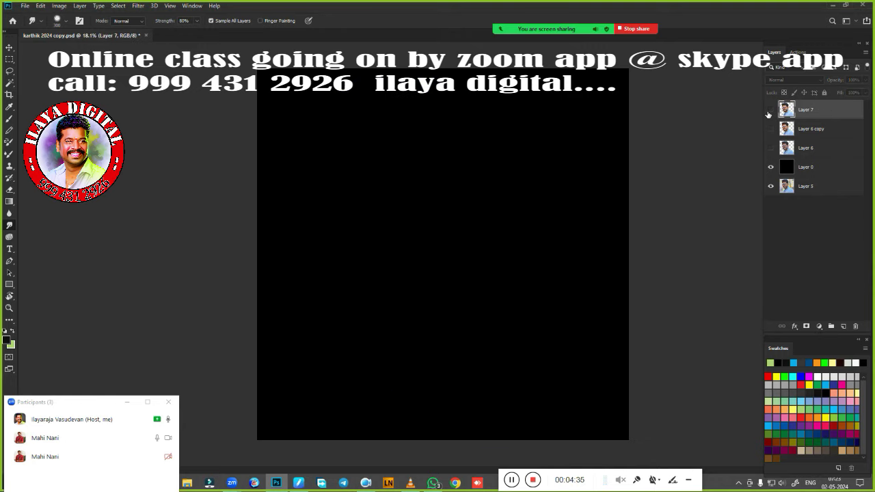
click(770, 111)
click(771, 110)
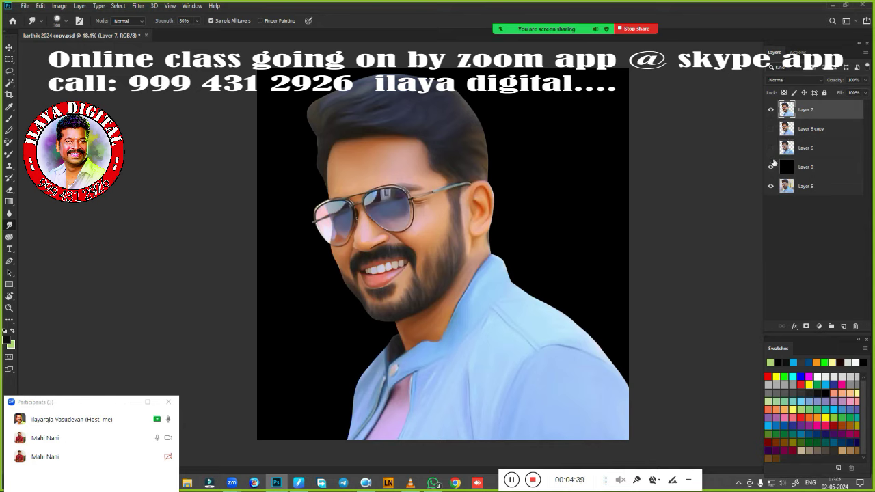
Step: Duplicate Layer 7 as Layer 7 copy and hide the upper layers to view the original photo
key(ctrl+j)
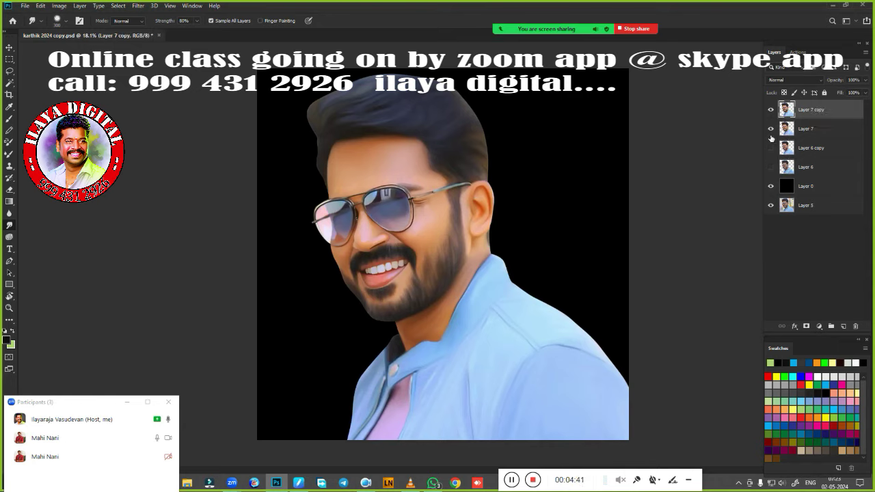
drag(771, 110, 783, 217)
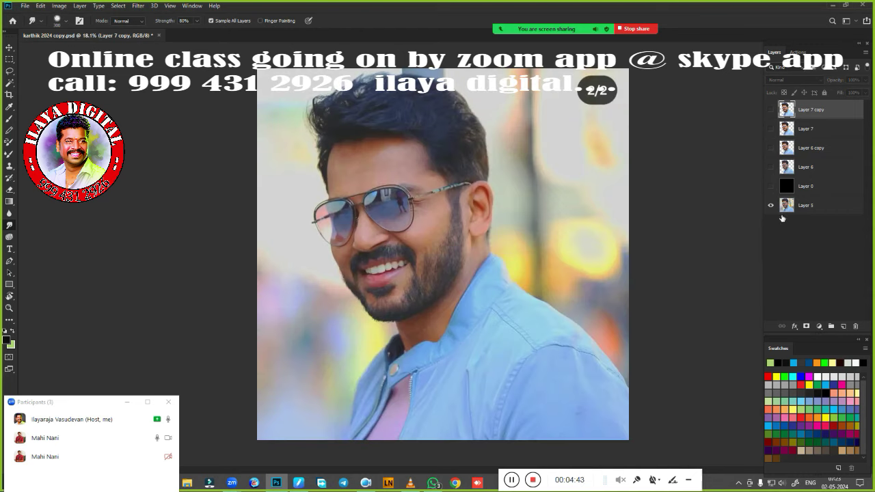
key(ctrl+plus)
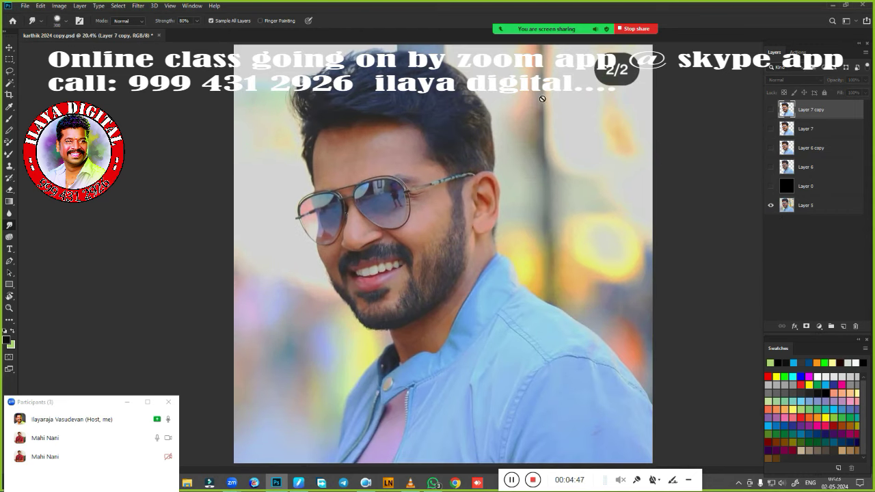
Step: Turn Layer 0, Layer 6, Layer 6 copy, Layer 7 and Layer 7 copy back on, comparing brightness
click(770, 186)
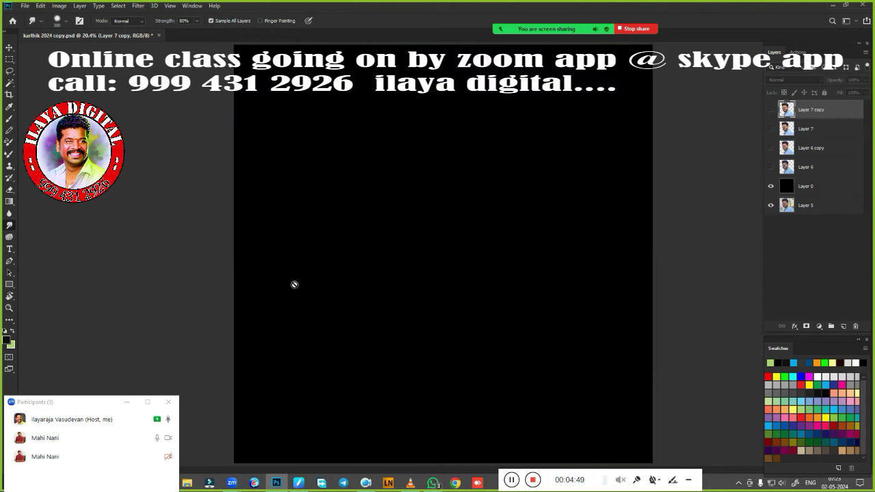
click(770, 168)
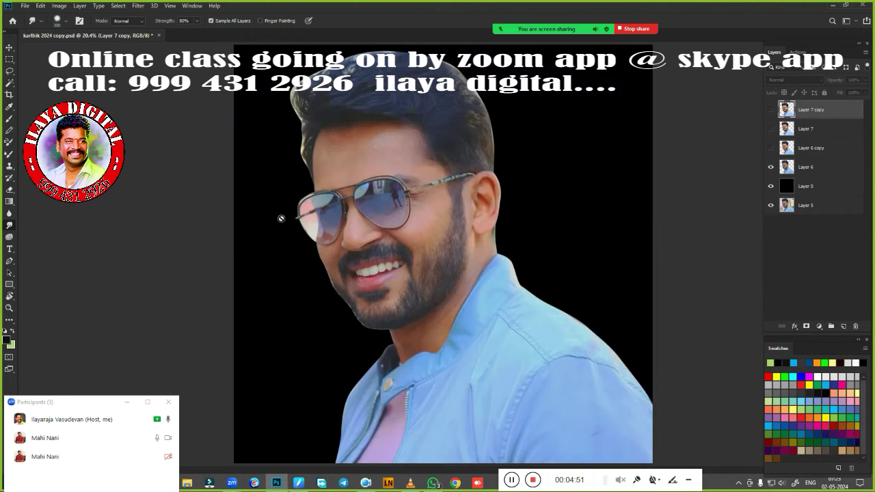
click(772, 149)
click(771, 148)
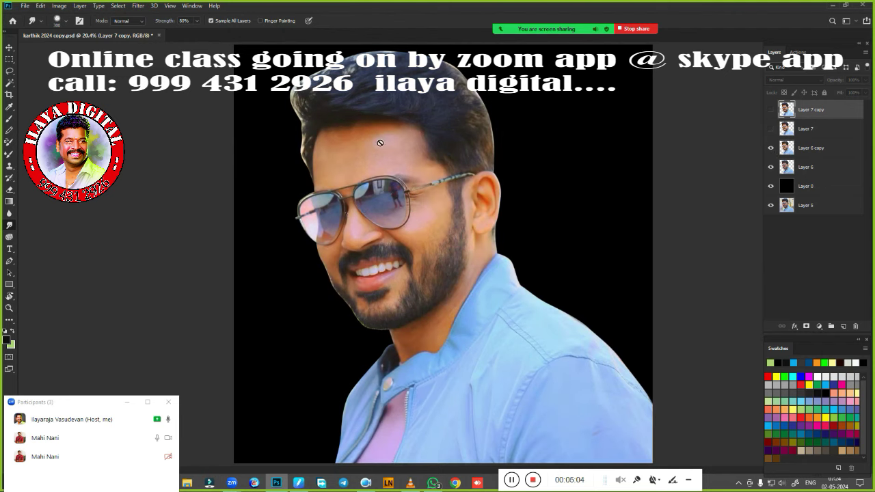
click(770, 129)
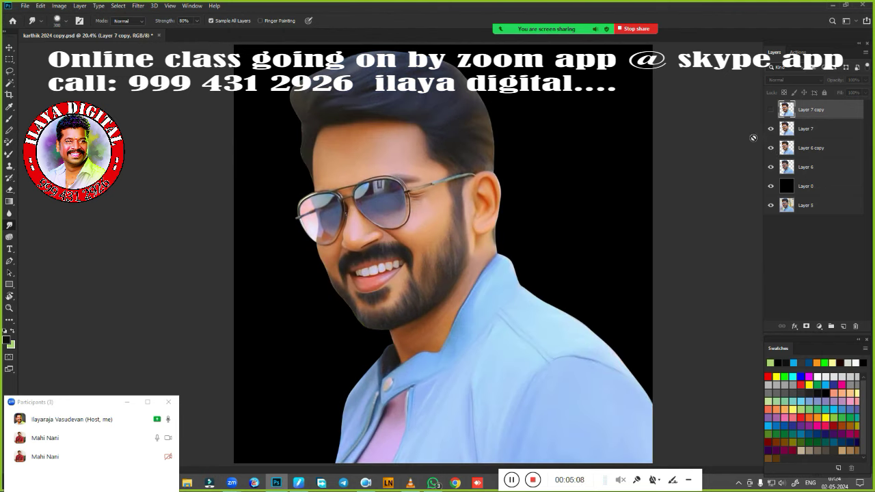
click(771, 111)
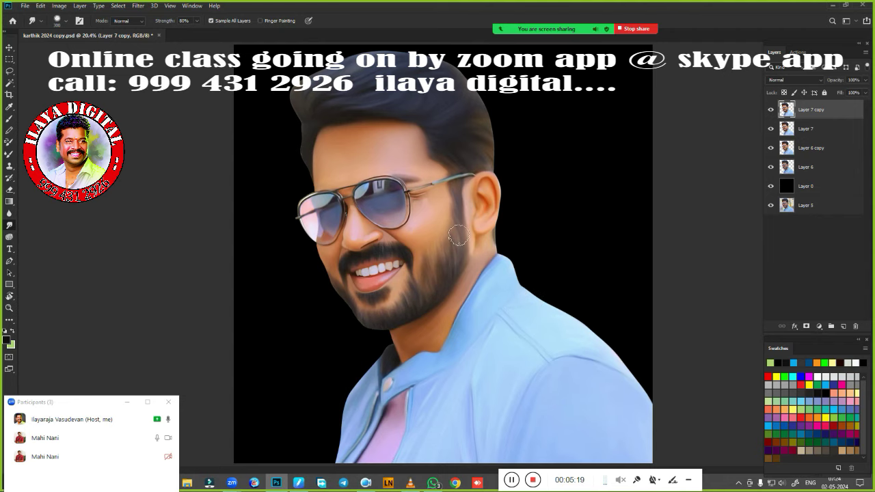
Step: Zoom in on the mouth, compare painted layers with the original photo, and switch to the Lasso tool
scroll(439, 217, up, 3)
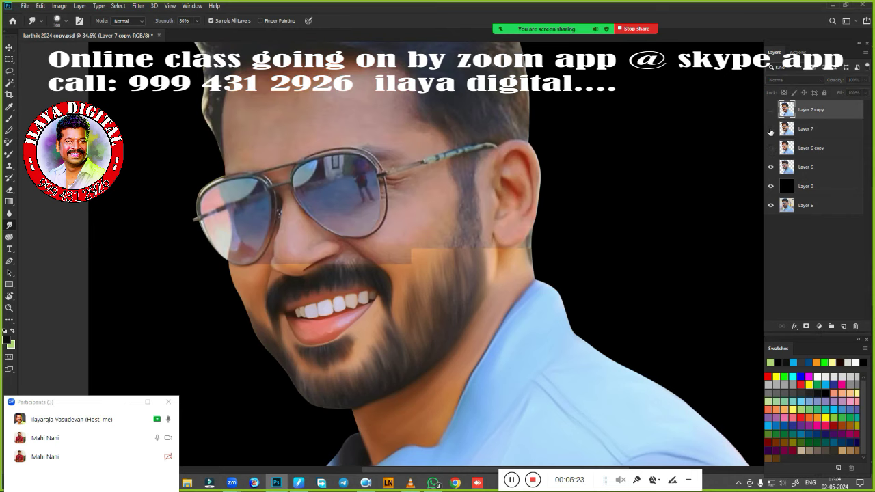
drag(772, 109, 771, 167)
click(771, 148)
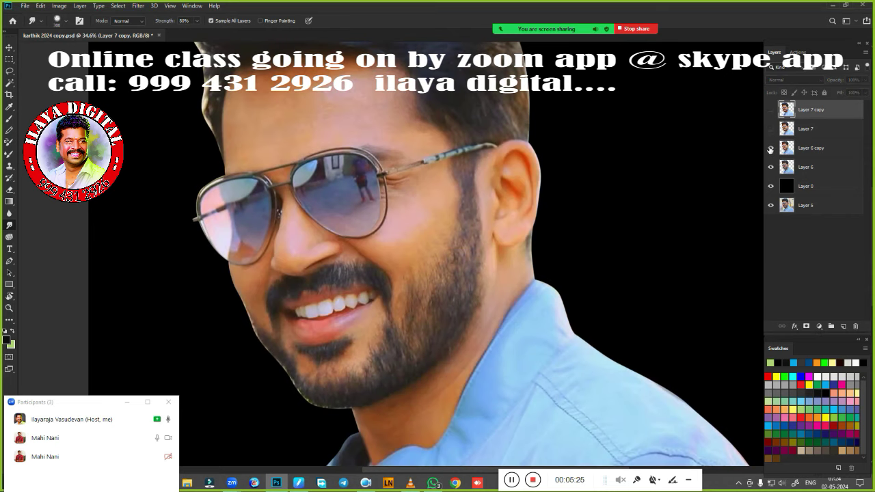
click(771, 148)
click(772, 109)
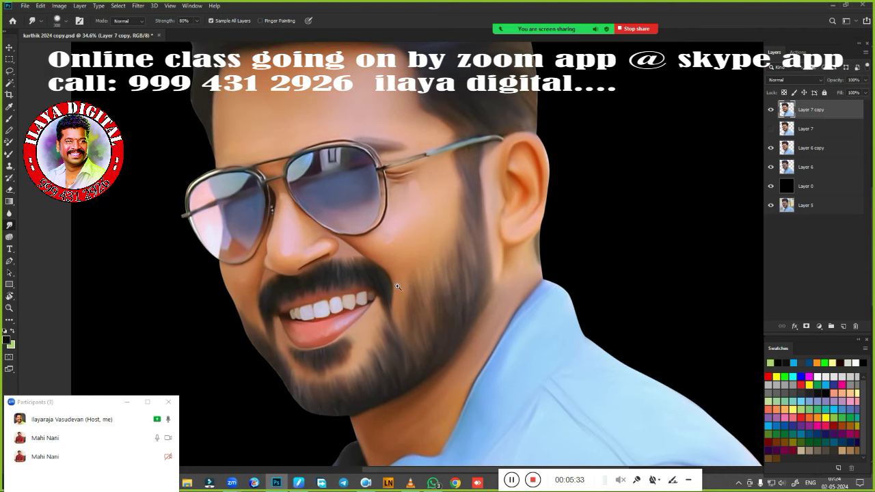
scroll(459, 205, up, 3)
key(l)
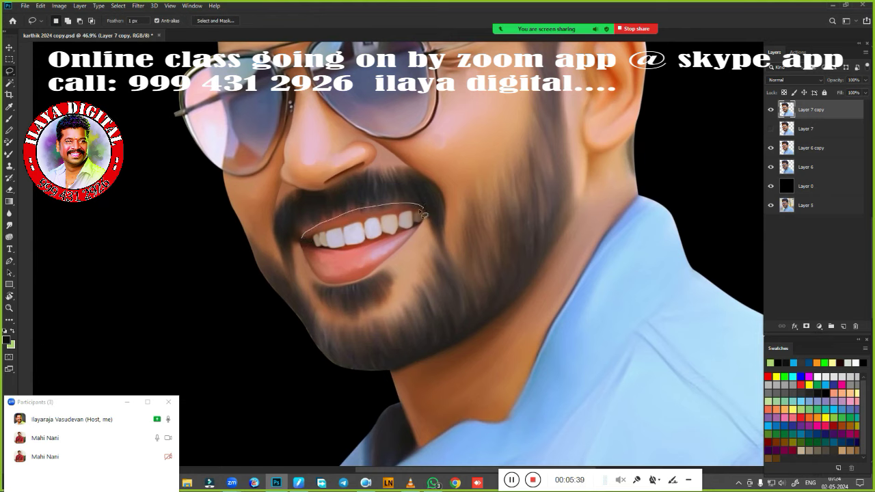
Step: Lasso the teeth and lower lip, feather 10 px, and copy them to new Layer 8
drag(308, 244, 305, 239)
key(ctrl+s)
click(305, 239)
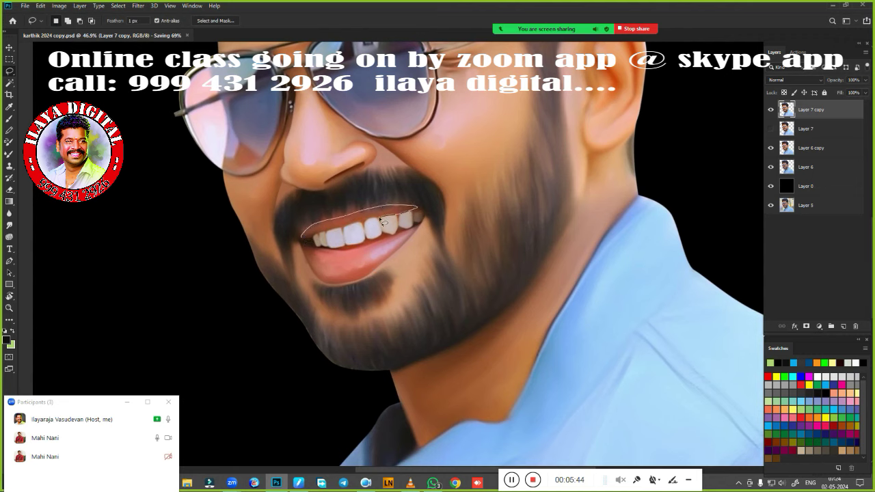
drag(308, 244, 309, 245)
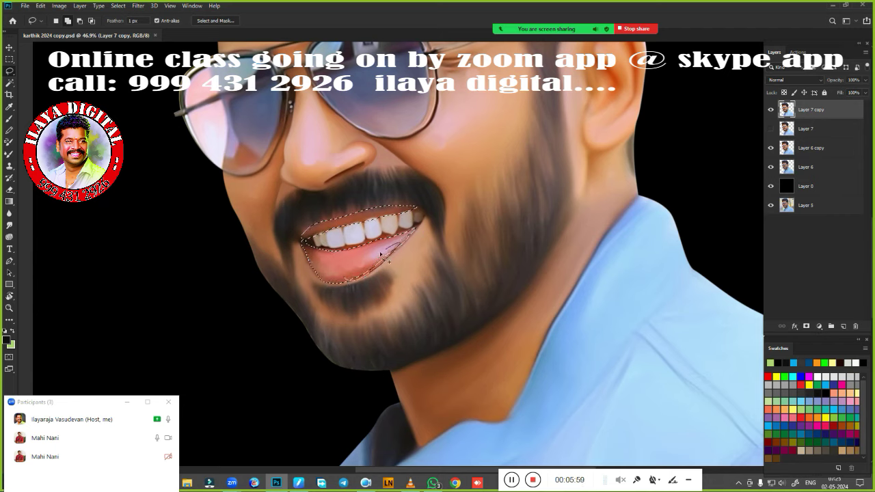
drag(305, 246, 339, 274)
key(shift+F6)
key(Return)
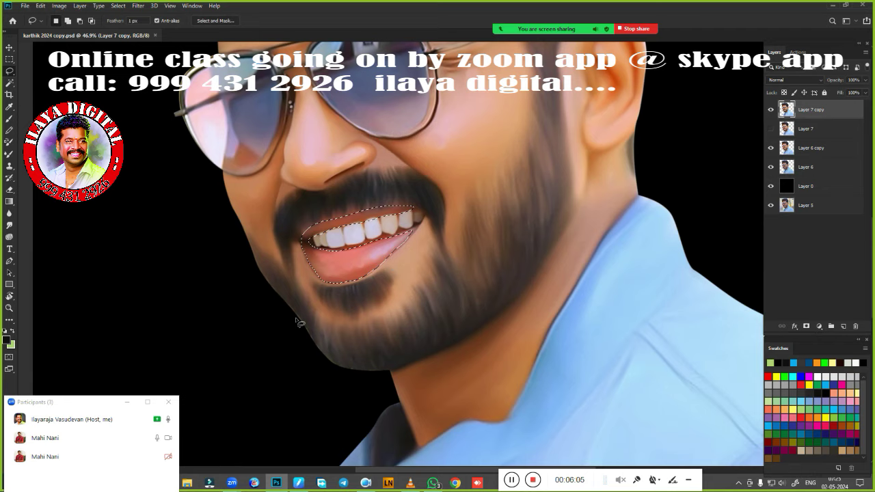
key(ctrl+shift+alt+n)
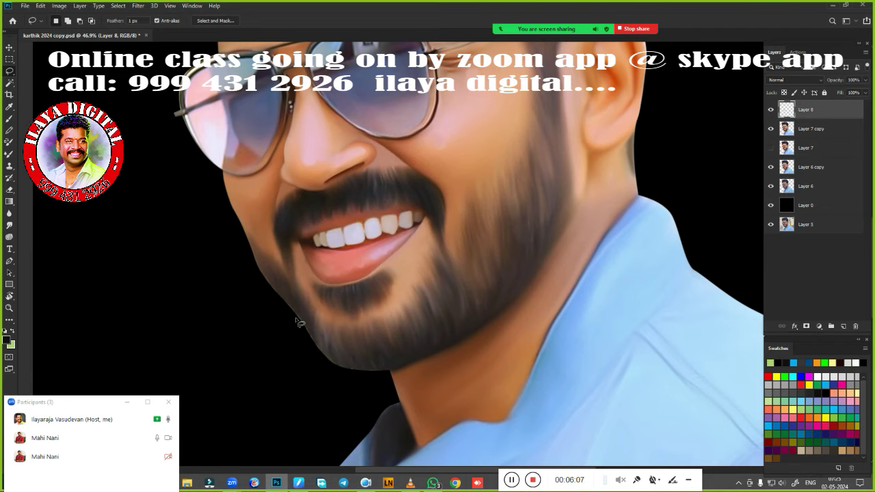
Step: Toggle Layer 6 copy, Layer 7 copy and Layer 8 visibility to check the copied lips
click(771, 167)
click(771, 128)
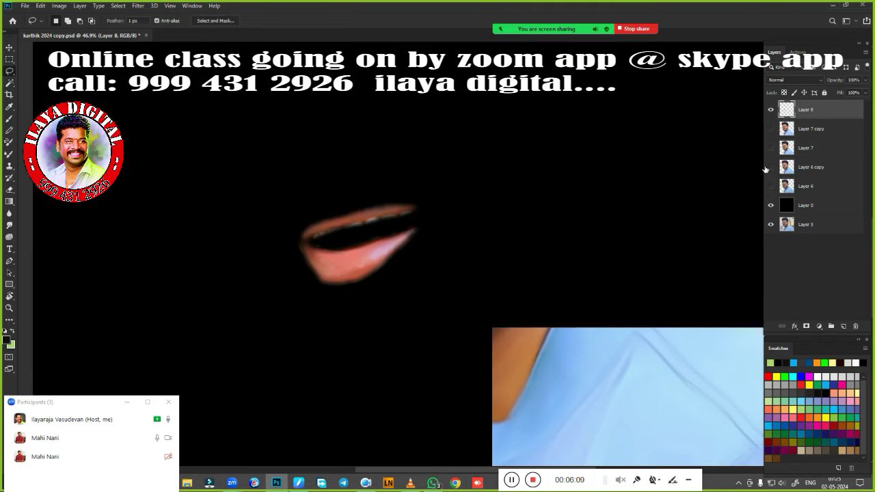
click(771, 129)
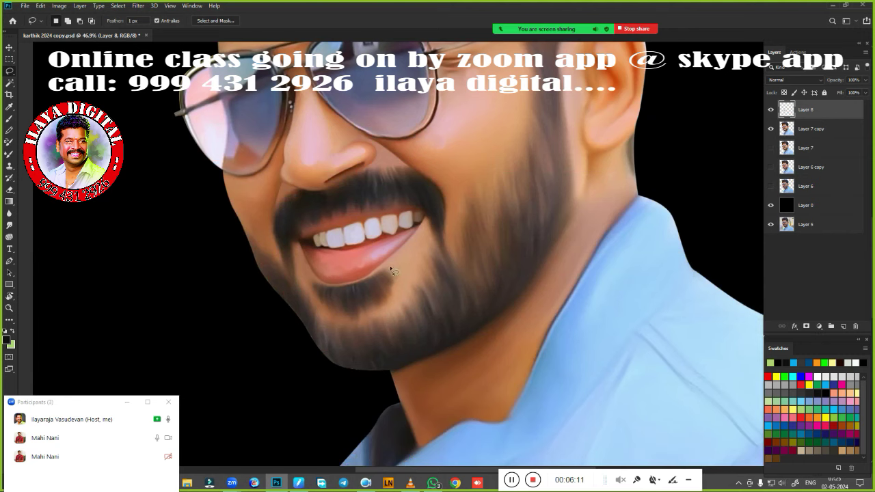
scroll(395, 271, down, 1)
scroll(410, 273, down, 1)
scroll(408, 278, down, 2)
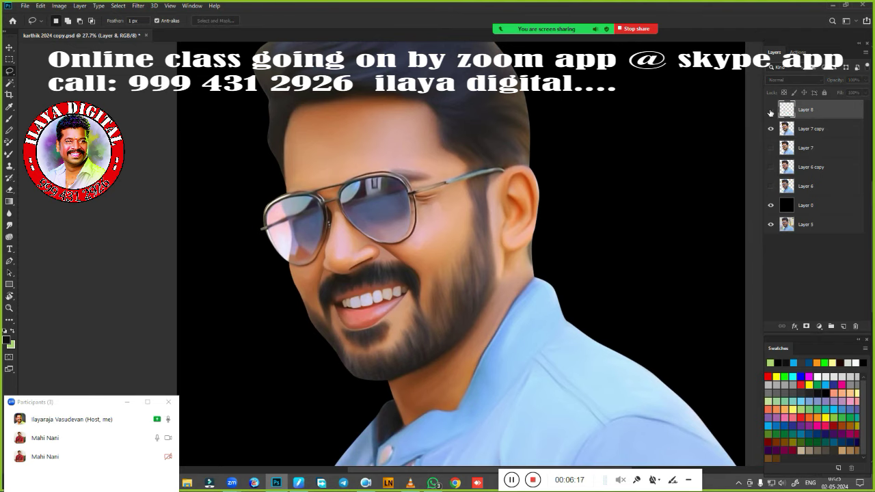
click(771, 128)
click(771, 110)
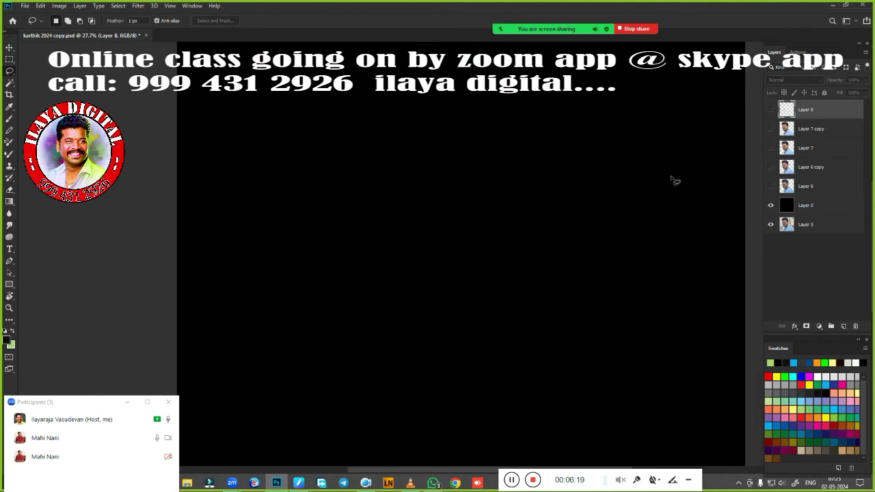
click(771, 110)
drag(507, 247, 582, 219)
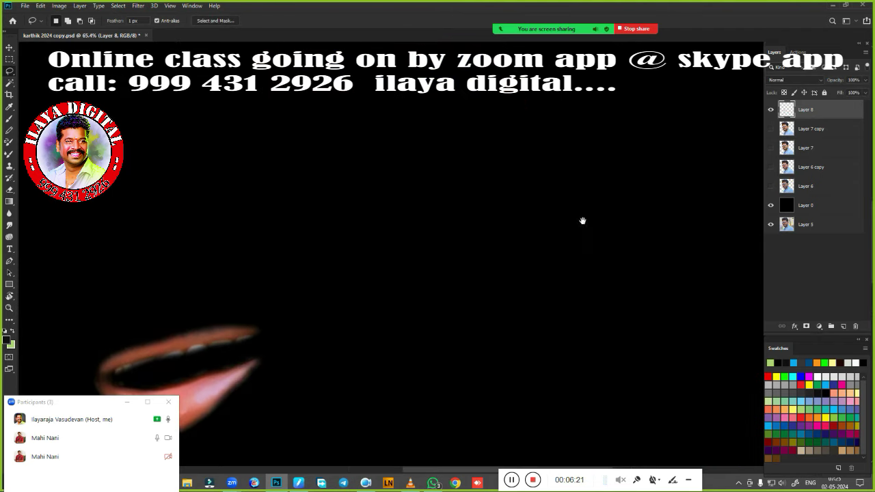
click(771, 129)
scroll(663, 179, up, 2)
scroll(636, 199, down, 1)
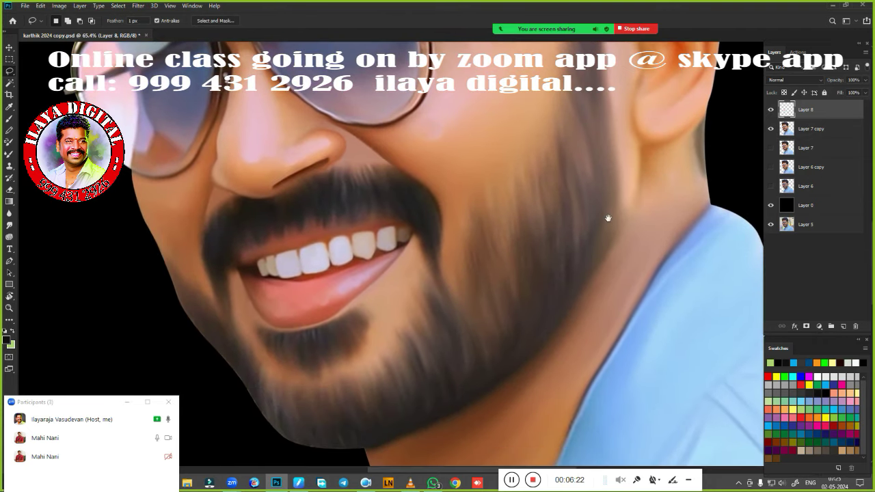
scroll(601, 217, down, 2)
scroll(581, 220, down, 1)
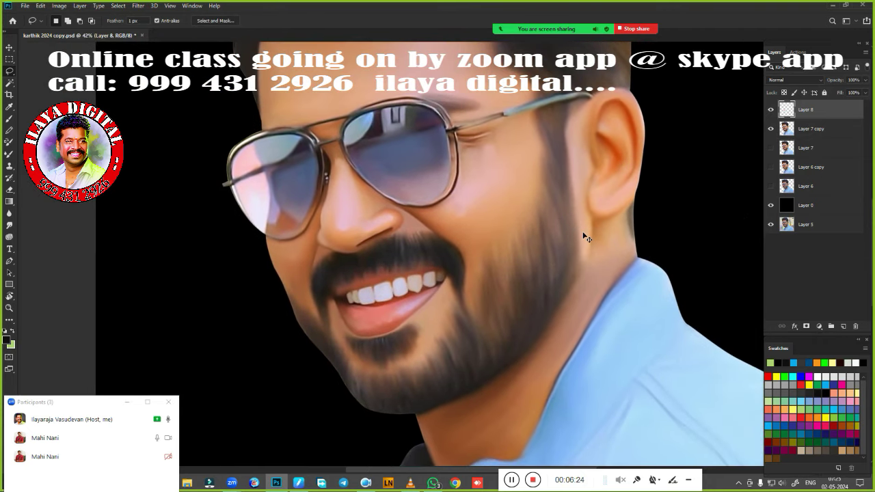
Step: Move the Curves black input to 18 to deepen the shadows
key(ctrl+m)
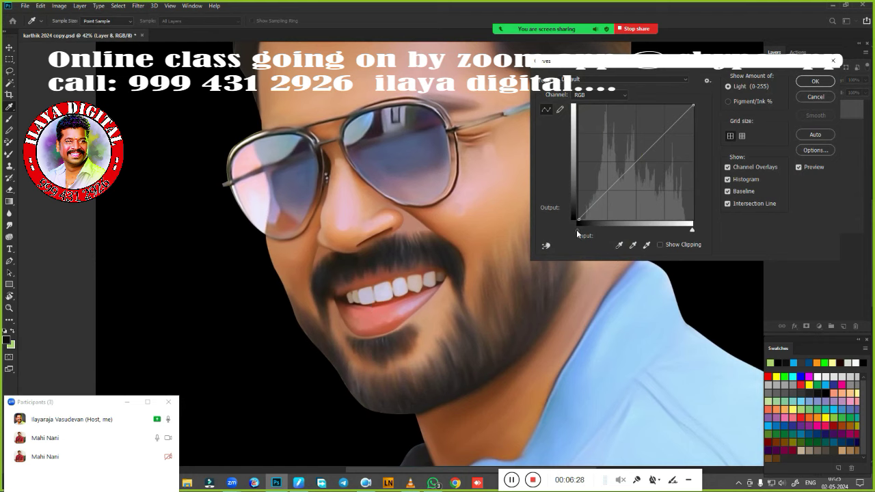
click(577, 229)
drag(577, 230, 586, 233)
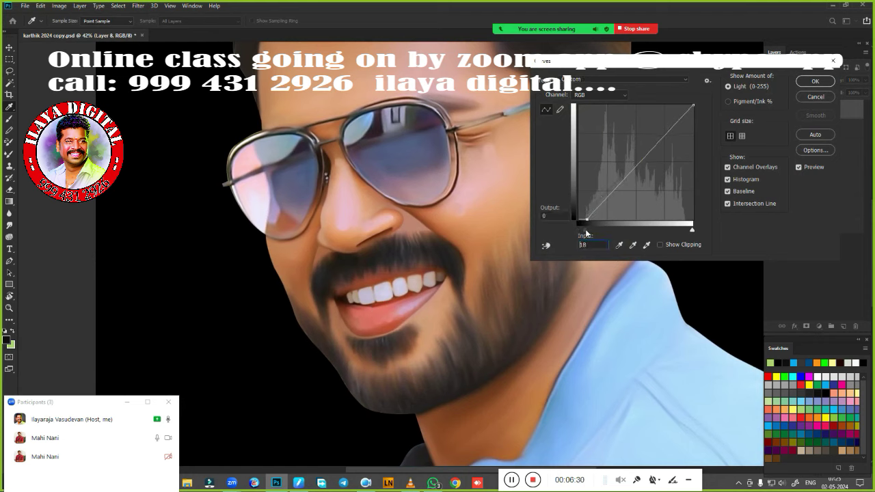
click(813, 83)
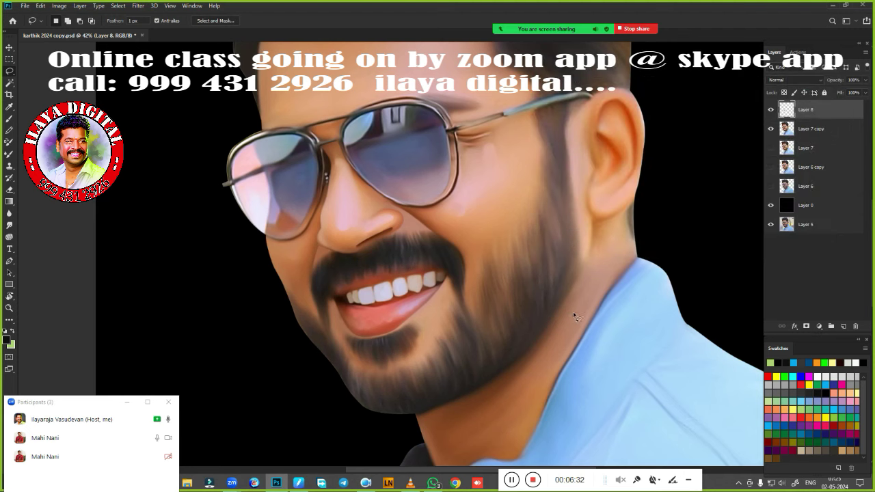
Step: Boost the lips' saturation and shift their hue redder in Hue/Saturation
key(ctrl+u)
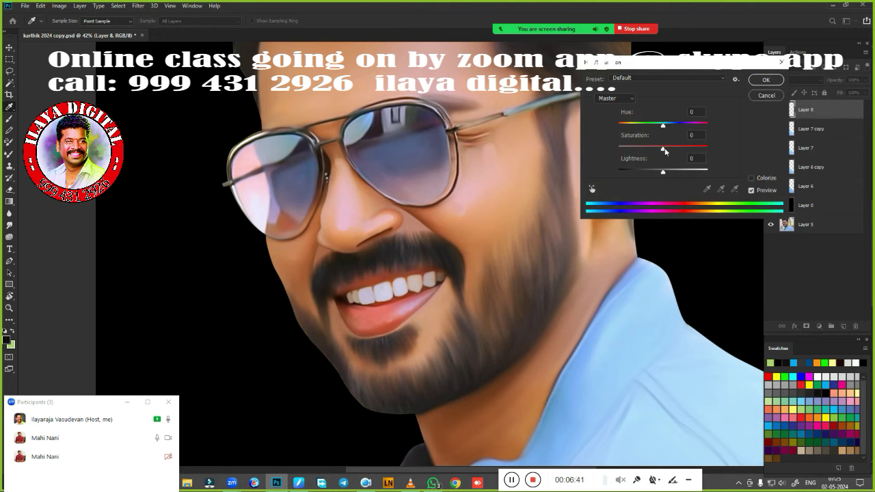
drag(664, 148, 677, 149)
drag(674, 148, 603, 197)
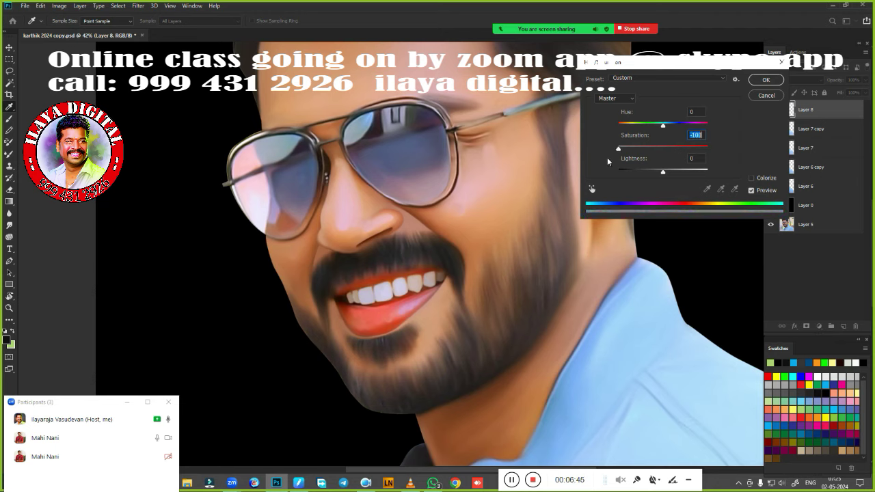
mouse_move(620, 148)
mouse_down()
mouse_move(672, 153)
mouse_move(663, 128)
mouse_up()
text(0)
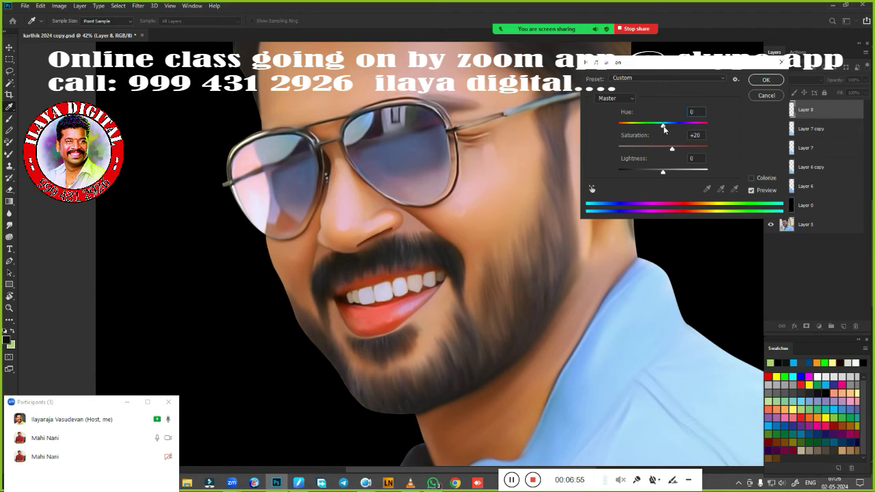
drag(662, 128, 679, 149)
Step: Apply the Hue/Saturation change and fade Layer 8's fill to 34%
click(765, 82)
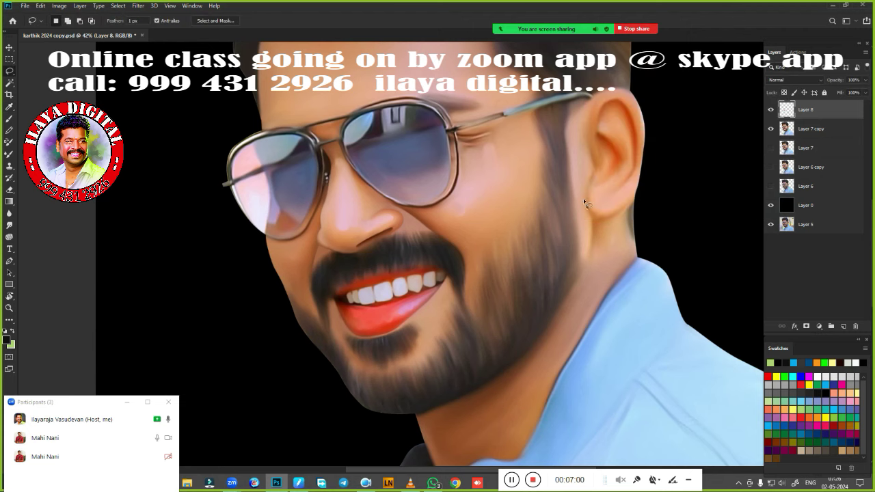
scroll(551, 274, down, 3)
scroll(534, 263, down, 2)
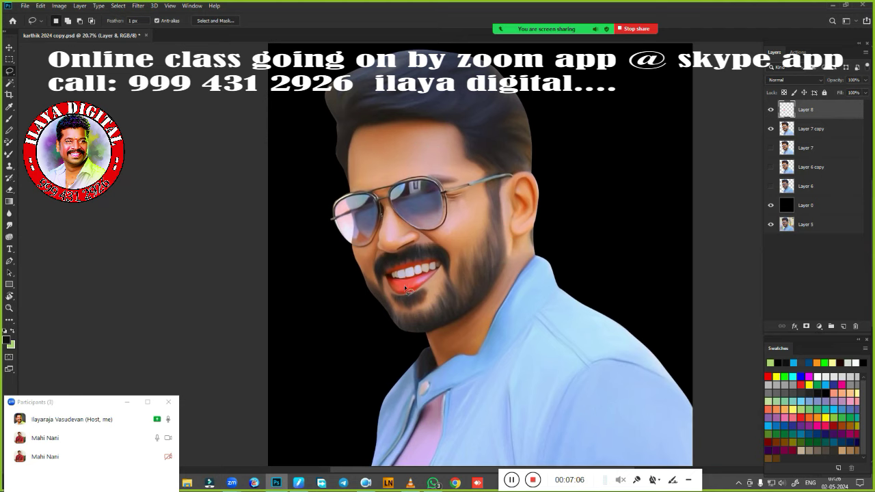
scroll(424, 303, up, 3)
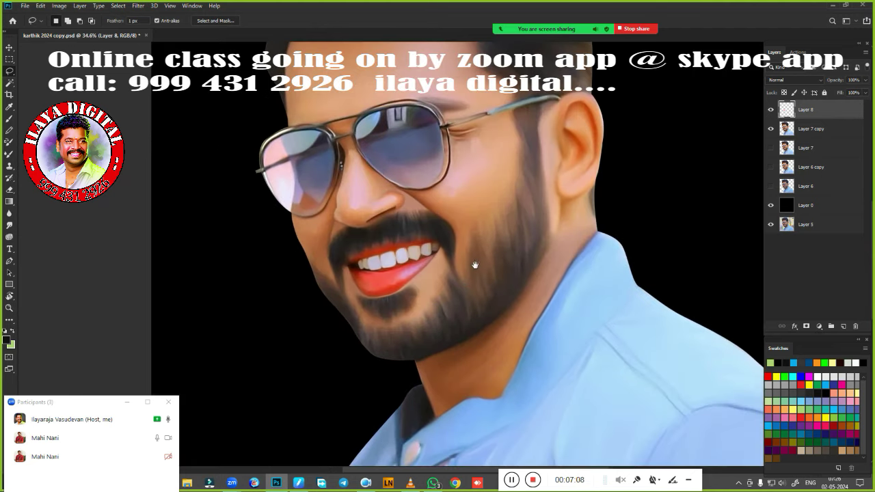
scroll(474, 260, down, 2)
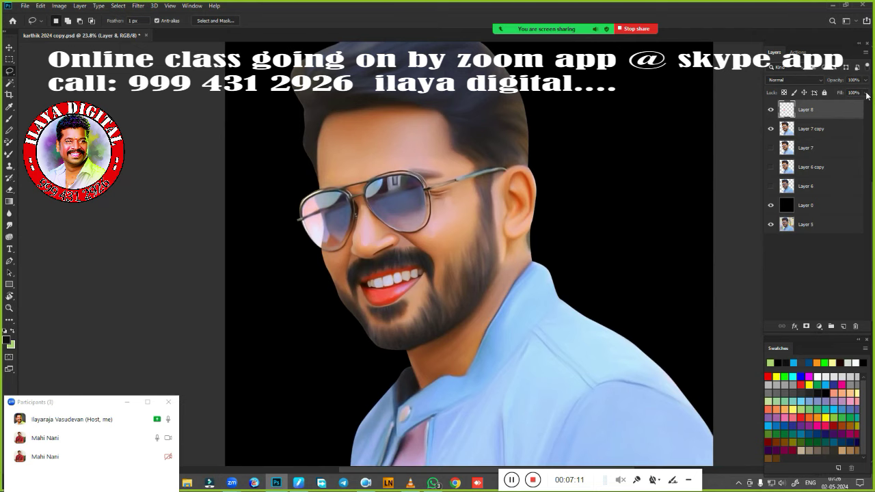
mouse_move(866, 92)
mouse_down()
mouse_move(861, 105)
mouse_move(824, 105)
mouse_move(844, 106)
mouse_up()
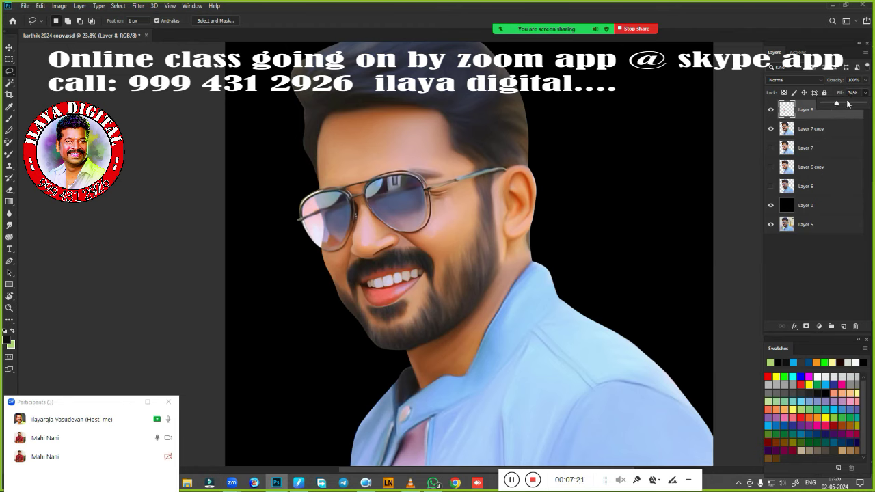
Step: Erase the dark spot at the mouth corner on Layer 7 copy
click(837, 129)
scroll(523, 260, up, 2)
scroll(430, 267, up, 2)
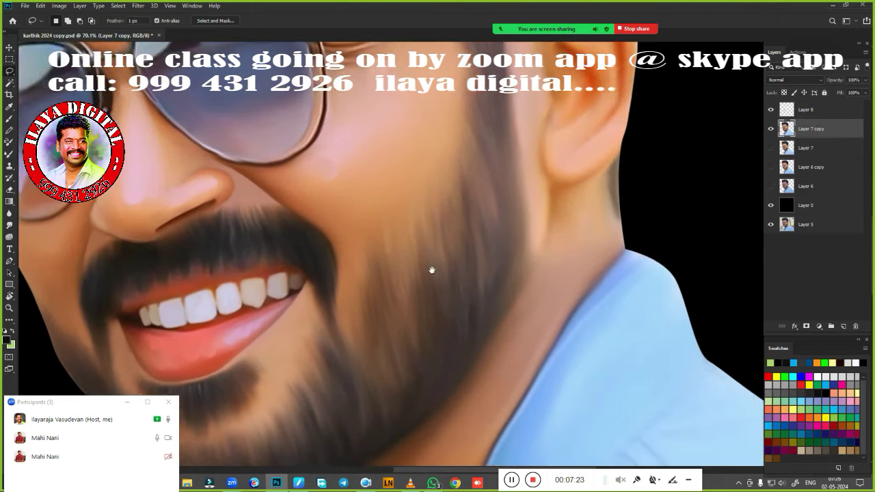
scroll(545, 213, up, 2)
key(e)
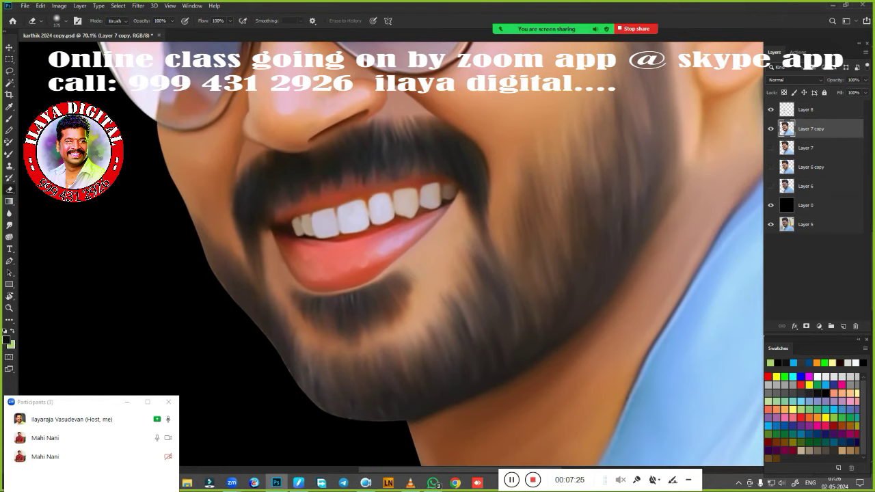
click(296, 227)
click(295, 227)
Step: Merge Layer 8 with Layer 7 copy and toggle layer visibility to compare
click(832, 112)
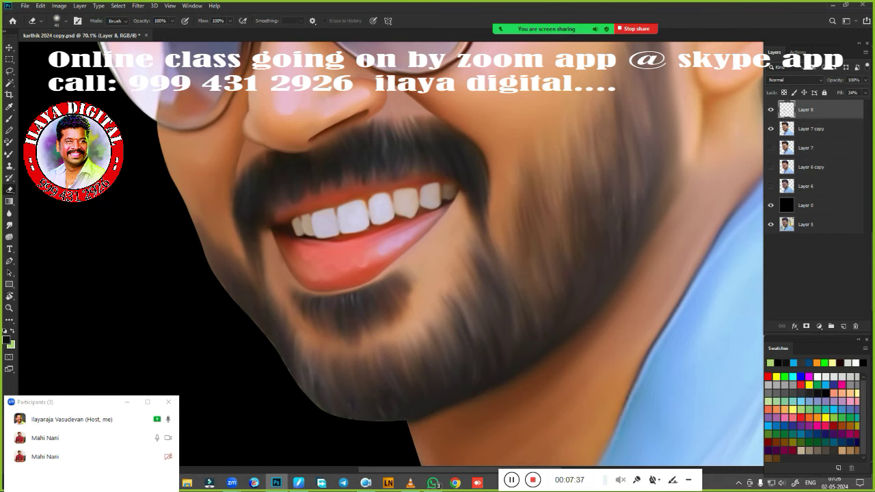
scroll(591, 223, down, 3)
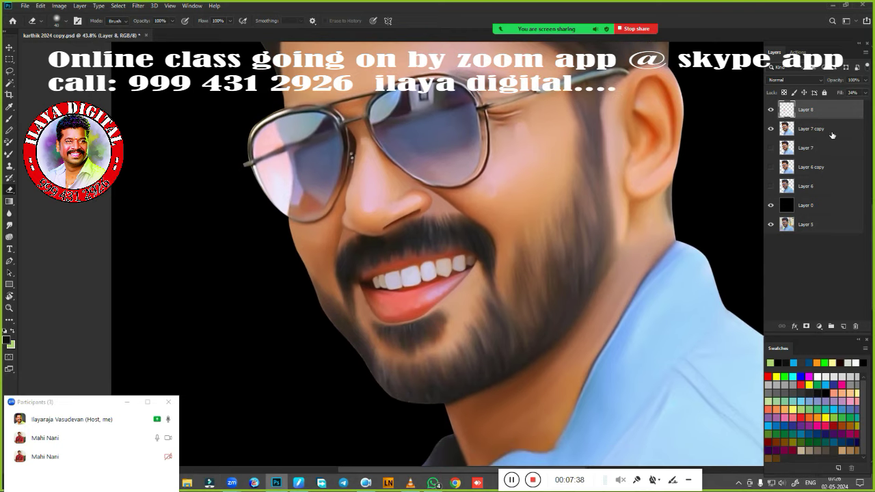
key(ctrl+e)
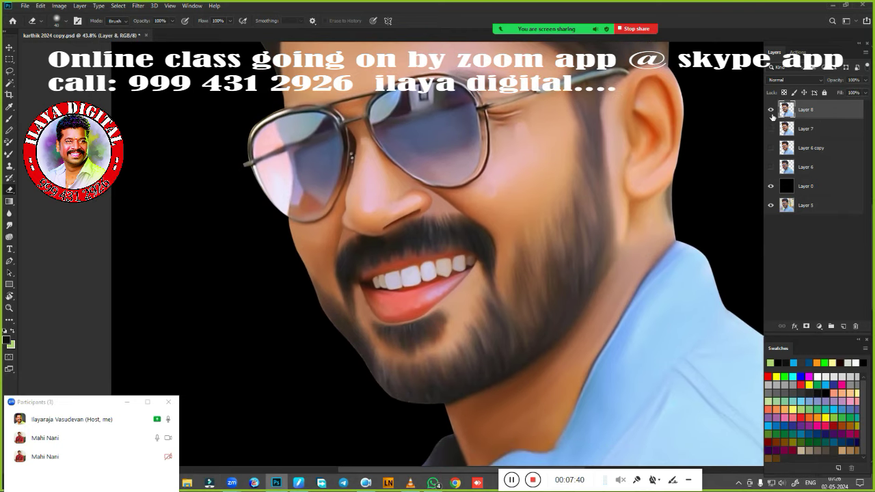
click(772, 129)
click(771, 110)
click(770, 109)
click(771, 109)
scroll(574, 242, down, 1)
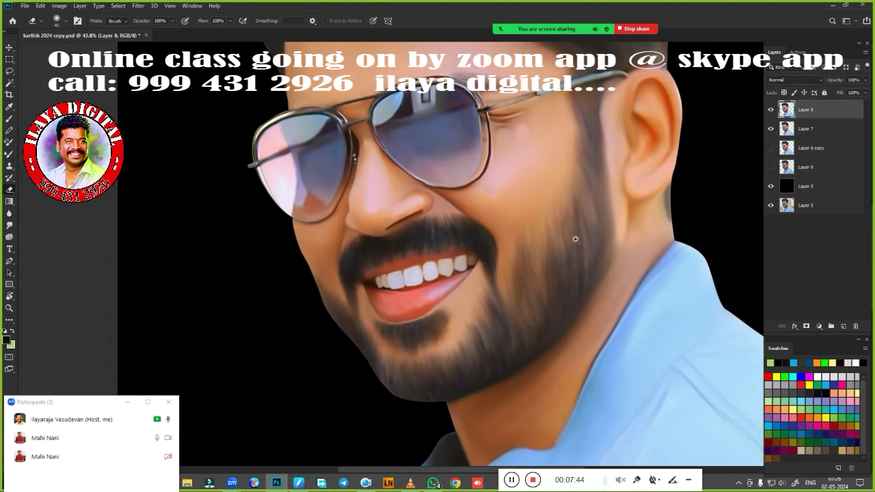
scroll(572, 236, down, 1)
drag(586, 220, 510, 256)
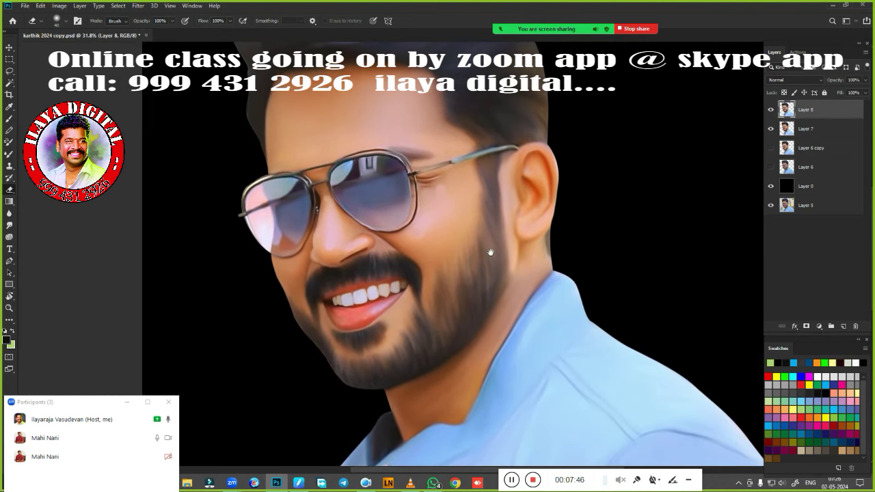
drag(556, 224, 578, 218)
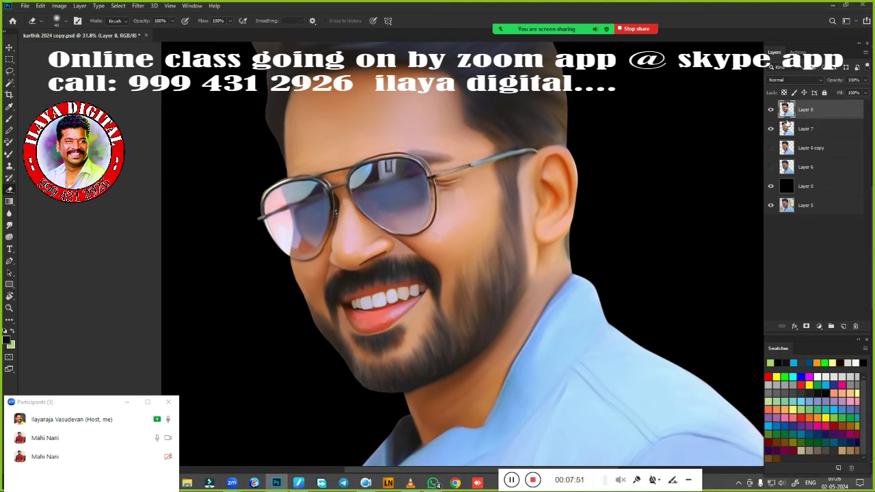
Step: Lasso-select the cheek, forehead, neck and ear areas of the face
key(l)
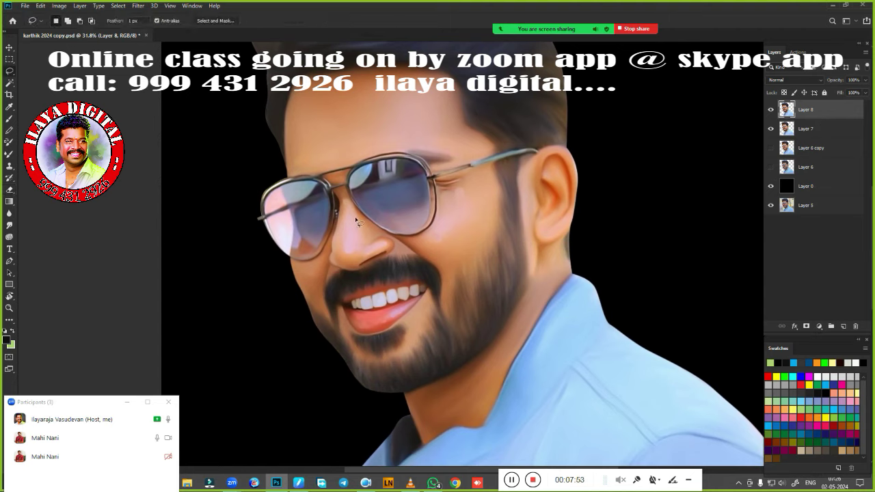
click(377, 228)
click(438, 178)
mouse_move(417, 255)
mouse_down()
mouse_move(400, 251)
mouse_move(482, 199)
mouse_move(443, 192)
mouse_move(437, 222)
mouse_move(414, 239)
mouse_move(395, 239)
mouse_up()
mouse_move(298, 272)
mouse_down()
mouse_move(339, 235)
mouse_move(333, 244)
mouse_move(386, 233)
mouse_up()
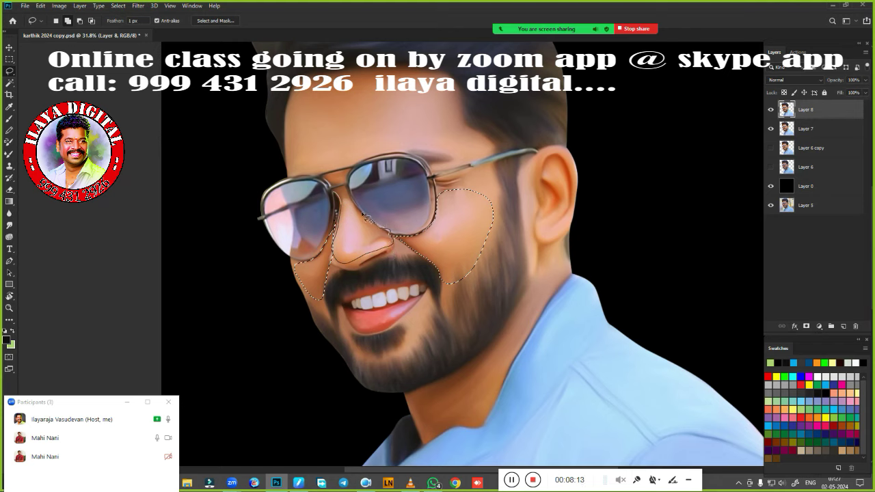
mouse_move(386, 233)
mouse_down()
mouse_move(315, 173)
mouse_move(375, 140)
mouse_up()
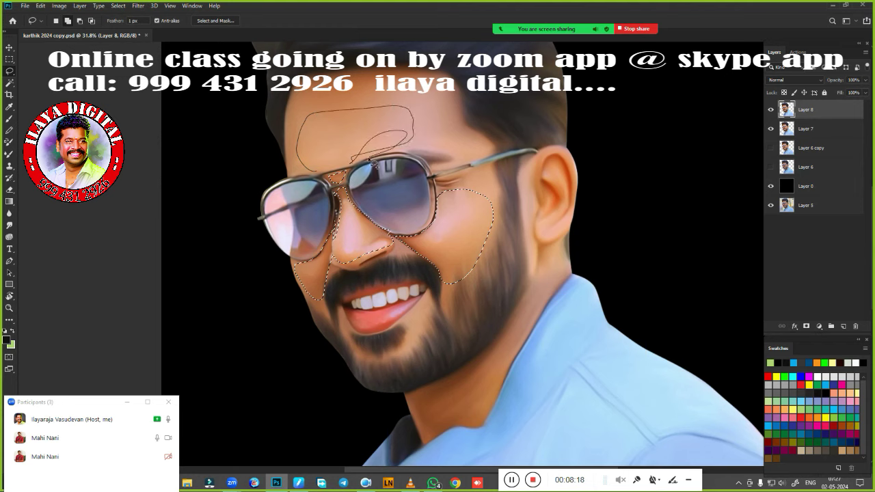
drag(375, 140, 315, 179)
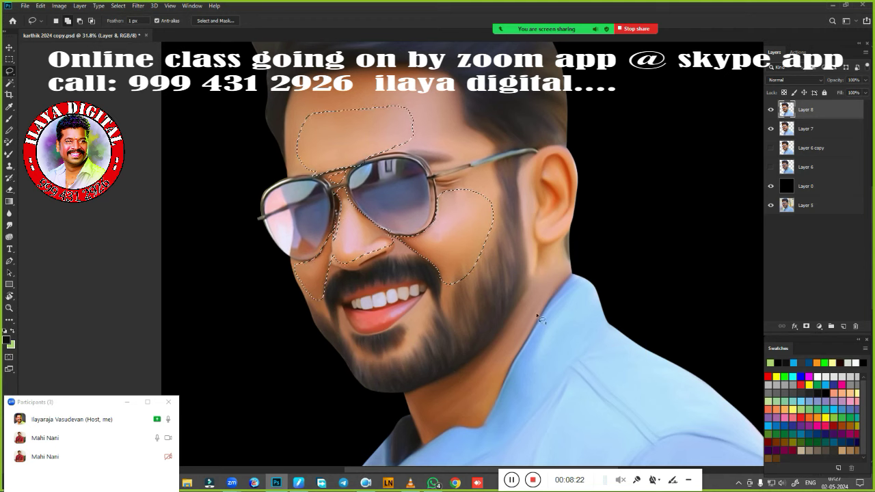
mouse_move(531, 291)
mouse_down()
mouse_move(446, 388)
mouse_move(498, 392)
mouse_move(531, 291)
mouse_up()
mouse_move(524, 182)
mouse_down()
mouse_move(539, 272)
mouse_move(525, 176)
mouse_up()
Step: Feather the selection by 75 pixels and create the new Layer 9
key(shift+F6)
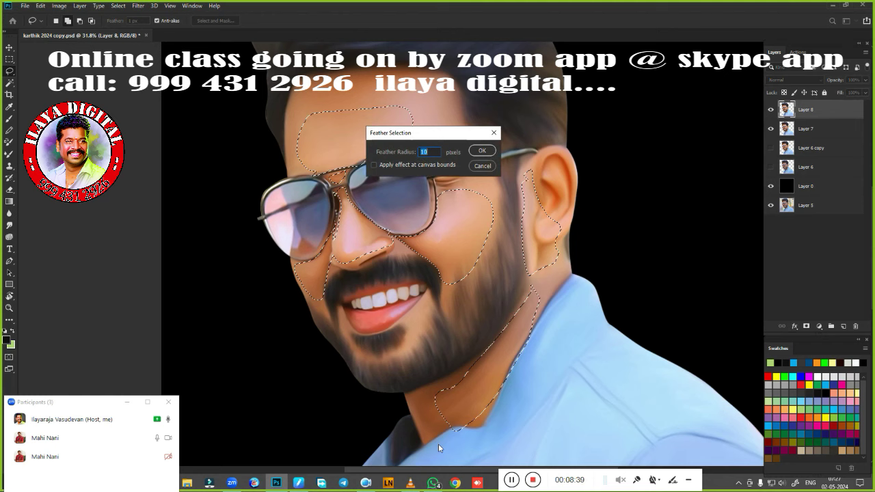
text(75)
key(Return)
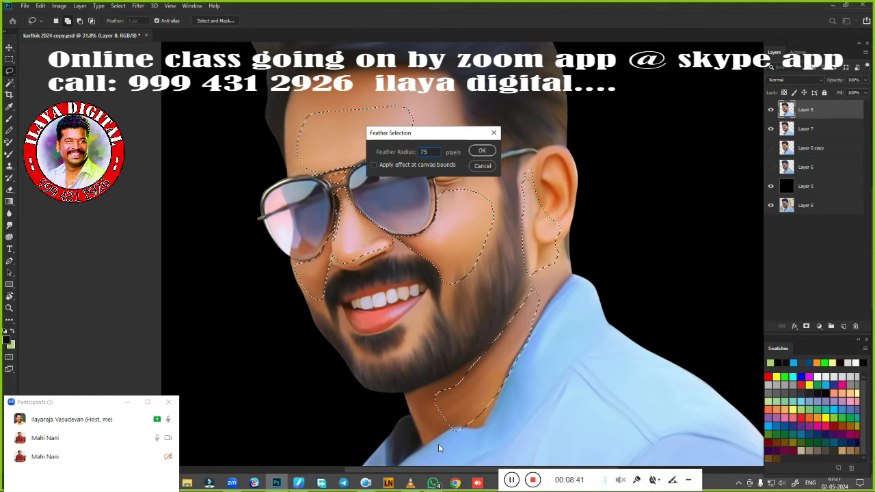
key(ctrl+d)
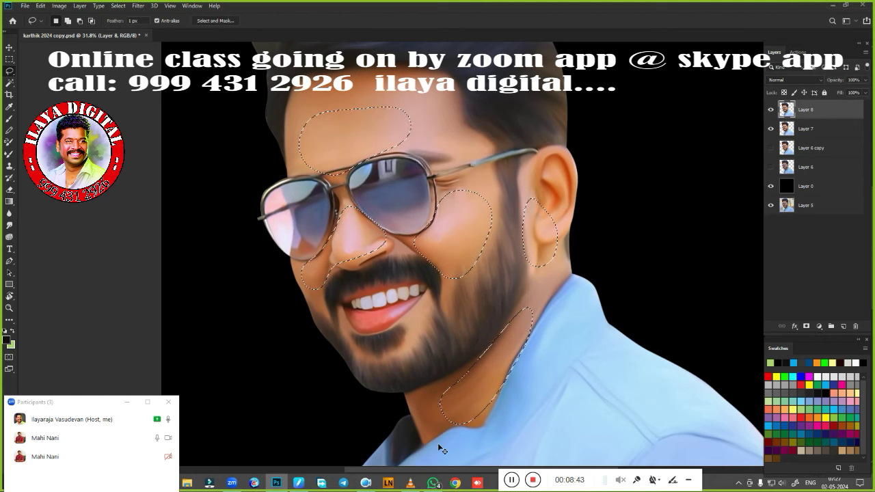
key(ctrl+shift+alt+n)
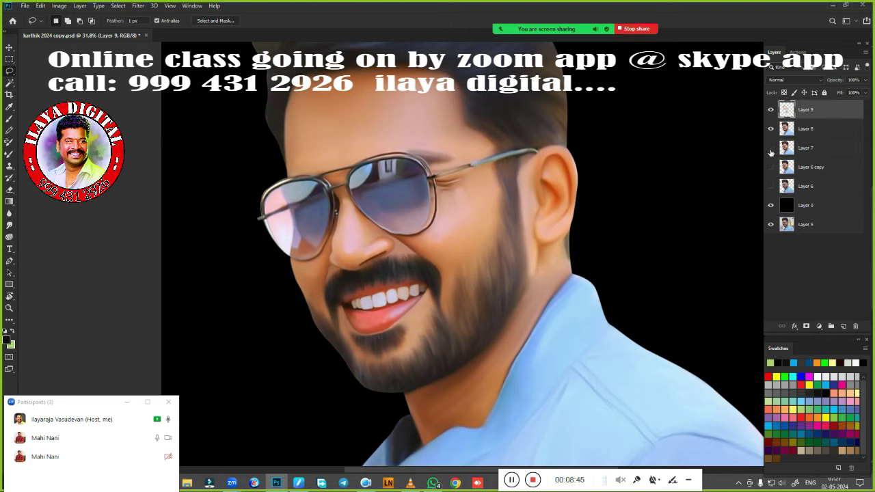
Step: Hide and re-show Layer 7 and Layer 8 to inspect Layer 9 alone
click(770, 148)
click(771, 129)
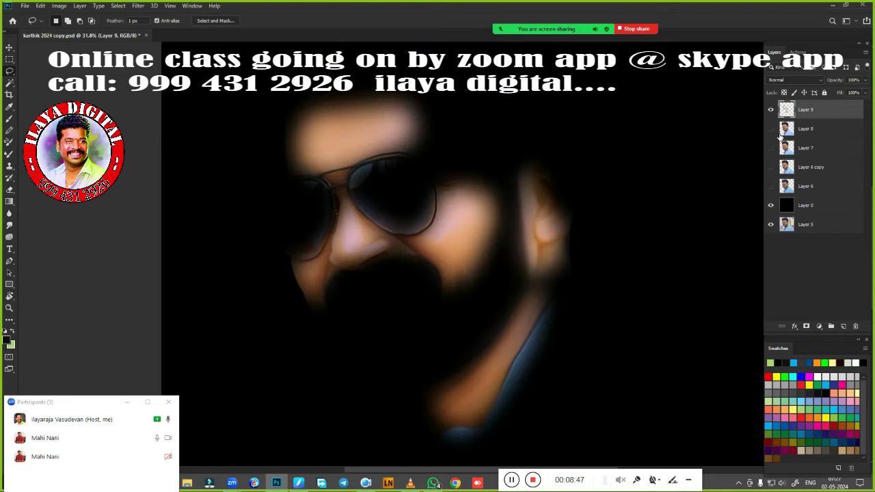
click(771, 128)
click(771, 148)
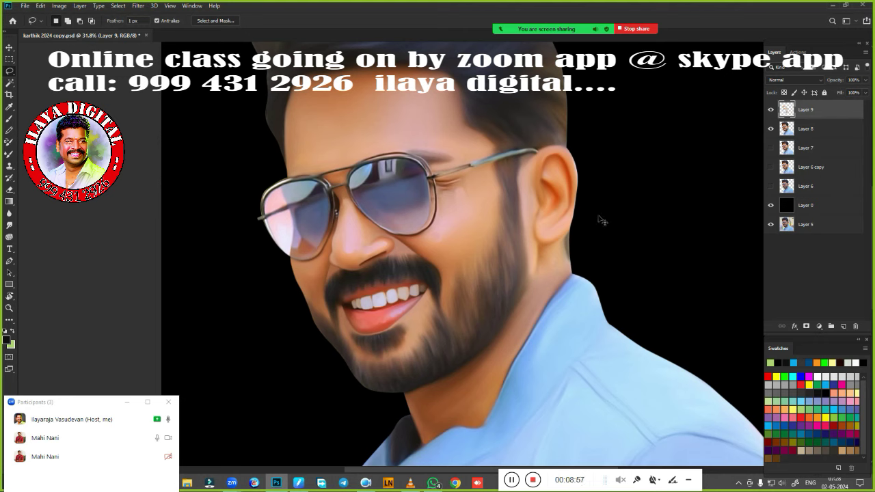
Step: Shift Layer 9's midtones toward red by +20 with Color Balance, then compare
key(ctrl+b)
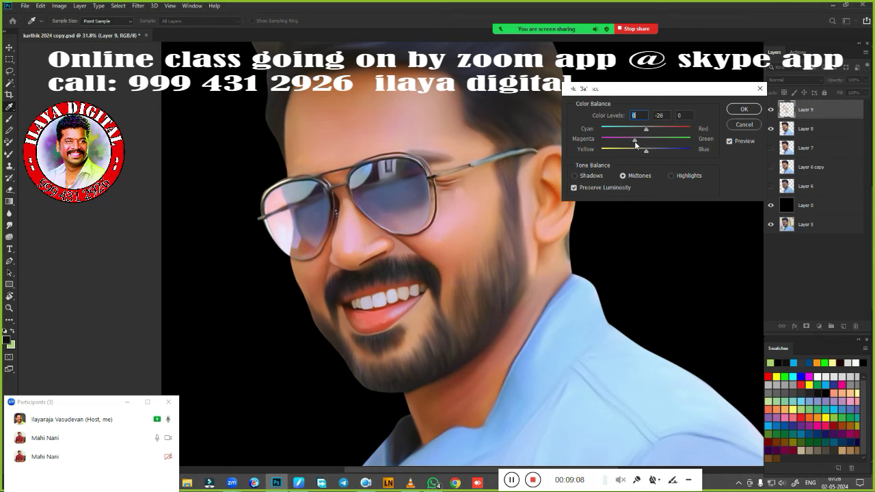
drag(649, 131, 655, 131)
drag(656, 130, 642, 139)
click(671, 175)
click(731, 111)
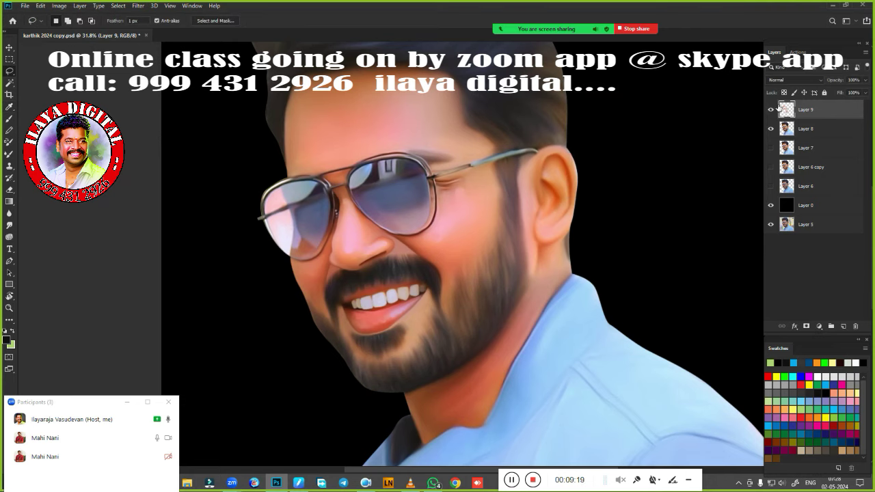
click(771, 111)
click(772, 113)
Step: Lower Layer 9's fill to about 71%
click(866, 93)
drag(863, 104, 851, 104)
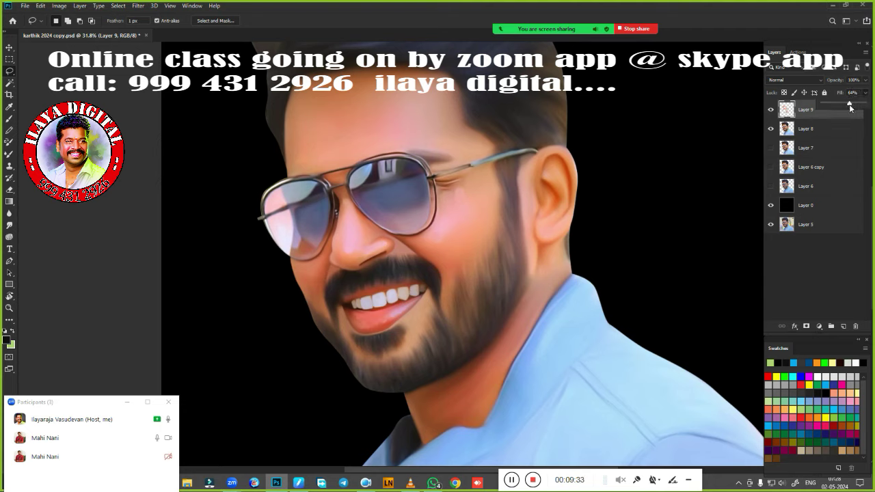
drag(848, 106, 852, 105)
key(e)
scroll(411, 266, up, 3)
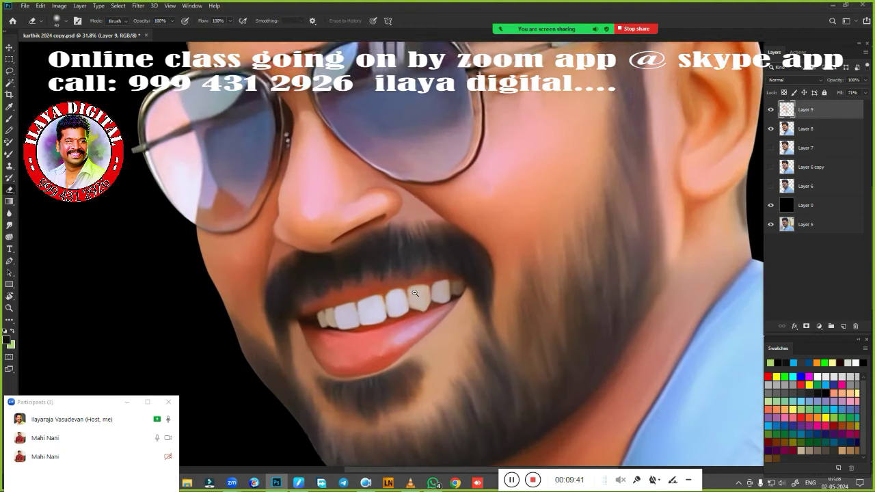
scroll(411, 266, up, 2)
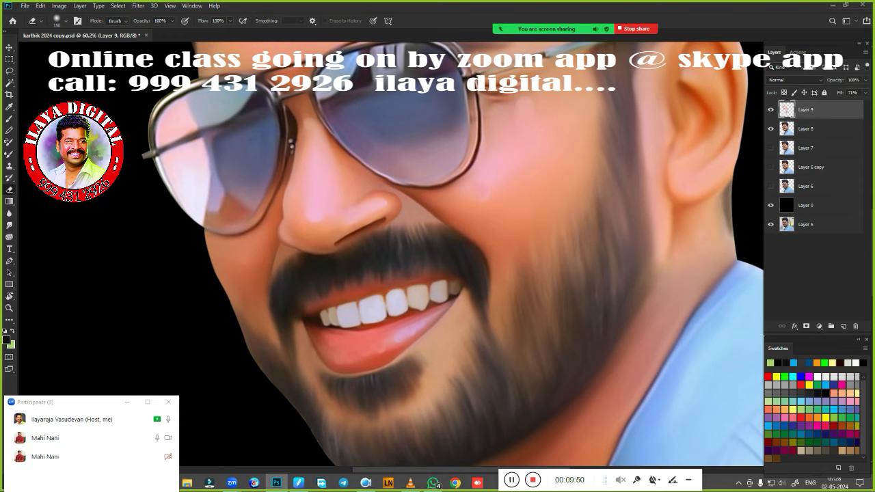
Step: Select Layer 8 together with Layer 9 and merge them into Layer 9
key(bracketright)
key(bracketright)
scroll(436, 359, down, 3)
drag(445, 307, 434, 275)
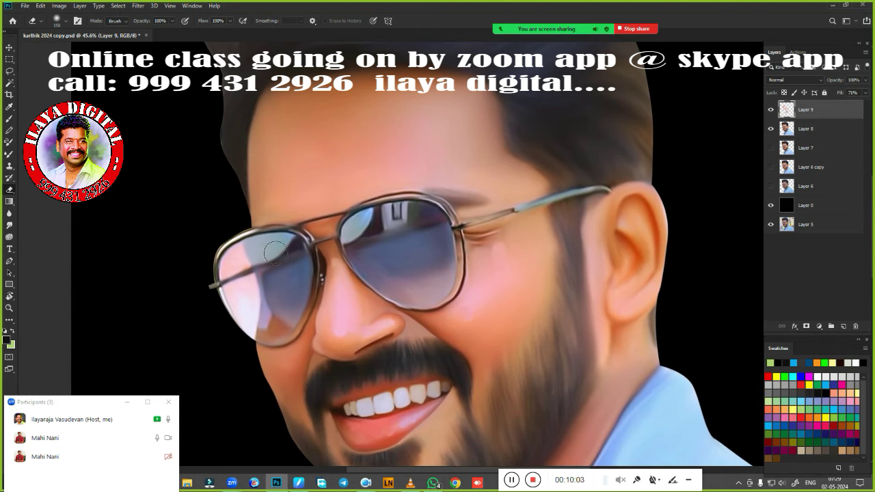
scroll(422, 133, down, 5)
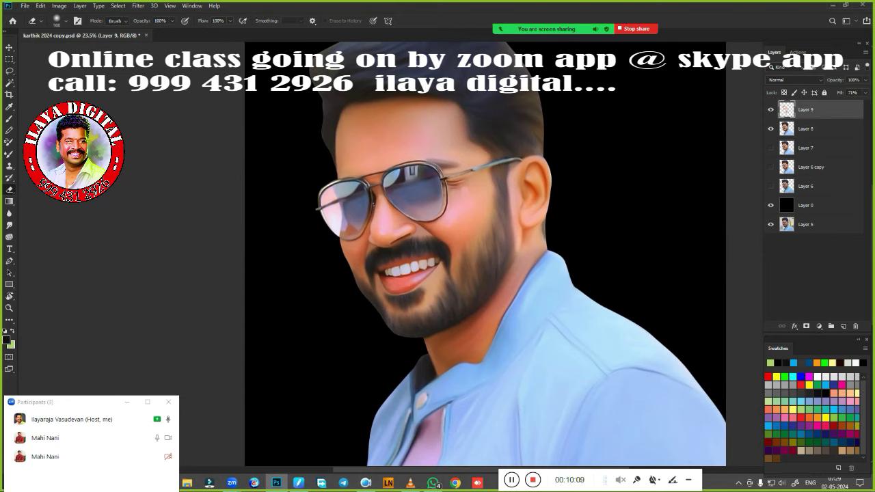
ctrl+click(808, 130)
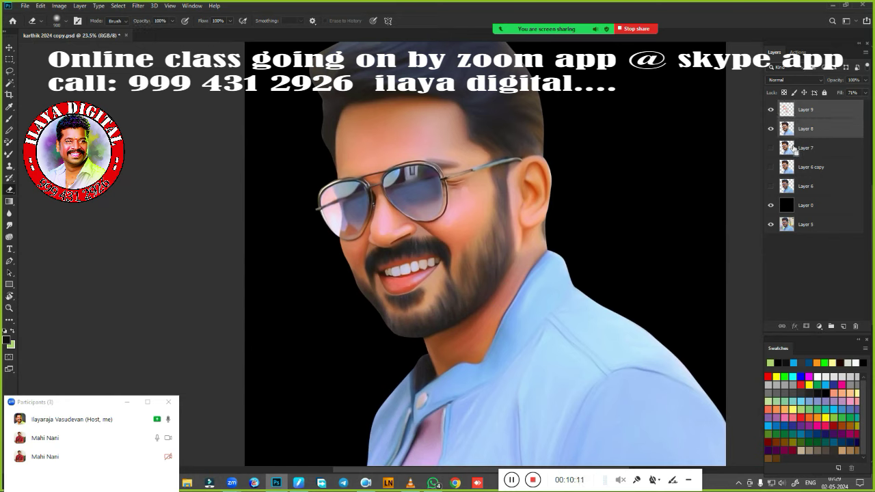
key(ctrl+e)
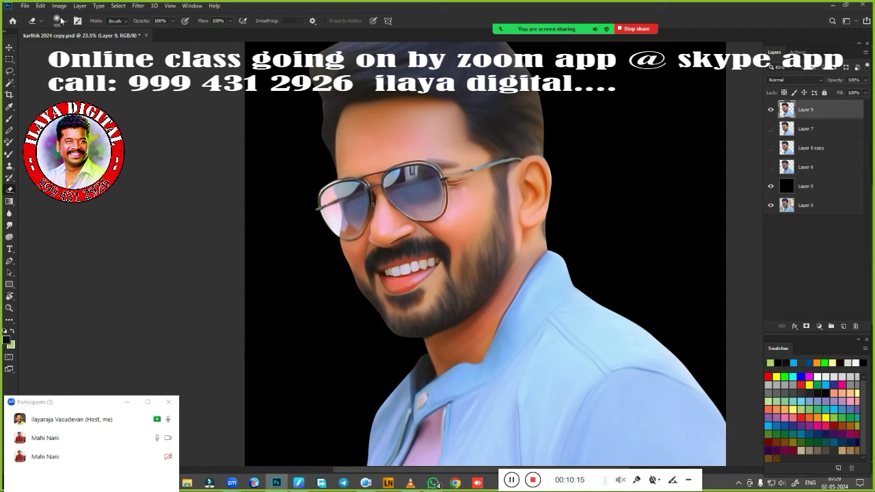
click(58, 6)
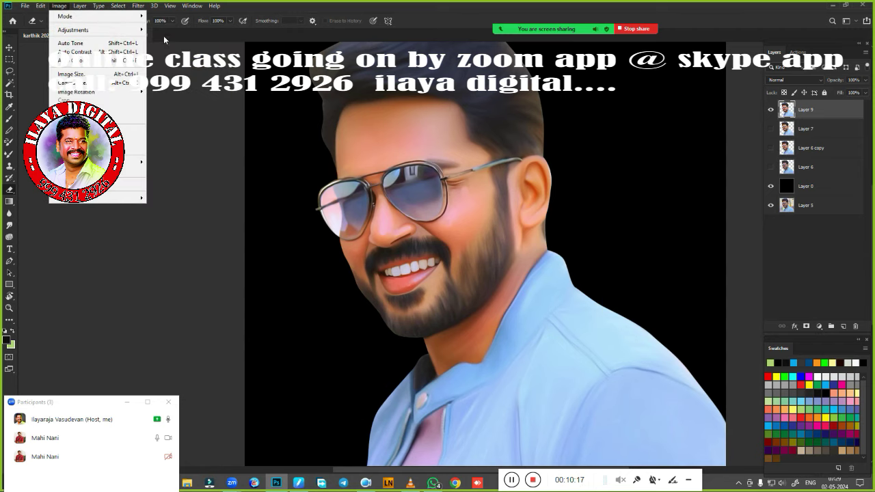
mouse_move(73, 30)
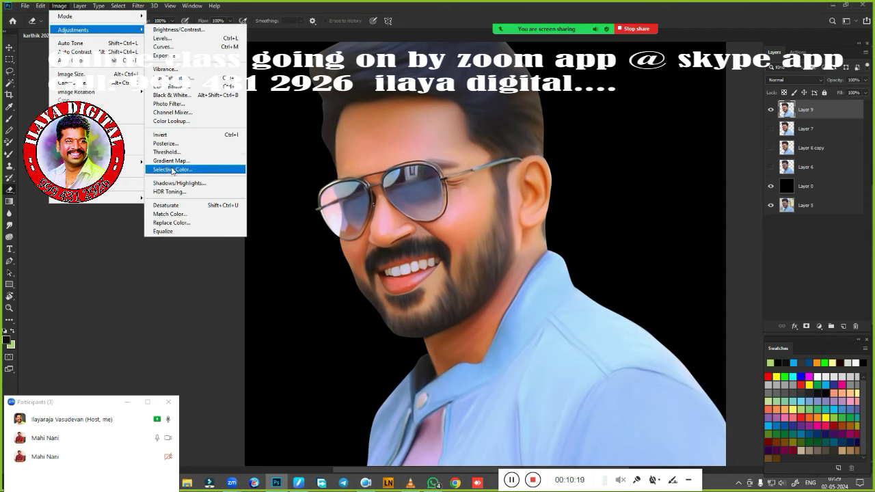
Step: Add Selective Color and adjust the yellow in the Reds range
click(188, 171)
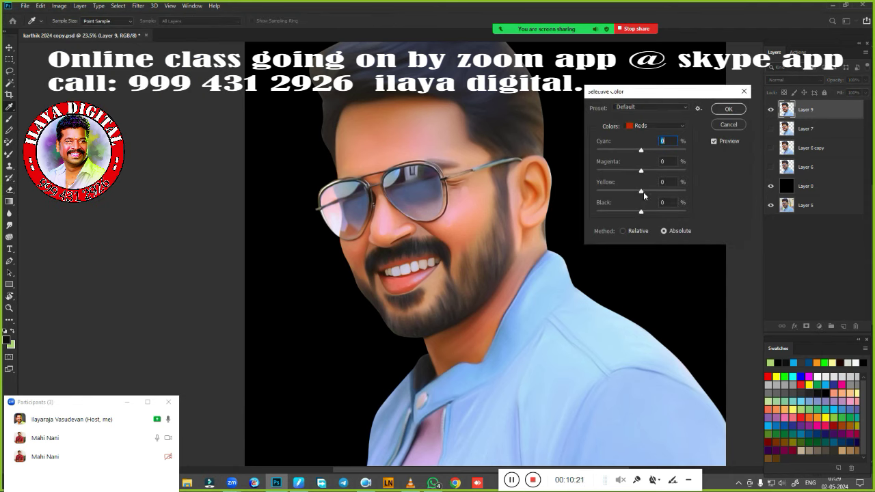
drag(642, 195, 653, 194)
scroll(606, 258, up, 2)
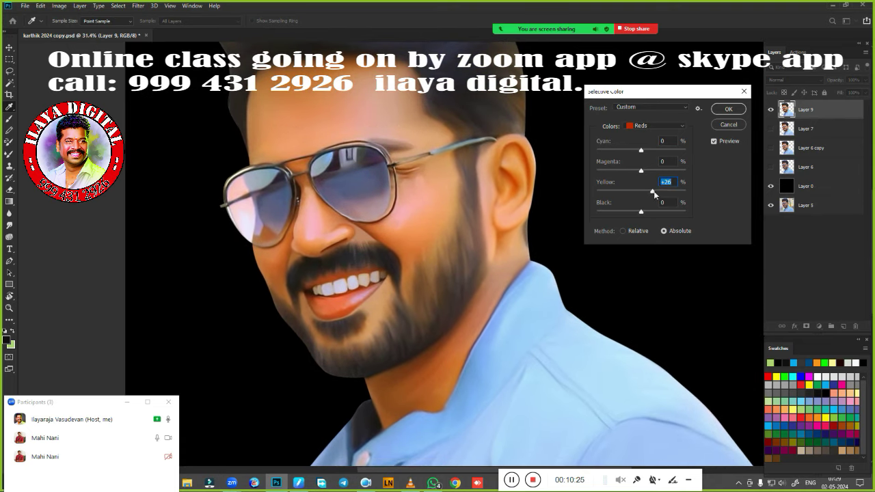
text(0)
mouse_move(642, 192)
mouse_down()
mouse_move(654, 194)
mouse_move(628, 197)
mouse_move(641, 196)
mouse_move(634, 154)
mouse_up()
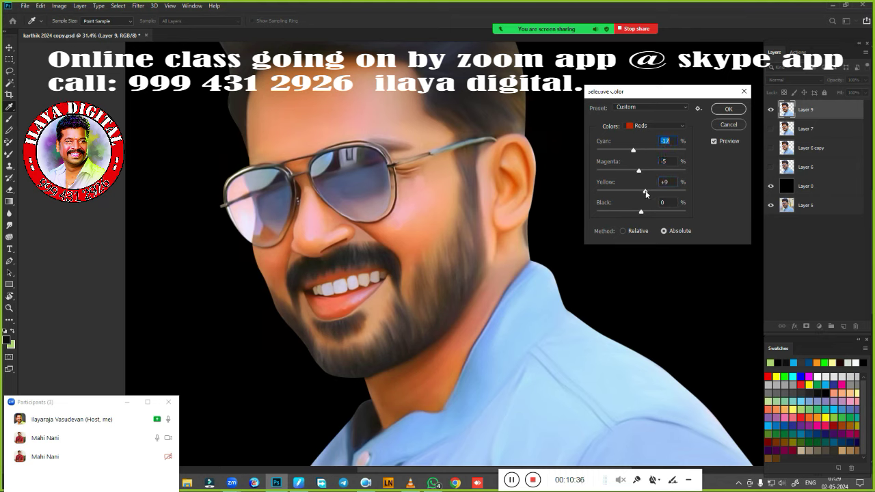
drag(646, 194, 643, 194)
Step: Adjust the yellow slider for the Whites range
click(652, 125)
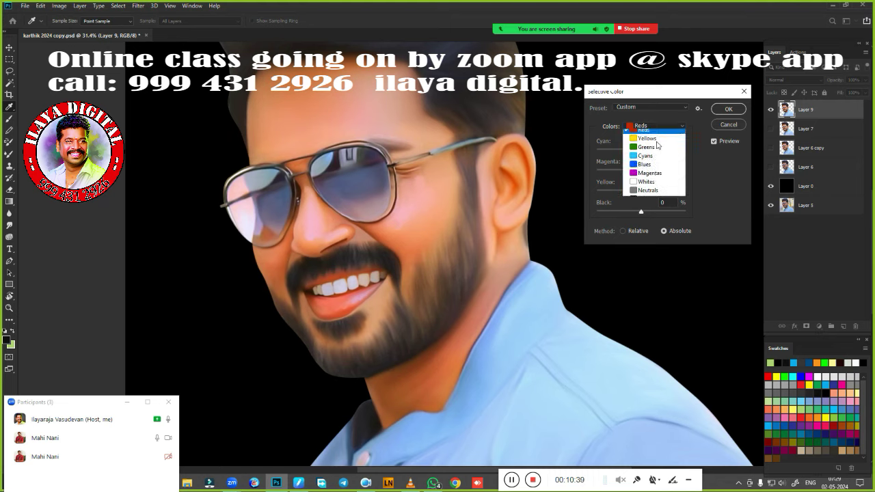
click(637, 195)
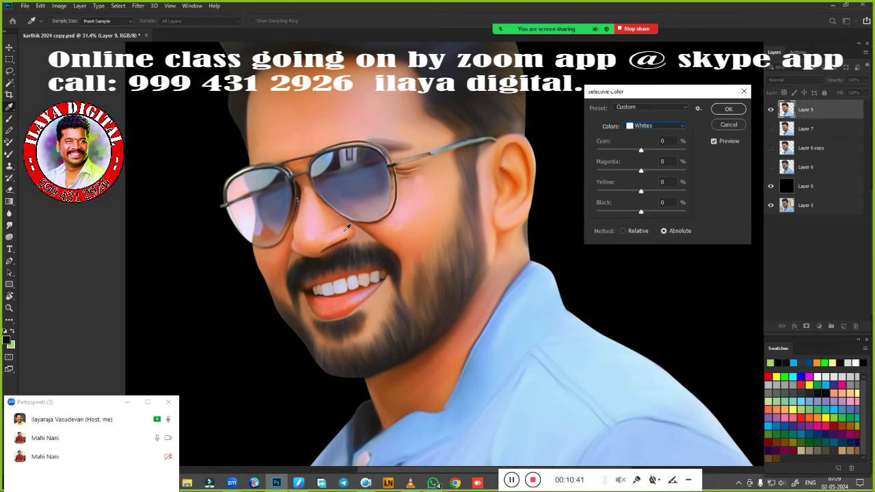
drag(641, 194, 636, 195)
drag(588, 195, 710, 196)
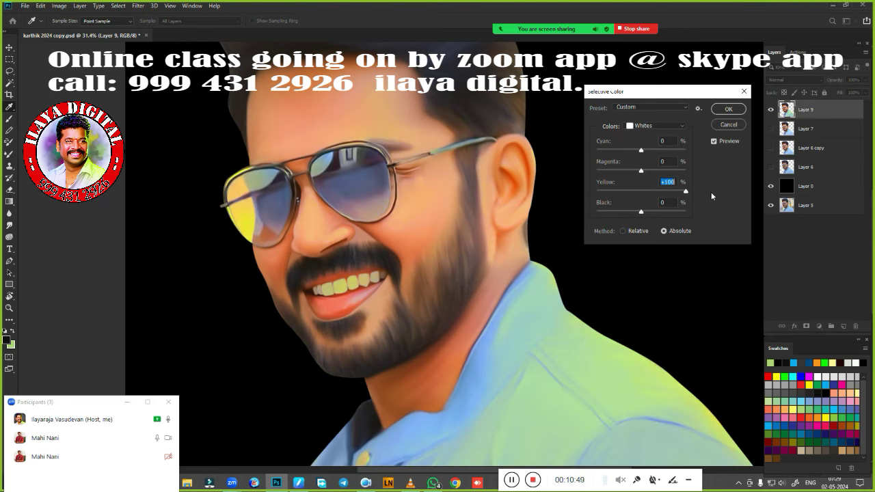
mouse_move(685, 192)
mouse_down()
mouse_move(616, 200)
mouse_move(622, 195)
mouse_up()
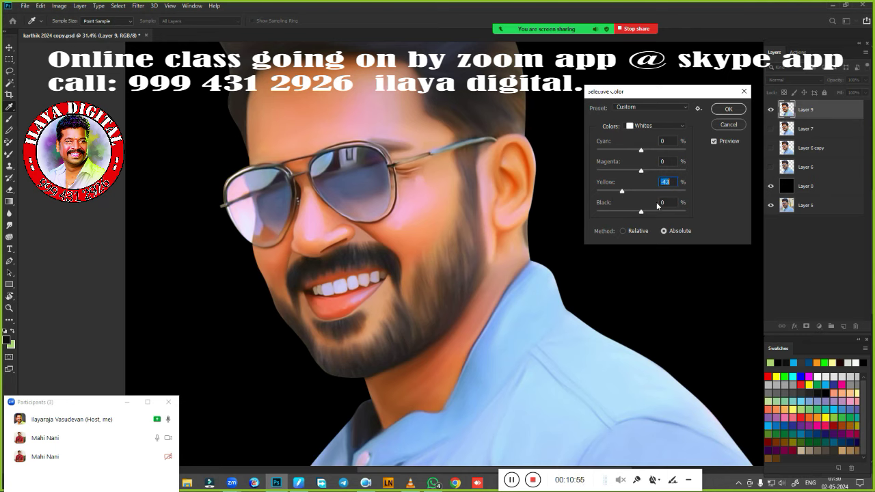
Step: Deepen the Blacks range to about +18 black and apply the adjustment
click(646, 128)
click(646, 202)
drag(641, 211, 694, 212)
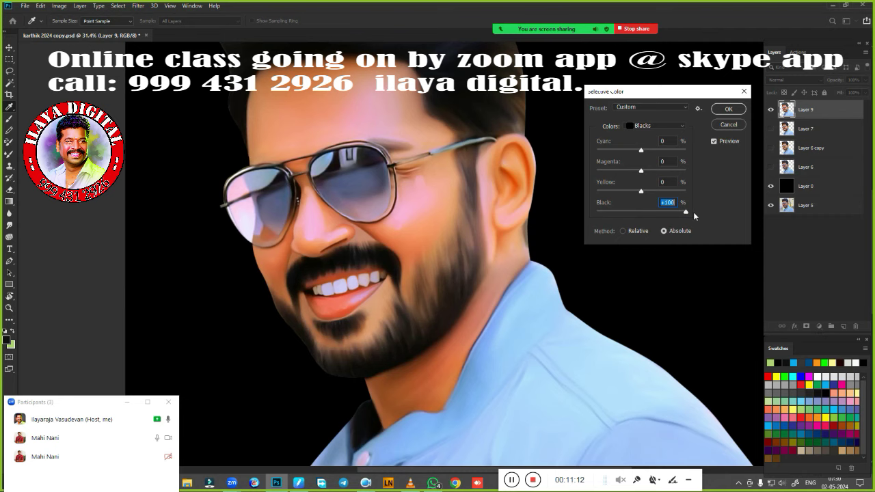
drag(687, 212, 639, 213)
text(0)
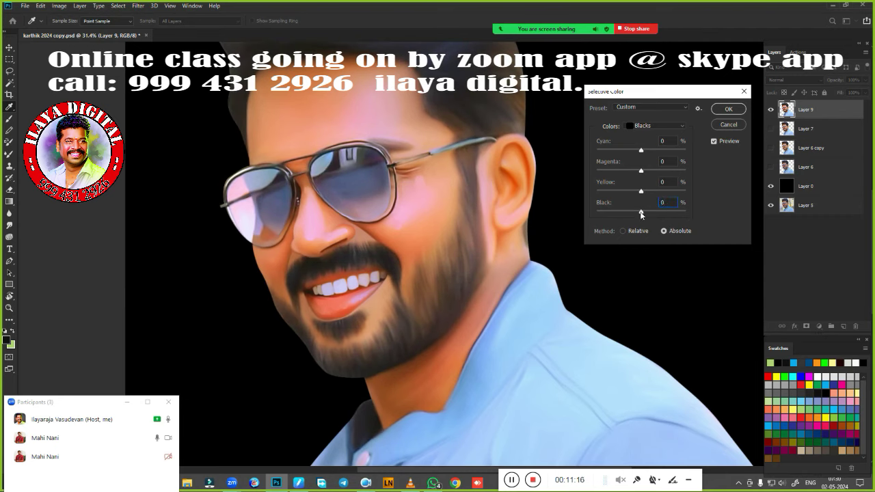
drag(641, 214, 649, 214)
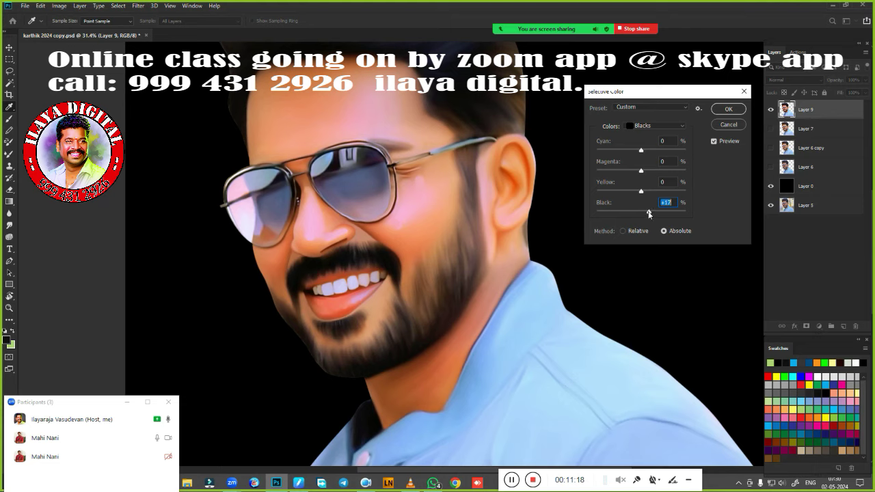
click(727, 109)
key(e)
click(771, 129)
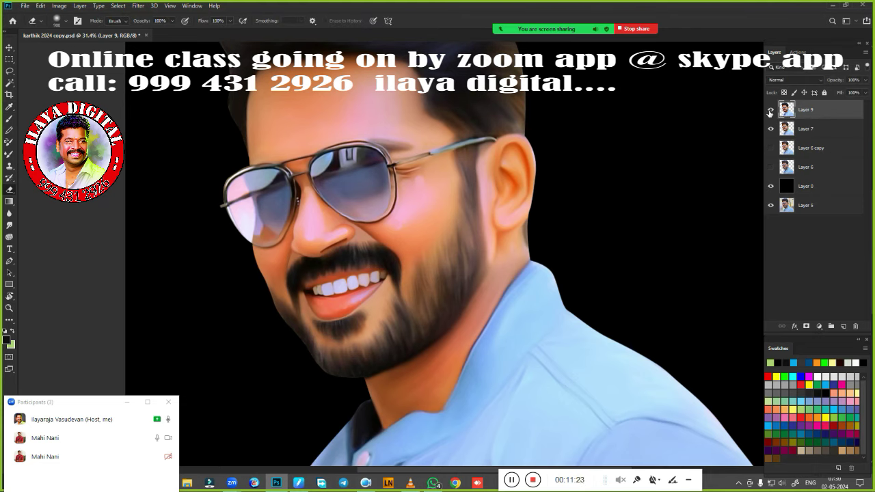
Step: Raise the portrait's saturation by about +10 in Hue/Saturation
click(770, 111)
click(771, 111)
click(771, 110)
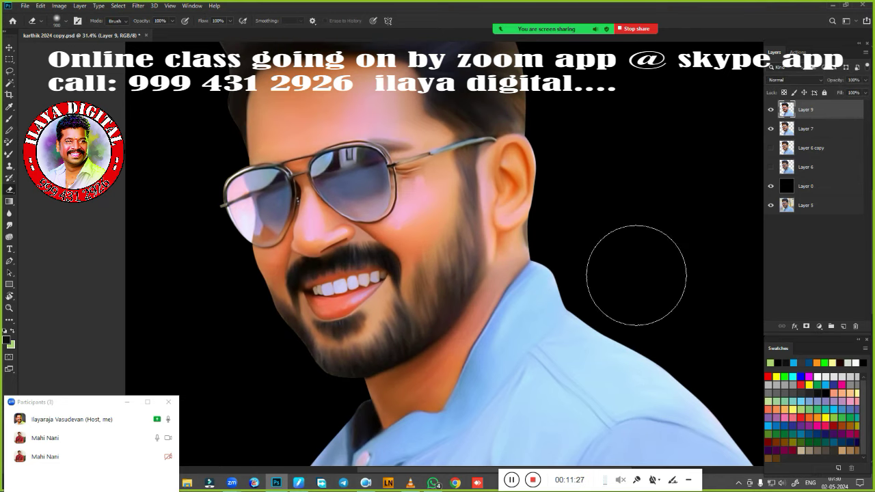
key(ctrl+u)
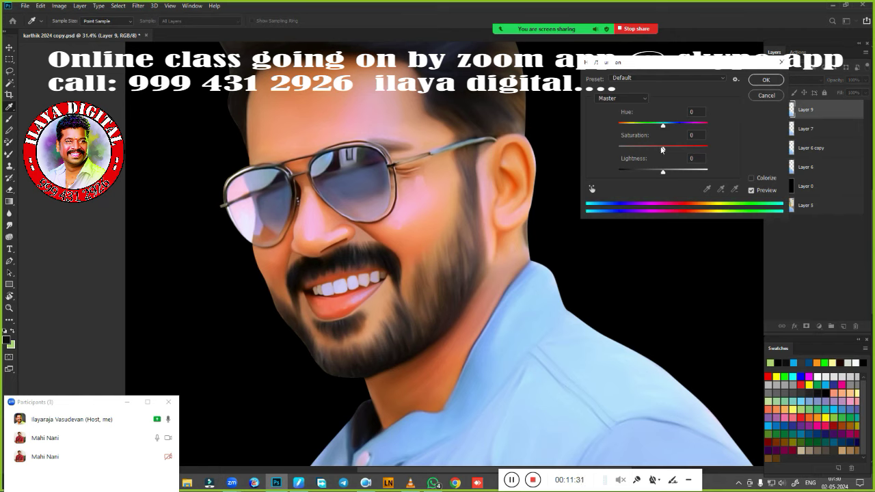
drag(662, 150, 667, 150)
click(751, 190)
click(751, 190)
click(766, 79)
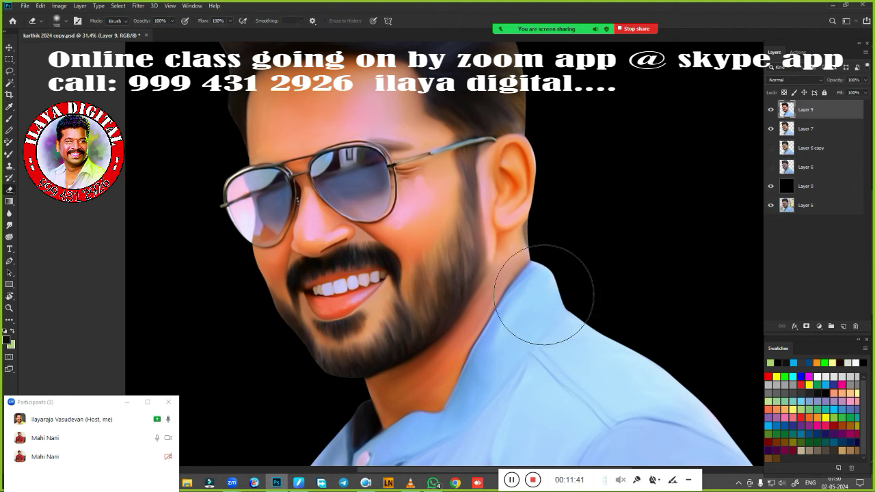
Step: Compare with Layer 9 toggled, hide Layer 7, and save the document
scroll(568, 252, down, 3)
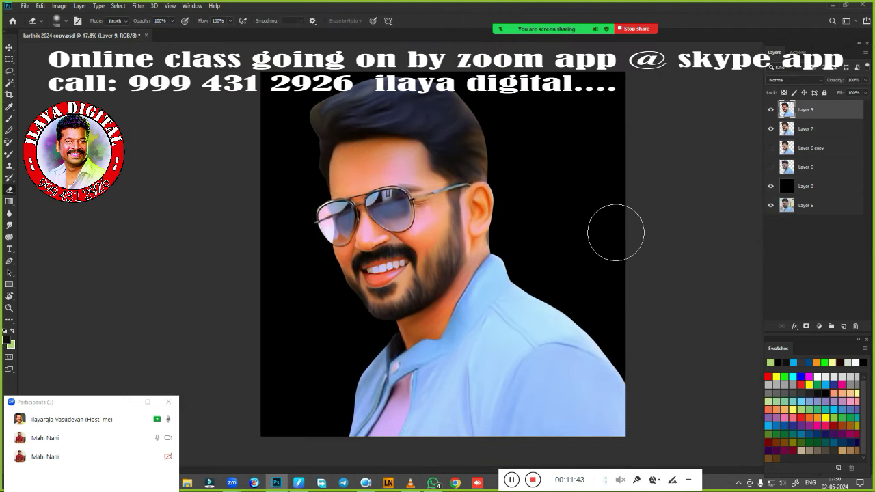
click(772, 111)
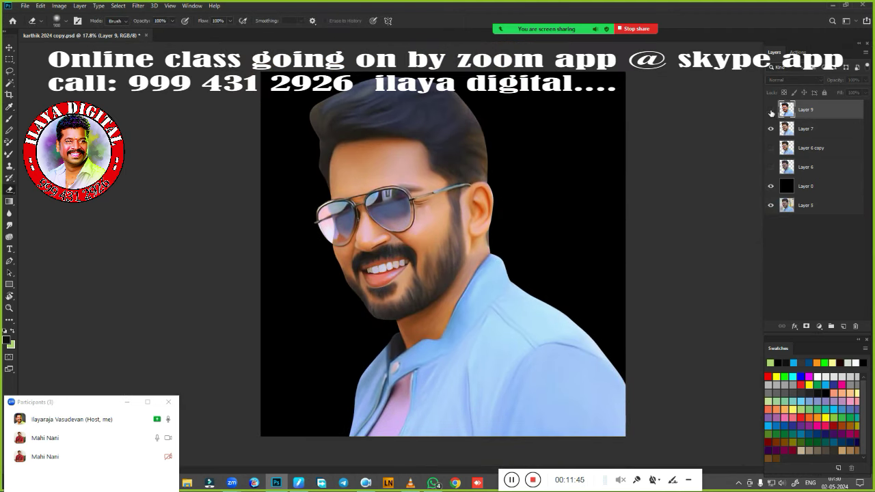
click(772, 111)
click(771, 111)
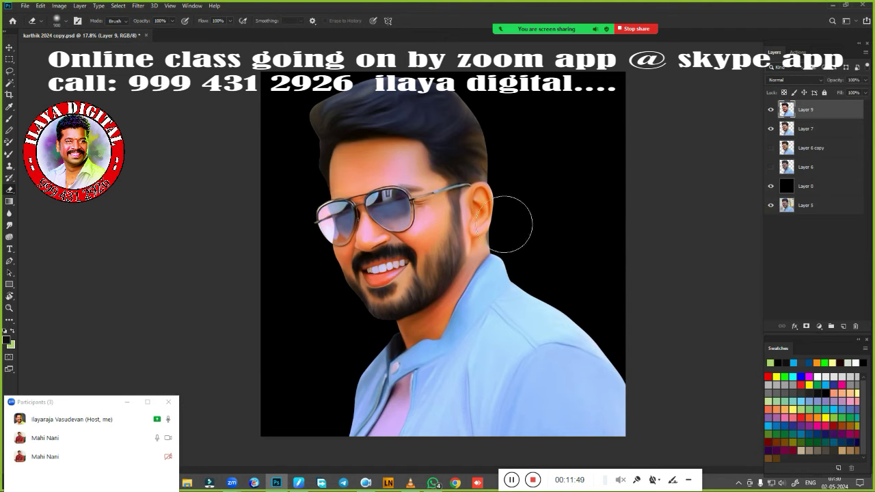
click(771, 128)
key(ctrl+s)
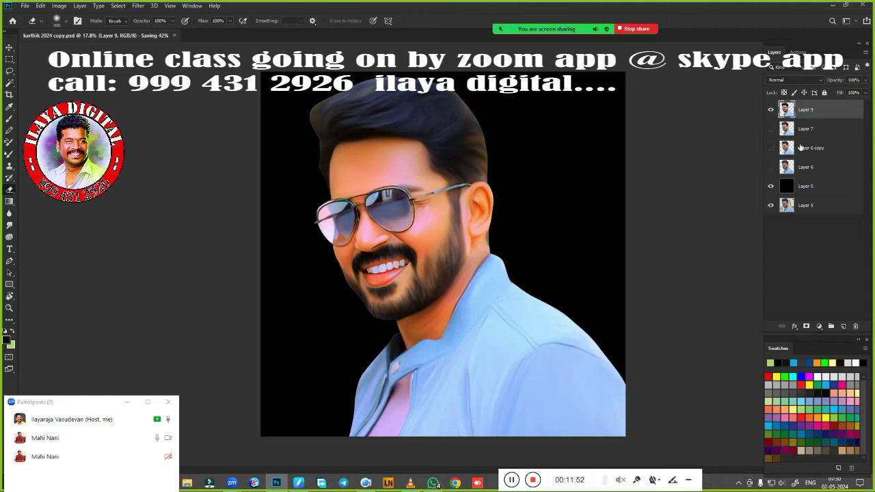
Step: Add a new empty layer and load a feathered selection of the figure
click(844, 327)
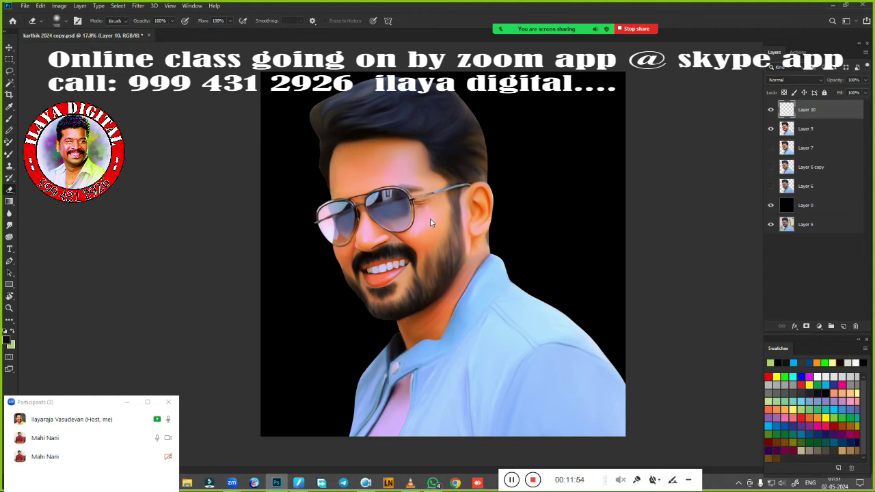
scroll(437, 216, up, 3)
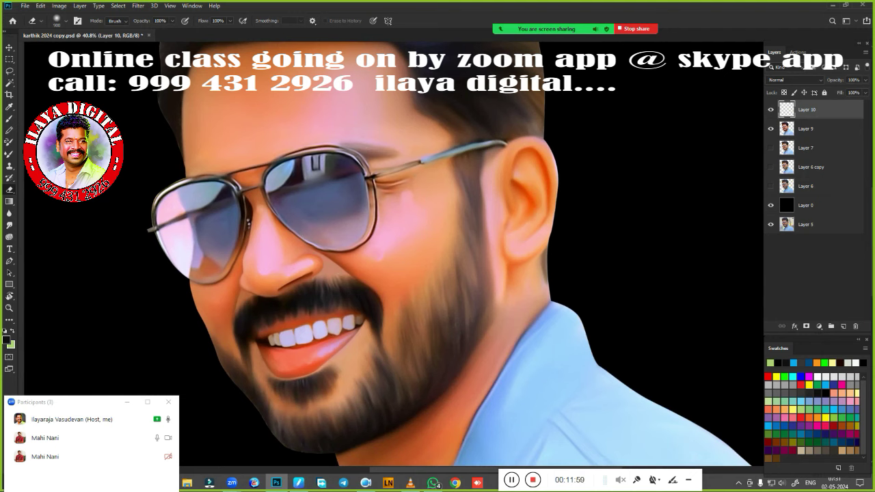
scroll(350, 215, up, 2)
scroll(350, 215, down, 1)
scroll(437, 215, down, 1)
scroll(524, 216, down, 2)
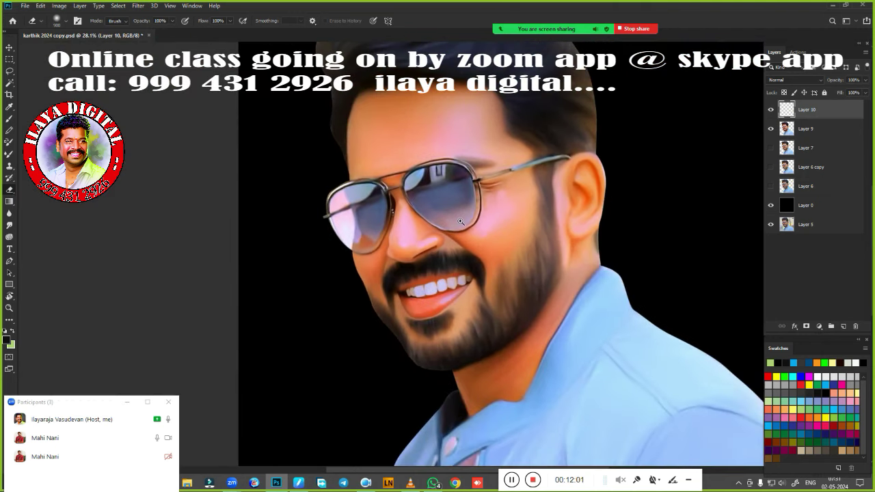
scroll(525, 216, up, 1)
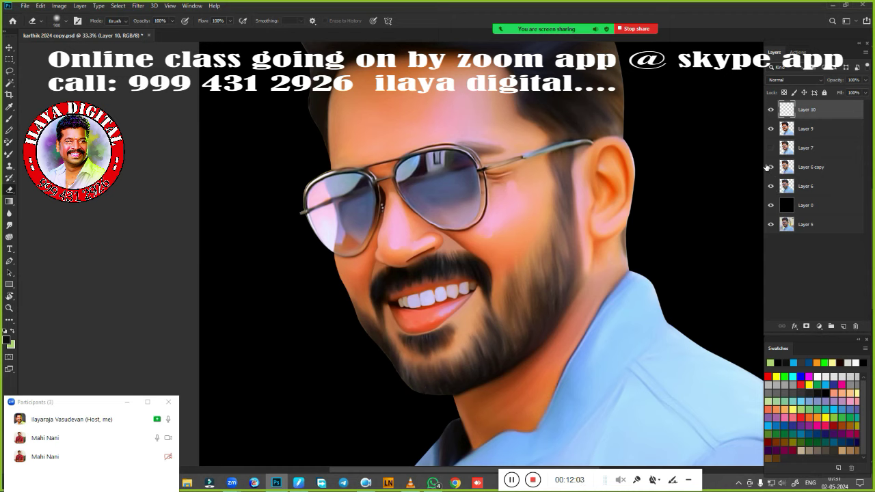
ctrl+click(790, 189)
key(shift+F6)
key(Return)
Step: Step the active layer up to Layer 9 and clear the selection
click(814, 194)
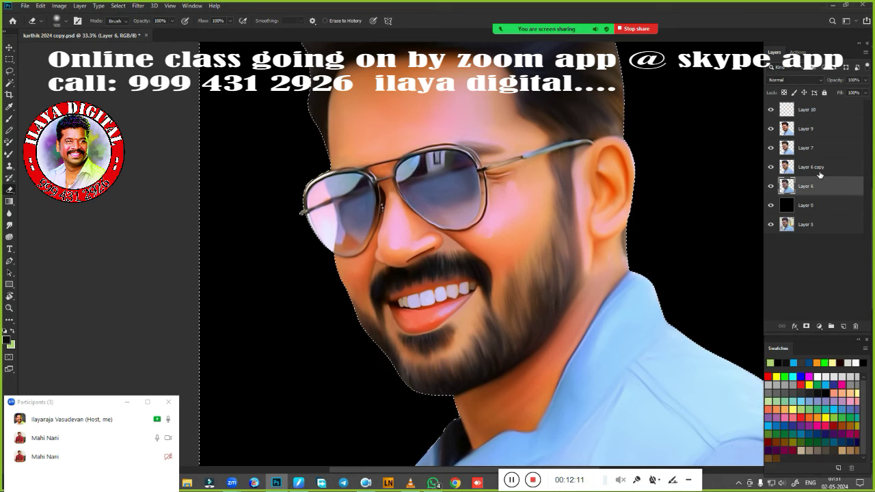
click(819, 169)
click(822, 147)
click(820, 130)
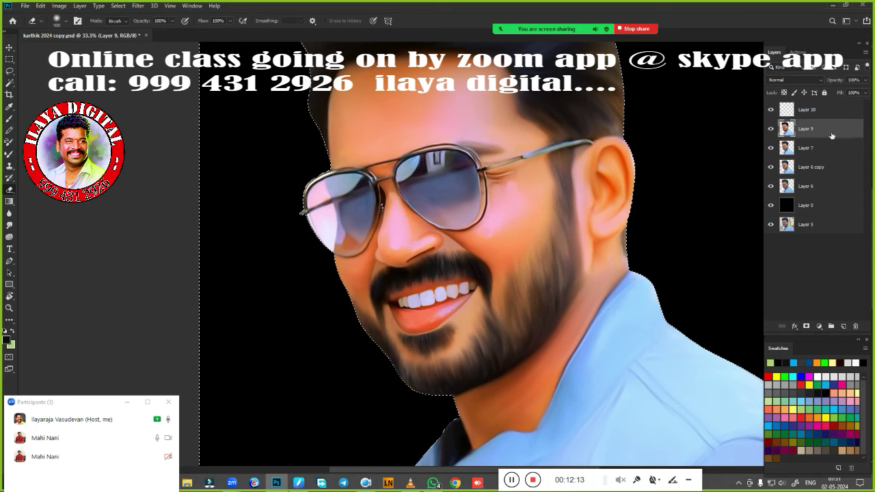
key(ctrl+d)
Step: Hide Layer 7, Layer 6 copy and Layer 6, comparing before and after
drag(771, 149, 770, 175)
click(771, 186)
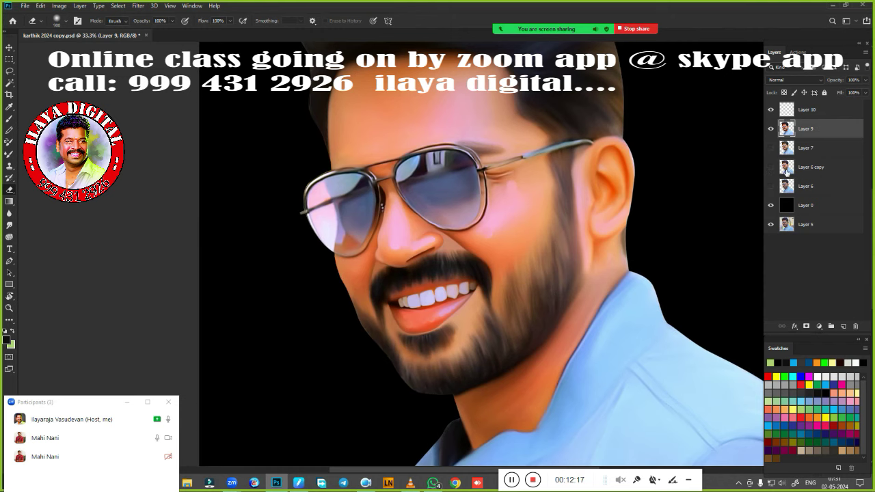
scroll(446, 301, up, 5)
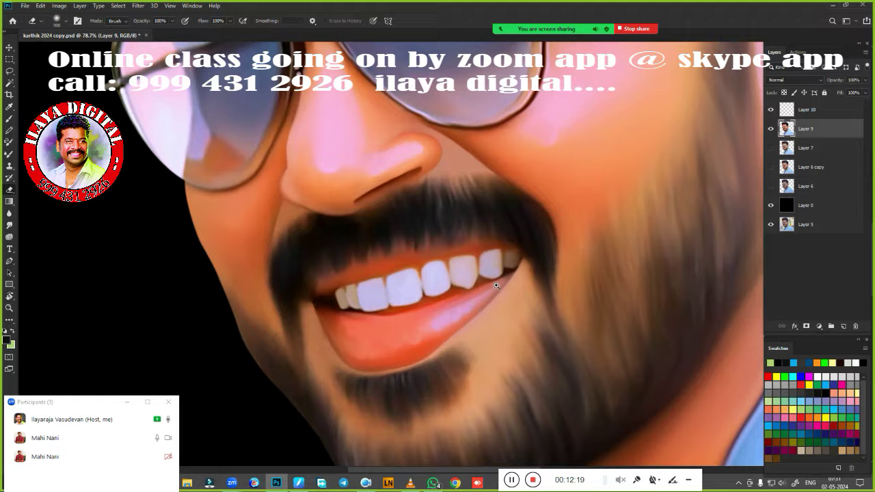
scroll(446, 302, down, 2)
scroll(445, 302, down, 2)
drag(770, 186, 770, 148)
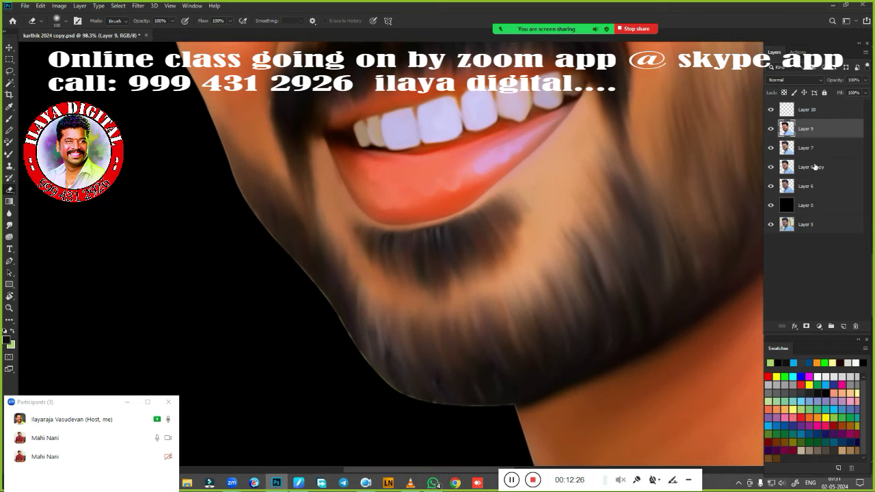
drag(771, 151, 771, 187)
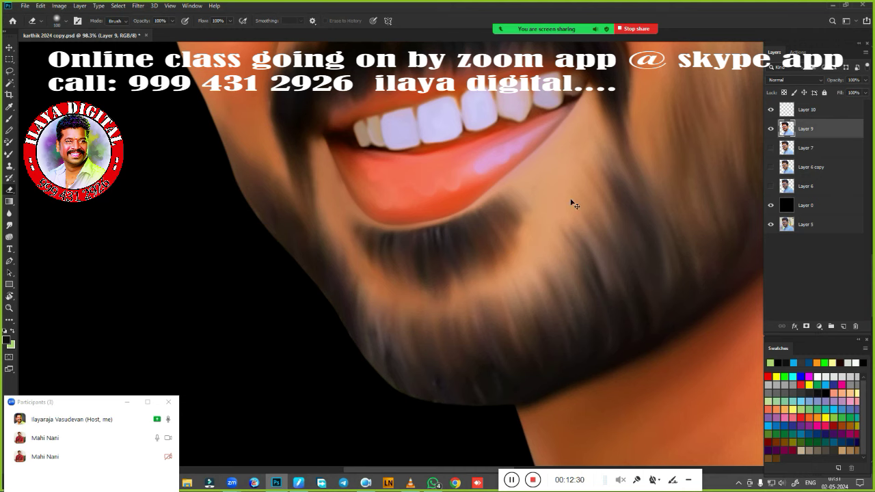
scroll(575, 205, down, 5)
drag(570, 204, 473, 259)
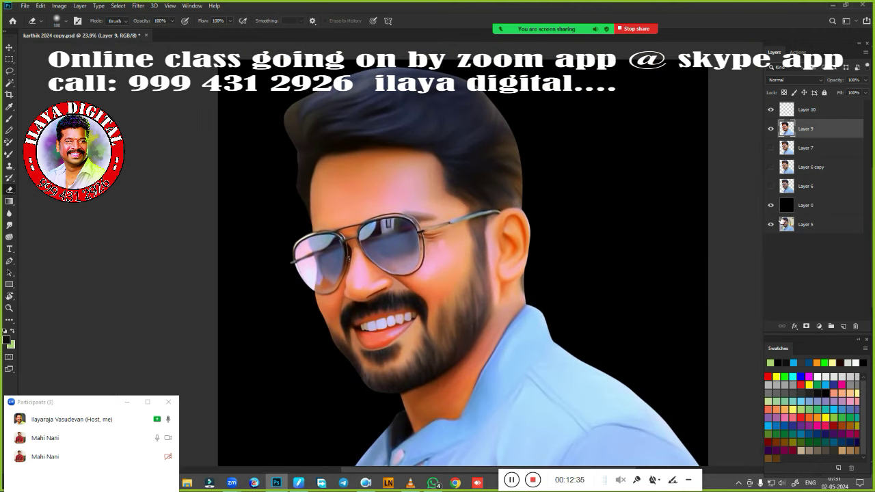
click(816, 210)
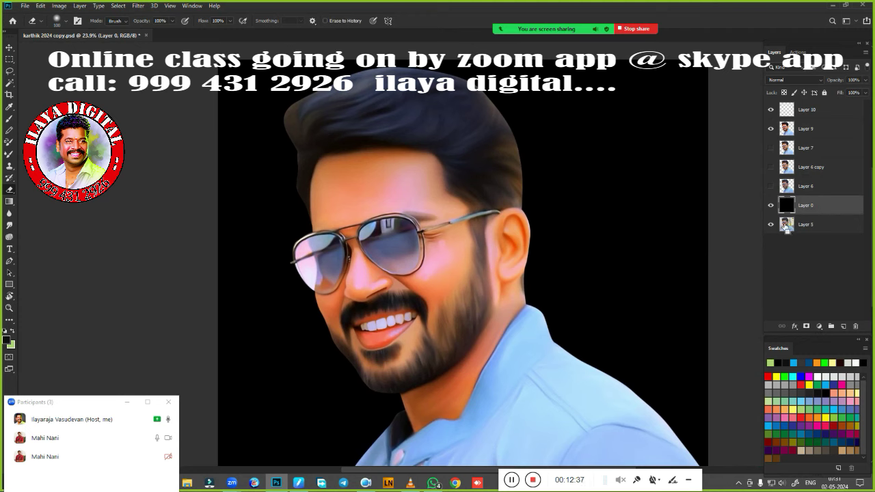
Step: Raise Layer 0's lightness in Hue/Saturation to turn the background grey
key(ctrl+u)
drag(663, 171, 682, 173)
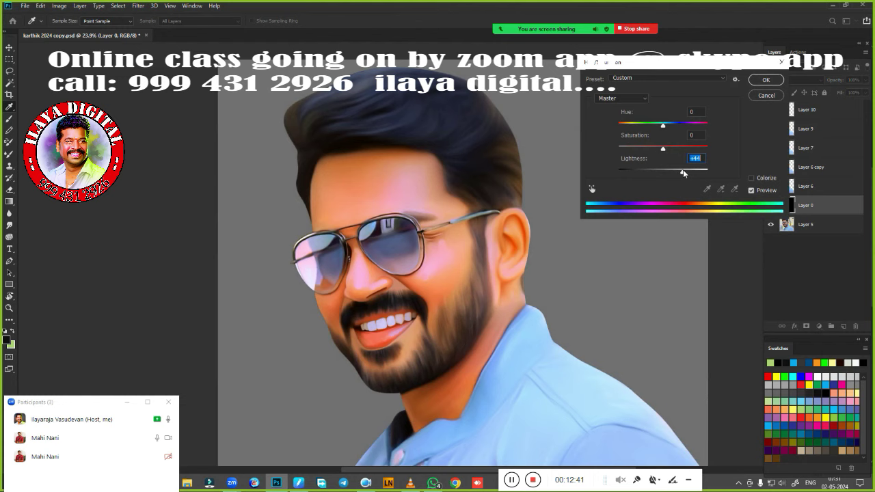
click(764, 80)
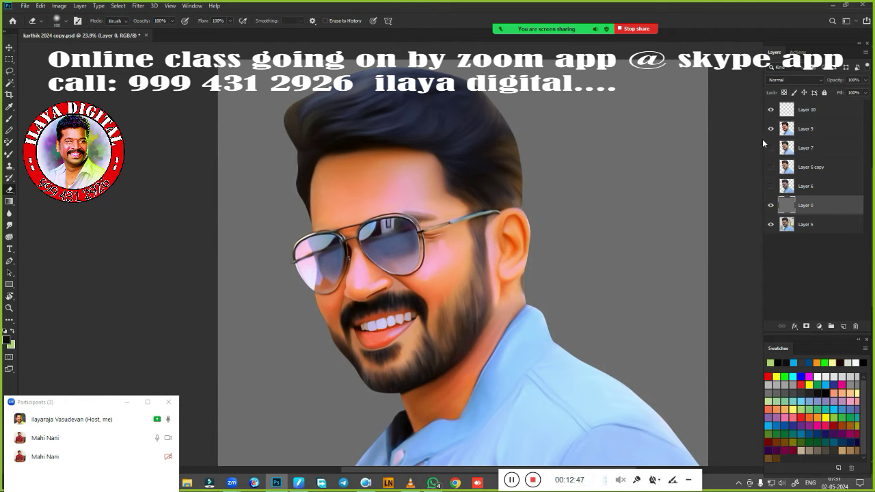
Step: Make Layer 10 active and pick a soft 100 px, 0% hardness brush
click(793, 117)
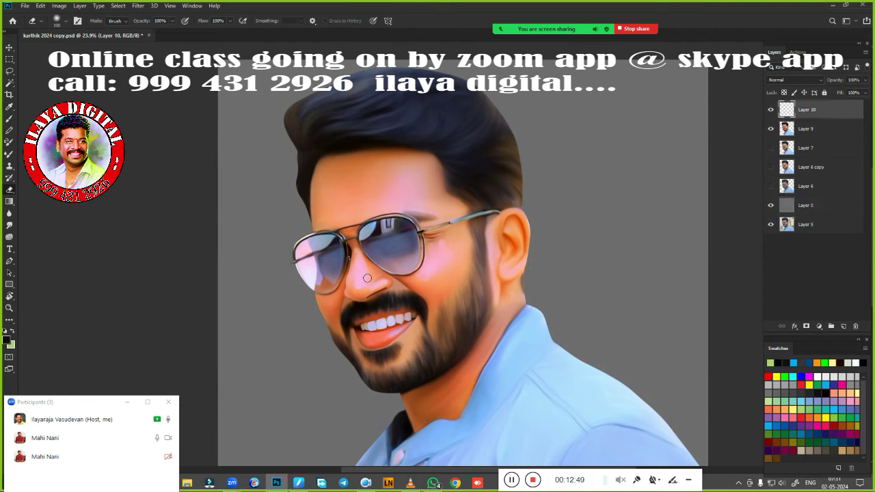
right_click(383, 207)
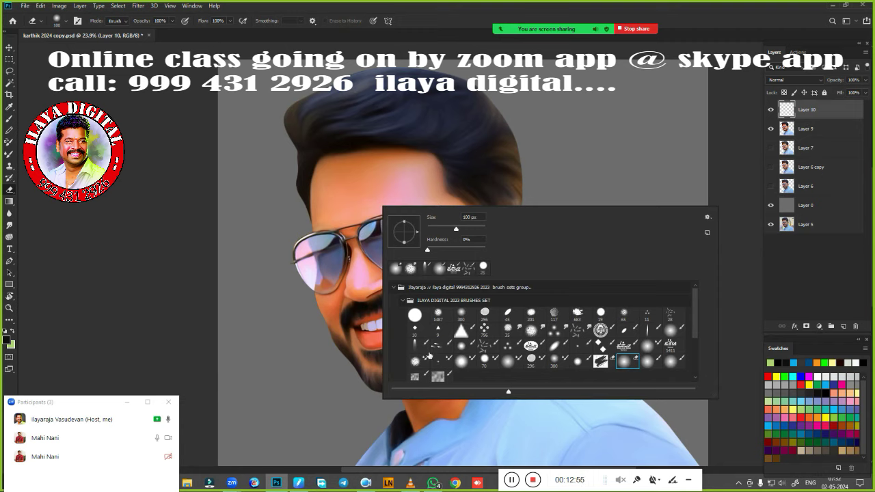
key(Escape)
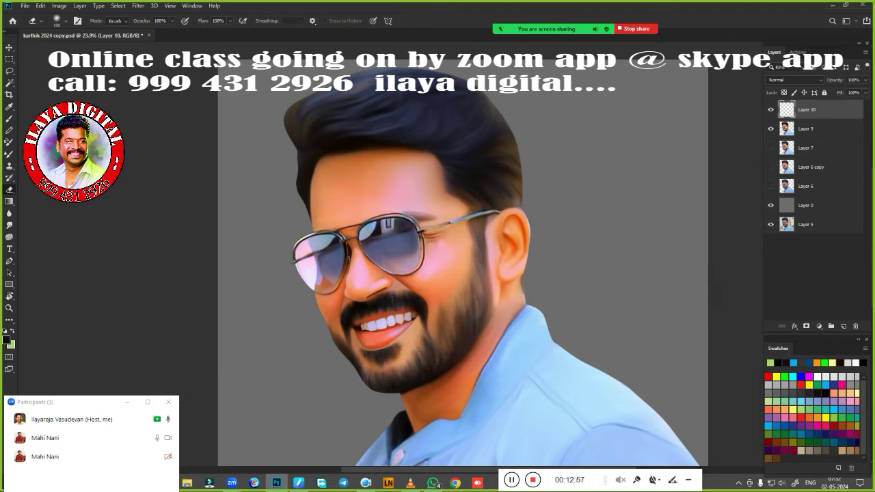
right_click(119, 176)
right_click(392, 170)
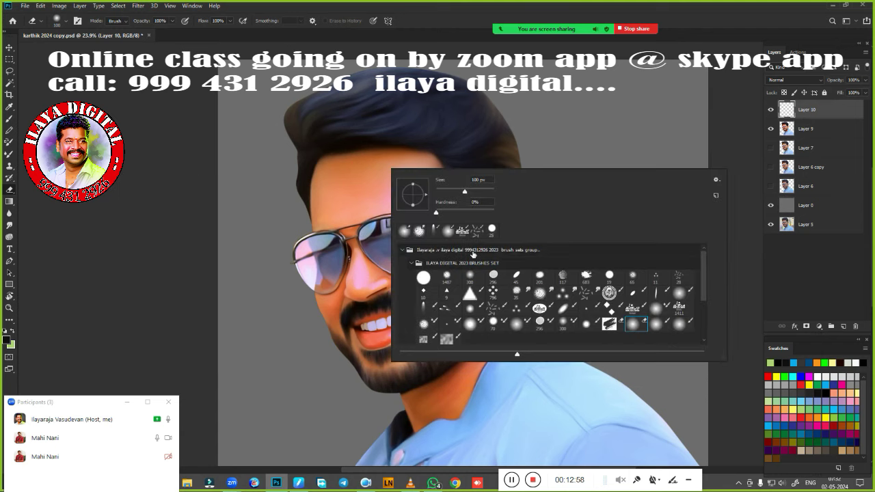
scroll(449, 374, up, 3)
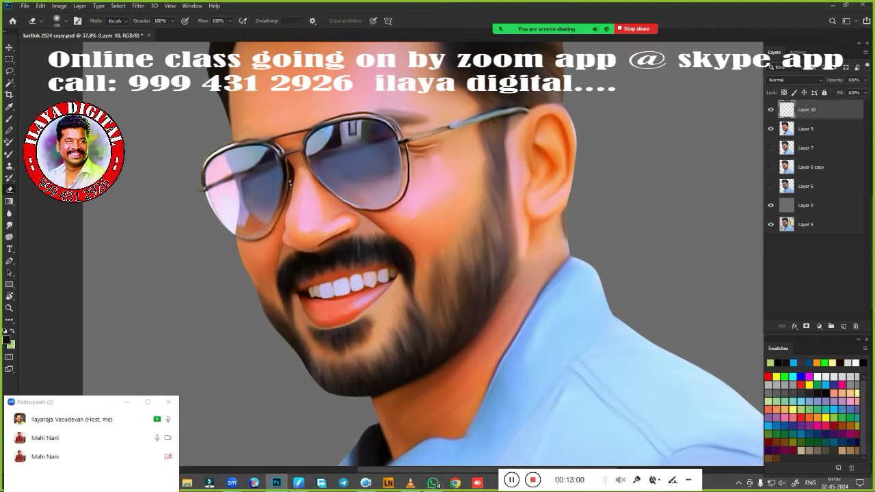
Step: Zoom into the hair and switch to the Brush tool (B)
scroll(376, 201, up, 3)
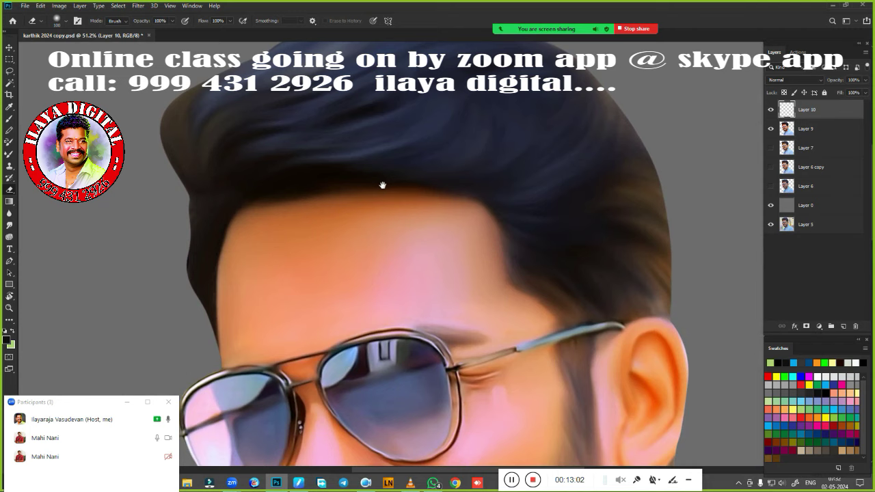
scroll(396, 204, up, 2)
scroll(433, 225, up, 2)
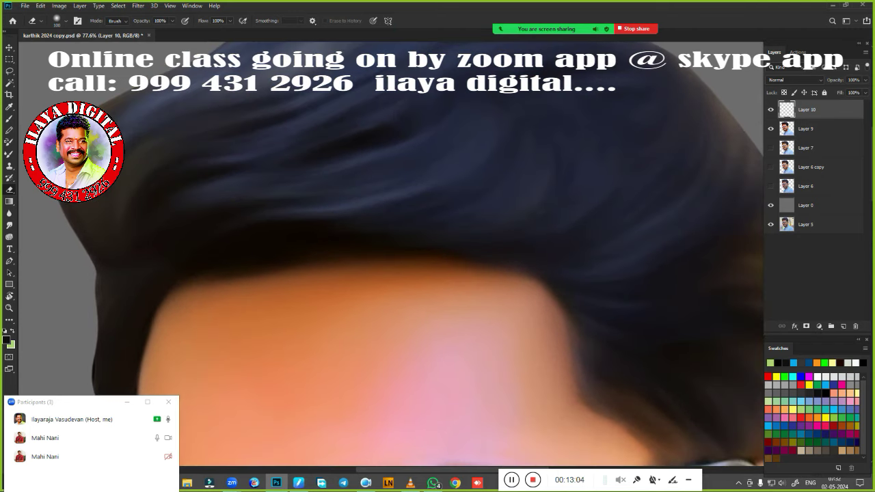
right_click(556, 190)
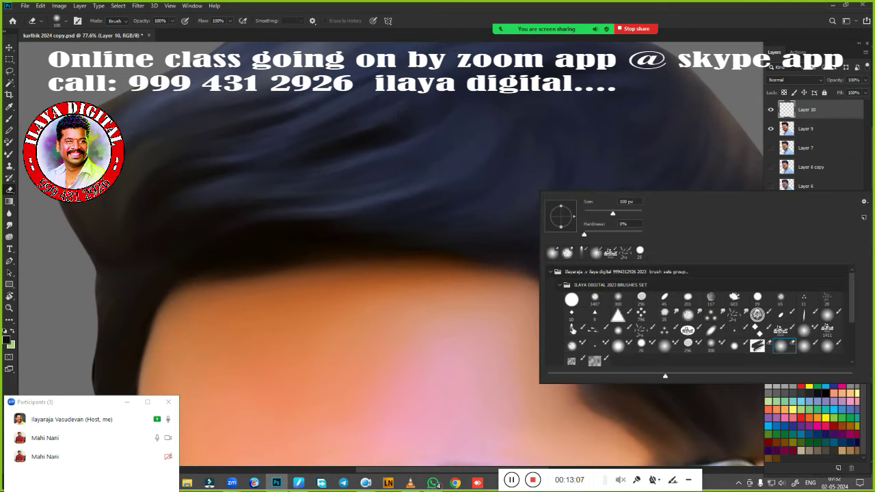
key(b)
click(432, 19)
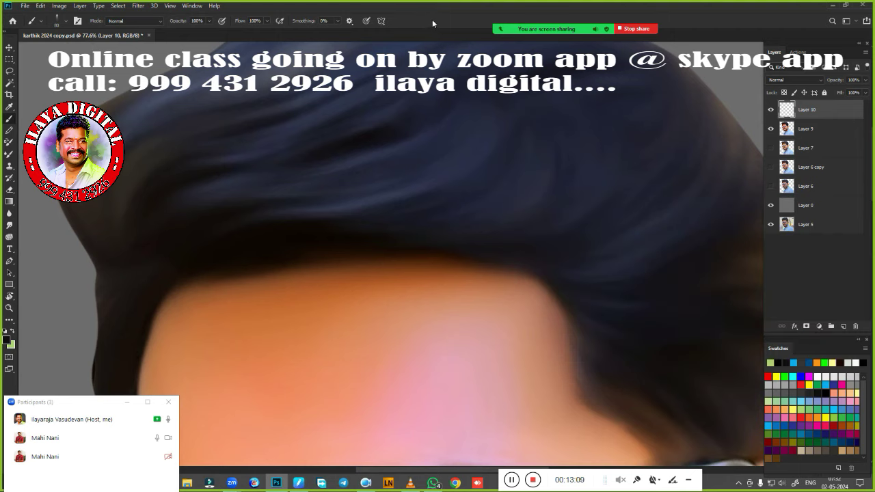
Step: Set the painting colour to light blue, then paint and undo a trial stroke
click(779, 362)
click(830, 384)
scroll(410, 238, up, 2)
scroll(358, 244, up, 2)
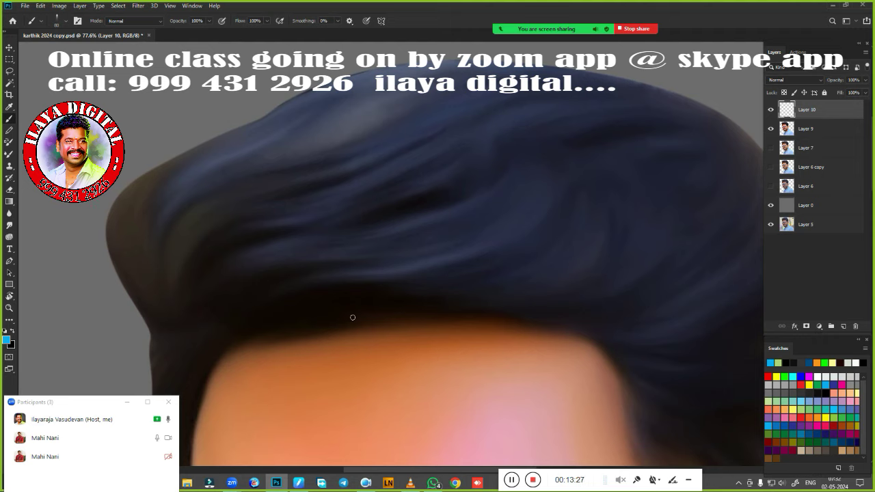
drag(225, 315, 334, 137)
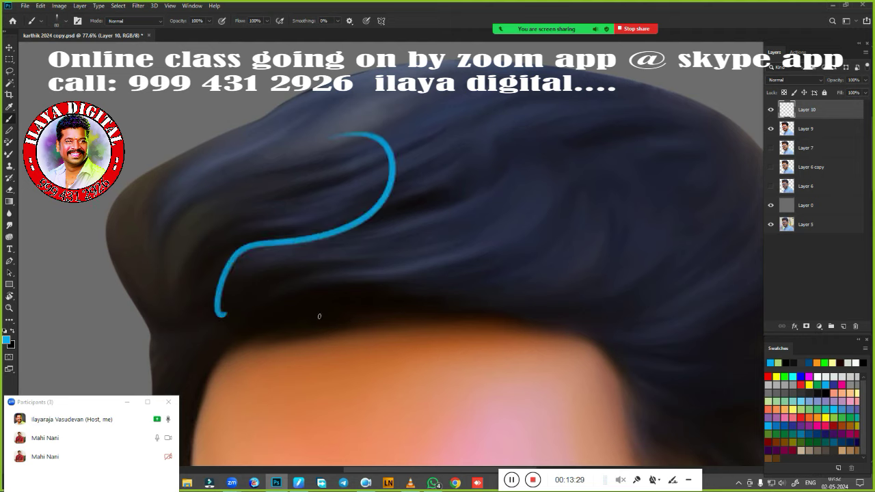
key(ctrl+z)
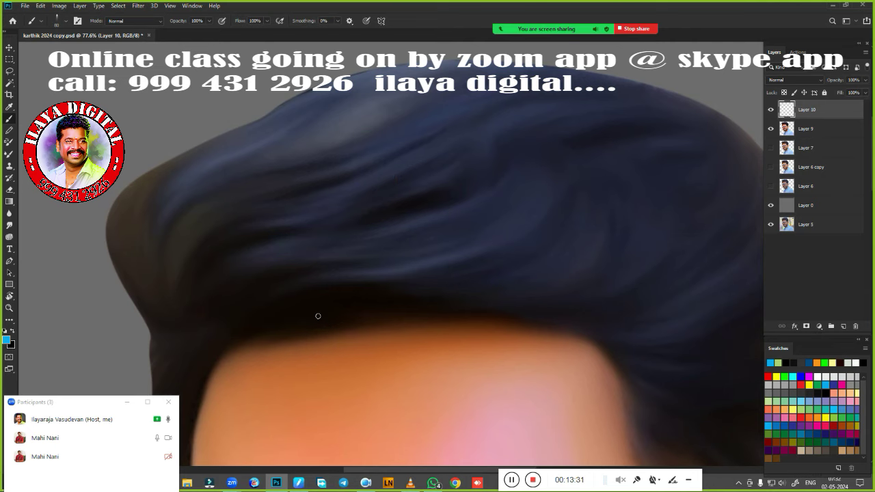
Step: Set the Huion pen pressure to the Hard preset and put the driver window away
click(299, 482)
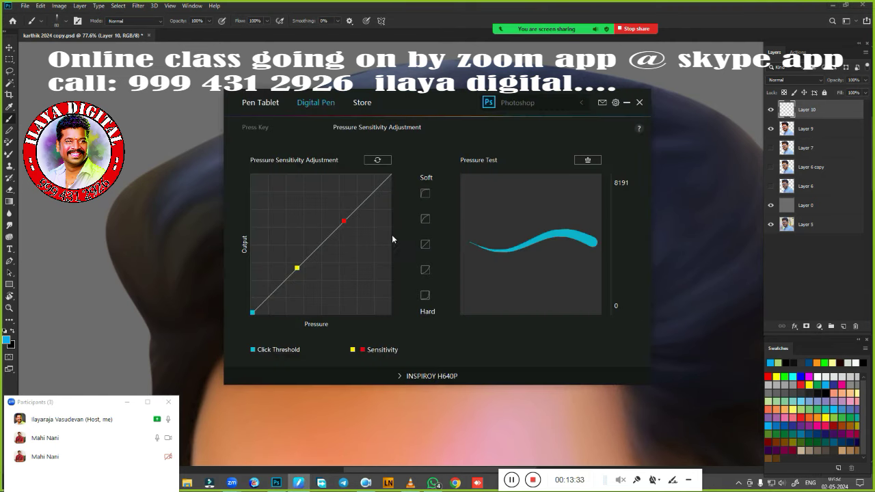
click(426, 298)
click(625, 103)
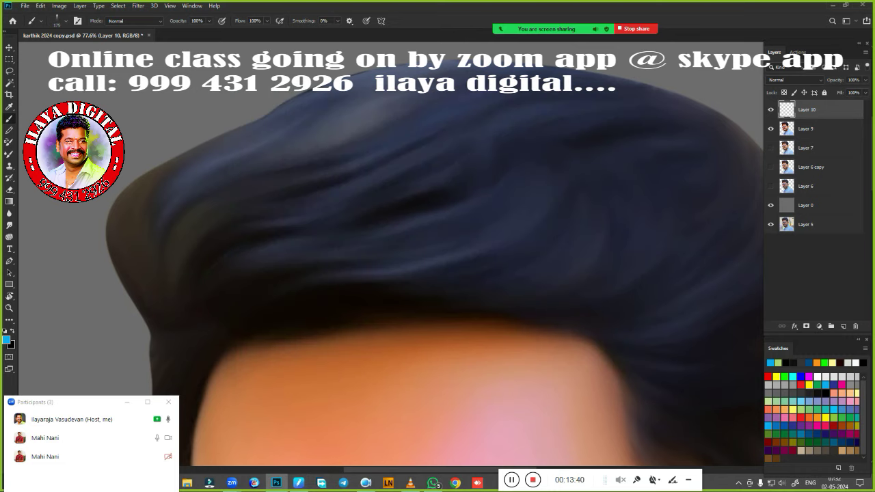
Step: Paint thin teal strands across the left, upper and lower hair
drag(241, 236, 280, 209)
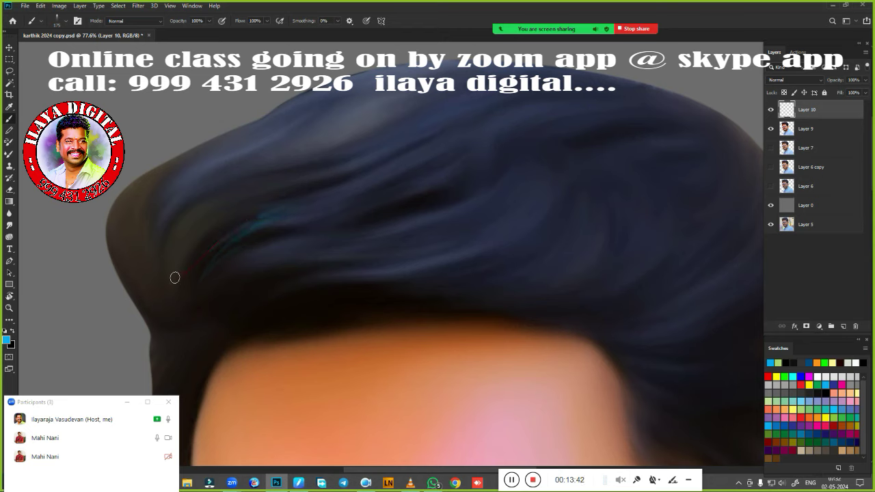
drag(226, 236, 273, 199)
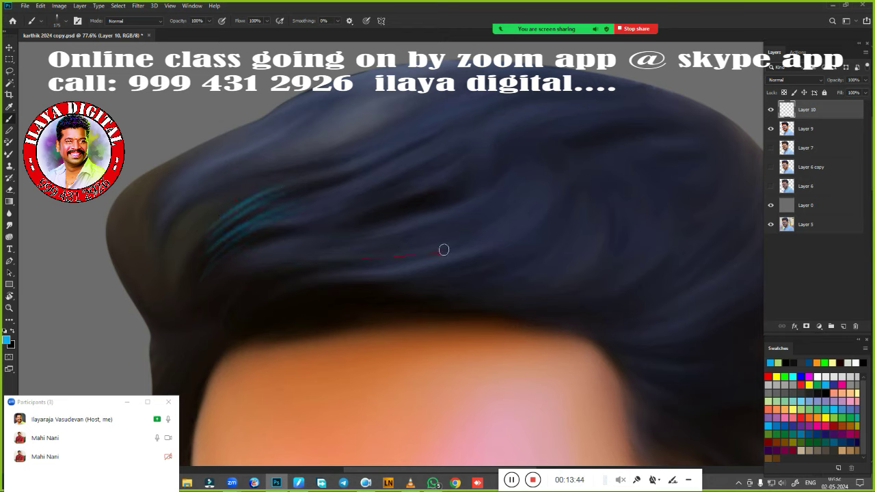
drag(445, 250, 487, 145)
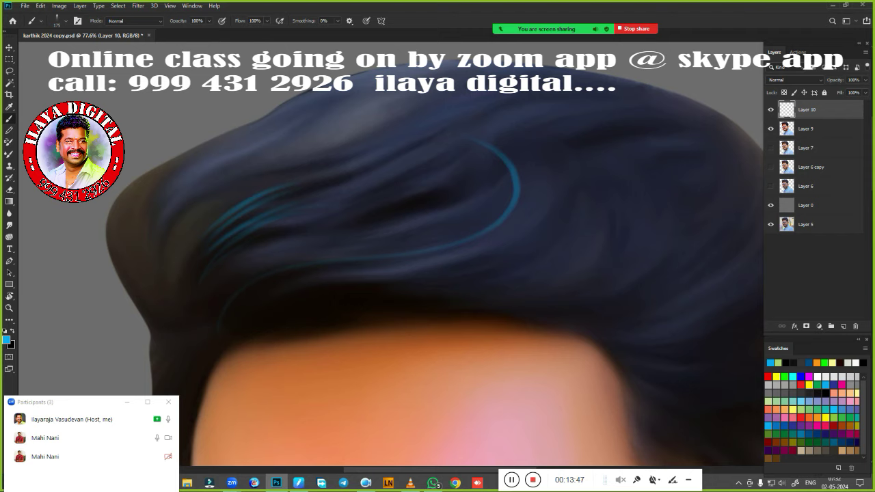
drag(254, 299, 301, 277)
mouse_move(287, 318)
mouse_down()
mouse_move(353, 286)
mouse_move(378, 286)
mouse_up()
drag(340, 317, 401, 294)
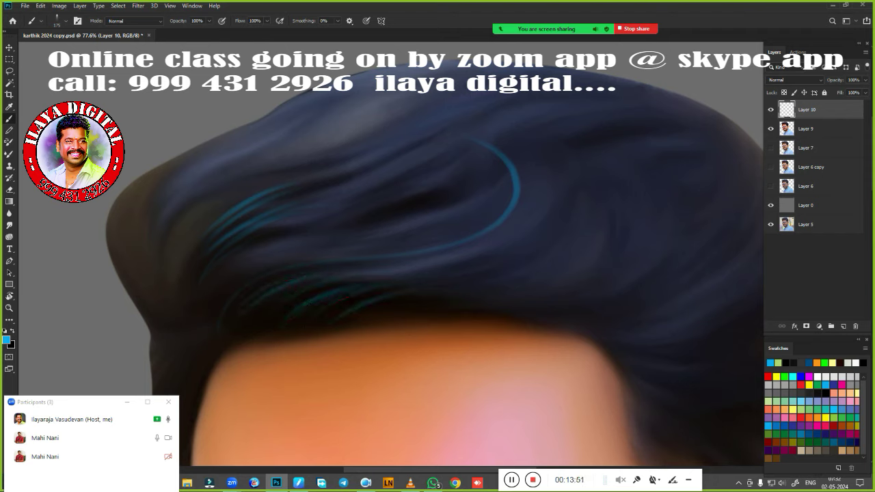
Step: Paint teal strands on the right hair, then check Image Size (4500 × 4500 px, 300 ppi)
scroll(471, 283, up, 3)
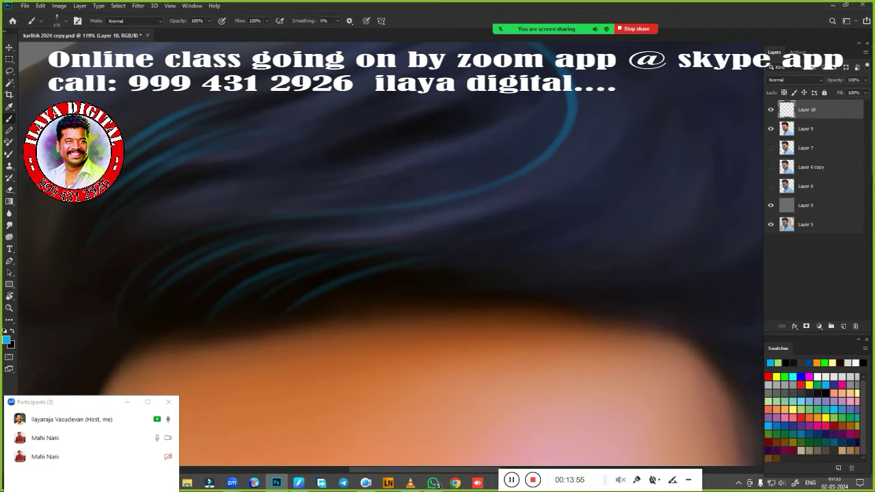
mouse_move(486, 276)
mouse_down()
mouse_move(480, 328)
mouse_move(437, 280)
mouse_move(434, 250)
mouse_up()
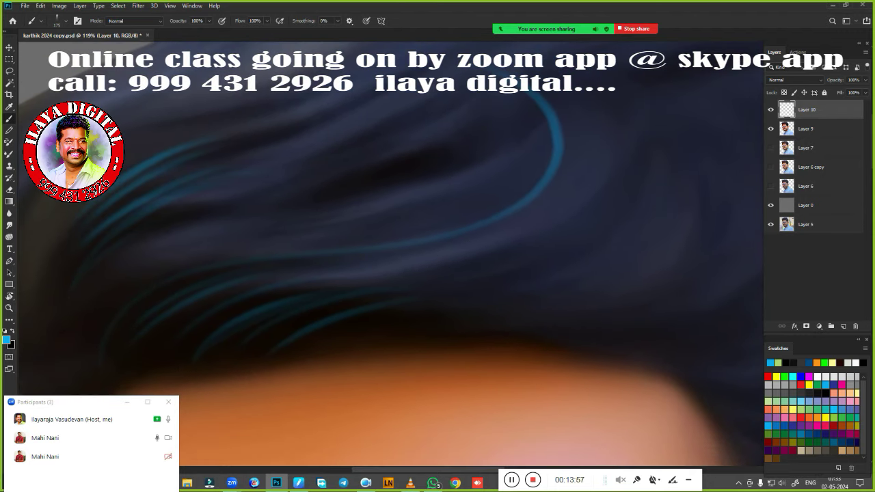
mouse_move(576, 133)
mouse_down()
mouse_move(581, 189)
mouse_move(587, 122)
mouse_move(596, 214)
mouse_up()
drag(628, 141, 615, 225)
drag(656, 156, 640, 235)
mouse_move(678, 170)
mouse_down()
mouse_move(667, 274)
mouse_move(703, 204)
mouse_up()
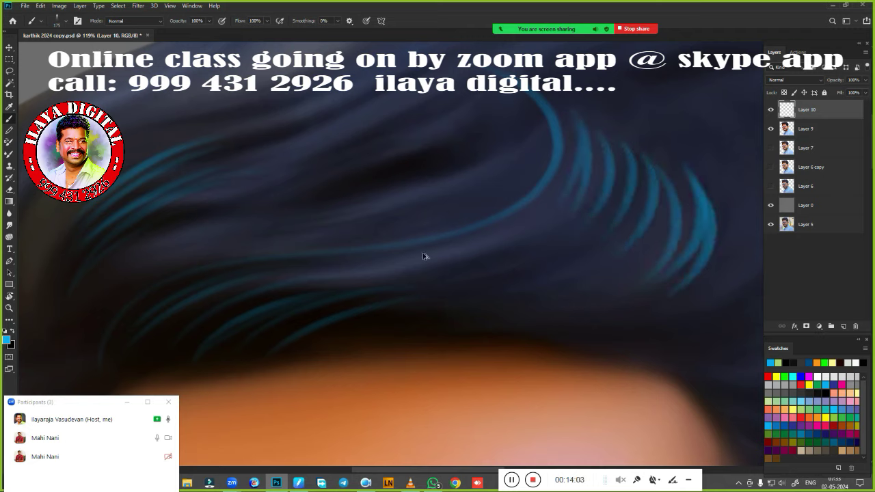
key(ctrl+alt+i)
Step: Dismiss the Image Size dialog without changing anything
key(Tab)
key(Tab)
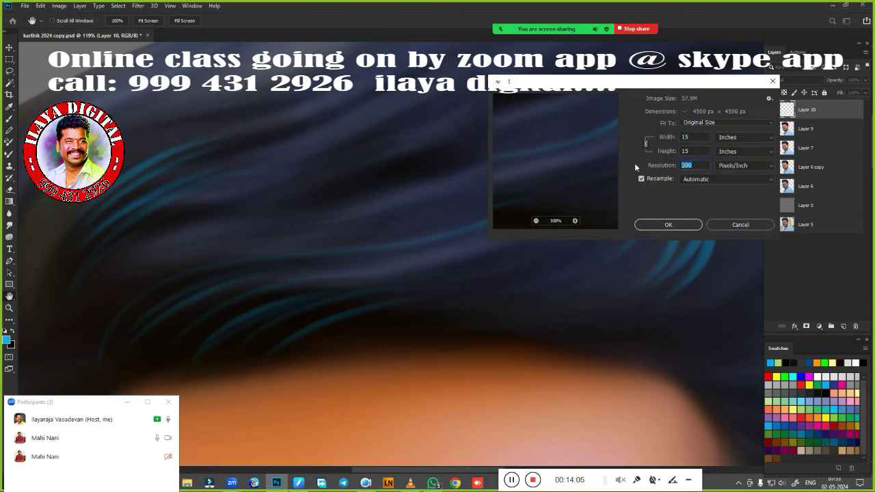
key(Escape)
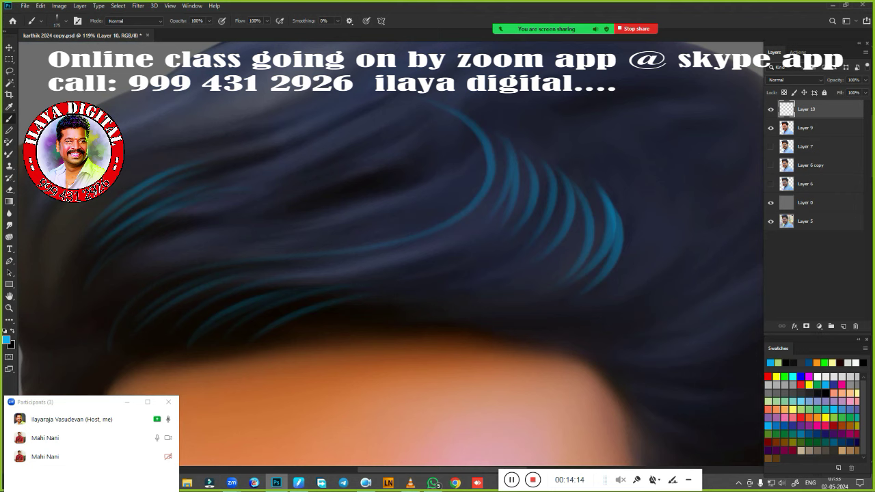
Step: Choose a multi-strand hair brush tip from the Brush Preset Picker
right_click(277, 134)
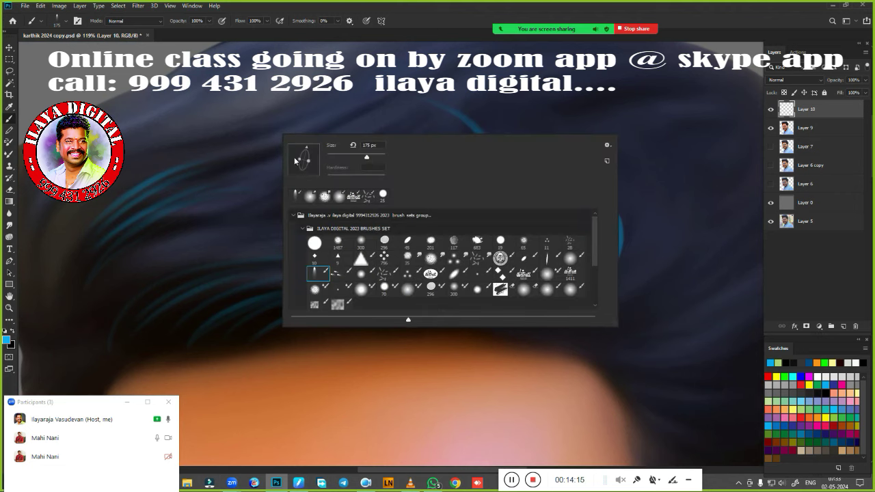
click(340, 273)
click(410, 274)
click(415, 19)
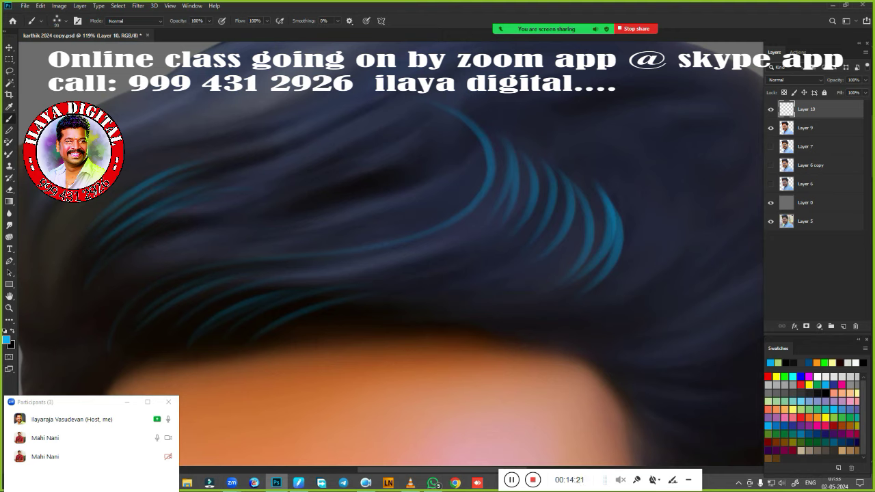
Step: Paint faint blue strands along the right and lower-right edge of the hair
mouse_move(693, 253)
mouse_down()
mouse_move(720, 193)
mouse_move(706, 196)
mouse_up()
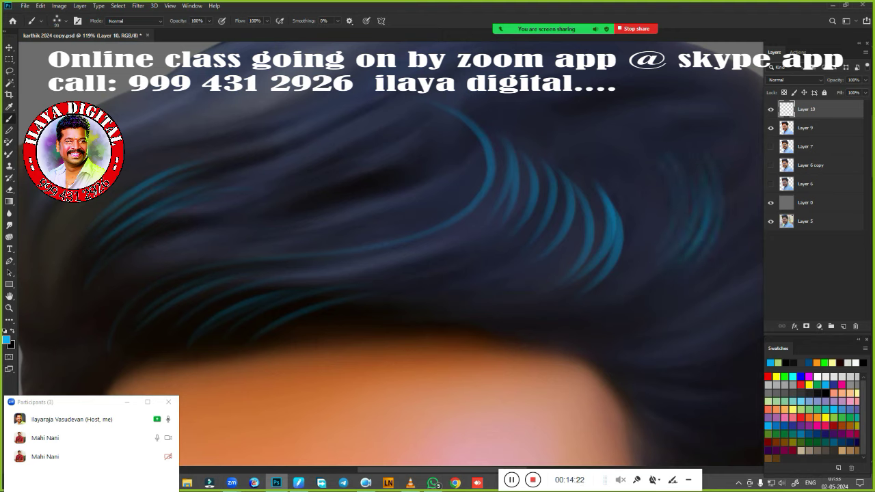
drag(666, 268, 699, 202)
drag(702, 279, 718, 253)
drag(691, 305, 723, 239)
drag(667, 338, 735, 286)
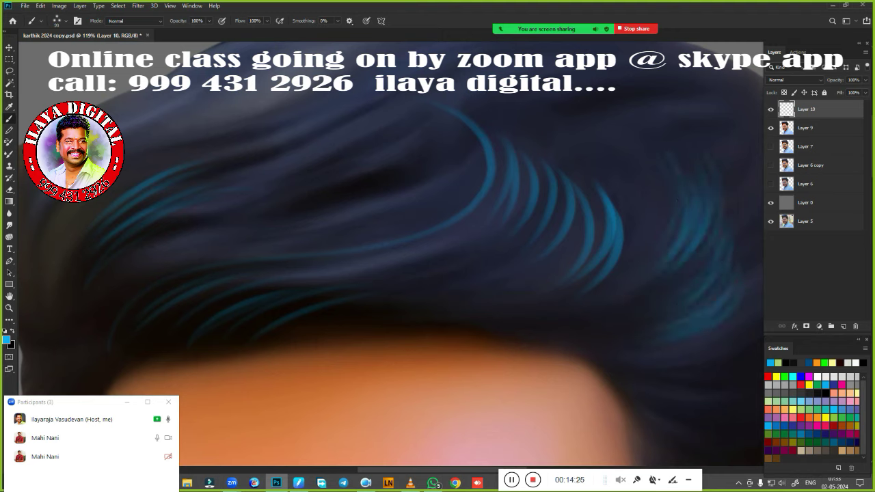
drag(663, 355, 726, 287)
drag(624, 366, 715, 318)
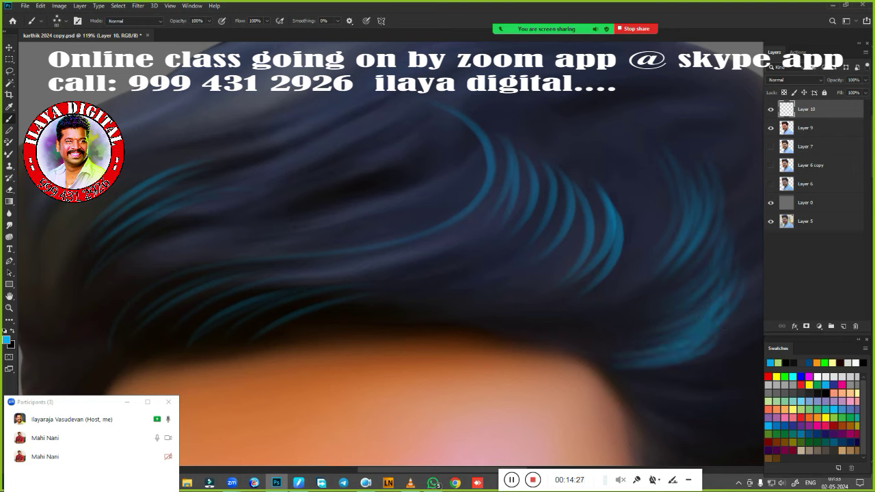
Step: Paint faint strands on the left of the hair and a thin stroke across the top
drag(126, 301, 226, 247)
drag(113, 268, 218, 217)
drag(123, 242, 184, 217)
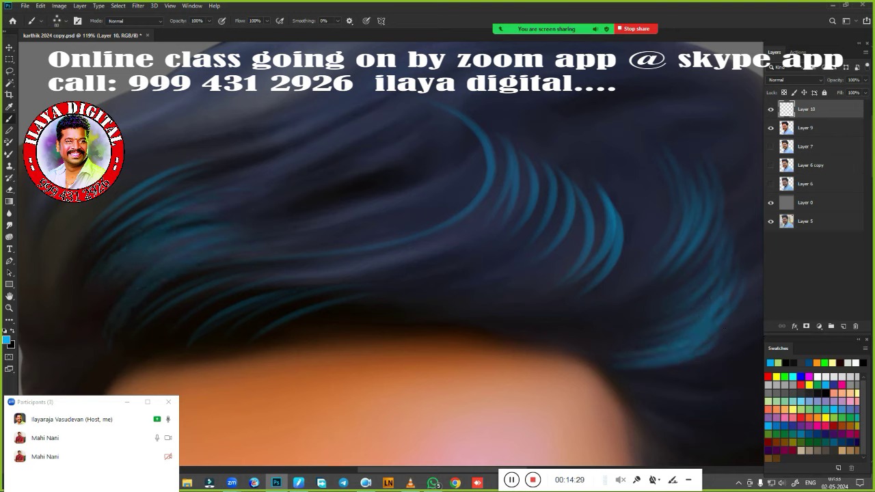
mouse_move(164, 162)
mouse_down()
mouse_move(231, 160)
mouse_move(380, 93)
mouse_up()
Step: Bring the top of the head into view and paint blue strands on its right side
right_click(507, 157)
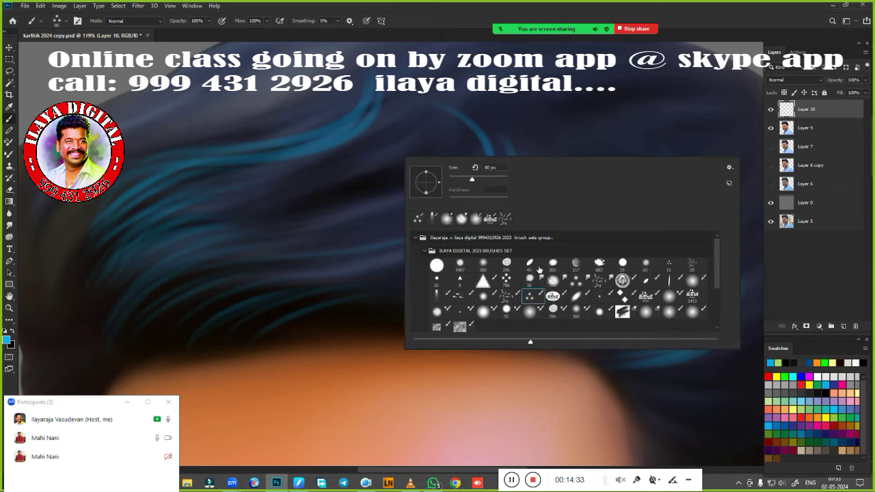
click(469, 22)
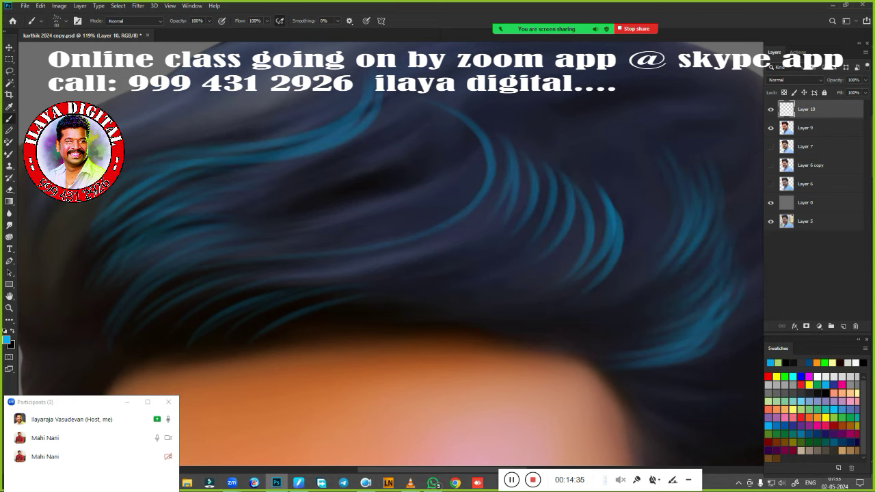
drag(527, 215, 535, 251)
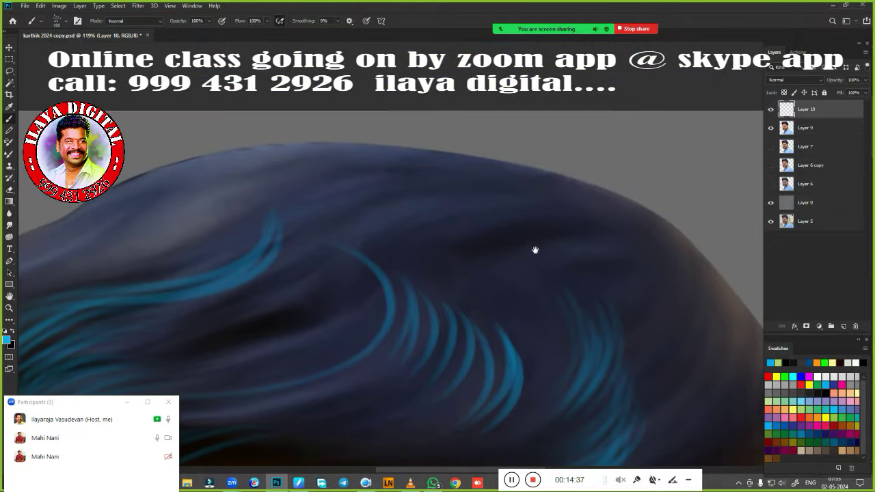
mouse_move(615, 325)
mouse_down()
mouse_move(650, 243)
mouse_move(672, 249)
mouse_up()
drag(663, 332, 694, 268)
drag(674, 369, 700, 274)
drag(690, 390, 722, 311)
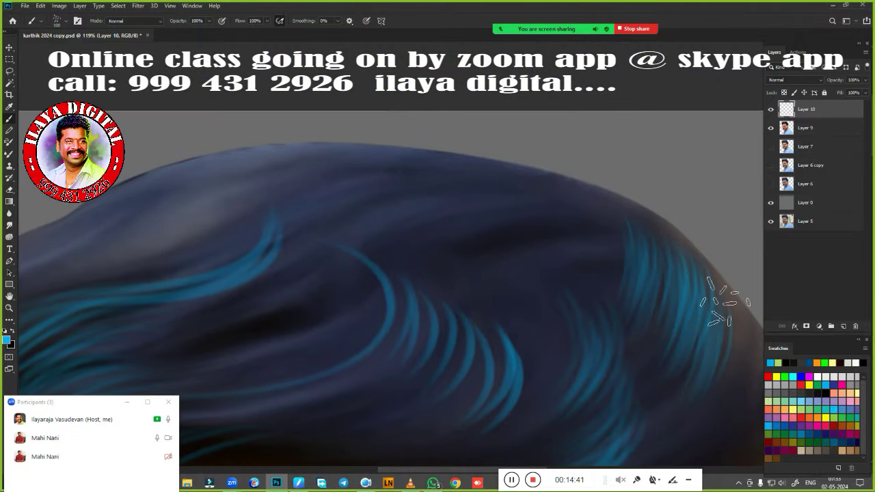
drag(697, 410, 743, 301)
drag(655, 383, 467, 268)
Step: Add blue strands on the lower right of the hair
drag(510, 342, 573, 242)
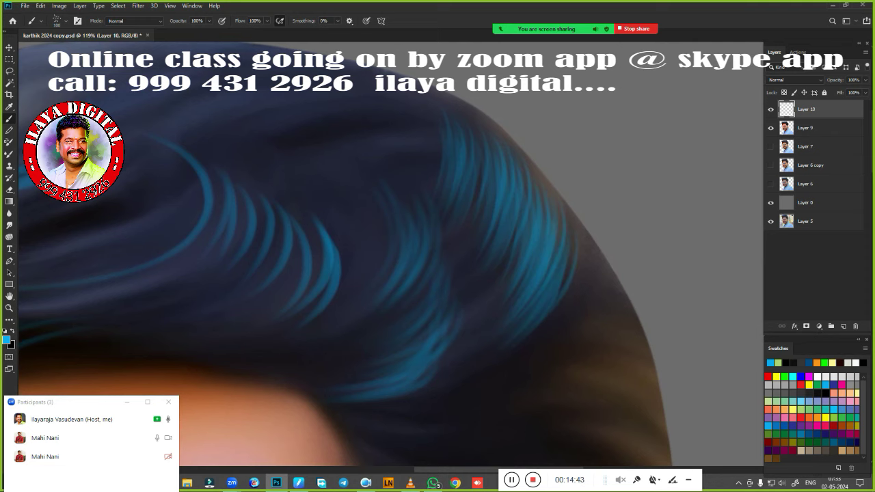
drag(514, 364, 585, 260)
drag(552, 322, 586, 283)
drag(448, 390, 537, 348)
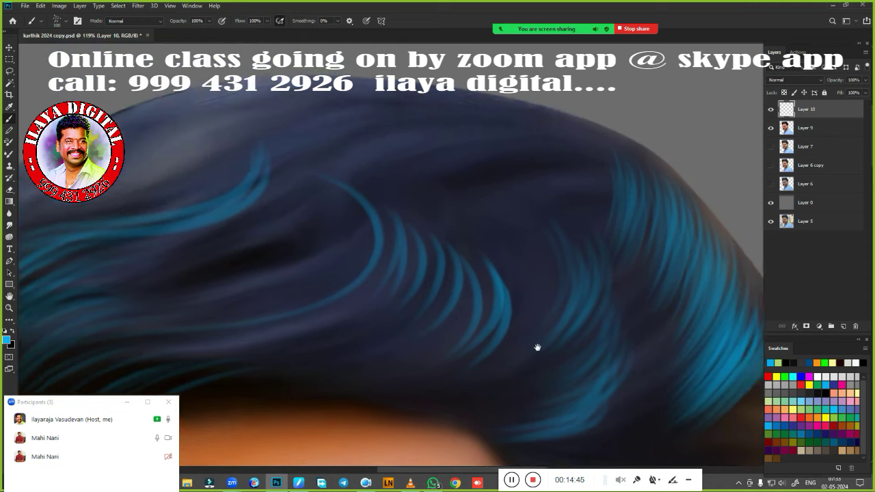
Step: With a new brush tip, paint blue strands curving through the middle and lower hair
right_click(419, 225)
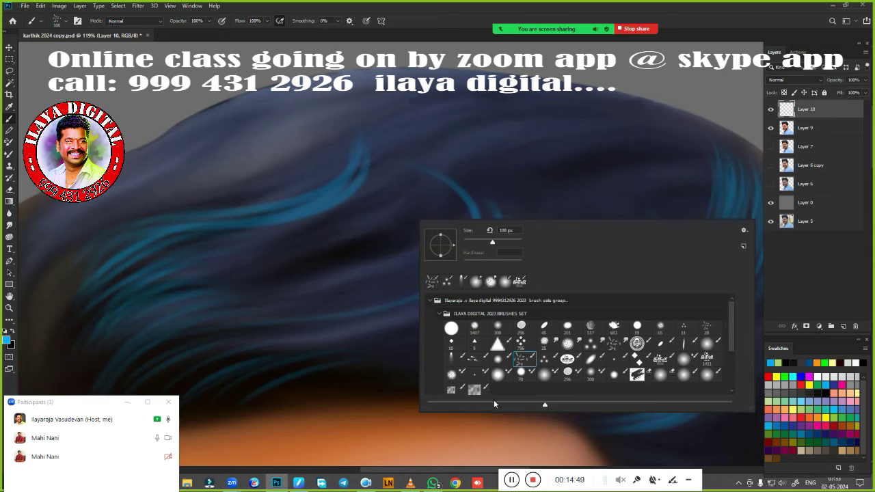
click(451, 389)
key(Return)
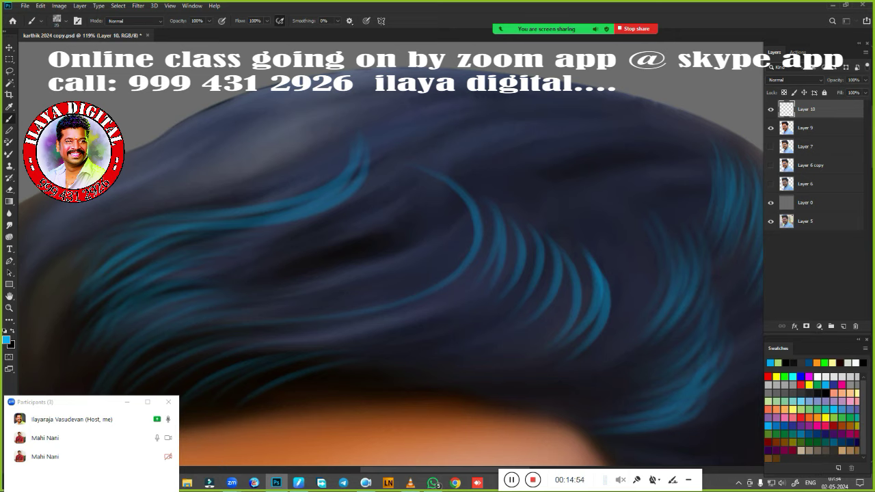
mouse_move(403, 164)
mouse_down()
mouse_move(394, 238)
mouse_move(402, 234)
mouse_up()
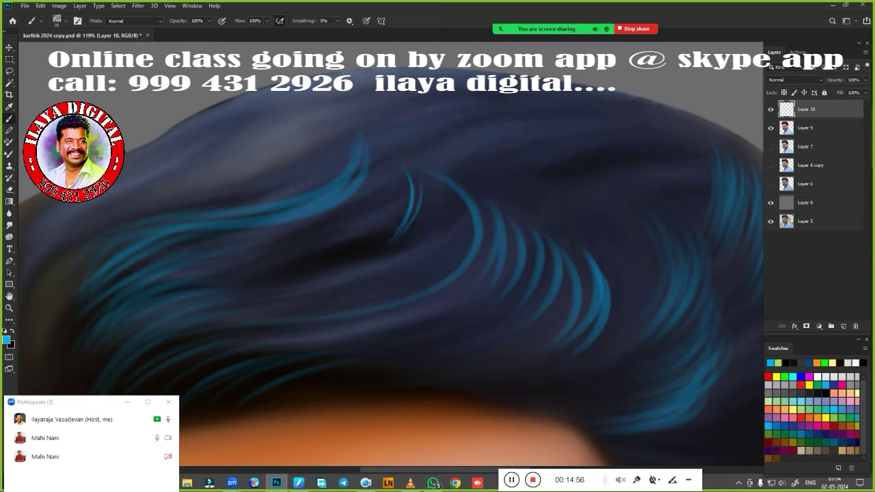
drag(415, 205, 396, 248)
mouse_move(216, 296)
mouse_down()
mouse_move(131, 369)
mouse_move(383, 162)
mouse_up()
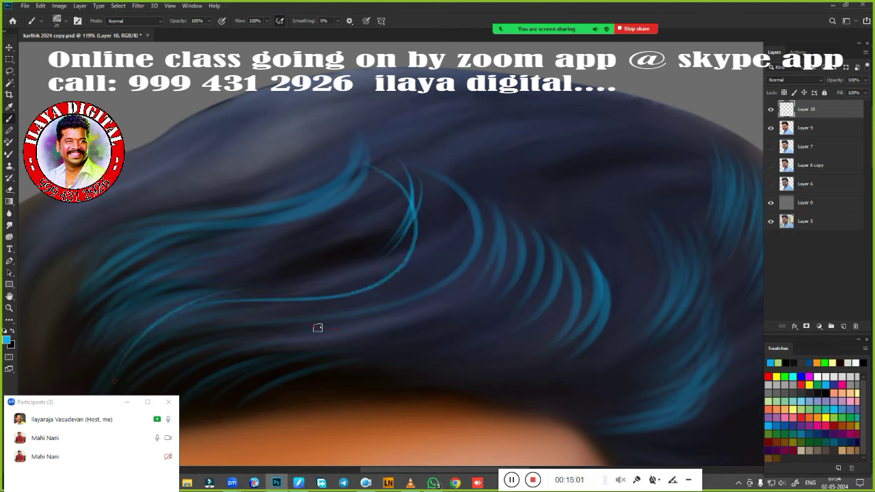
drag(319, 326, 230, 350)
drag(367, 324, 256, 334)
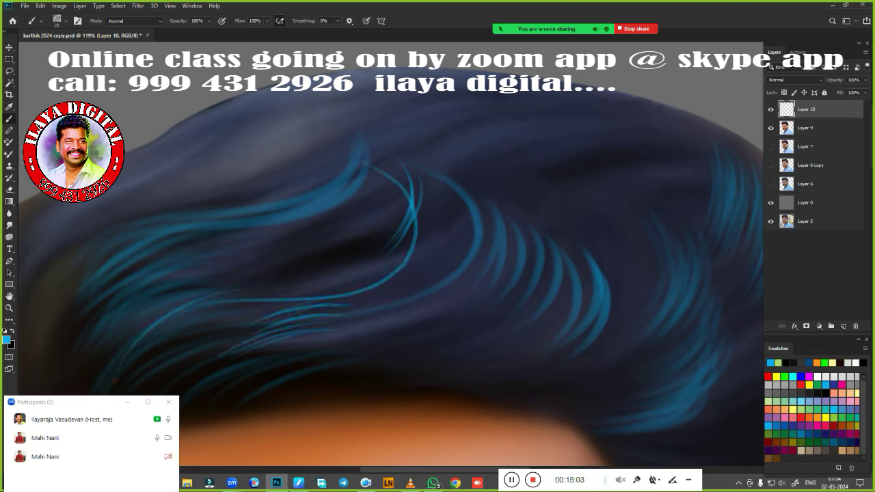
mouse_move(257, 408)
mouse_down()
mouse_move(596, 297)
mouse_move(512, 182)
mouse_up()
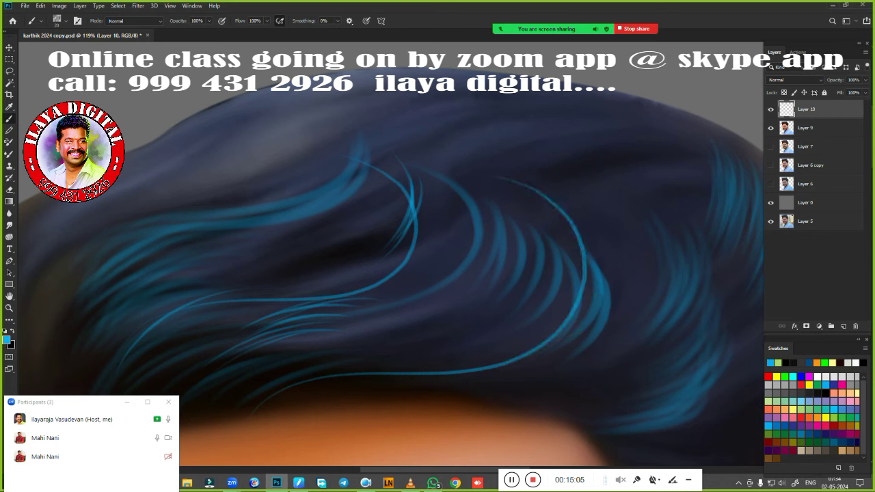
Step: Switch to a thin-stroke brush and paint strands down the upper-right side of the hair
right_click(388, 148)
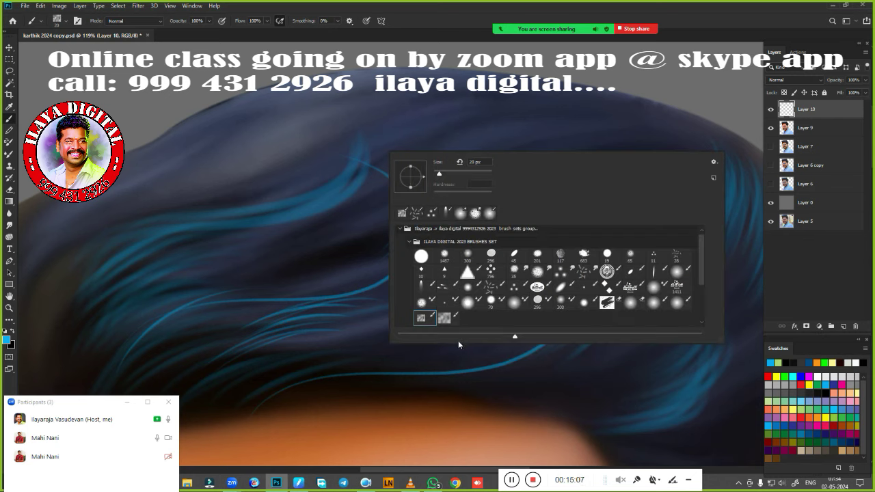
click(443, 287)
click(448, 28)
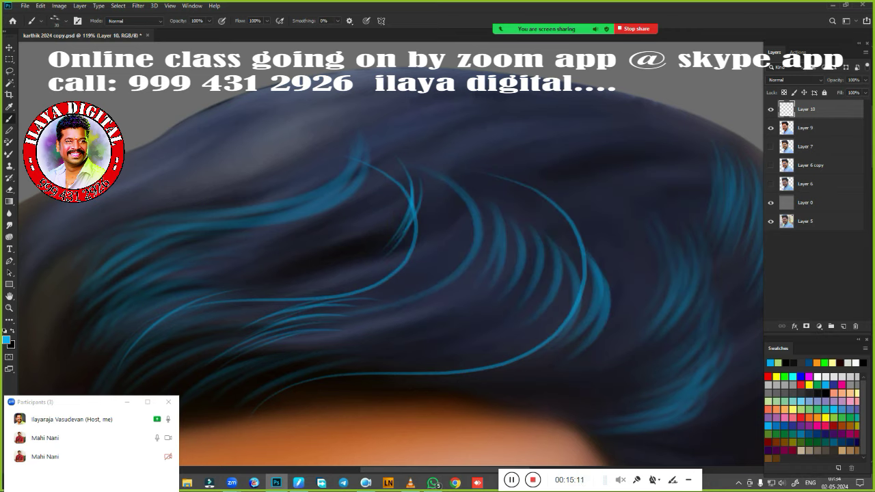
drag(592, 154, 602, 235)
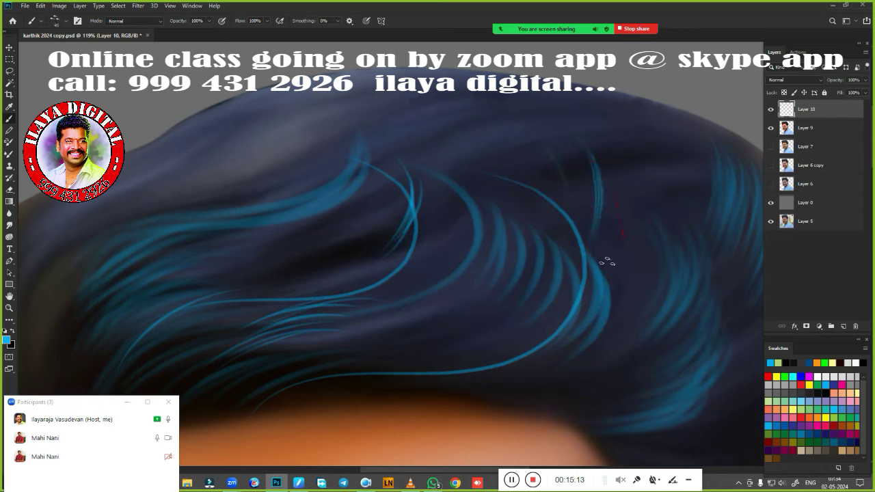
drag(613, 187, 636, 316)
drag(617, 230, 646, 331)
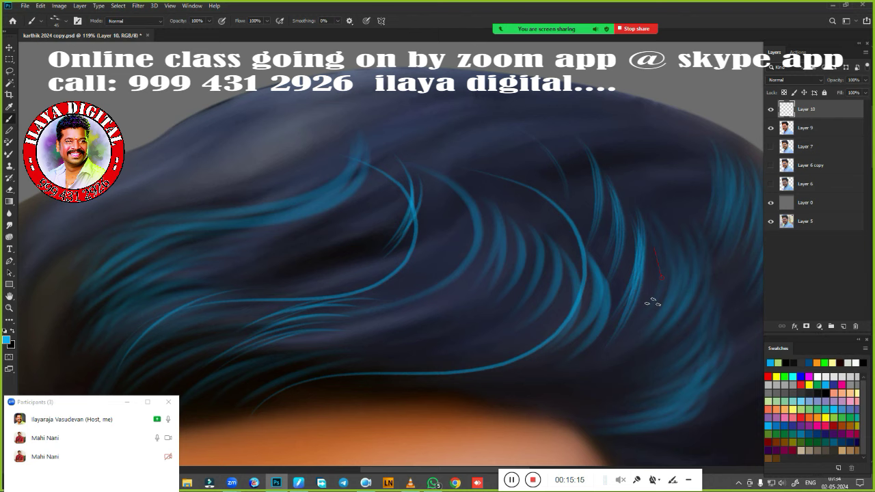
drag(651, 299, 656, 365)
Step: Paint thin arcing strands and a long bright arc across the middle of the hair
mouse_move(198, 258)
mouse_down()
mouse_move(365, 240)
mouse_move(346, 122)
mouse_up()
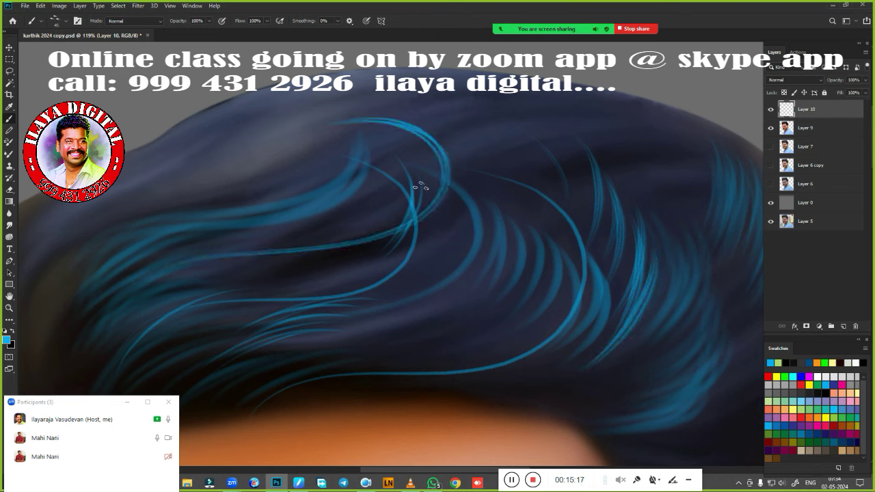
drag(451, 125, 445, 255)
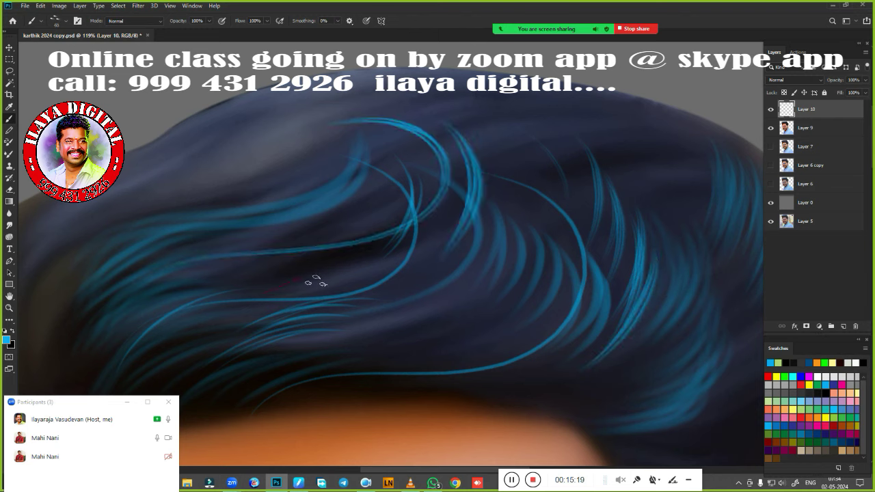
drag(312, 281, 530, 113)
mouse_move(468, 341)
mouse_down()
mouse_move(539, 123)
mouse_move(588, 206)
mouse_up()
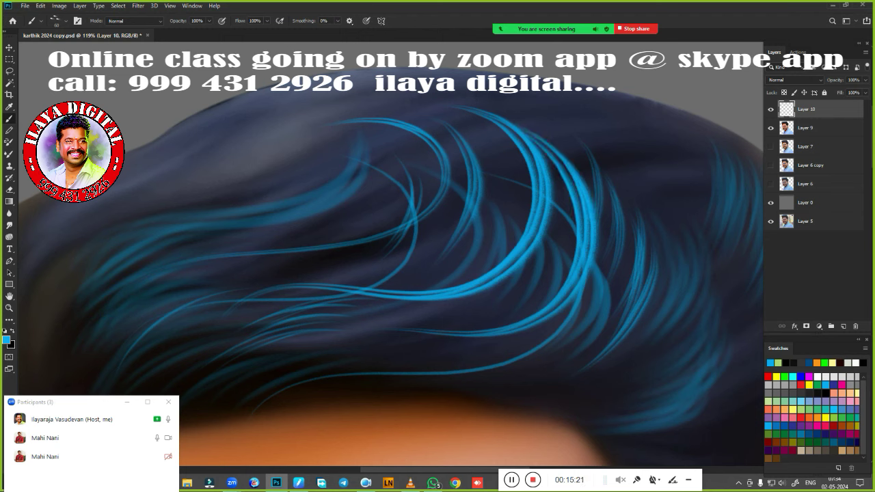
drag(469, 309, 540, 161)
Step: Layer bright blue strands over the right hair, then zoom out to 42.8%
drag(505, 304, 579, 147)
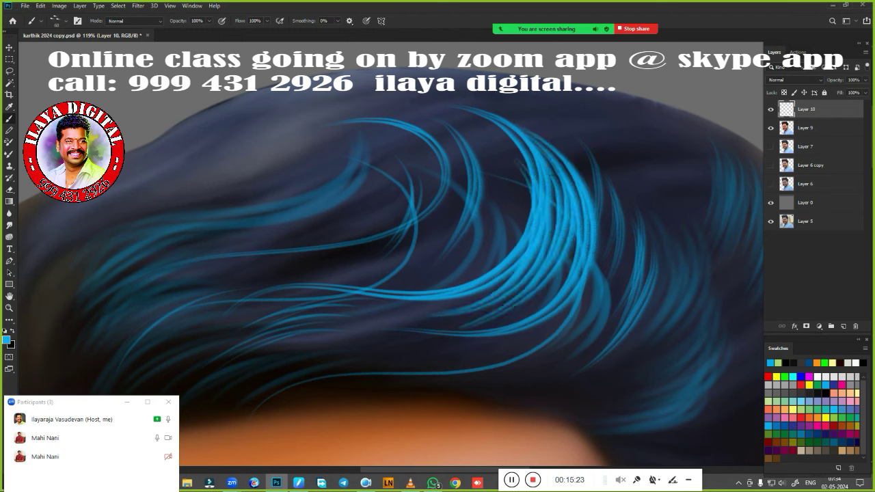
drag(506, 364, 622, 189)
drag(533, 391, 684, 266)
drag(580, 130, 687, 270)
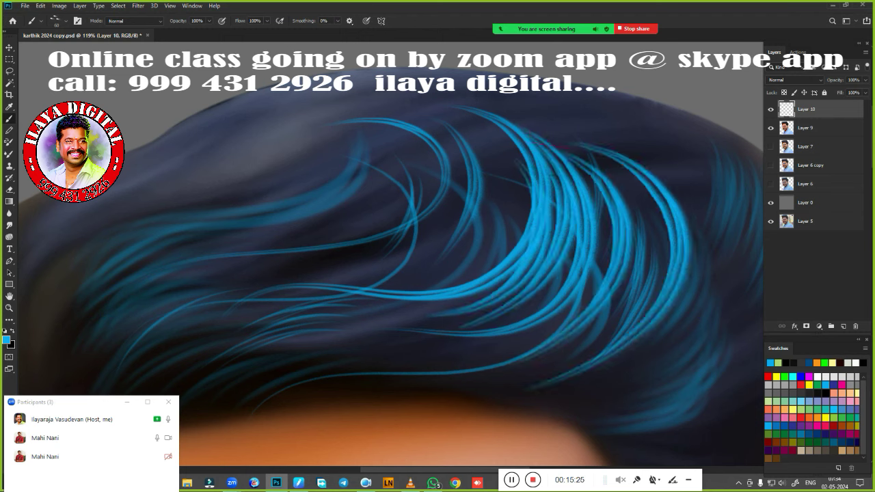
drag(579, 353, 673, 226)
drag(497, 143, 673, 232)
scroll(454, 245, down, 5)
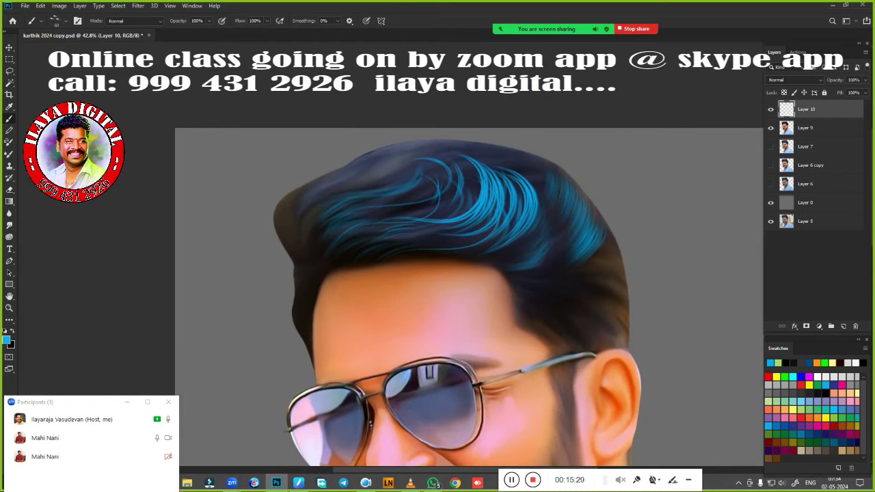
Step: Choose another brush tip from the Brush Preset Picker
right_click(307, 194)
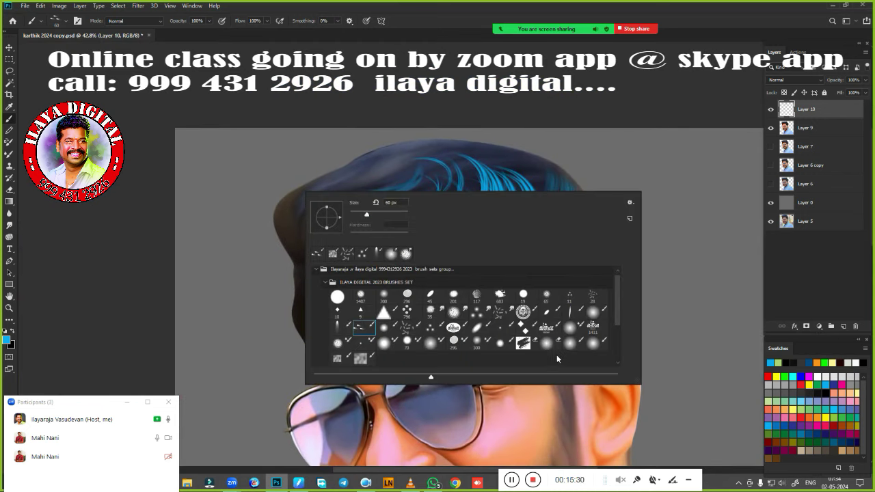
click(339, 328)
click(421, 19)
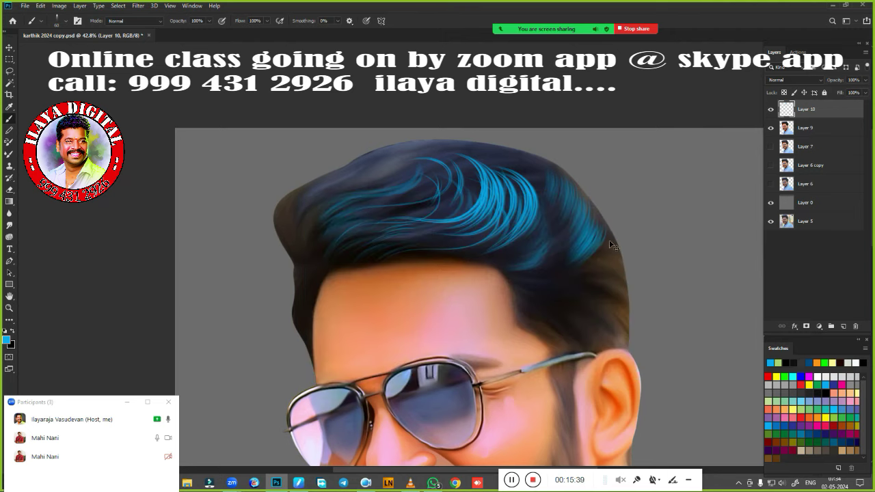
Step: Clear all strokes from Layer 10, deselect, and make Layer 9 active
key(ctrl+a)
key(Delete)
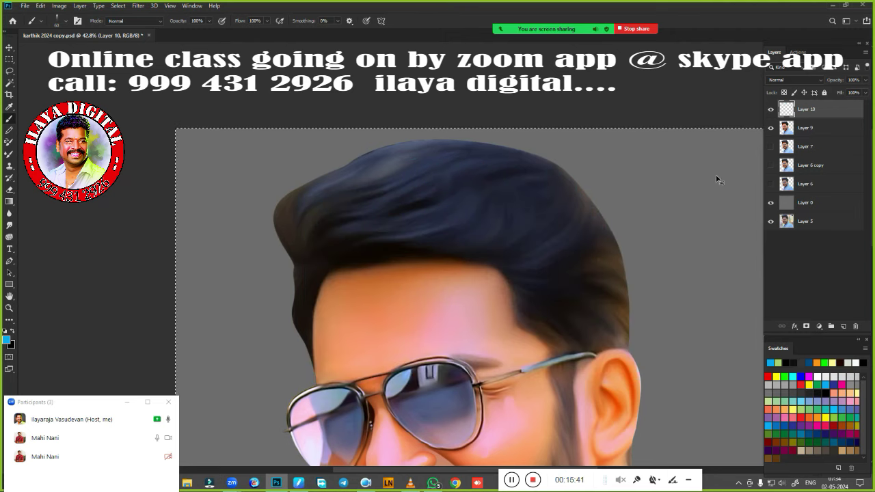
key(ctrl+d)
click(803, 130)
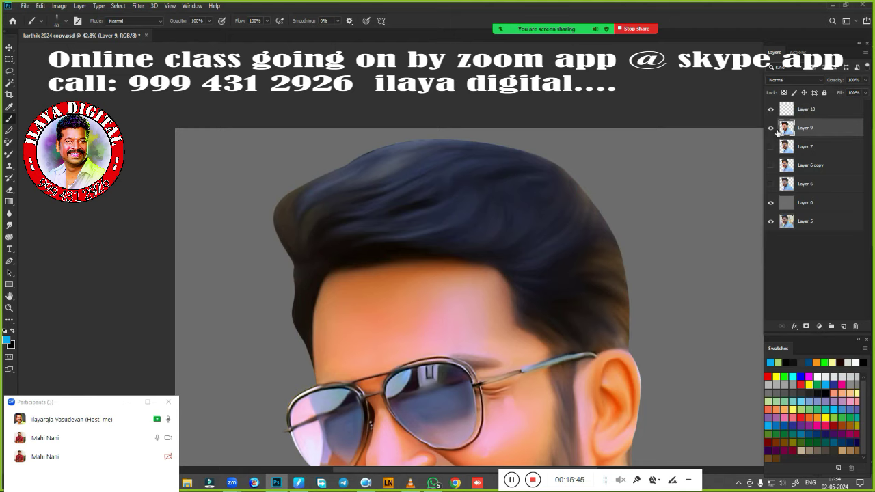
click(771, 128)
Step: Lasso-select the hair along the forehead hairline and beside the face
key(l)
scroll(461, 297, up, 2)
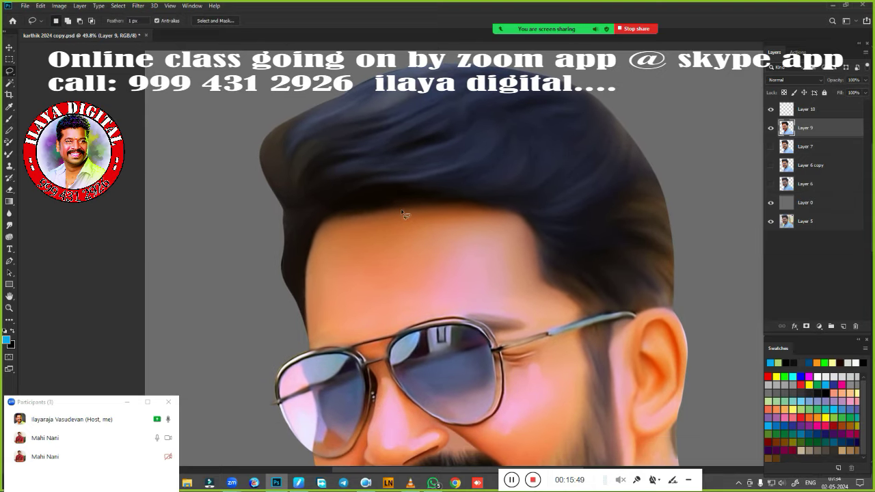
drag(503, 206, 462, 204)
mouse_move(318, 220)
mouse_down()
mouse_move(307, 318)
mouse_move(730, 278)
mouse_move(670, 311)
mouse_move(607, 319)
mouse_move(552, 289)
mouse_up()
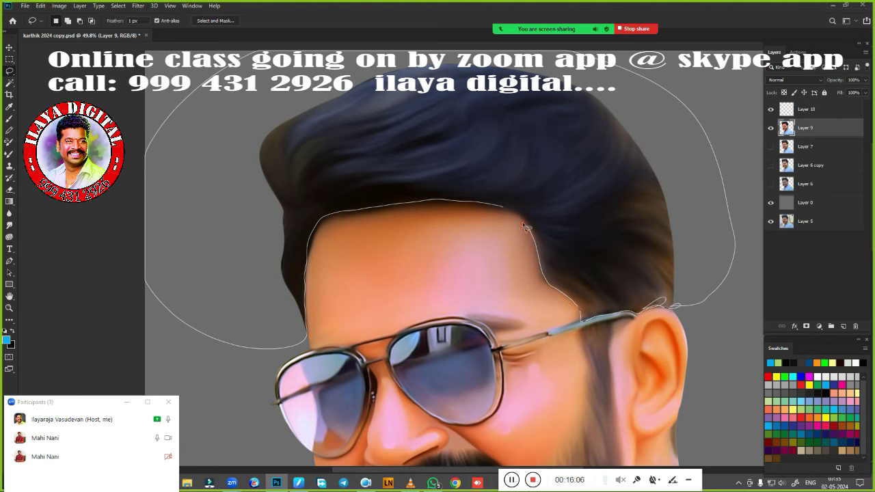
drag(504, 209, 506, 207)
scroll(540, 205, down, 5)
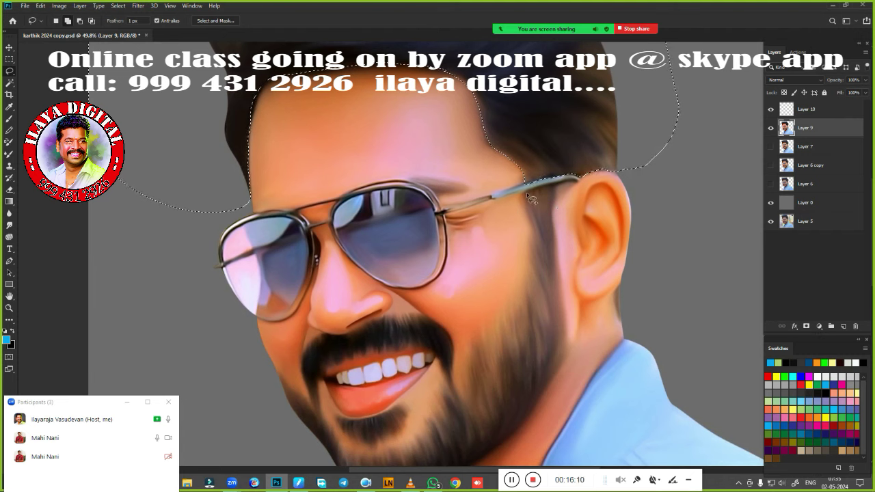
Step: Add the sideburn, jawline beard and chin beard to the selection
drag(526, 192, 557, 200)
drag(562, 273, 568, 352)
mouse_move(552, 380)
mouse_down()
mouse_move(526, 427)
mouse_move(490, 449)
mouse_up()
mouse_move(463, 394)
mouse_down()
mouse_move(468, 372)
mouse_move(525, 291)
mouse_move(530, 260)
mouse_up()
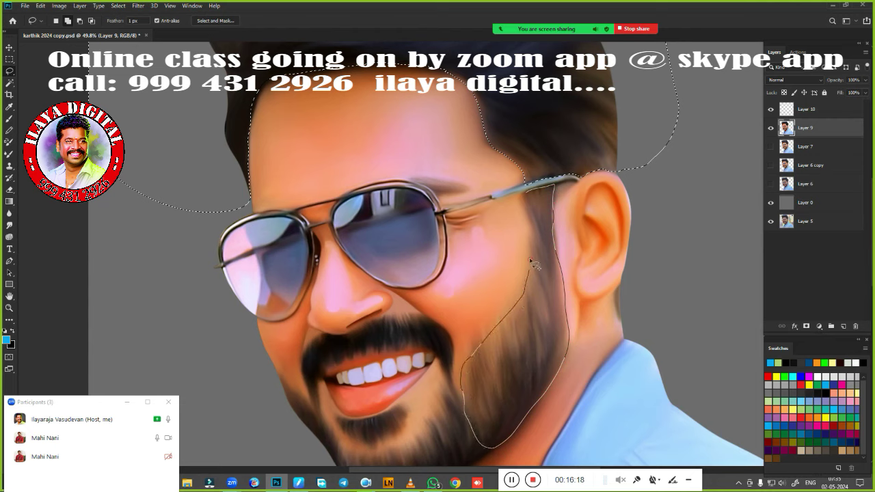
drag(531, 209, 533, 203)
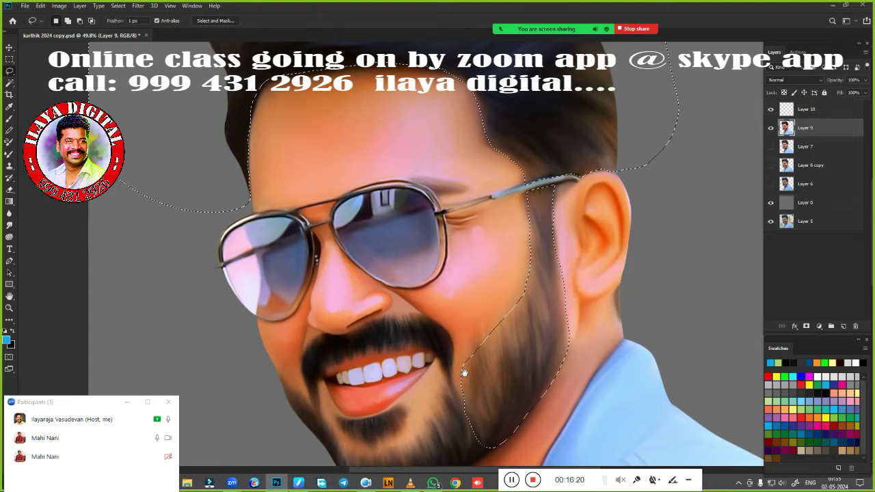
drag(446, 393, 501, 267)
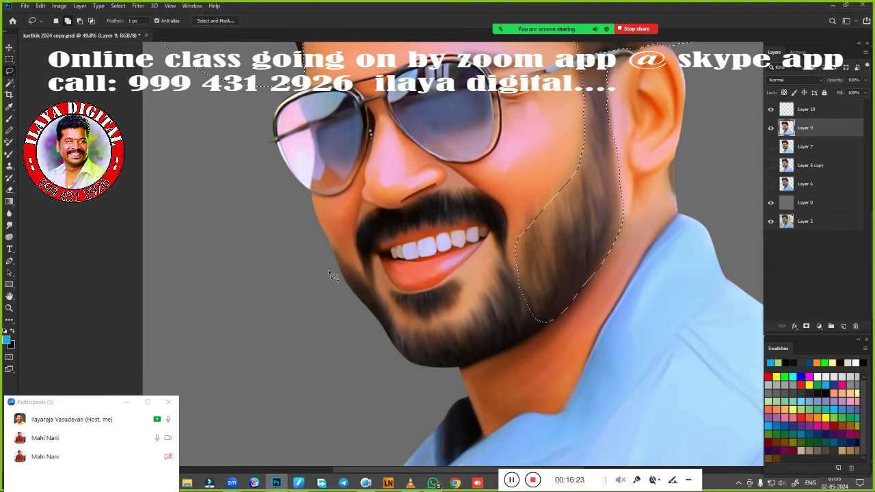
mouse_move(363, 278)
mouse_down()
mouse_move(412, 333)
mouse_move(484, 301)
mouse_move(503, 260)
mouse_move(500, 236)
mouse_move(549, 316)
mouse_move(544, 332)
mouse_up()
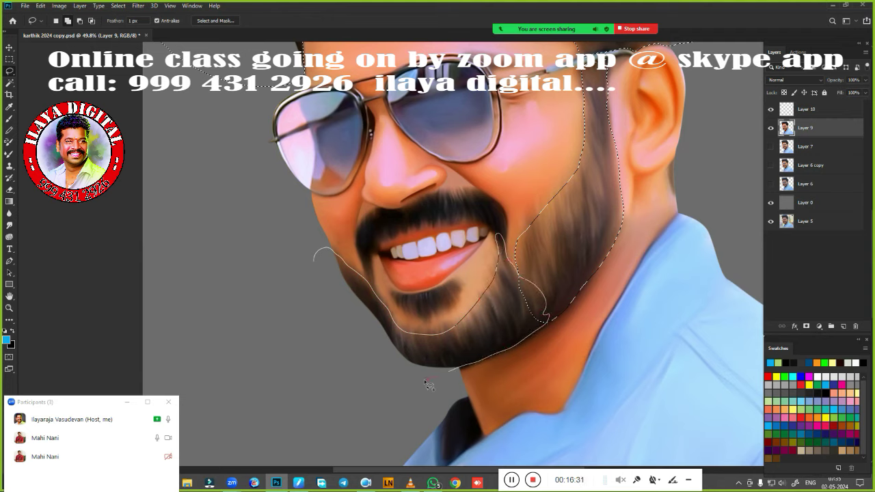
drag(491, 365, 316, 254)
Step: Add the moustache to the selection and zoom out to see the whole head
mouse_move(369, 291)
mouse_down()
mouse_move(363, 232)
mouse_move(375, 218)
mouse_move(447, 197)
mouse_move(489, 200)
mouse_move(507, 229)
mouse_move(501, 244)
mouse_move(457, 224)
mouse_up()
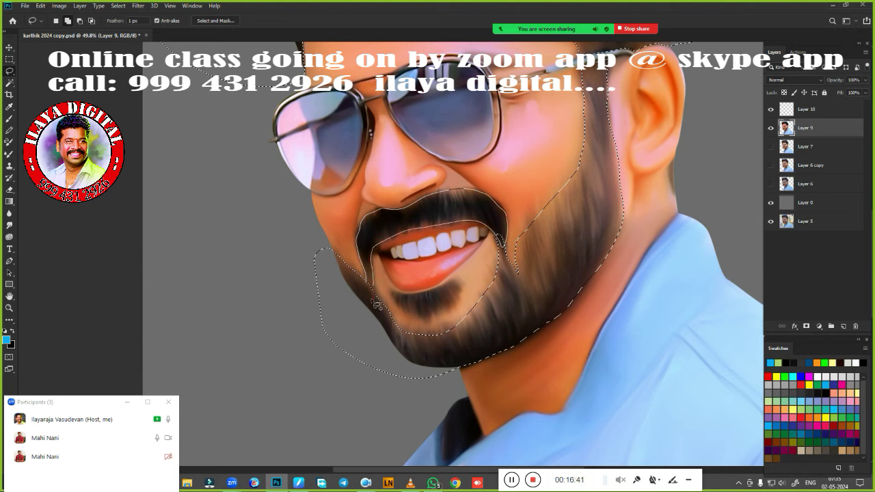
mouse_move(375, 272)
mouse_down()
mouse_move(370, 290)
mouse_move(421, 324)
mouse_move(449, 315)
mouse_move(464, 291)
mouse_move(394, 294)
mouse_up()
scroll(486, 300, down, 3)
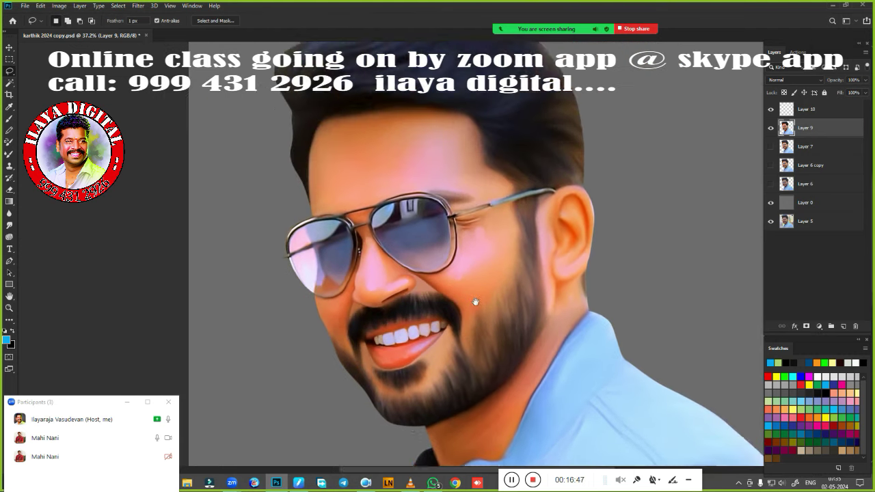
scroll(491, 303, down, 1)
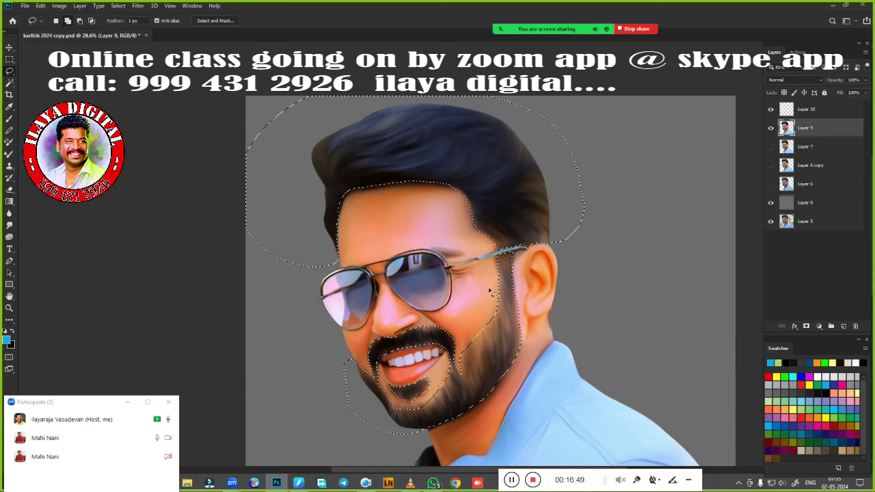
Step: Feather the hair-and-beard selection by 10 pixels
key(shift+F6)
key(Return)
key(shift+F6)
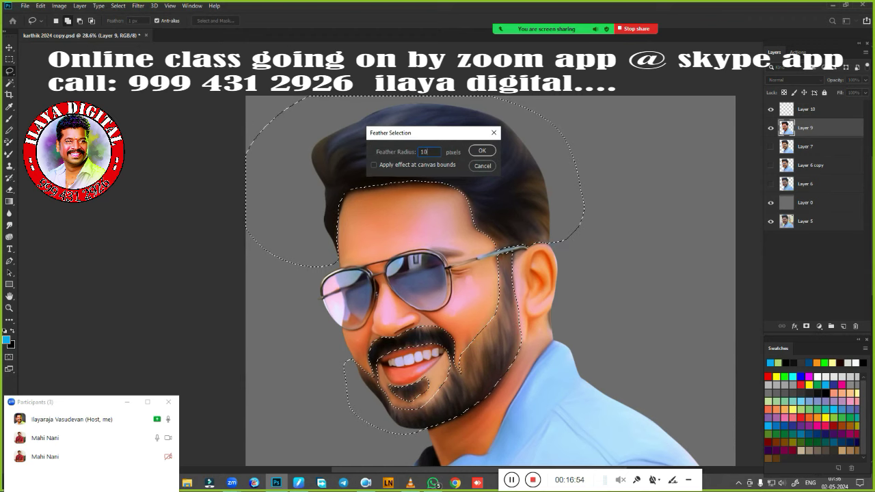
key(Return)
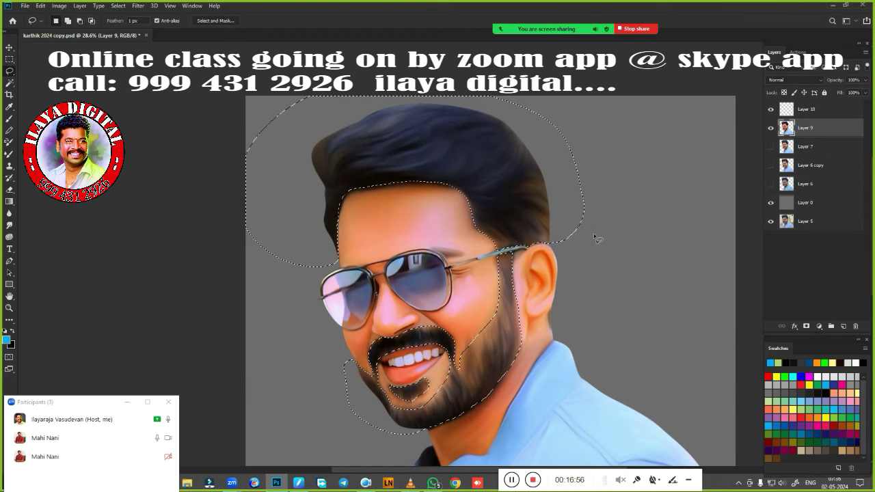
Step: Copy the feathered selection to a new Layer 11 and check it by toggling the portrait
key(ctrl+j)
click(771, 146)
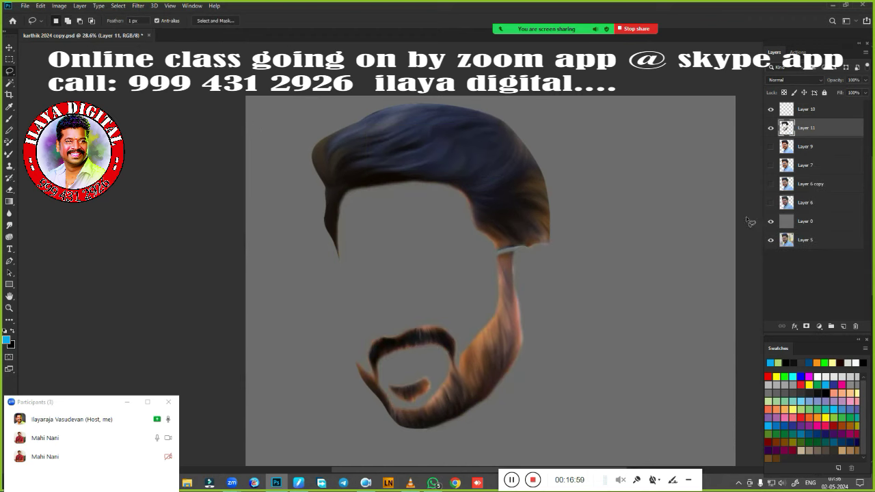
click(771, 147)
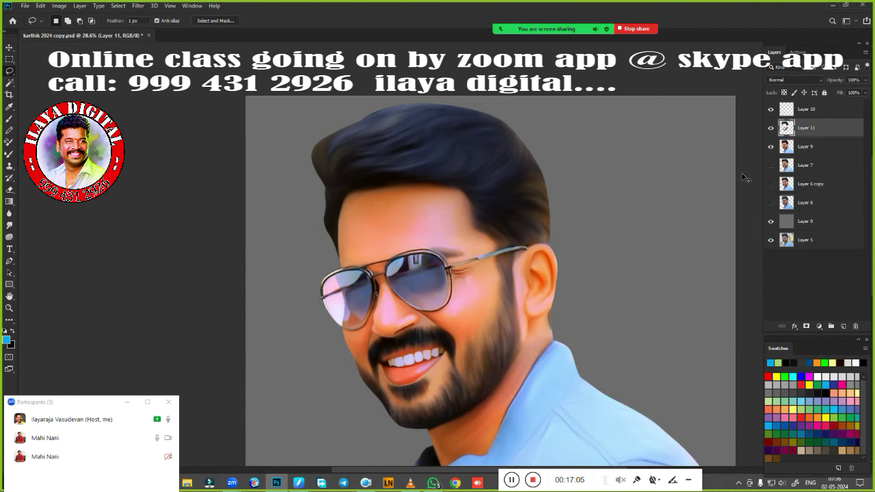
Step: Try lowering saturation and lightness in Hue/Saturation, then cancel
key(ctrl+u)
drag(663, 150, 427, 216)
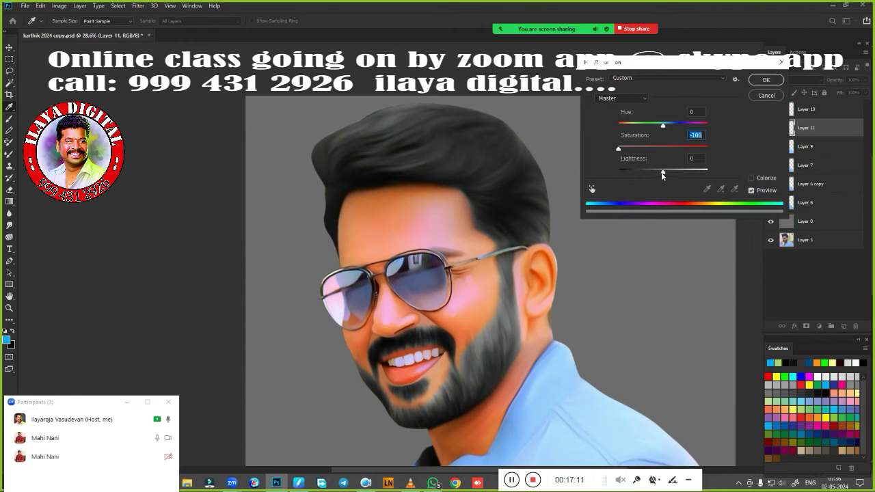
drag(661, 172, 641, 174)
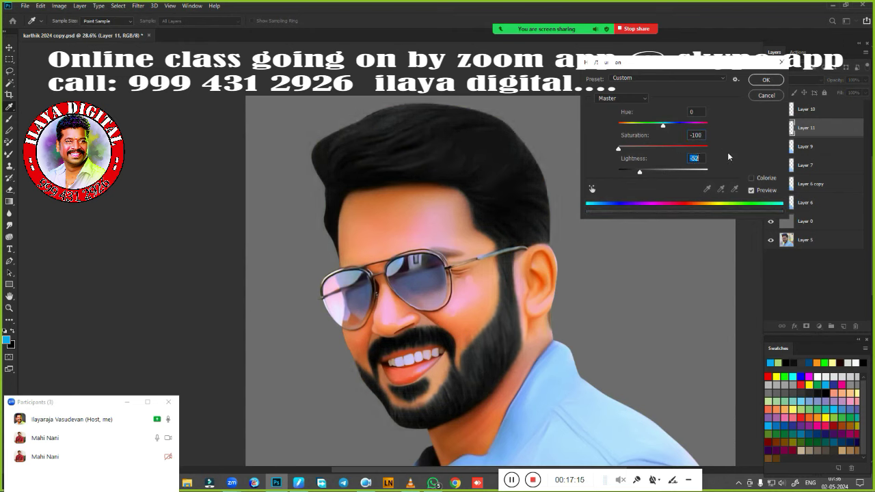
click(761, 95)
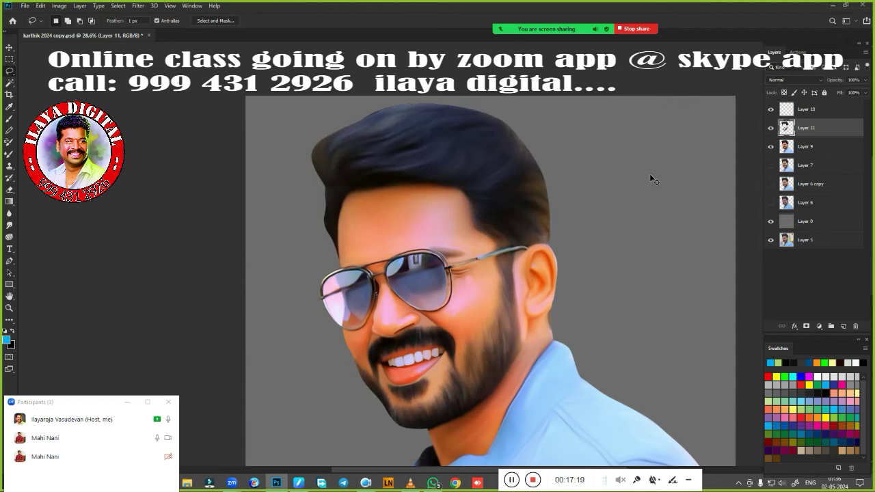
Step: Reapply Hue/Saturation with reduced saturation and lightness to darken the hair and beard
key(ctrl+u)
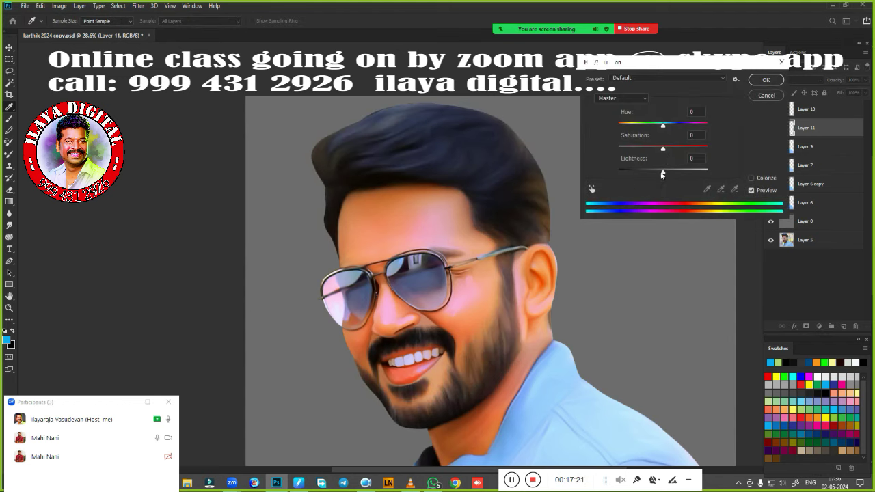
drag(662, 174, 605, 184)
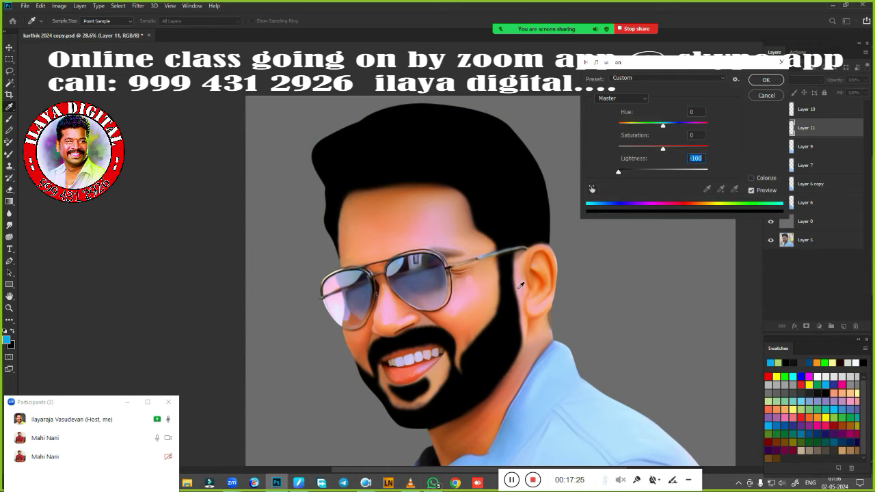
mouse_move(619, 172)
mouse_down()
mouse_move(662, 173)
mouse_move(625, 159)
mouse_move(642, 179)
mouse_up()
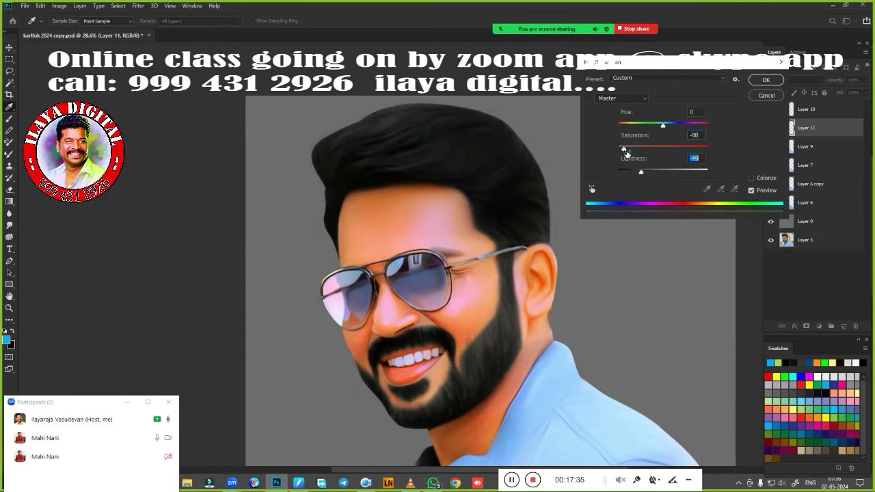
mouse_move(624, 149)
mouse_down()
mouse_move(636, 152)
mouse_move(643, 175)
mouse_up()
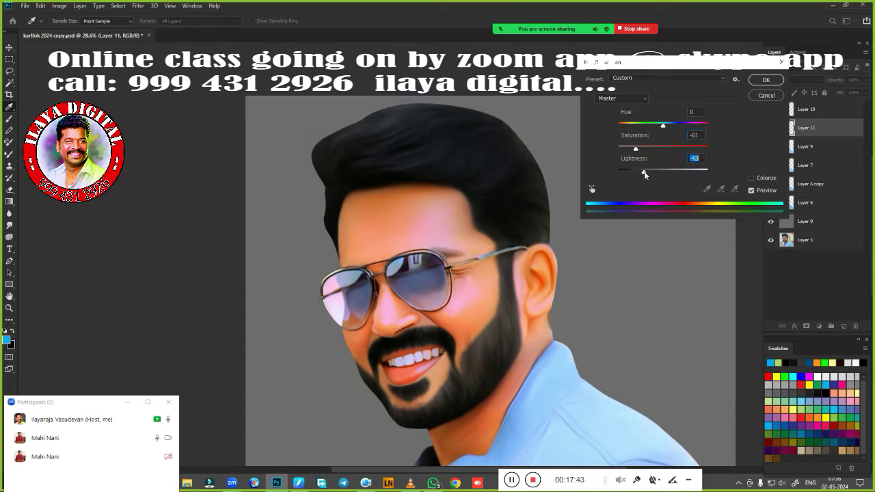
click(765, 80)
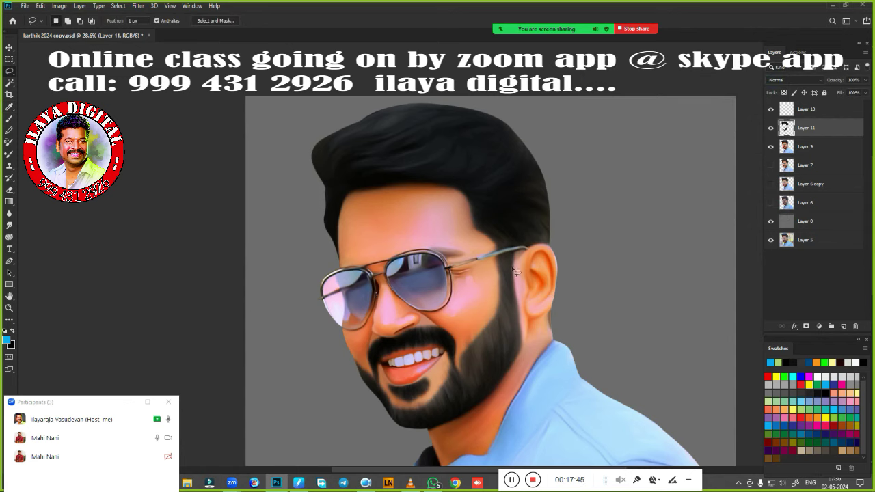
Step: Lower Layer 11's fill to about half, restore it near full, then hide the layer
click(866, 93)
drag(864, 104, 823, 111)
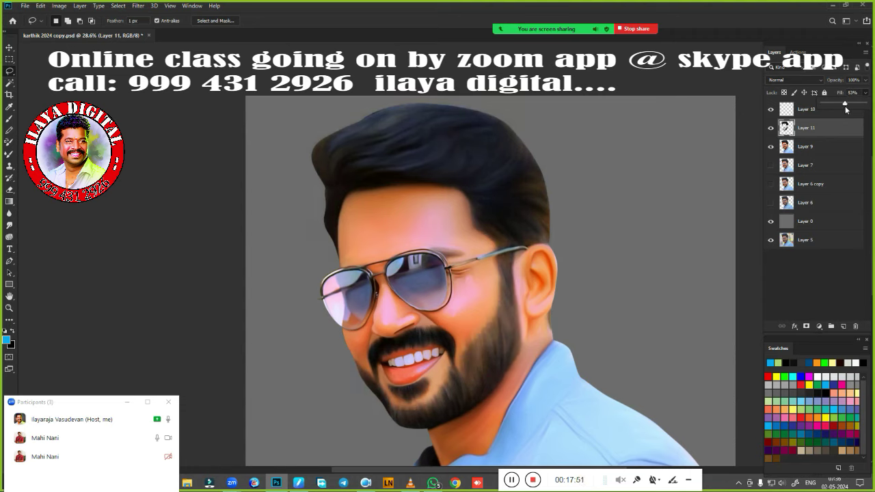
drag(845, 106, 862, 109)
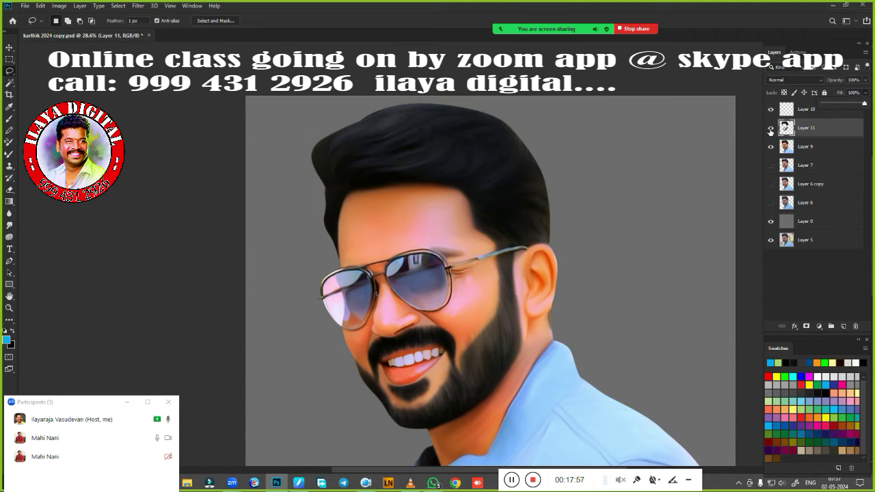
click(771, 129)
Step: Make empty Layer 10 active and rotate the view to follow the forehead hairline, ready to brush
click(825, 111)
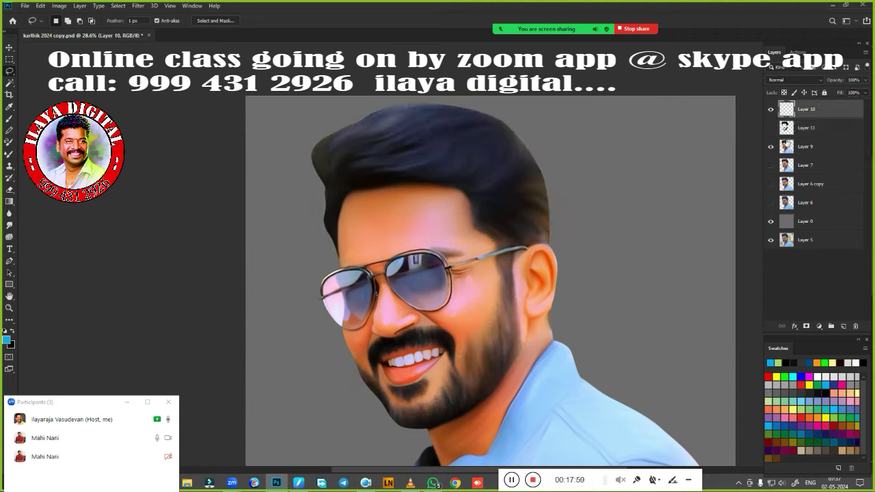
scroll(382, 202, up, 3)
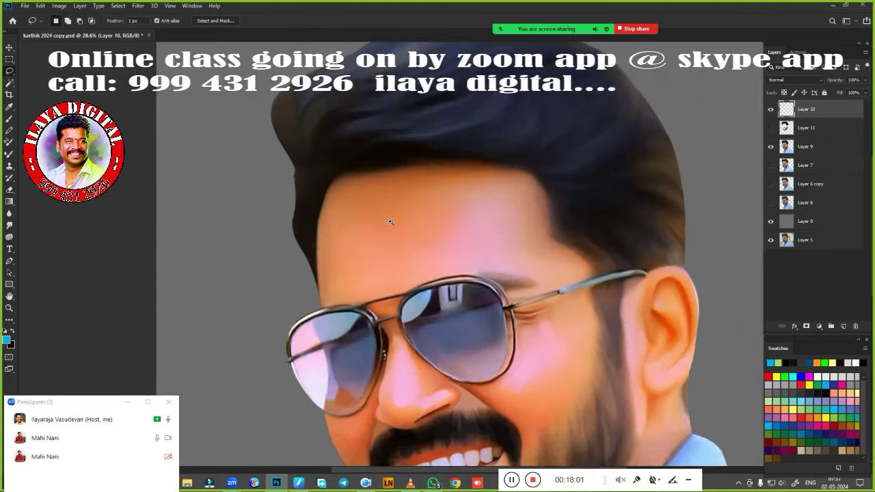
scroll(390, 220, up, 3)
key(r)
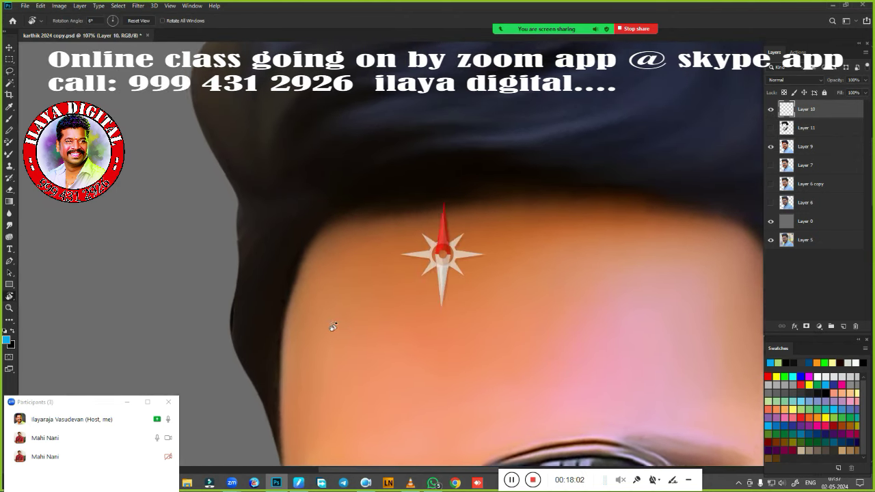
mouse_move(332, 324)
mouse_down()
mouse_move(348, 218)
mouse_move(412, 287)
mouse_move(331, 308)
mouse_up()
scroll(377, 297, up, 1)
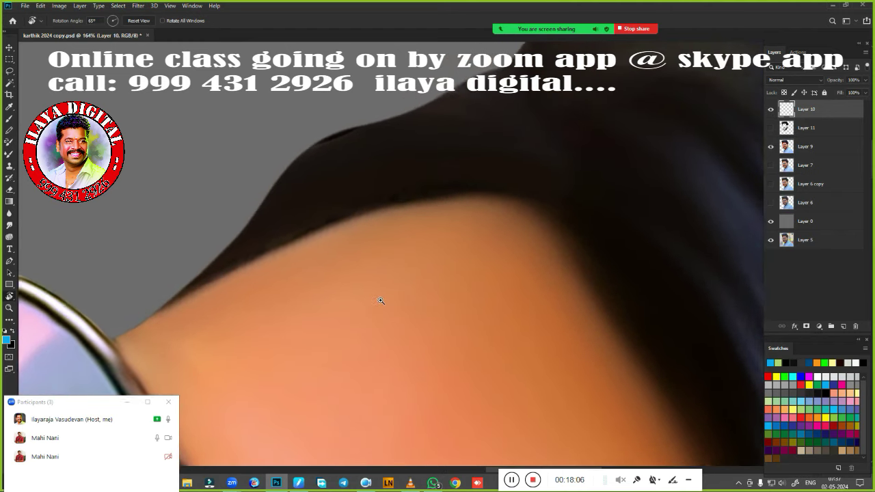
key(b)
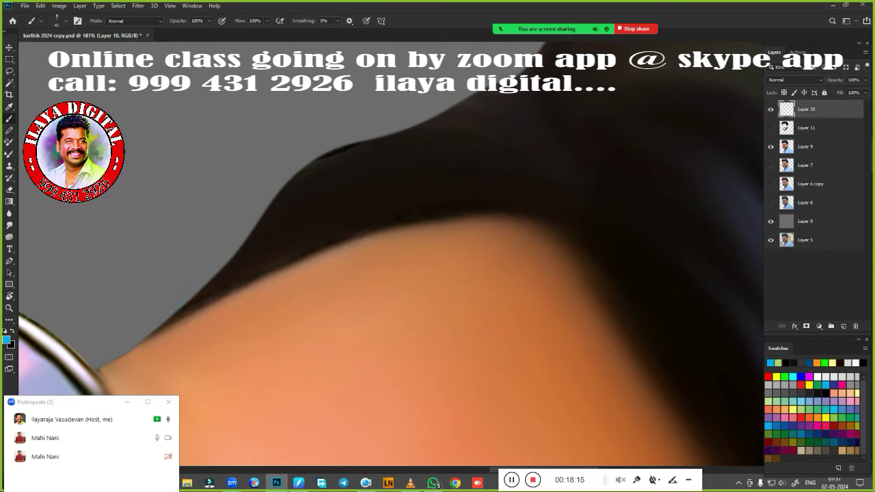
Step: Zoom in on the hair above the forehead and paint a thin blue line along its edge
scroll(245, 339, up, 1)
scroll(264, 336, up, 1)
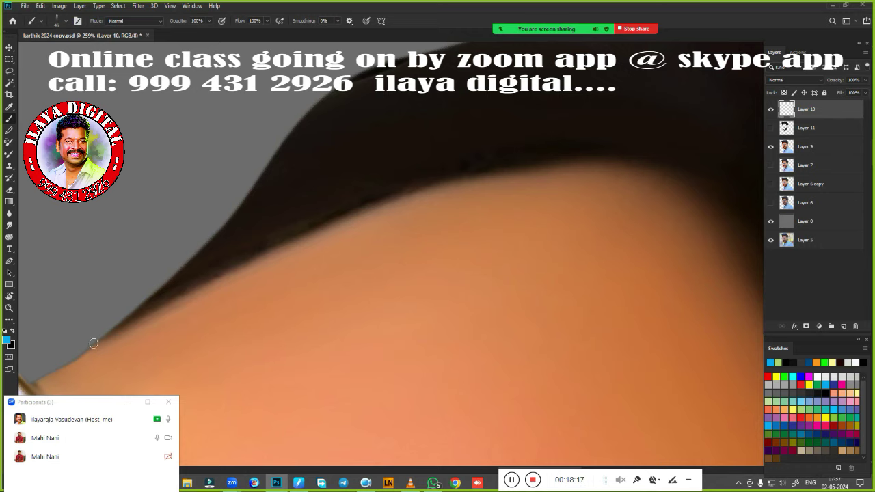
drag(283, 328, 290, 343)
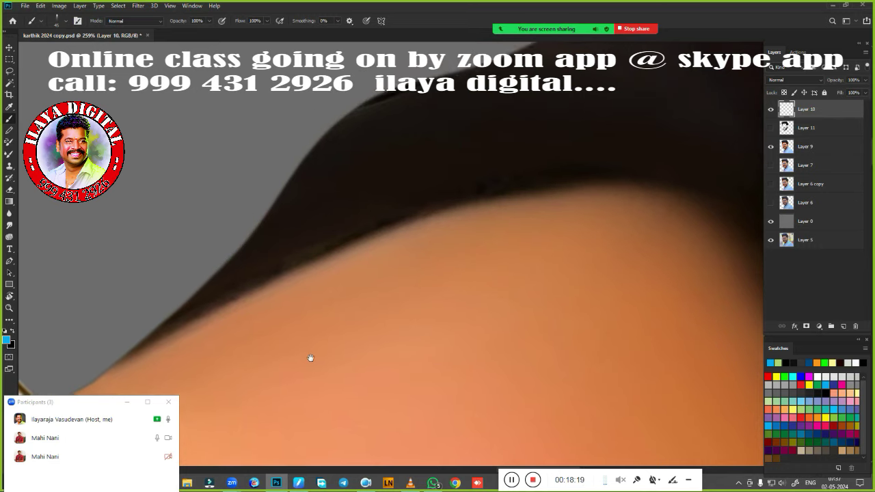
drag(140, 343, 198, 294)
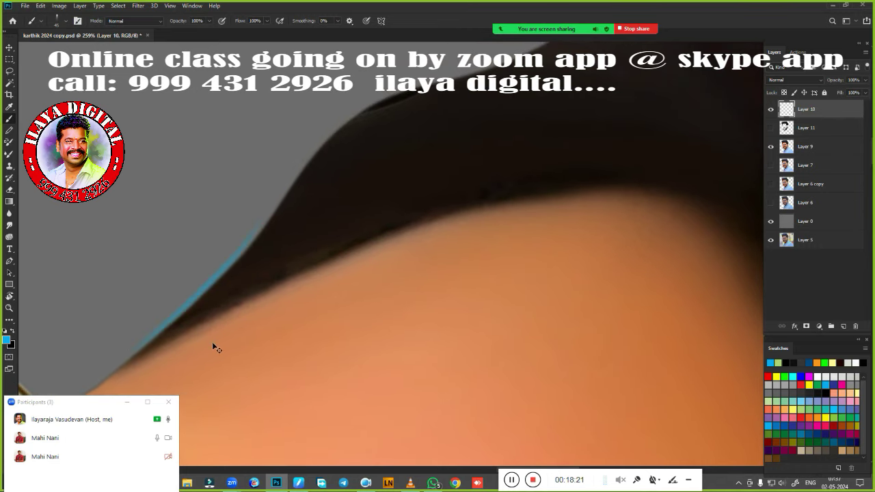
key(ctrl+shift+z)
key(ctrl+z)
drag(140, 346, 303, 173)
drag(376, 297, 314, 365)
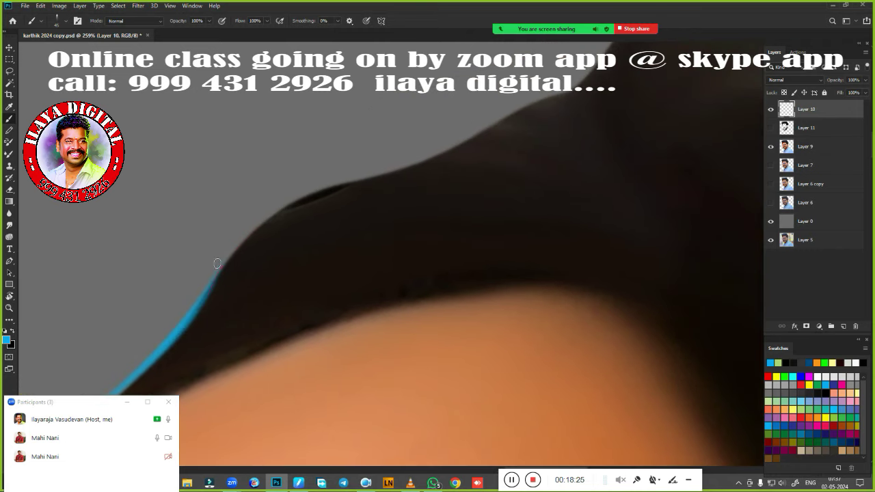
drag(216, 263, 366, 179)
Step: Extend the blue edge line further along the hair, discarding one trial stroke
drag(314, 203, 451, 155)
key(ctrl+z)
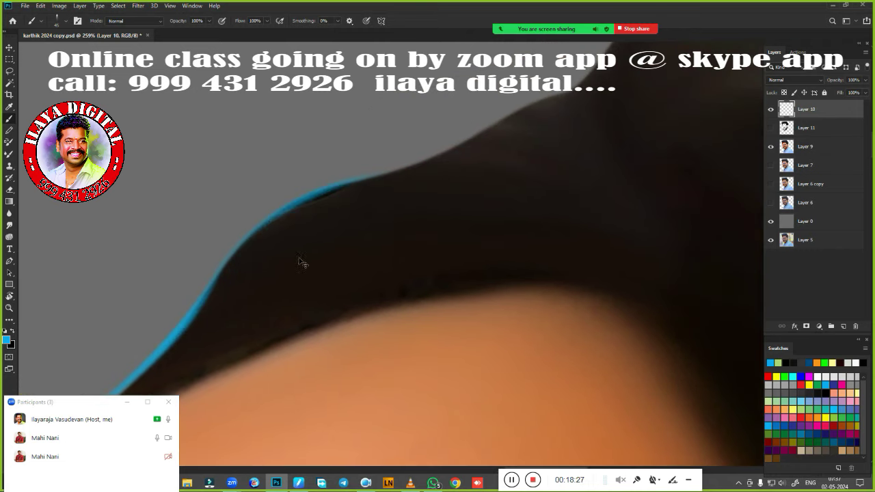
drag(248, 231, 437, 157)
drag(471, 236, 376, 333)
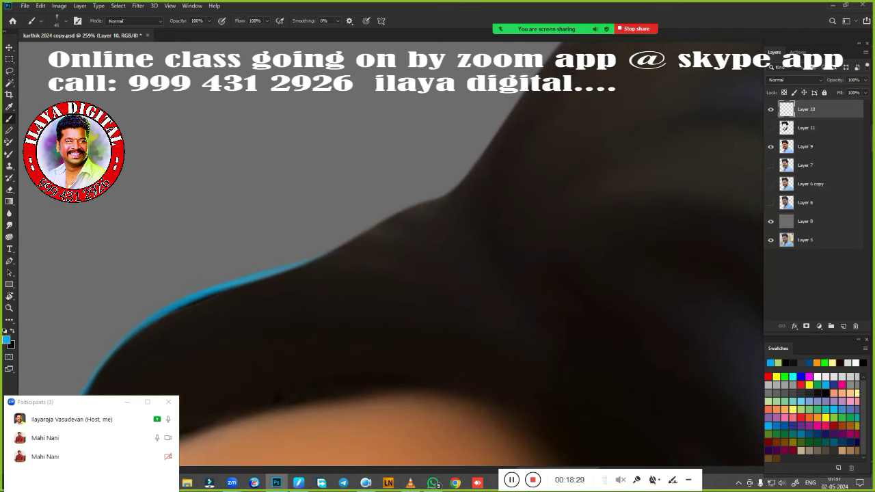
drag(307, 265, 482, 190)
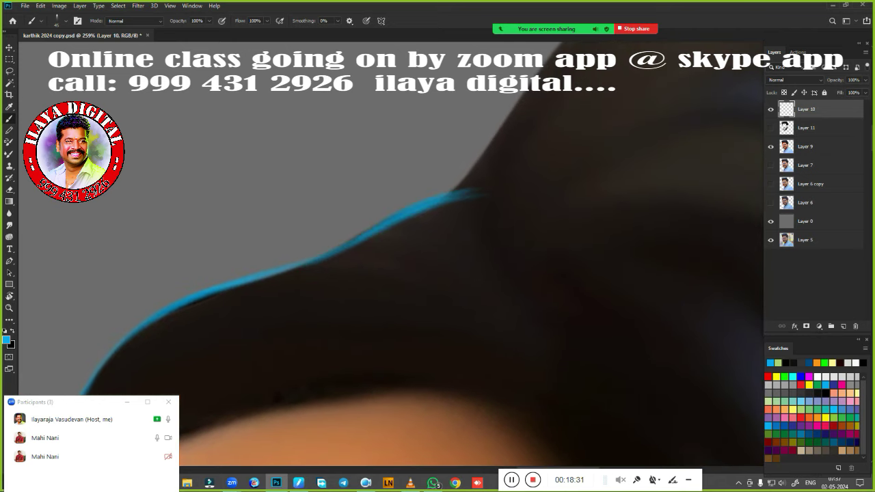
Step: Carry the thin blue edge line over the top of the head to the top-right hair
mouse_move(533, 346)
mouse_down()
mouse_move(381, 322)
mouse_move(366, 279)
mouse_move(431, 302)
mouse_move(306, 341)
mouse_up()
scroll(306, 341, down, 2)
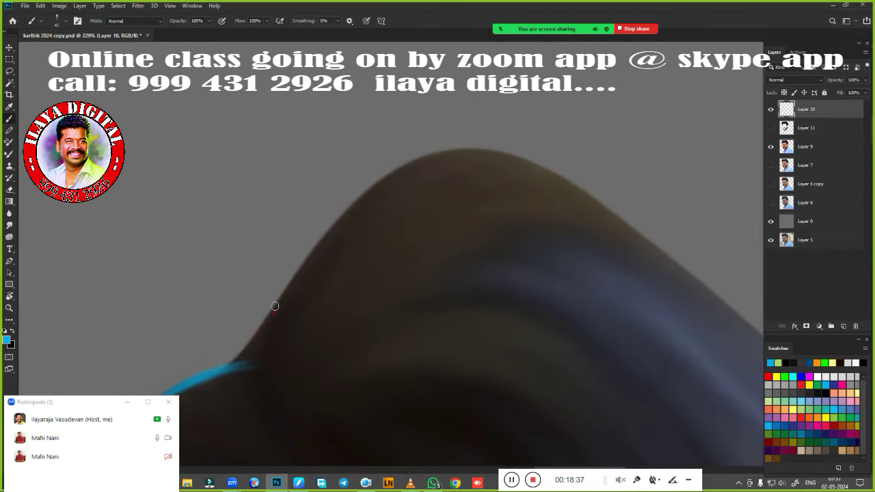
drag(253, 359, 395, 174)
mouse_move(288, 283)
mouse_down()
mouse_move(464, 142)
mouse_move(634, 228)
mouse_up()
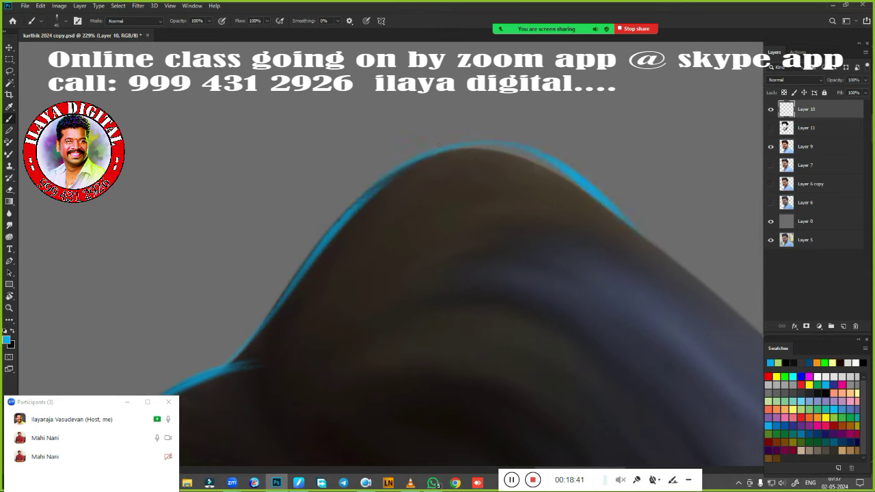
key(ctrl+z)
drag(572, 180, 483, 152)
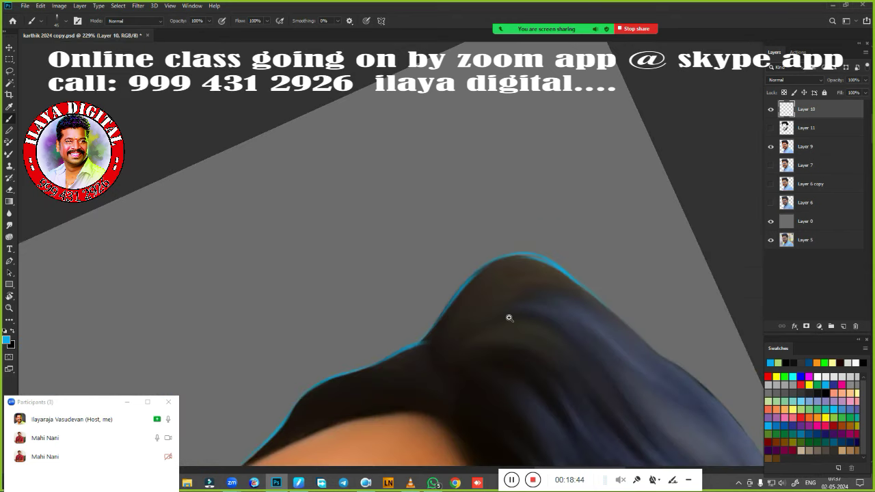
Step: Paint thin blue strands inside the dark hair near its top edge
scroll(427, 260, up, 5)
scroll(426, 259, down, 5)
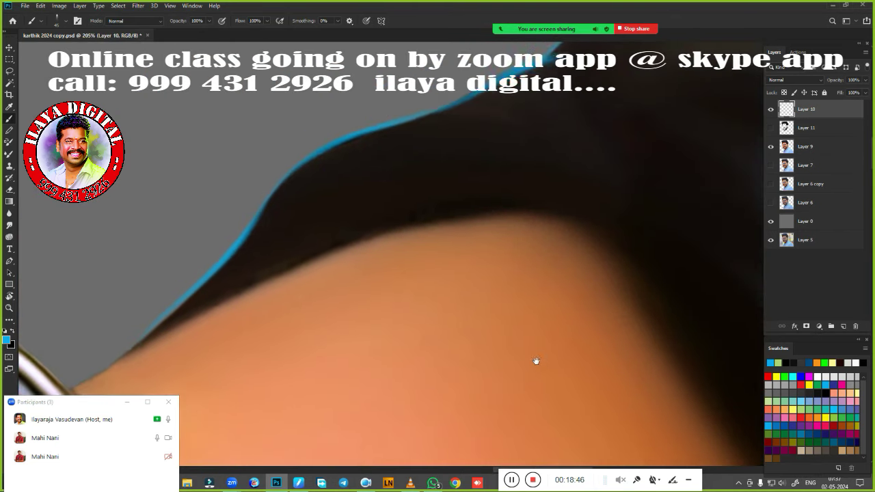
scroll(461, 312, down, 2)
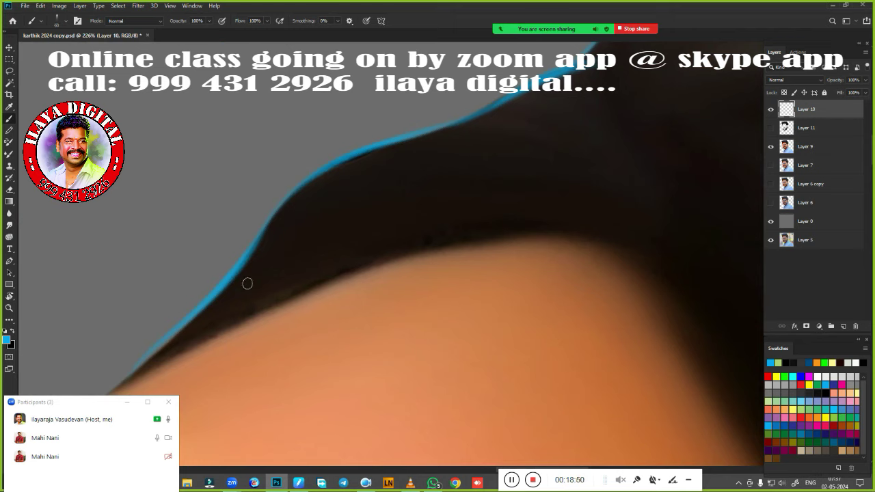
drag(242, 276, 349, 209)
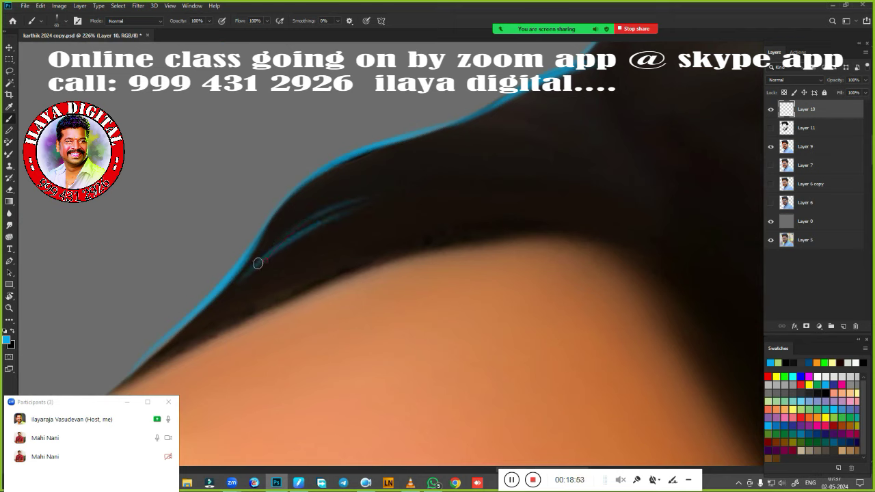
mouse_move(390, 166)
mouse_down()
mouse_move(311, 208)
mouse_move(305, 201)
mouse_move(341, 179)
mouse_up()
mouse_move(427, 144)
mouse_down()
mouse_move(354, 167)
mouse_move(384, 153)
mouse_up()
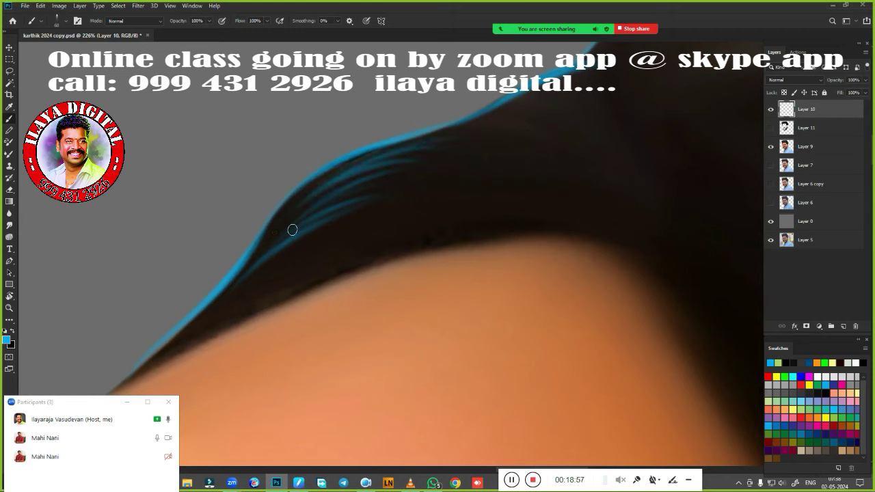
drag(326, 172, 269, 250)
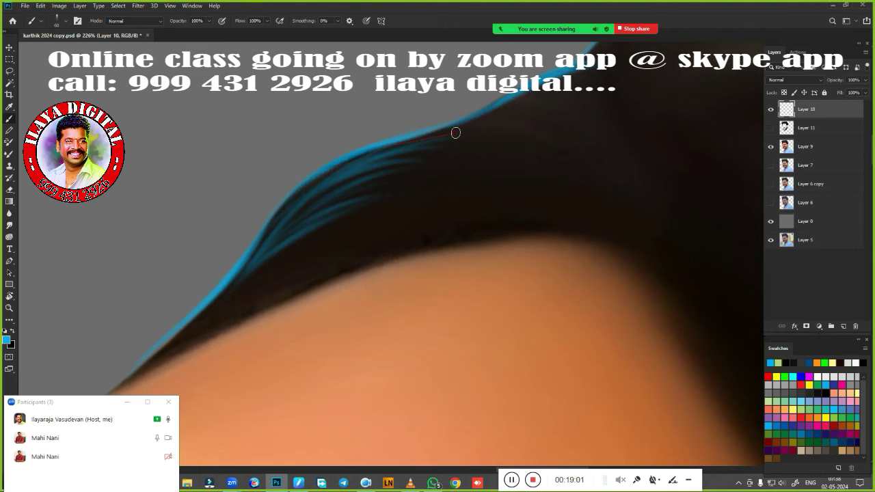
Step: Add faint bright and bluish strands along the front hairline and upper hair
drag(413, 299, 482, 257)
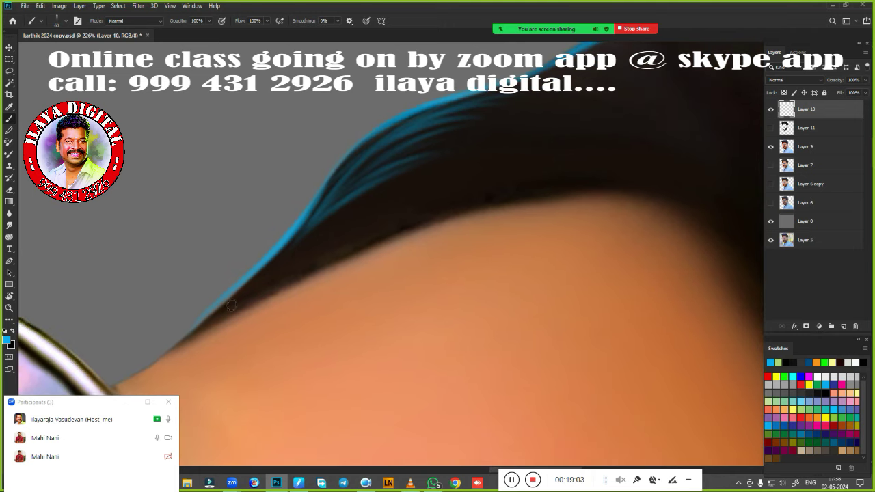
mouse_move(300, 271)
mouse_down()
mouse_move(273, 287)
mouse_move(479, 206)
mouse_up()
mouse_move(426, 197)
mouse_down()
mouse_move(336, 229)
mouse_move(412, 189)
mouse_up()
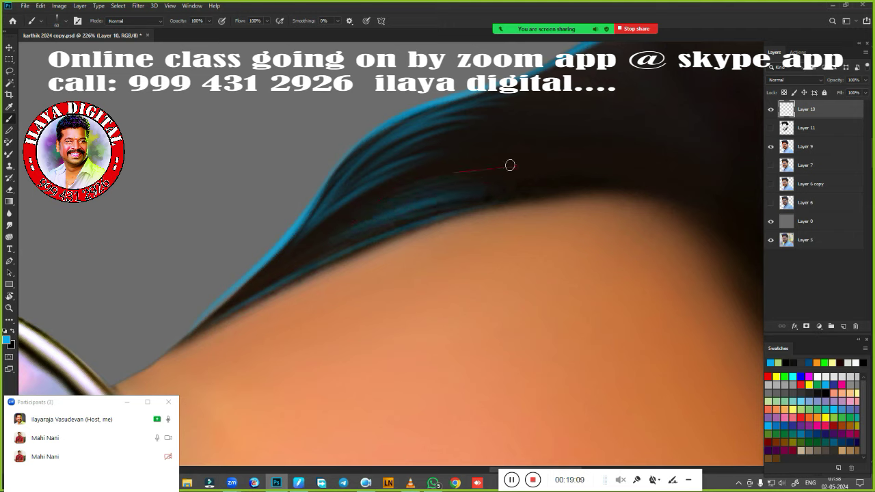
drag(510, 165, 440, 156)
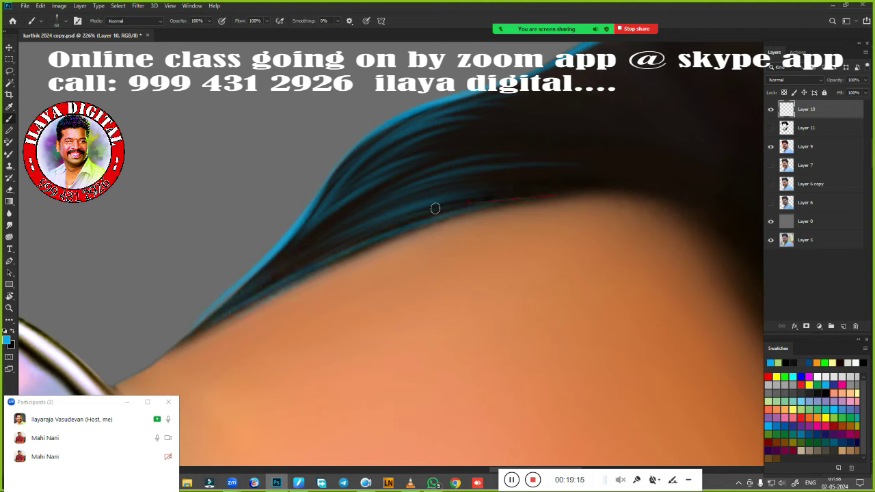
Step: Sweep blue strands through the lower, middle and upper hair, plus a dark lower-edge stroke
drag(289, 286, 576, 192)
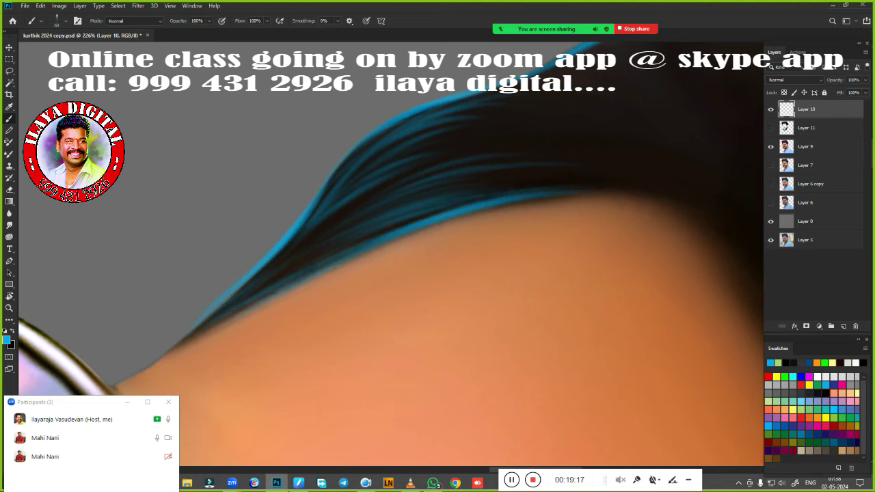
drag(346, 201, 551, 156)
drag(419, 154, 330, 207)
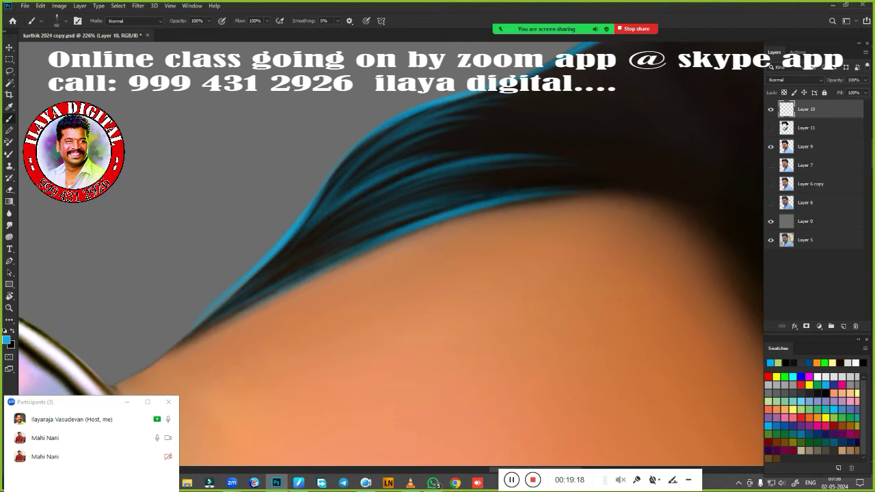
drag(372, 153, 502, 90)
drag(345, 229, 260, 281)
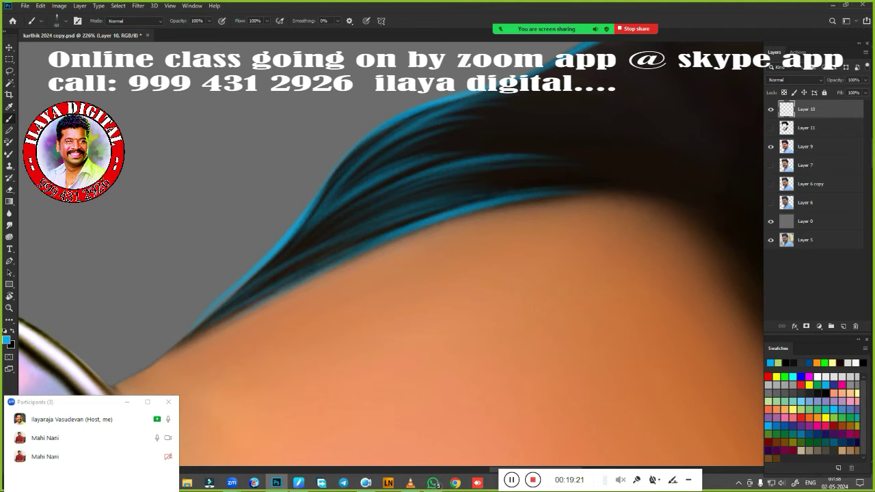
drag(383, 287, 447, 319)
scroll(397, 346, down, 5)
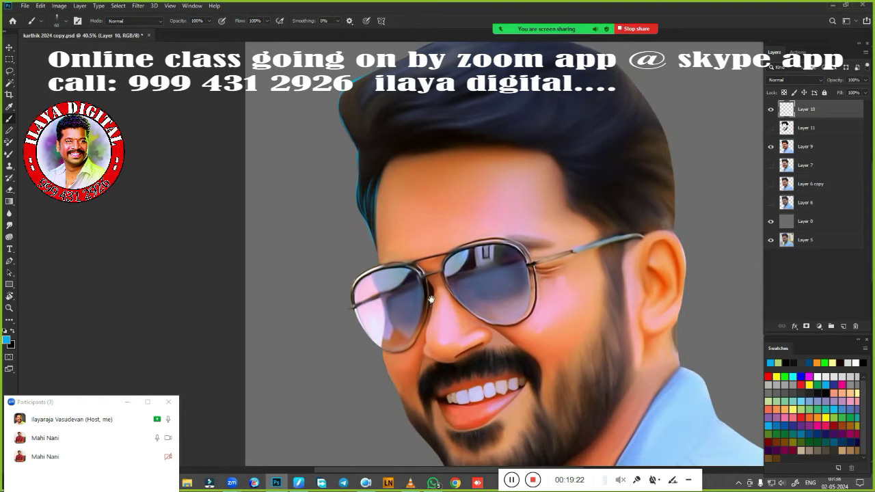
Step: Zoom in and rotate the canvas view to about 40° for comfortable hair strokes
scroll(431, 299, up, 3)
scroll(420, 225, up, 3)
scroll(336, 326, up, 2)
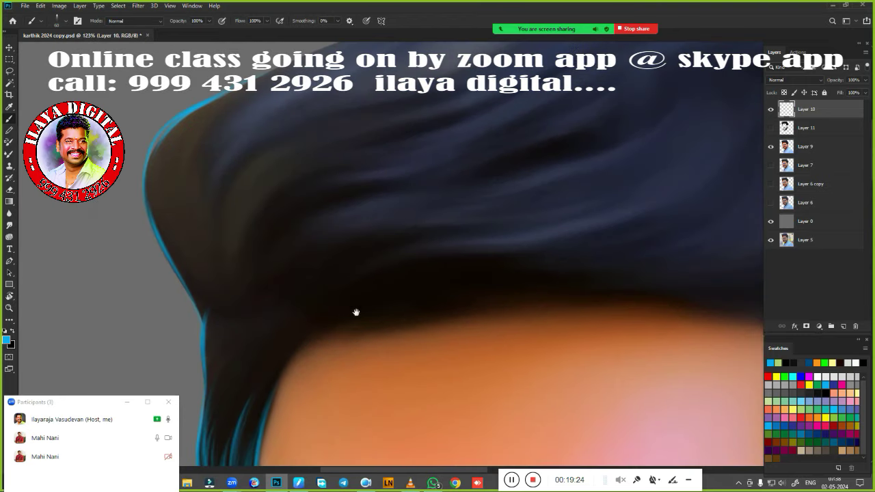
key(r)
drag(273, 368, 187, 305)
scroll(372, 327, up, 2)
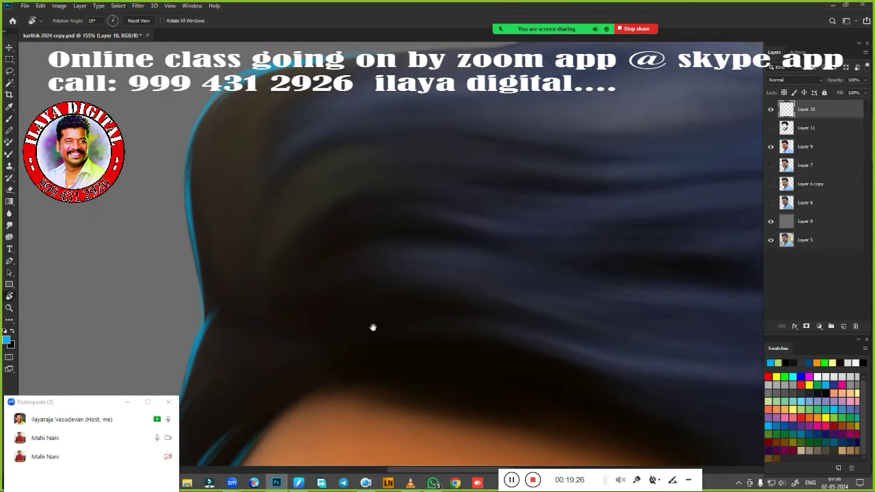
drag(393, 313, 309, 367)
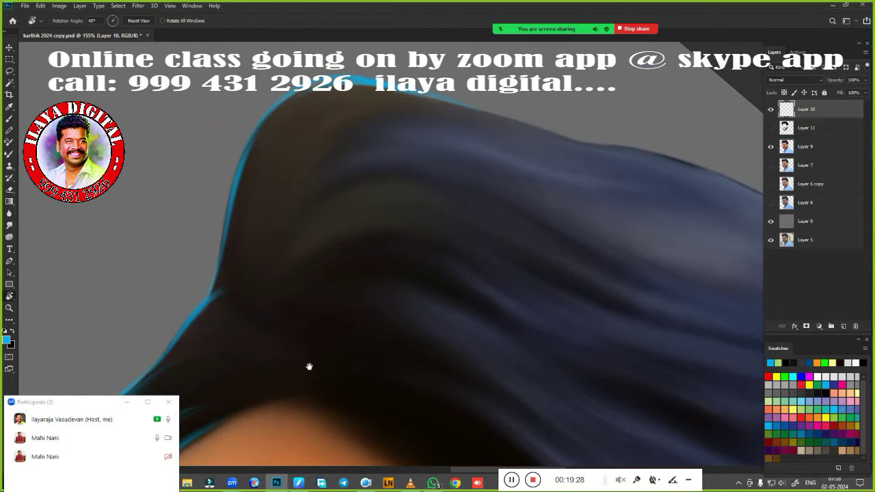
key(b)
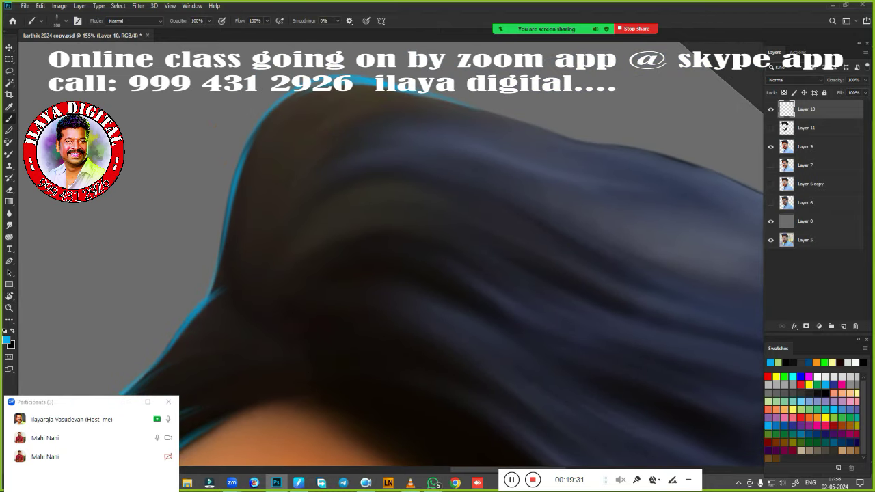
Step: Paint curved cyan strands across the hair crown, undoing the unwanted ones
drag(253, 263, 479, 140)
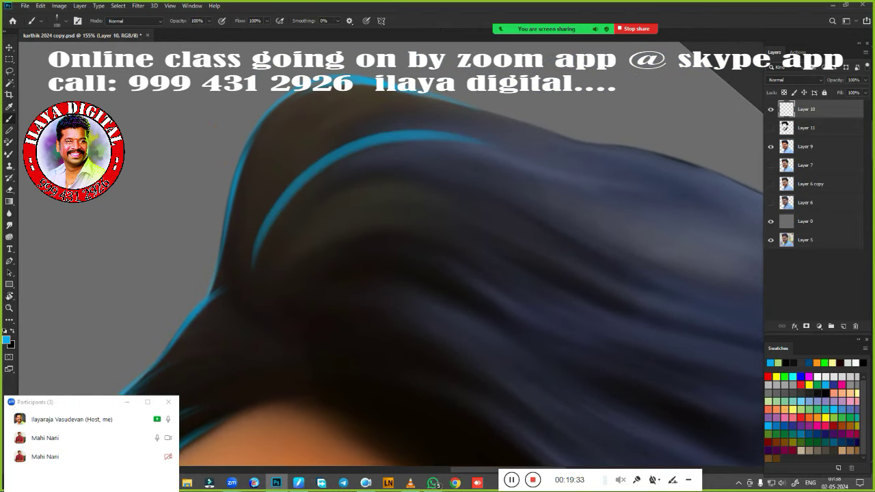
key(ctrl+z)
scroll(318, 306, up, 3)
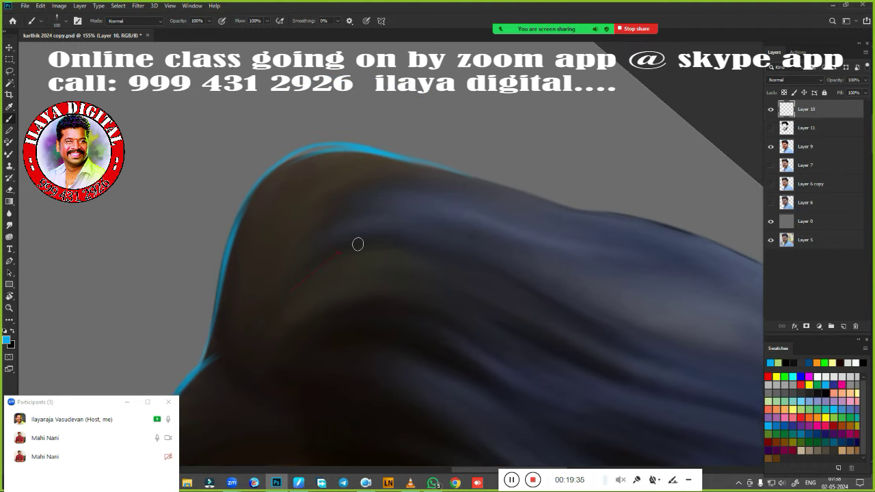
drag(267, 316, 426, 238)
drag(301, 270, 406, 221)
drag(291, 285, 454, 222)
drag(313, 242, 442, 193)
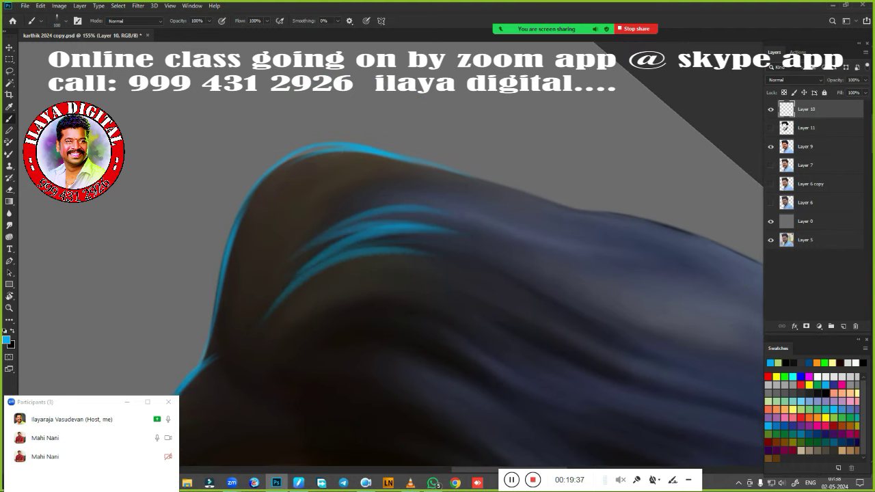
key(ctrl+z)
key(ctrl+z)
Step: Redraw a longer cyan strand through the hair and add shorter strands above it
key(ctrl+z)
scroll(378, 265, up, 1)
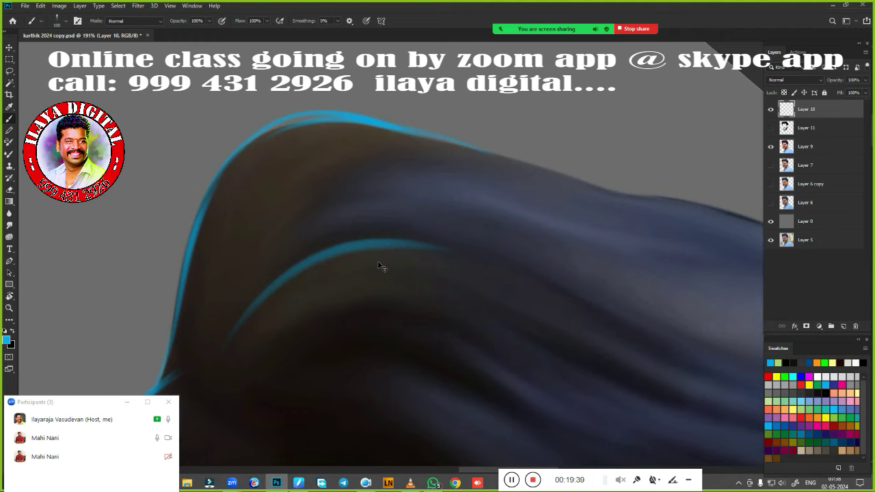
drag(236, 305, 438, 231)
key(ctrl+z)
drag(279, 271, 472, 226)
drag(280, 262, 448, 218)
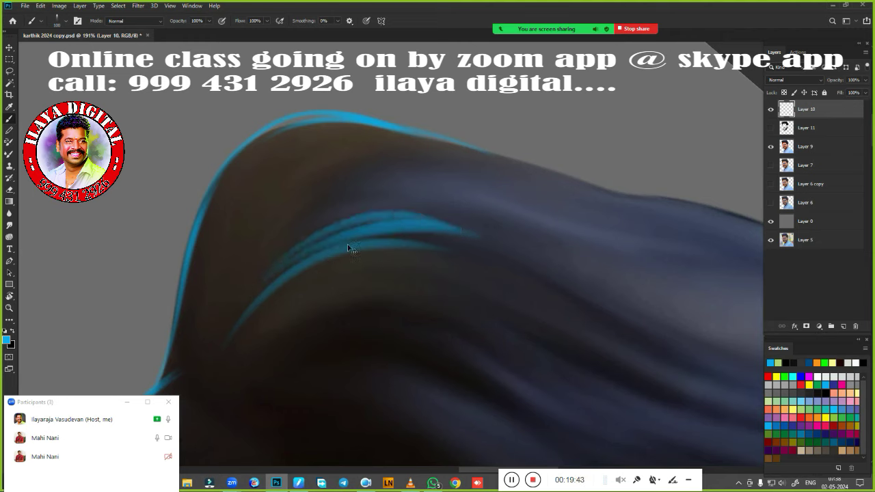
key(ctrl+z)
drag(287, 262, 479, 226)
key(ctrl+z)
drag(283, 263, 458, 216)
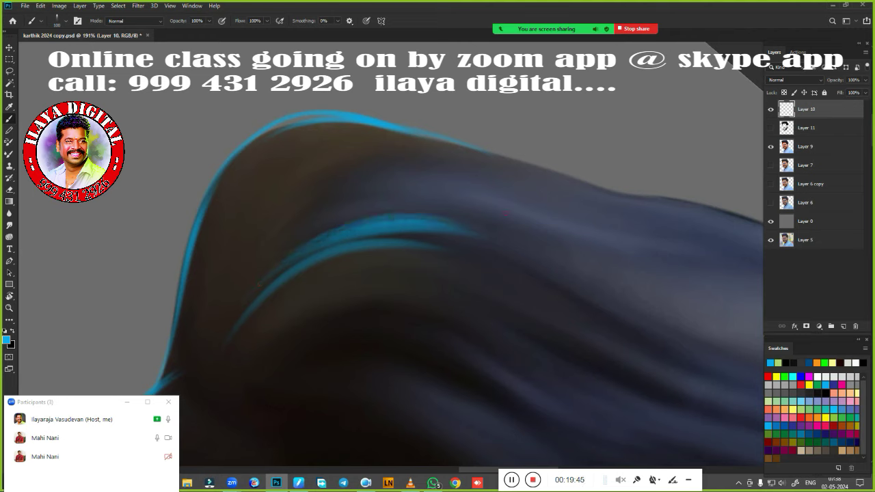
mouse_move(303, 239)
mouse_down()
mouse_move(479, 203)
mouse_move(369, 202)
mouse_up()
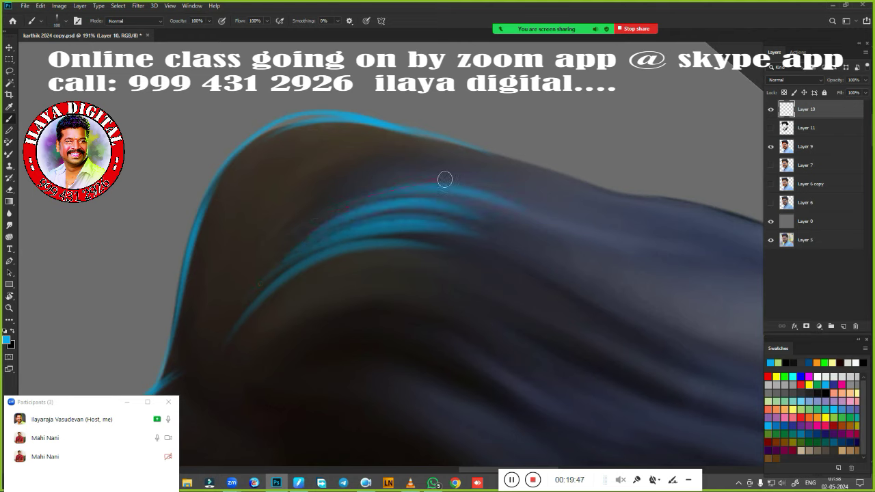
Step: Paint cyan strands up the left side and across the upper-left hair
drag(205, 309, 345, 165)
drag(242, 206, 350, 147)
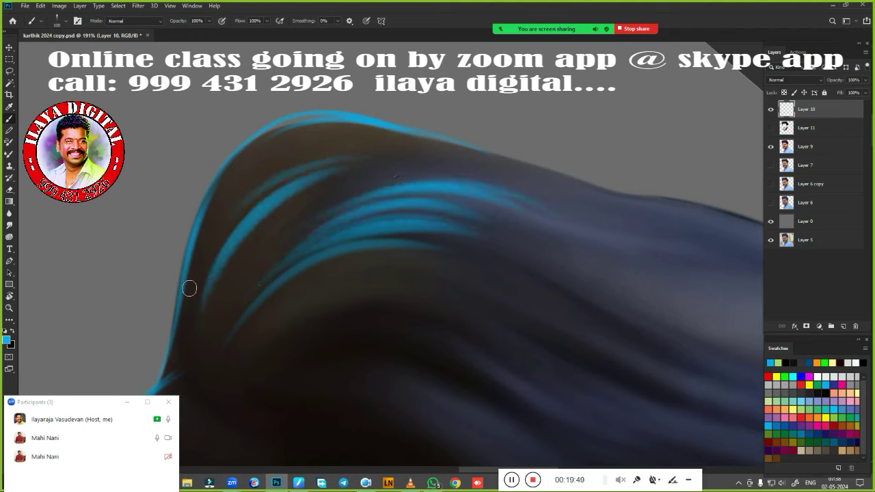
drag(206, 270, 363, 147)
drag(197, 246, 283, 137)
drag(216, 216, 345, 129)
drag(191, 225, 330, 123)
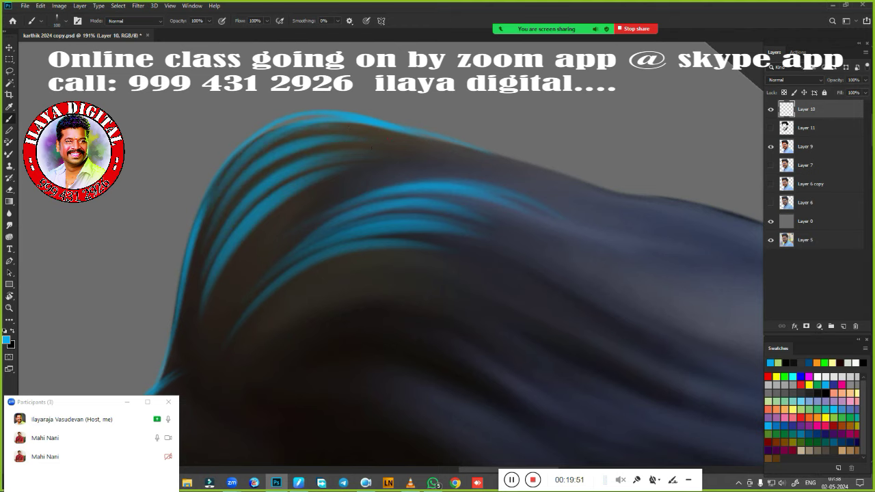
drag(248, 154, 373, 133)
drag(229, 164, 312, 124)
mouse_move(319, 324)
mouse_down()
mouse_move(318, 288)
mouse_move(292, 318)
mouse_up()
Step: Paint long curved cyan arcs and short strands across the hair above the forehead
drag(483, 354, 535, 180)
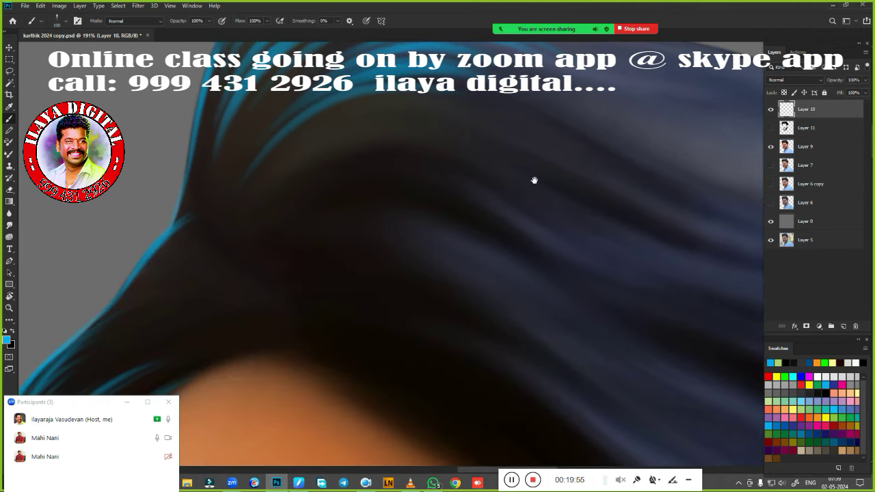
drag(267, 222, 527, 193)
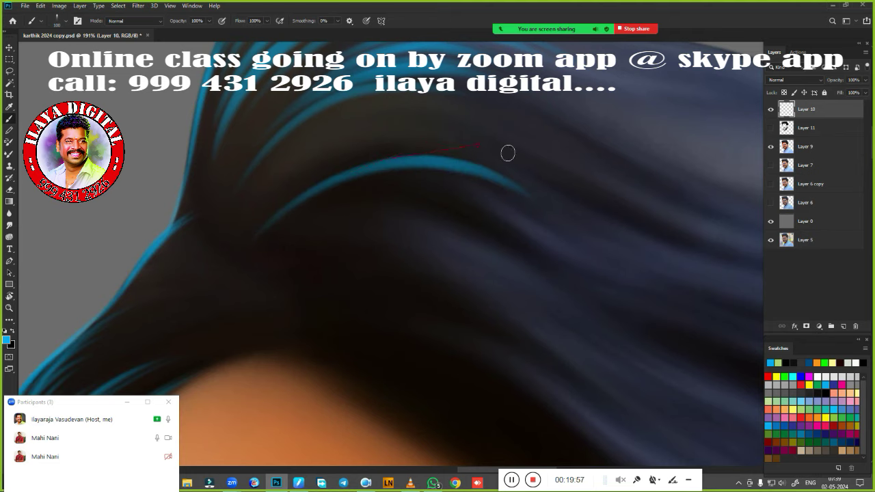
drag(318, 175, 566, 176)
drag(311, 155, 613, 192)
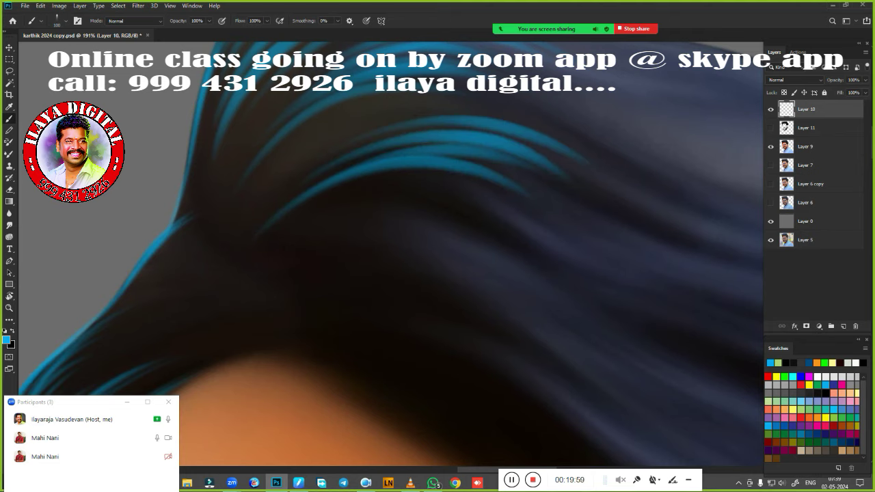
drag(539, 275, 526, 225)
drag(288, 208, 483, 212)
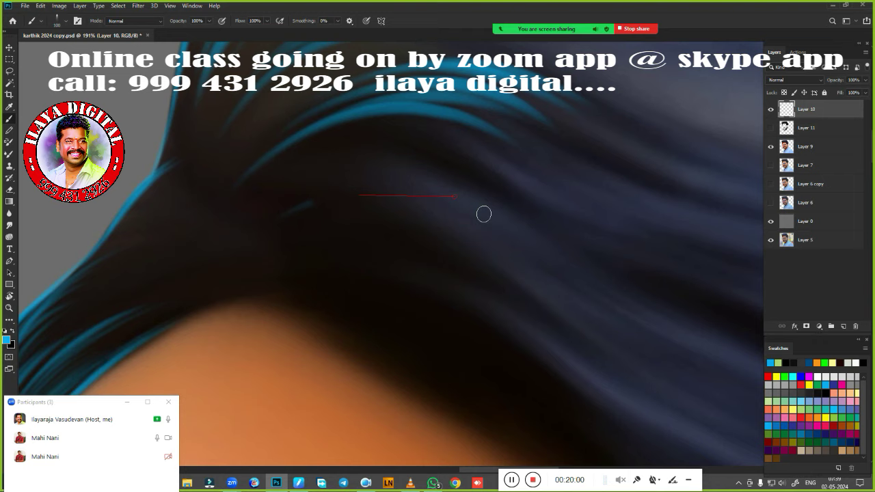
drag(532, 238, 374, 175)
drag(551, 225, 414, 158)
drag(581, 212, 426, 156)
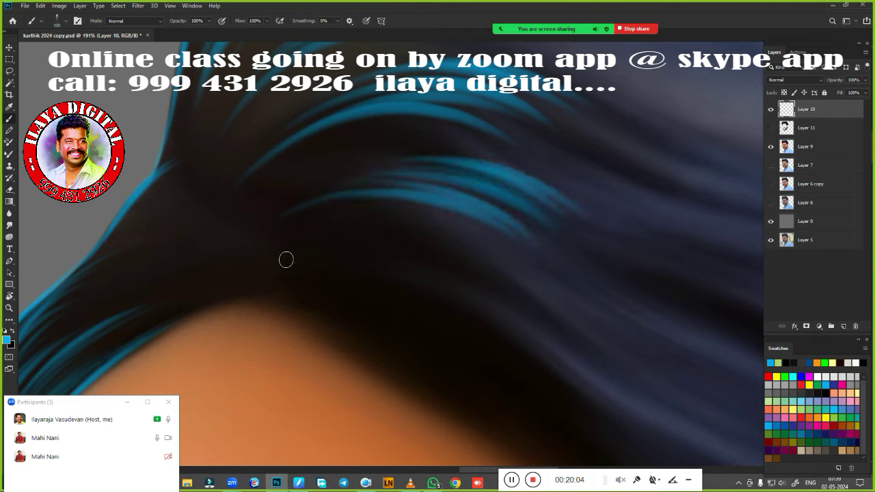
mouse_move(544, 319)
mouse_down()
mouse_move(361, 244)
mouse_move(396, 229)
mouse_up()
Step: Undo the lower cyan strands and an accidental gradient fill, then rotate the canvas view
key(ctrl+z)
key(ctrl+z)
key(g)
drag(326, 303, 359, 375)
key(ctrl+z)
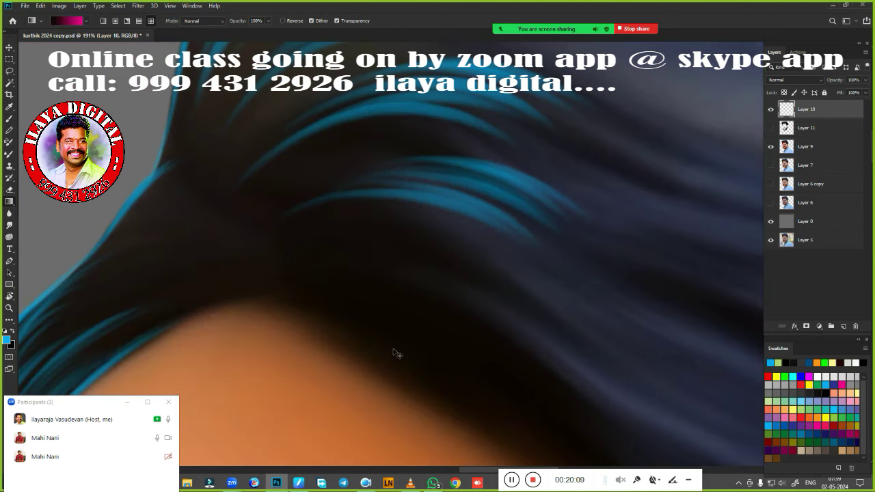
key(ctrl+z)
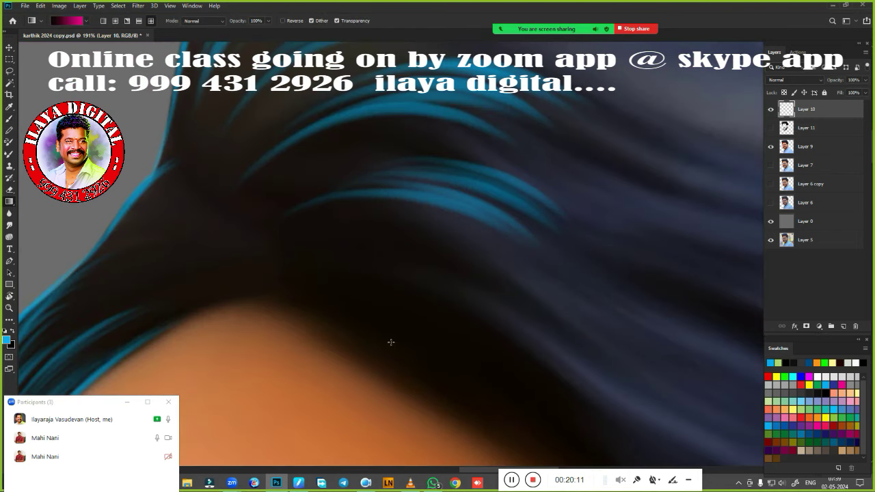
key(r)
mouse_move(363, 335)
mouse_down()
mouse_move(371, 328)
mouse_move(390, 387)
mouse_up()
Step: Paint tapered, curved and faint blue strands across the dark hair
key(b)
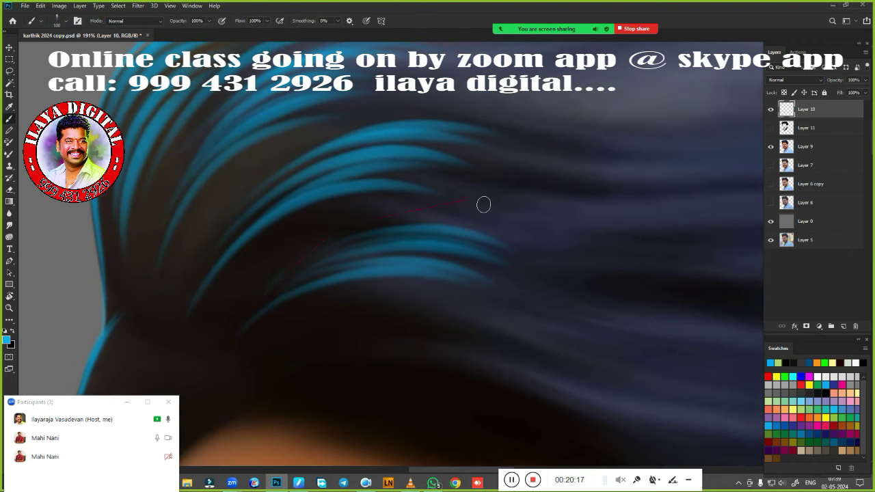
drag(288, 265, 483, 205)
scroll(465, 245, down, 3)
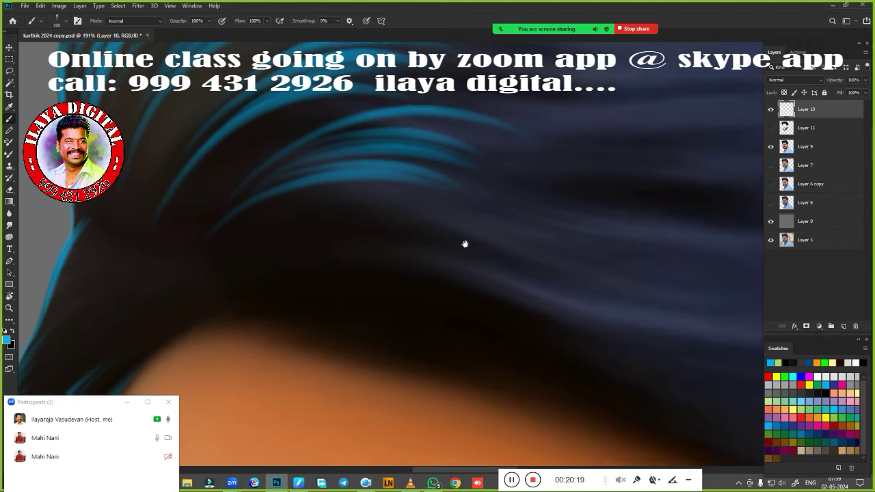
drag(525, 302, 287, 280)
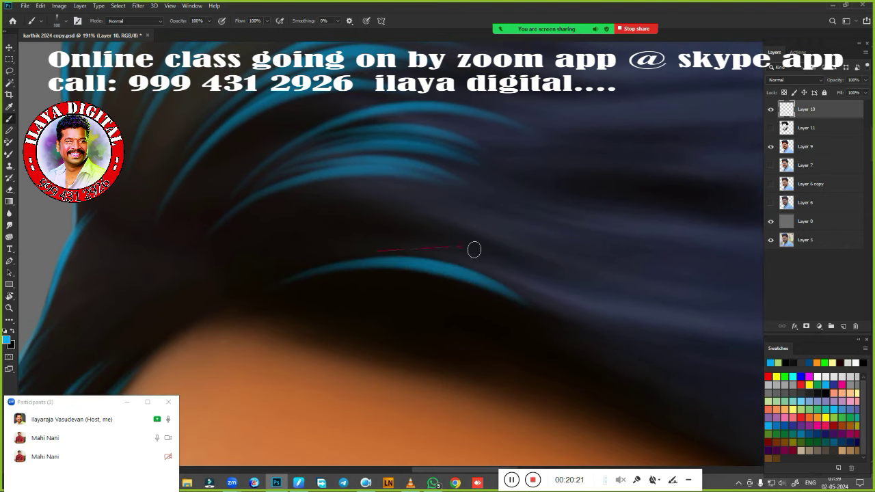
drag(475, 250, 538, 251)
mouse_move(398, 241)
mouse_down()
mouse_move(560, 254)
mouse_move(673, 291)
mouse_up()
drag(449, 233, 307, 226)
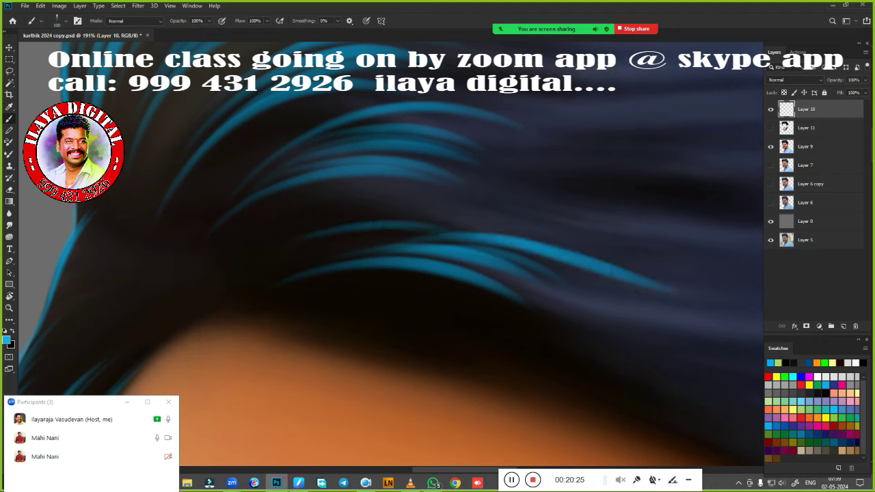
mouse_move(436, 219)
mouse_down()
mouse_move(310, 209)
mouse_move(354, 203)
mouse_up()
drag(497, 216, 342, 193)
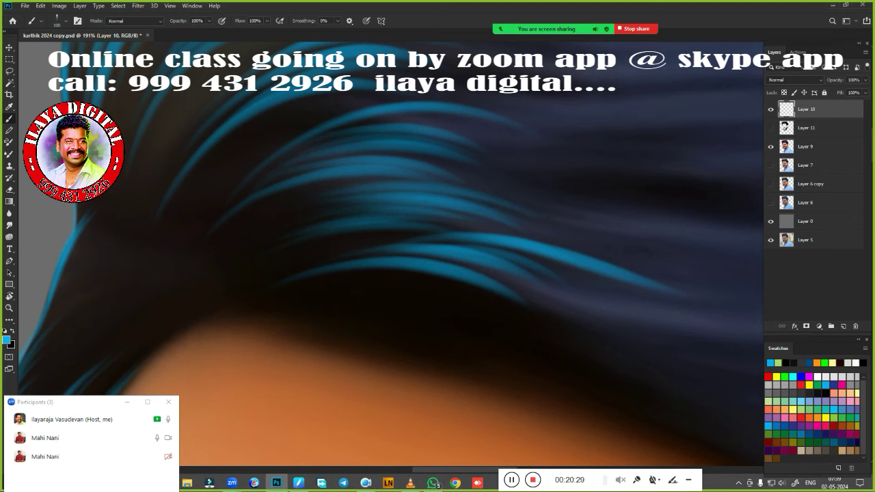
drag(465, 342, 580, 247)
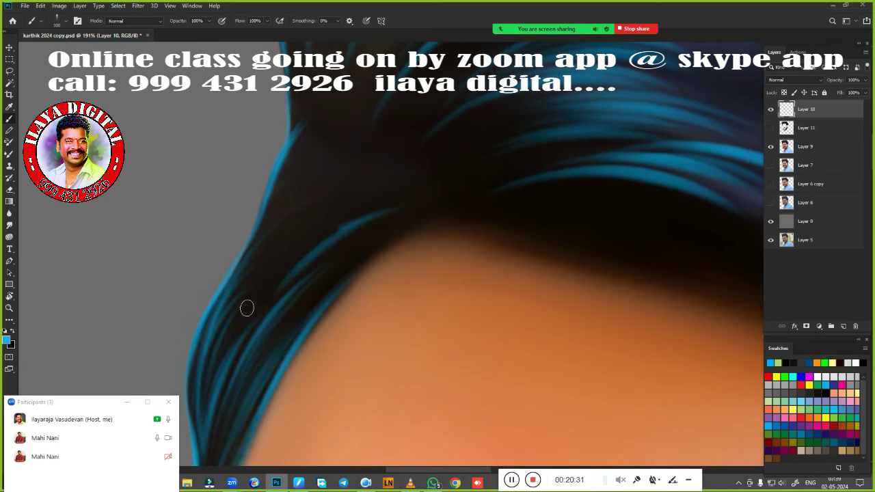
Step: Add faint blue strands near the hairline and along the top-left hair edge
drag(384, 183, 327, 216)
drag(396, 180, 294, 236)
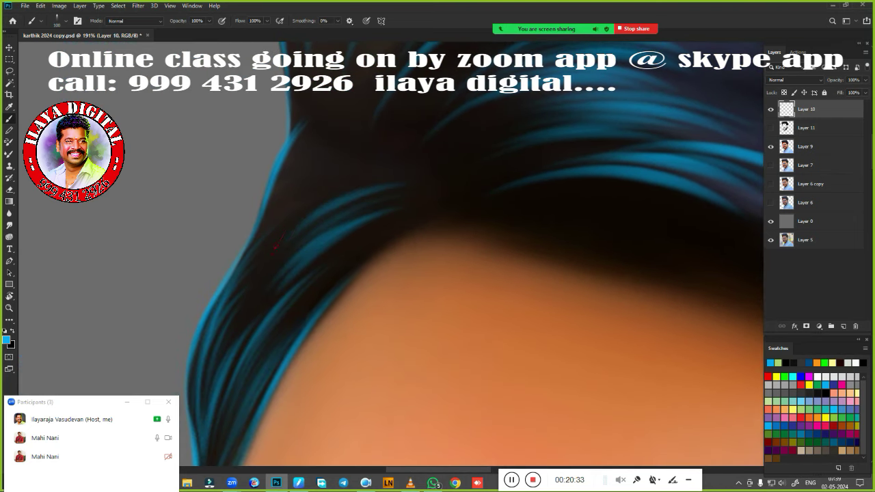
mouse_move(359, 180)
mouse_down()
mouse_move(283, 209)
mouse_move(298, 218)
mouse_up()
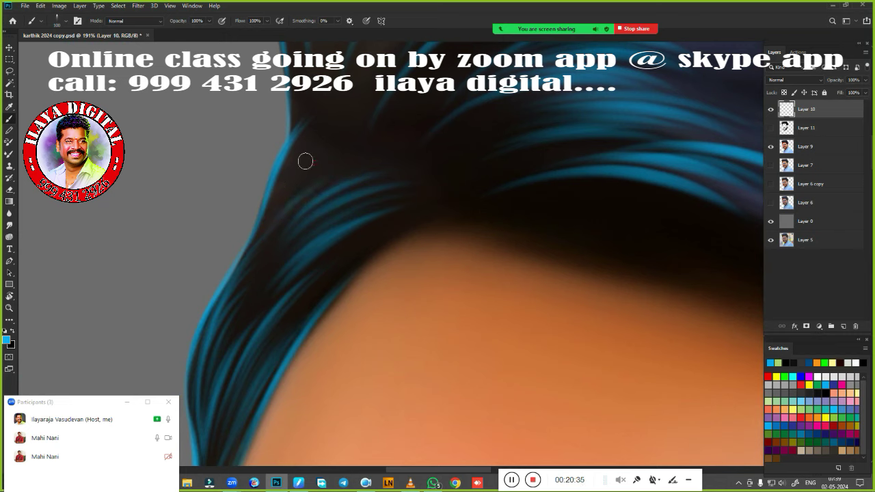
drag(303, 160, 274, 212)
drag(337, 128, 280, 185)
drag(294, 137, 277, 181)
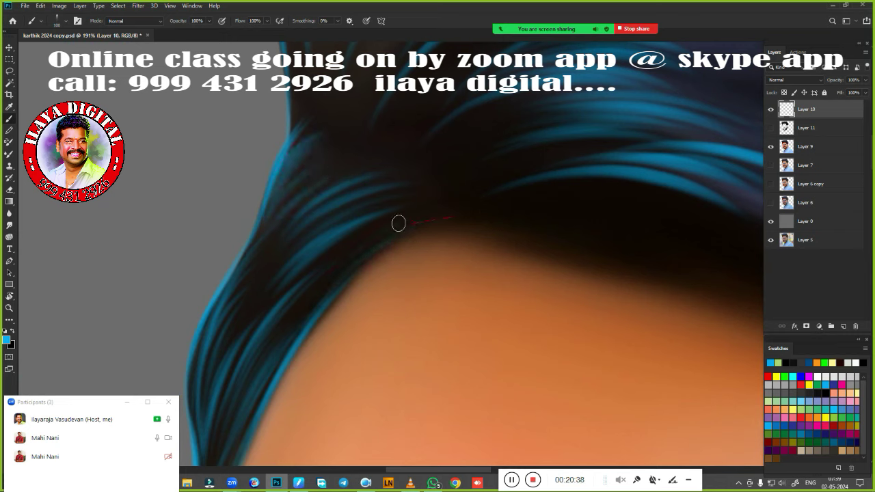
Step: Reframe the view on the hairline and paint one long curved cyan strand across the hair
drag(398, 223, 402, 326)
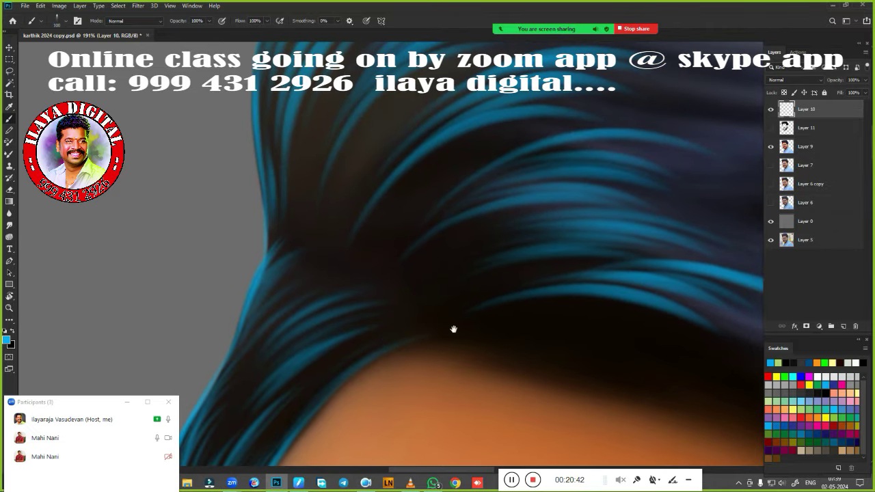
drag(454, 328, 434, 219)
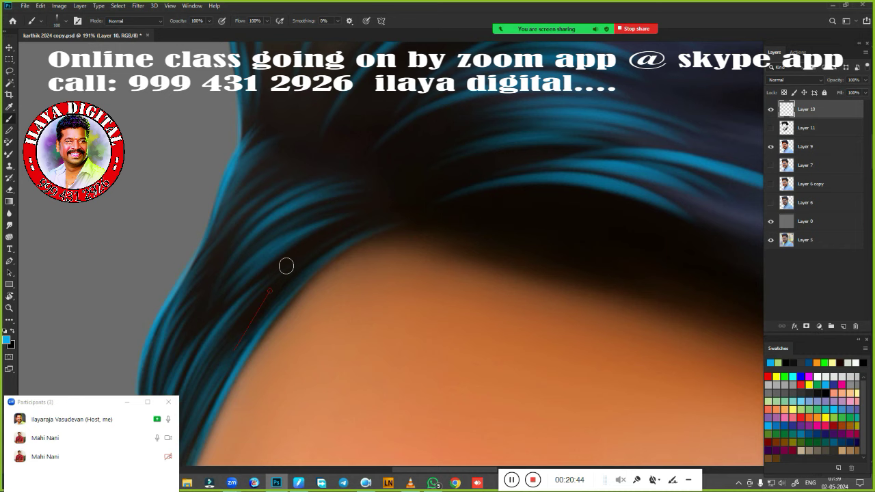
drag(541, 250, 175, 180)
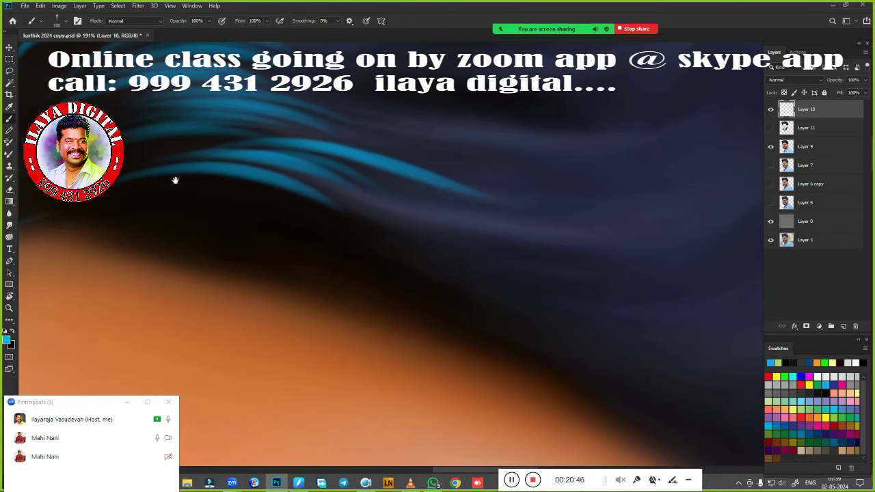
drag(280, 195, 588, 287)
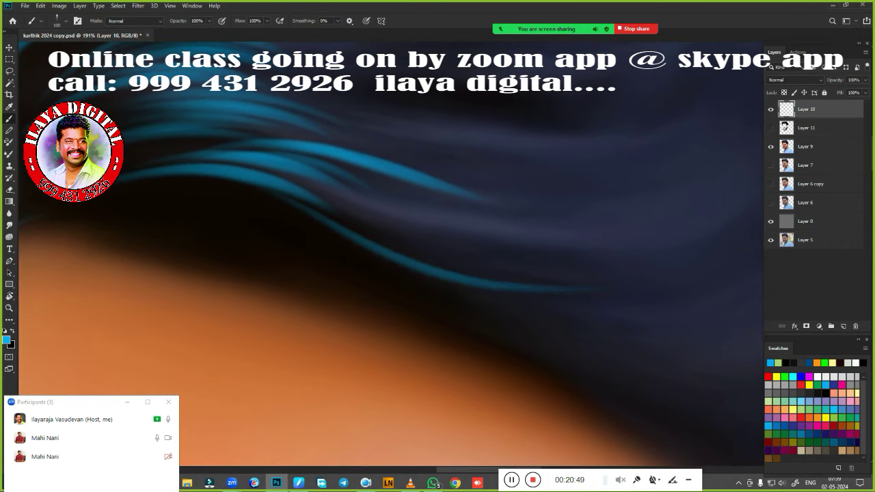
Step: Rotate the canvas nearly upside down with the hair's cyan strands in view
scroll(364, 303, down, 2)
scroll(440, 307, down, 2)
scroll(361, 312, down, 2)
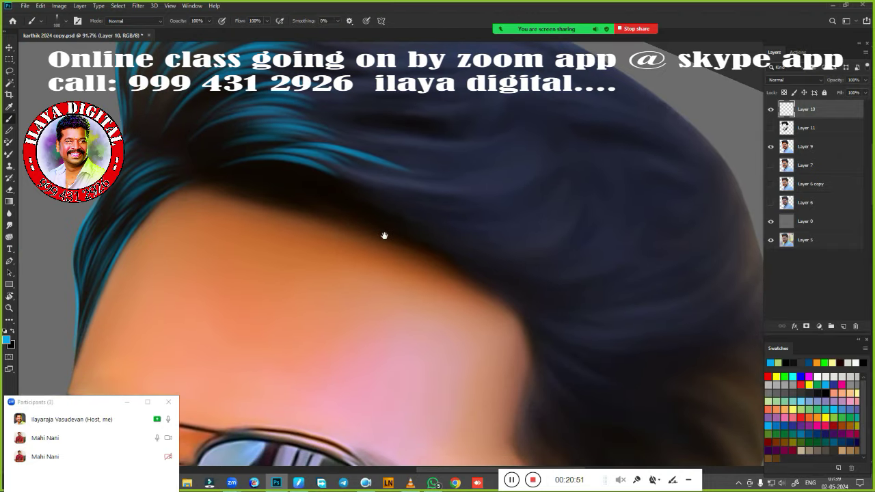
scroll(385, 236, down, 1)
scroll(427, 274, up, 2)
drag(449, 296, 333, 358)
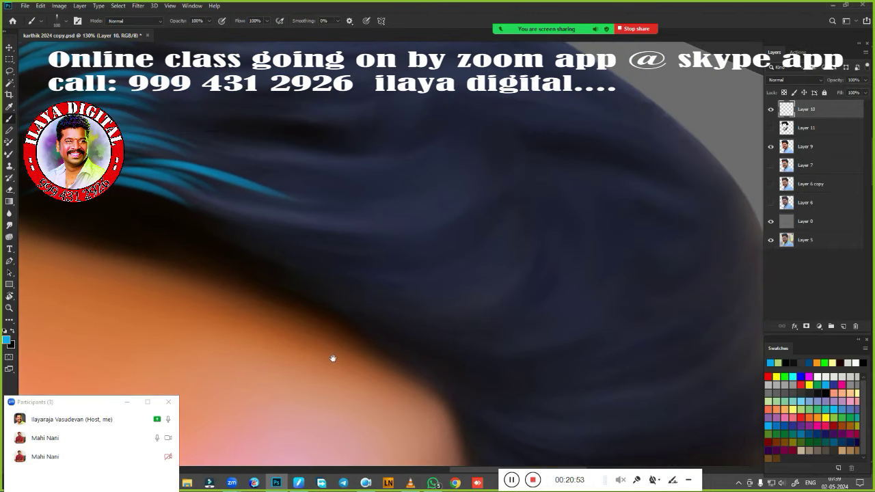
key(r)
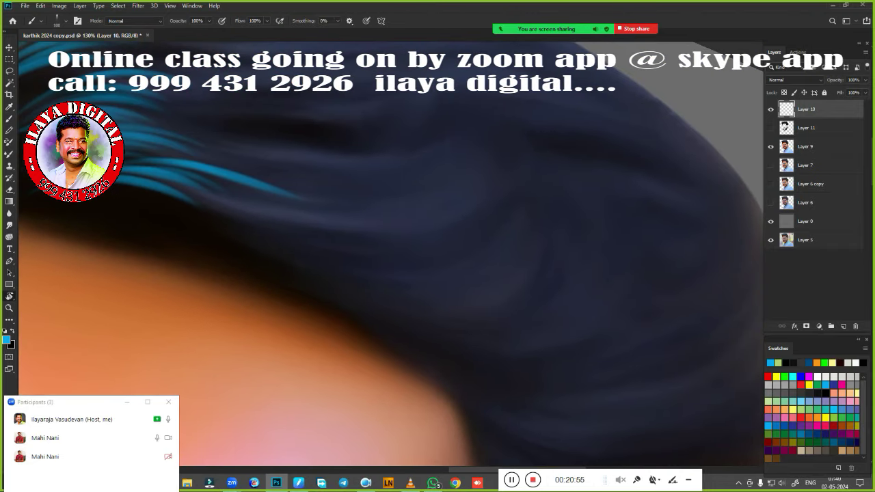
mouse_move(273, 382)
mouse_down()
mouse_move(303, 356)
mouse_move(514, 344)
mouse_move(529, 286)
mouse_move(541, 283)
mouse_up()
scroll(459, 299, up, 2)
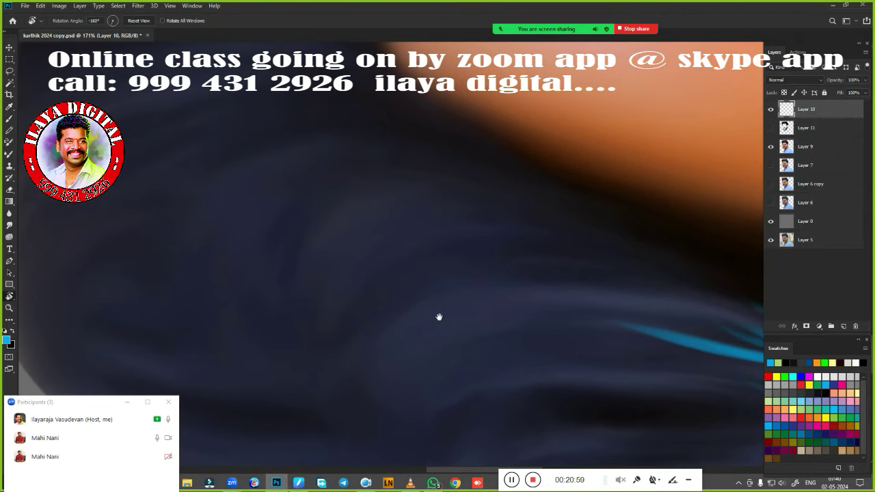
key(b)
Step: Paint tapered thin cyan arcs along the hair, redoing one lower strand
key(Return)
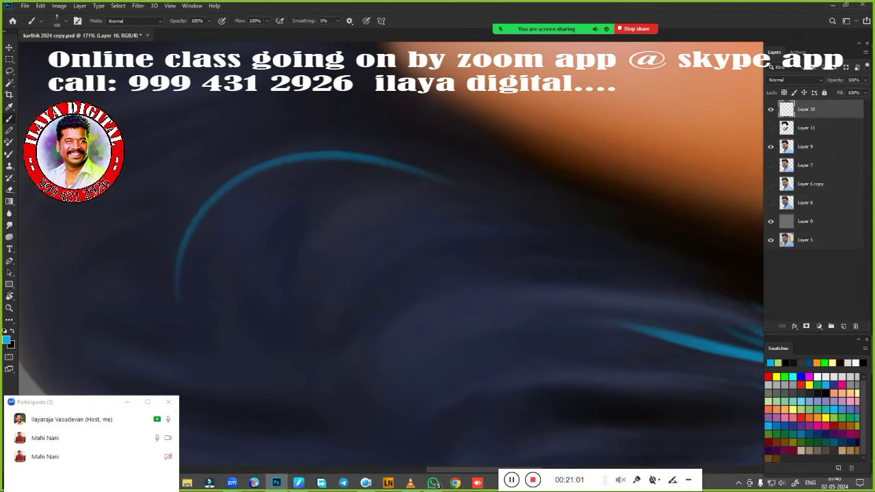
drag(184, 281, 357, 167)
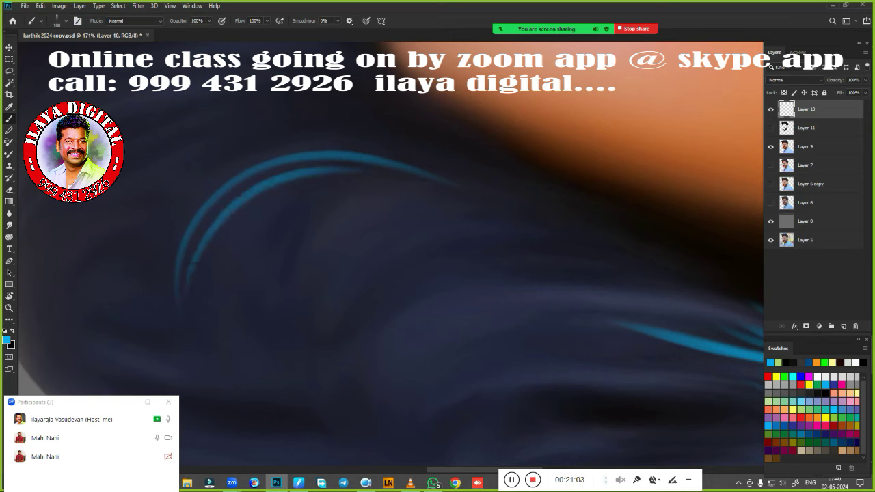
mouse_move(275, 164)
mouse_down()
mouse_move(201, 236)
mouse_move(376, 192)
mouse_move(372, 176)
mouse_up()
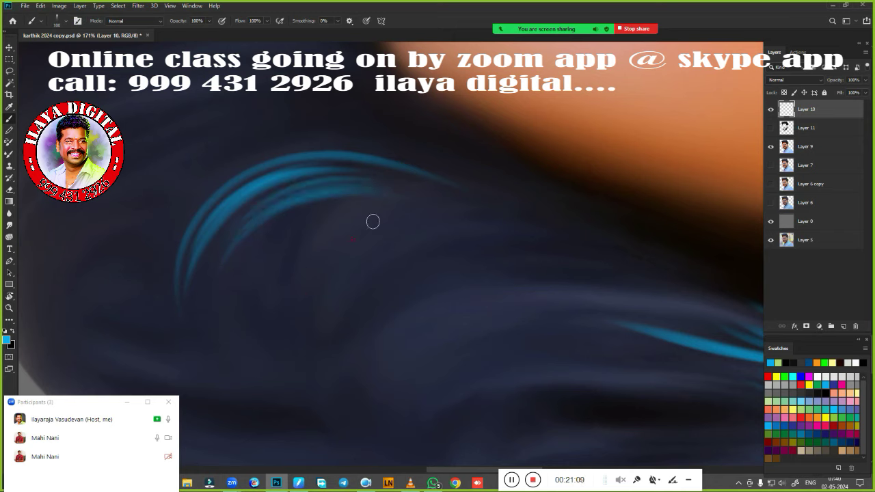
drag(287, 335, 499, 224)
key(ctrl+z)
drag(276, 310, 499, 220)
mouse_move(307, 321)
mouse_down()
mouse_move(480, 243)
mouse_move(516, 238)
mouse_up()
drag(330, 272, 506, 226)
drag(352, 296, 551, 259)
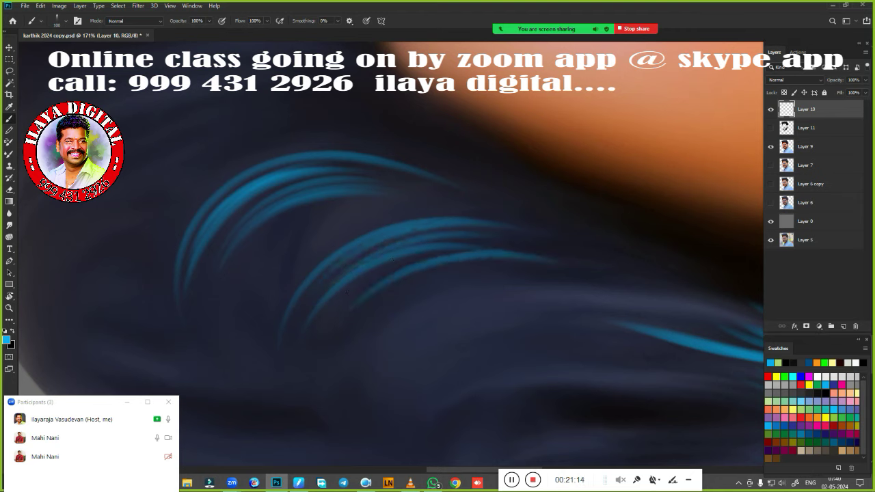
mouse_move(432, 277)
mouse_down()
mouse_move(561, 263)
mouse_move(584, 277)
mouse_up()
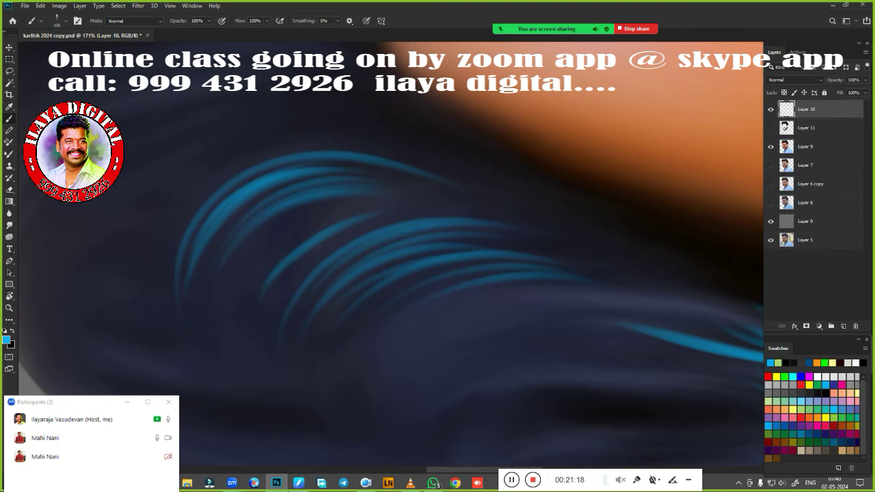
Step: Paint more thin cyan strands through the hair curving up to the right
drag(376, 212, 389, 213)
drag(281, 256, 400, 199)
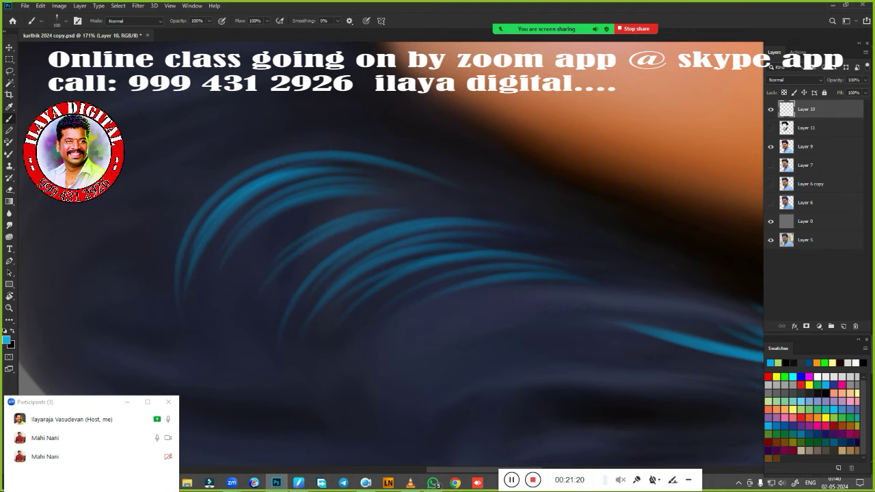
drag(294, 236, 438, 207)
scroll(430, 264, down, 3)
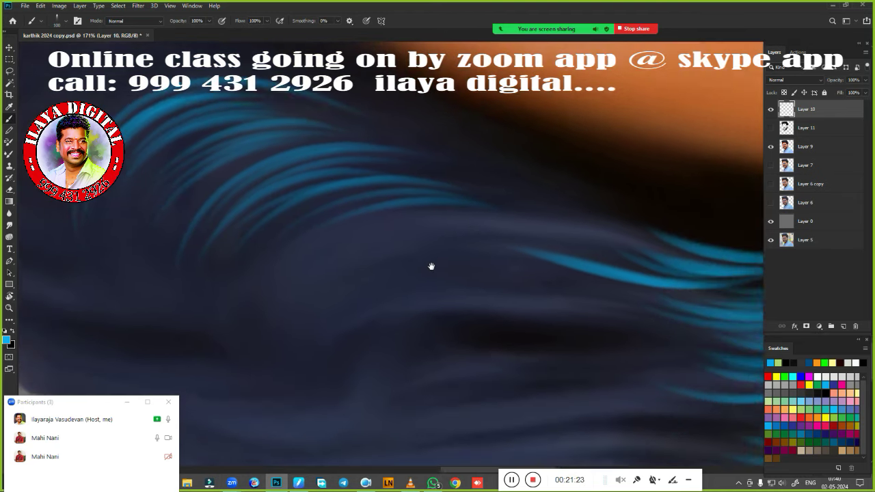
drag(247, 311, 441, 208)
drag(266, 267, 428, 210)
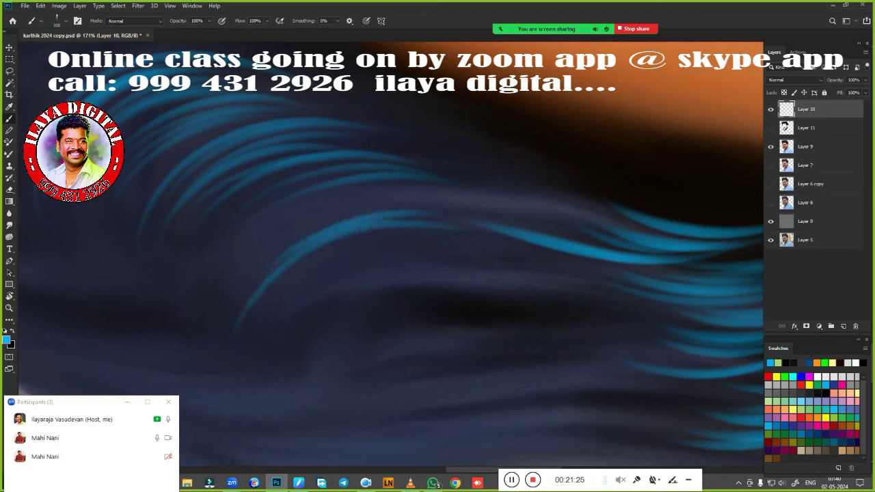
drag(270, 250, 452, 205)
Step: Add further cyan strands across the hair, including a long up-right sweep
drag(319, 219, 457, 197)
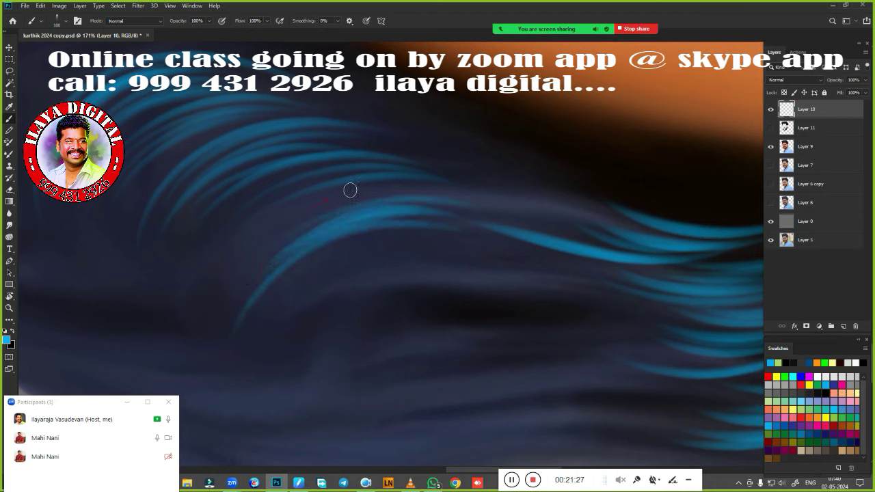
drag(274, 229, 472, 192)
drag(295, 205, 497, 186)
drag(333, 177, 568, 224)
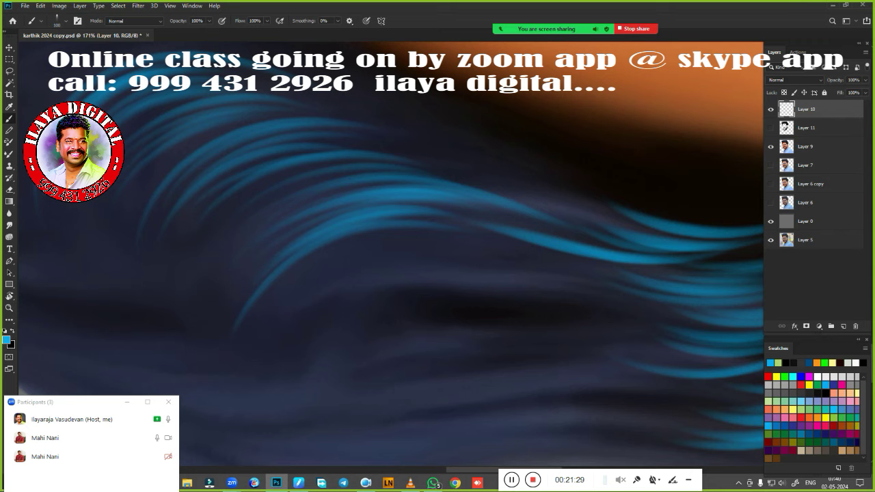
drag(306, 322, 635, 273)
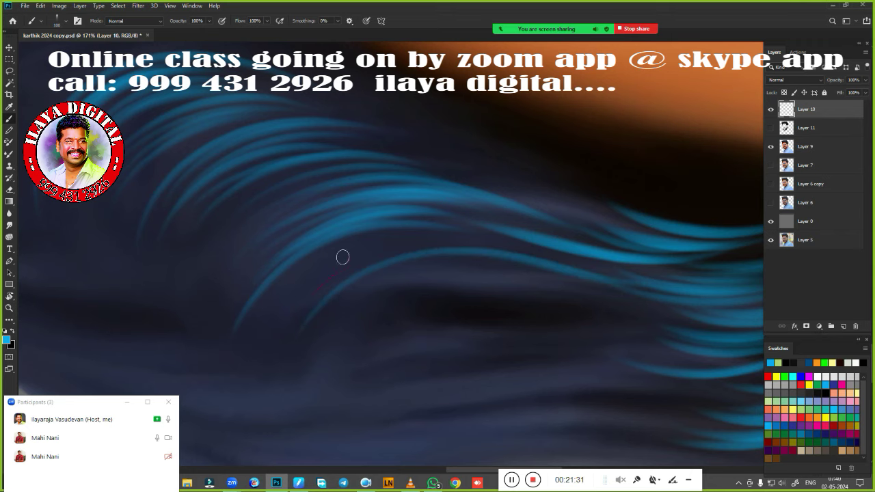
drag(308, 286, 383, 226)
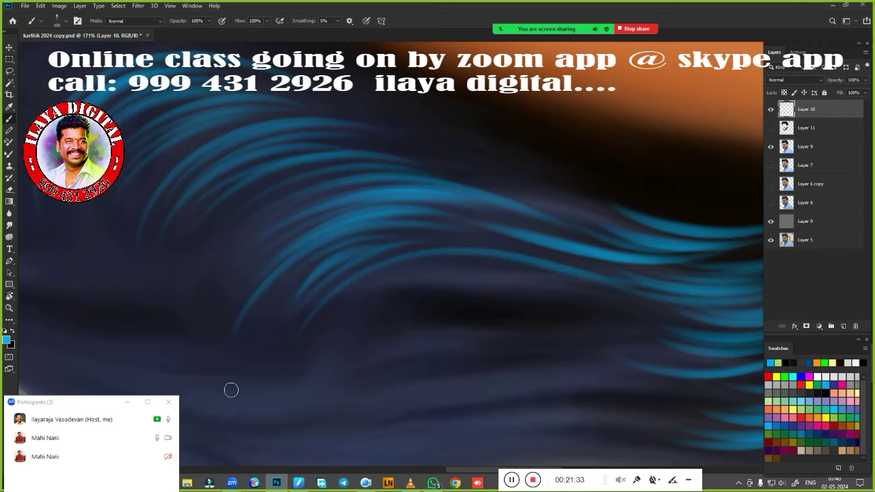
scroll(231, 390, down, 3)
Step: Paint a thin blue strand along the hairline, undoing two unwanted attempts
scroll(403, 336, down, 3)
scroll(414, 234, down, 2)
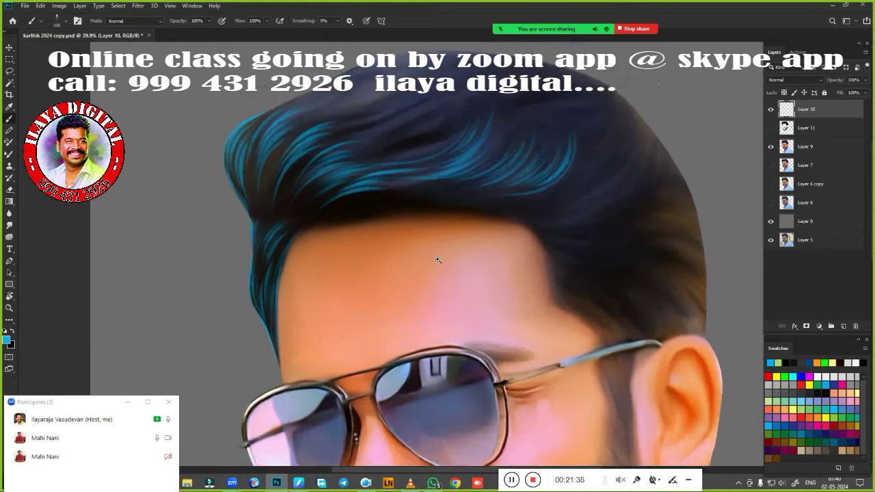
scroll(437, 260, up, 3)
scroll(475, 234, up, 2)
scroll(415, 319, up, 1)
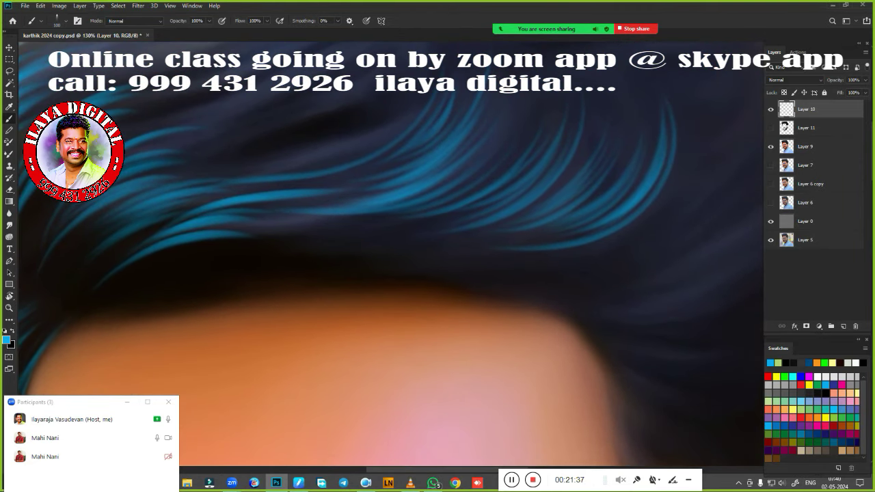
drag(570, 248, 484, 269)
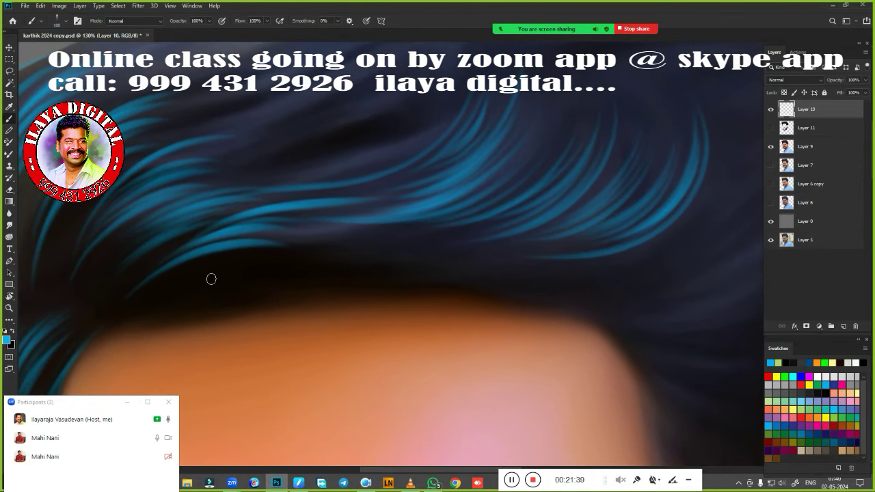
drag(245, 250, 552, 276)
key(ctrl+z)
drag(335, 242, 599, 284)
key(ctrl+z)
drag(316, 236, 717, 219)
Step: Add blue strands curving along the hairline and following the lower blue highlights
scroll(428, 333, down, 3)
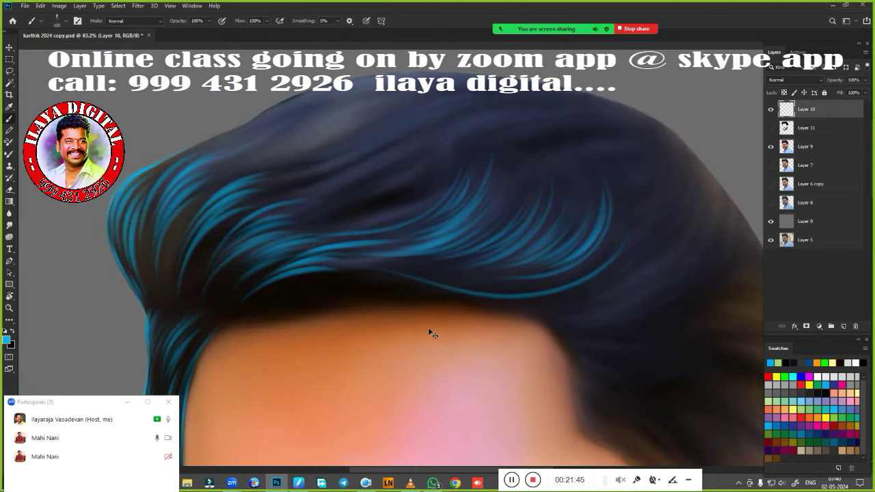
scroll(429, 333, up, 2)
scroll(429, 333, up, 1)
mouse_move(300, 240)
mouse_down()
mouse_move(517, 275)
mouse_move(728, 88)
mouse_up()
scroll(390, 297, up, 2)
scroll(533, 315, up, 2)
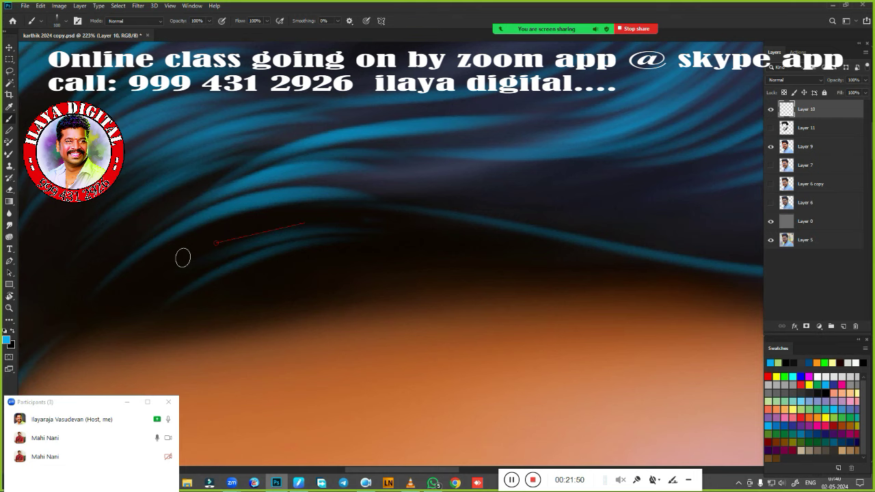
drag(220, 219, 301, 202)
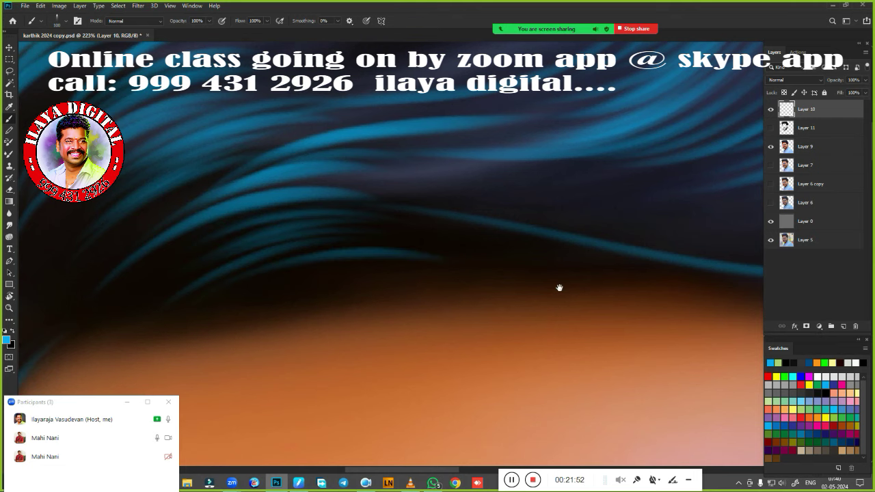
drag(561, 288, 328, 376)
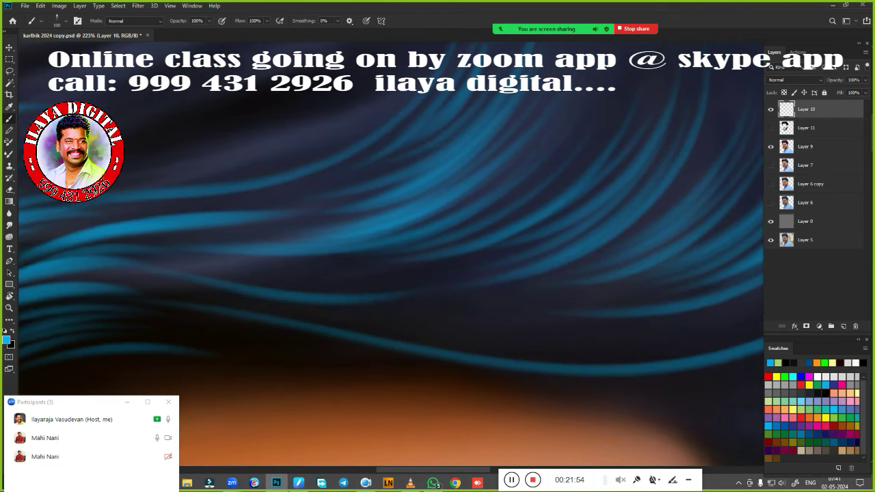
drag(273, 314, 466, 335)
drag(527, 346, 570, 346)
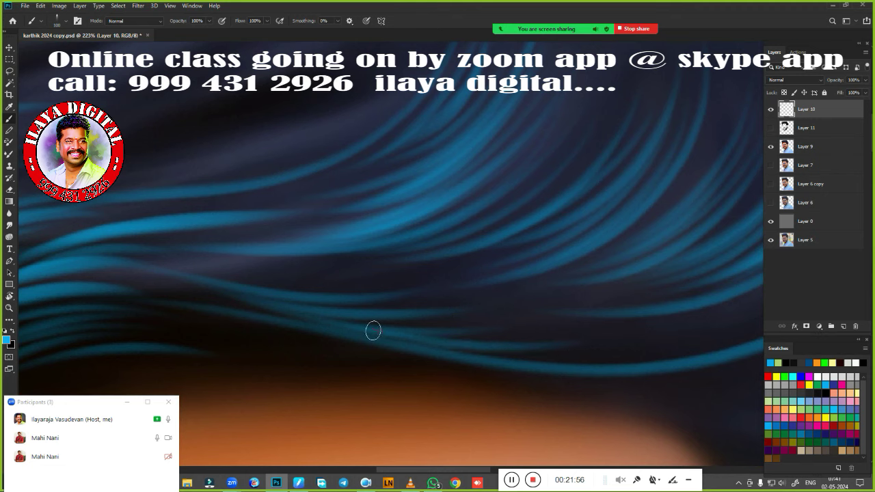
mouse_move(503, 317)
mouse_down()
mouse_move(139, 294)
mouse_move(483, 301)
mouse_up()
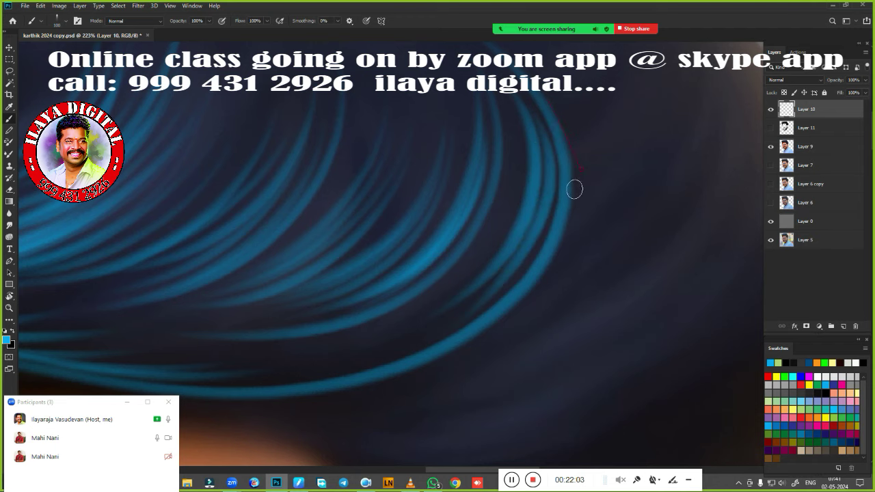
drag(571, 127, 582, 287)
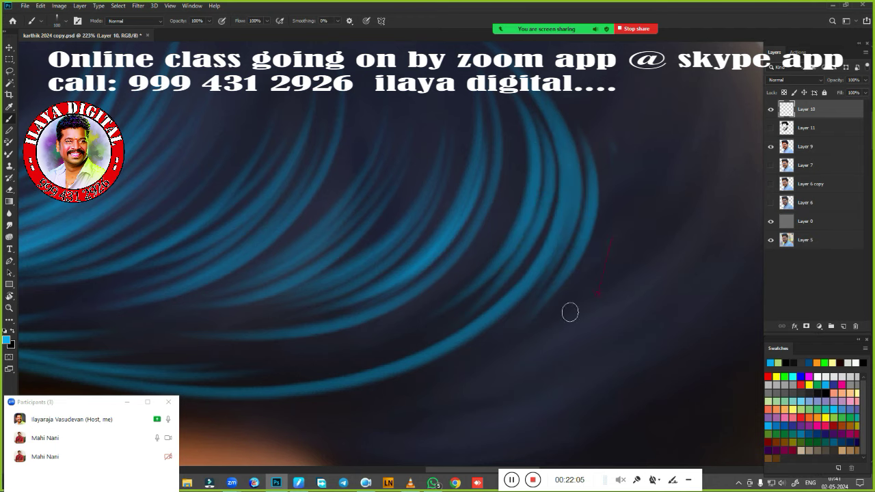
Step: Paint curved blue strands across the lower hair edge above the forehead
drag(488, 334, 661, 248)
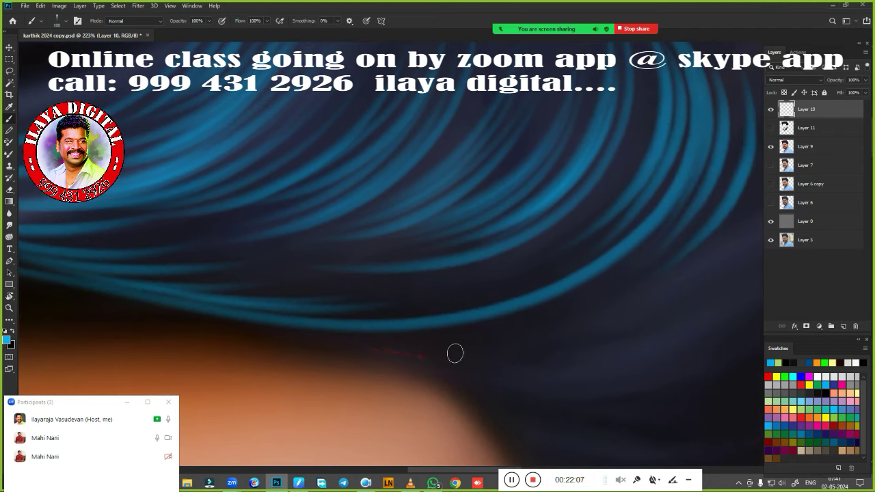
drag(396, 362, 624, 297)
drag(410, 338, 607, 286)
drag(399, 333, 592, 285)
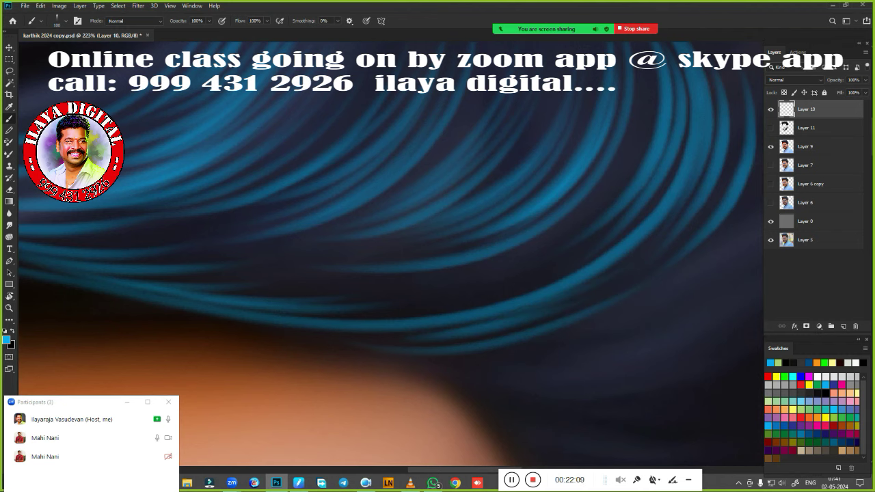
drag(623, 346, 553, 335)
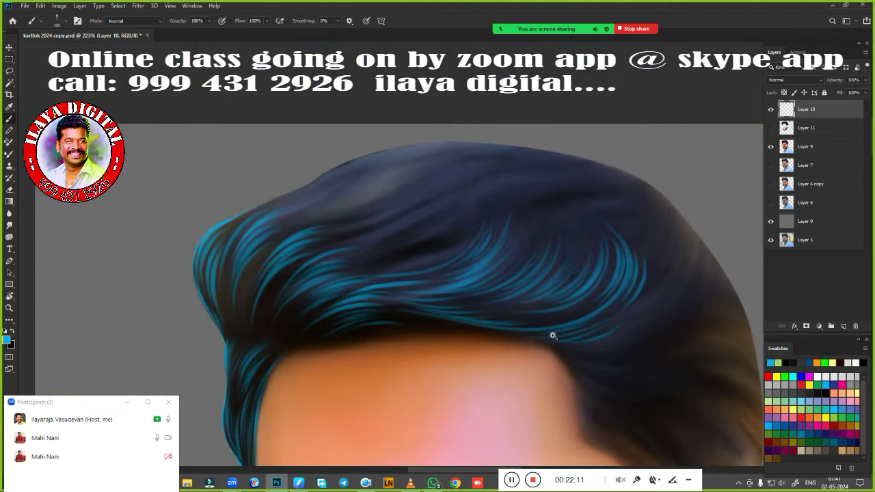
click(553, 336)
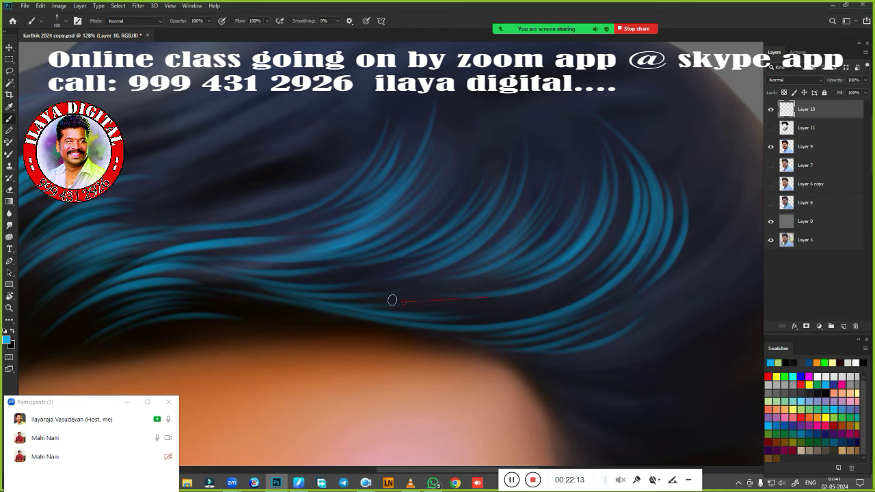
mouse_move(508, 348)
mouse_down()
mouse_move(475, 344)
mouse_move(529, 328)
mouse_up()
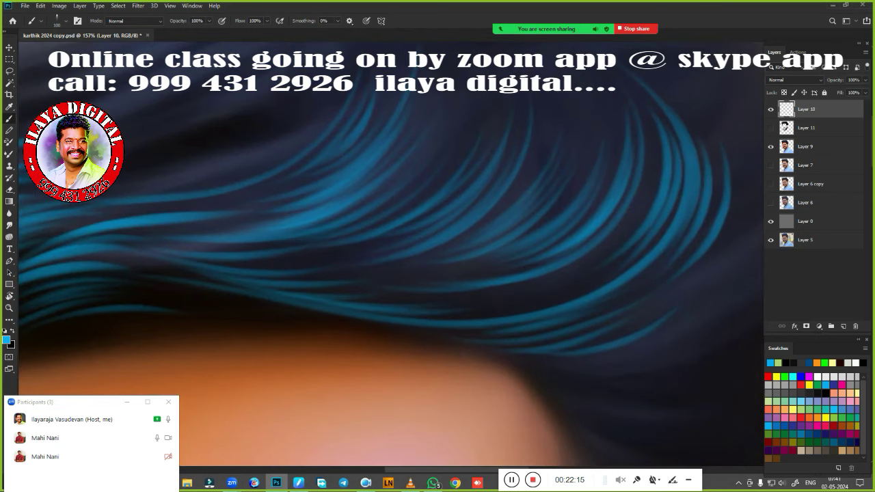
drag(647, 141, 508, 286)
drag(648, 150, 424, 301)
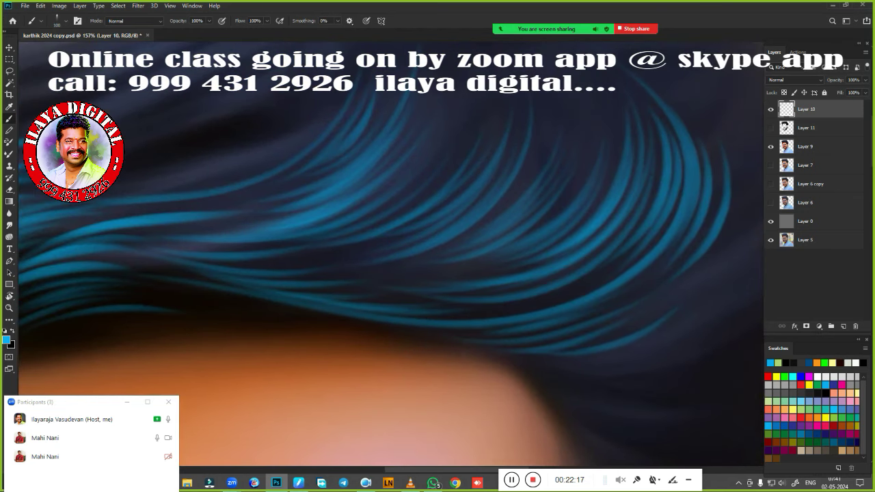
drag(543, 344, 433, 306)
Step: Paint bright blue strands curving down-left through the lower and middle hair
scroll(433, 305, up, 2)
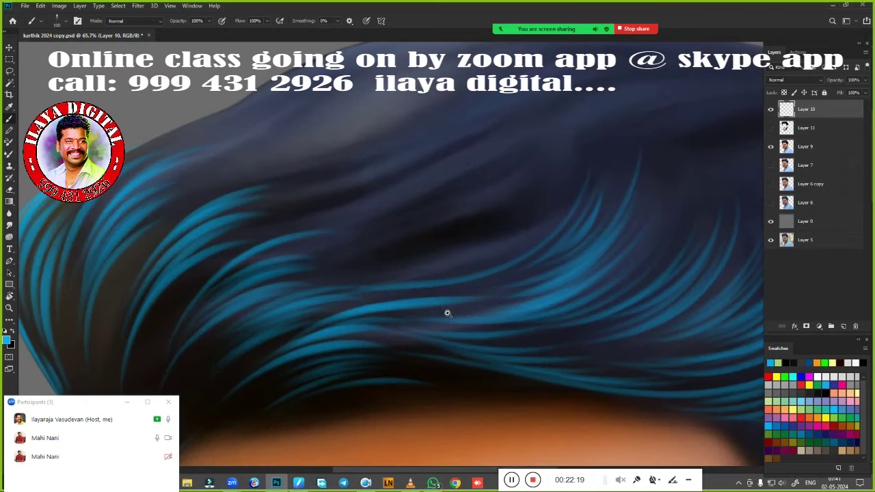
scroll(447, 313, up, 3)
scroll(397, 310, up, 1)
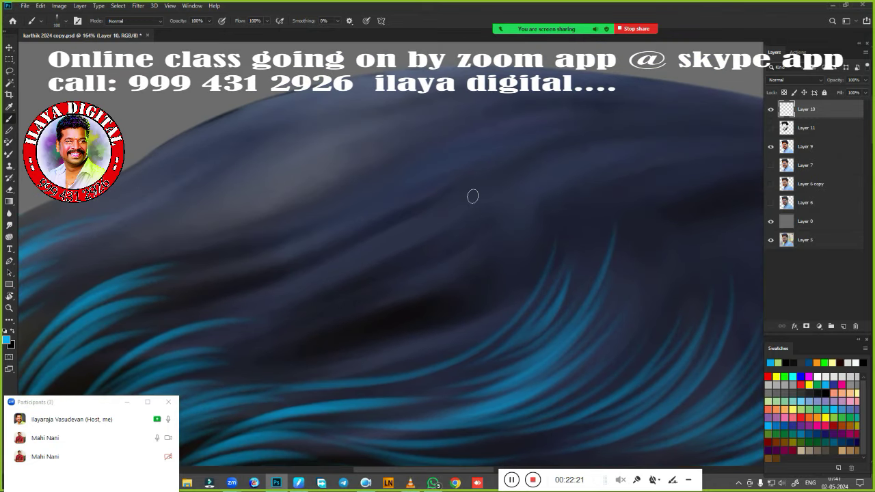
drag(464, 228, 314, 301)
mouse_move(463, 248)
mouse_down()
mouse_move(330, 306)
mouse_move(321, 323)
mouse_up()
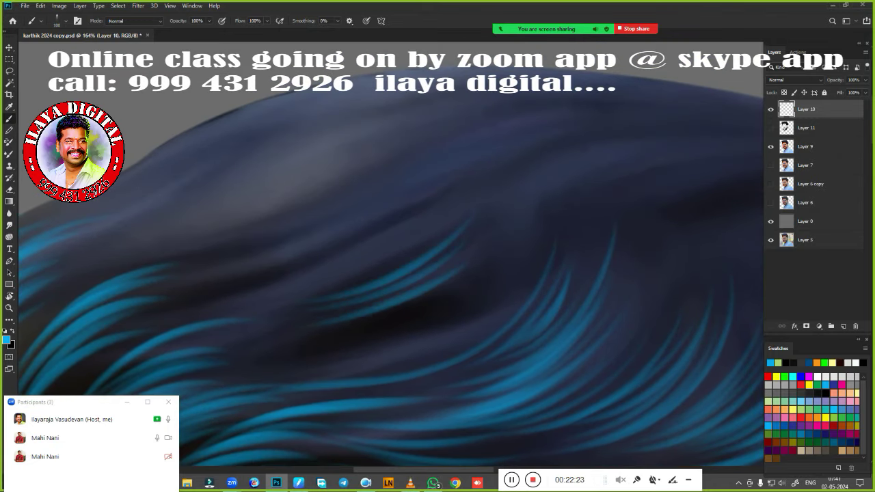
mouse_move(472, 291)
mouse_down()
mouse_move(335, 351)
mouse_move(541, 375)
mouse_up()
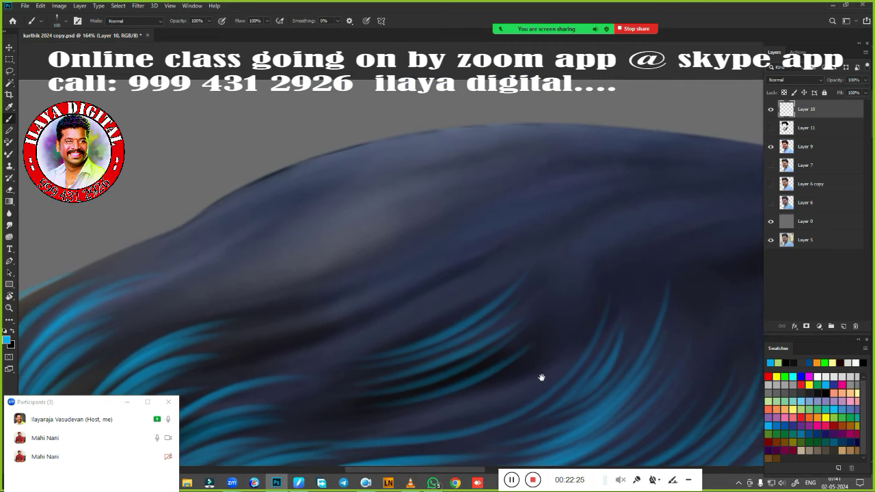
drag(513, 234, 387, 280)
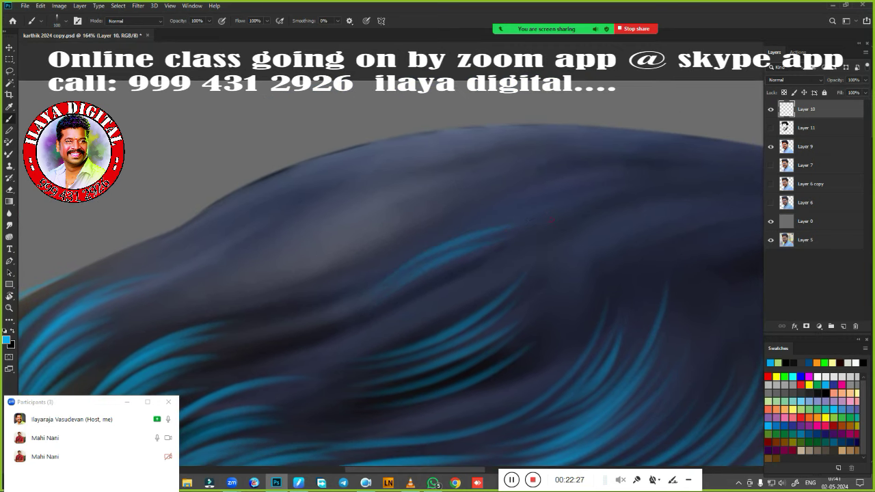
drag(483, 233, 414, 262)
mouse_move(542, 199)
mouse_down()
mouse_move(395, 253)
mouse_move(418, 223)
mouse_move(434, 223)
mouse_up()
Step: Add blue highlight strands along the top edge of the hair
drag(619, 160, 506, 181)
drag(663, 158, 553, 162)
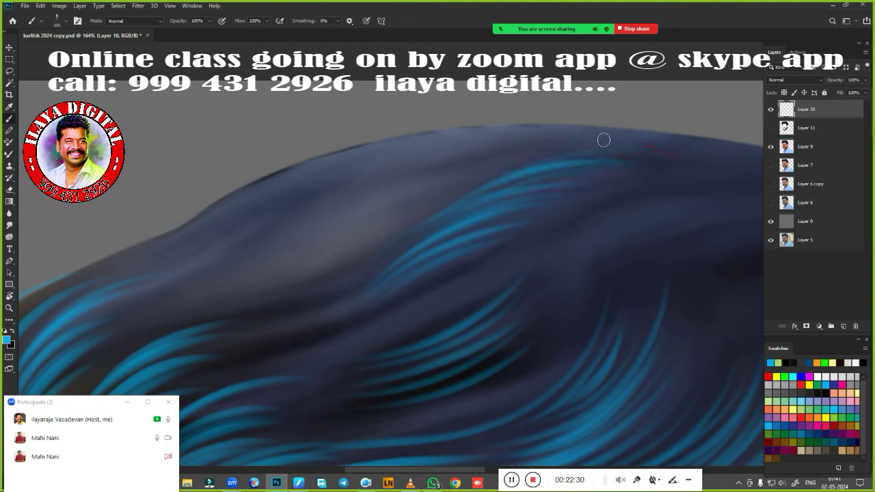
drag(604, 140, 502, 164)
drag(663, 136, 547, 147)
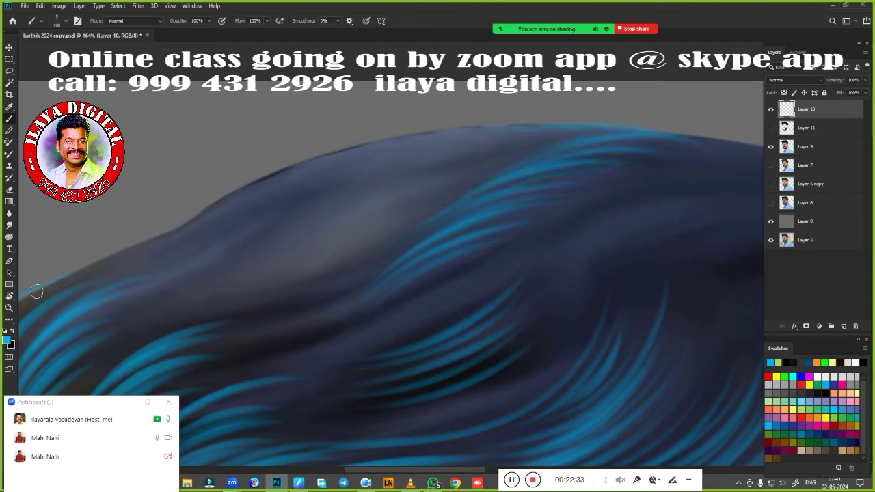
drag(179, 226, 87, 266)
drag(493, 120, 209, 198)
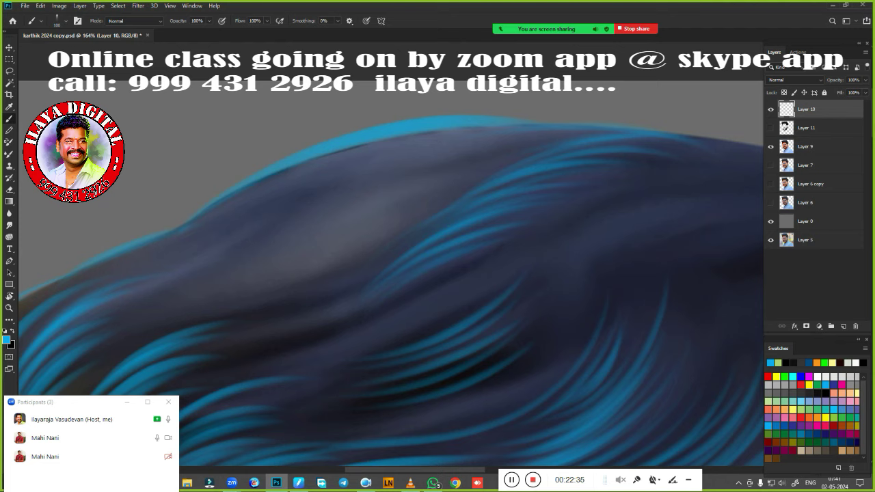
mouse_move(424, 161)
mouse_down()
mouse_move(294, 222)
mouse_move(311, 212)
mouse_move(304, 201)
mouse_up()
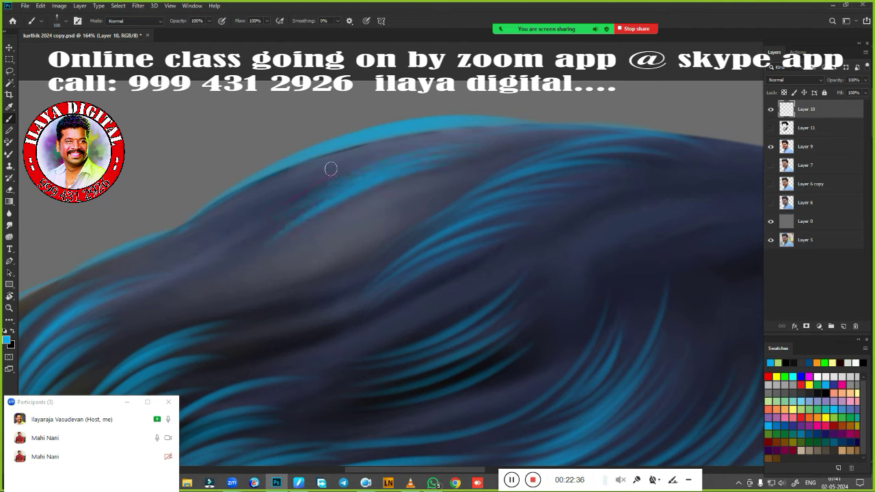
drag(522, 127, 298, 177)
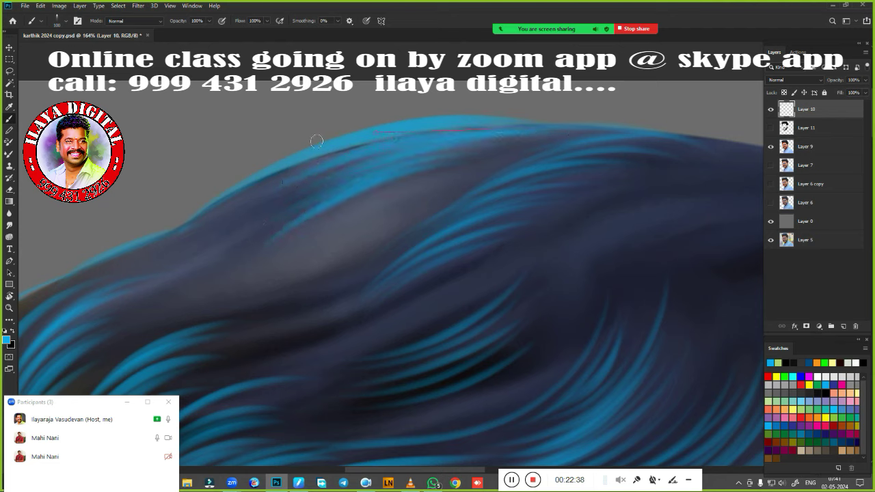
drag(235, 208, 296, 183)
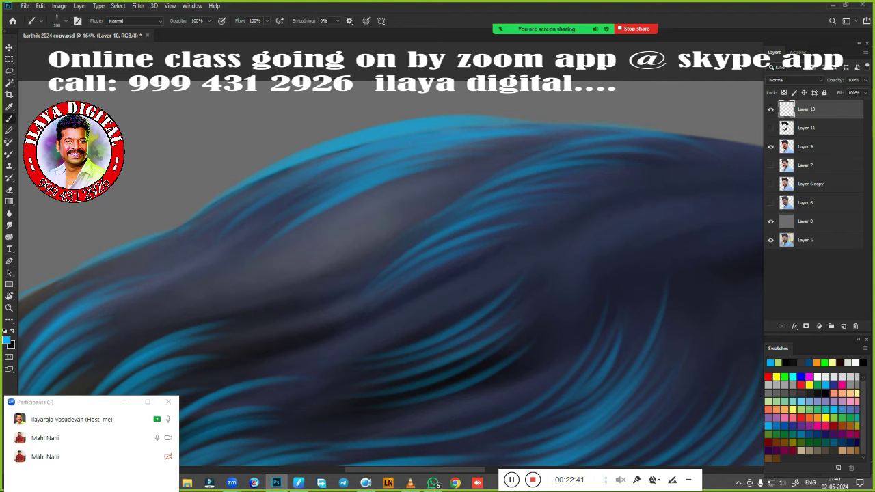
Step: Paint faint thin blue strands sweeping up-right across the dark middle hair band
drag(186, 299, 402, 219)
drag(228, 291, 405, 210)
drag(253, 269, 383, 223)
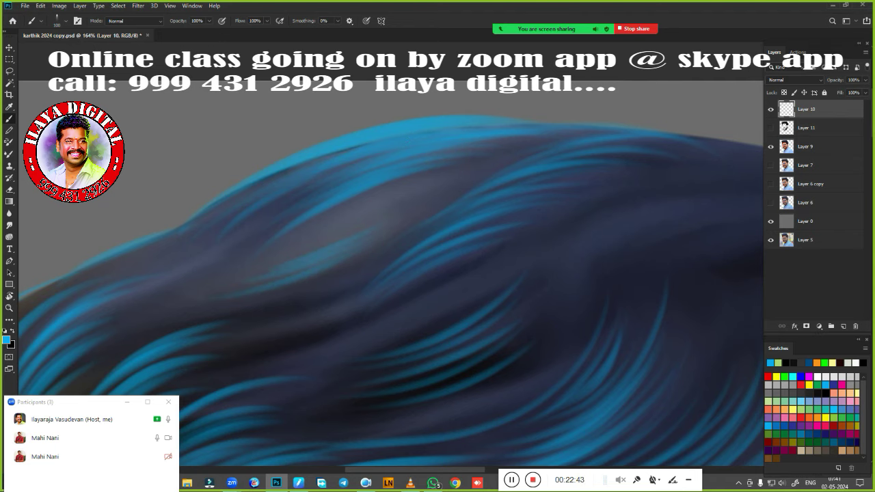
drag(301, 255, 457, 175)
scroll(486, 196, down, 3)
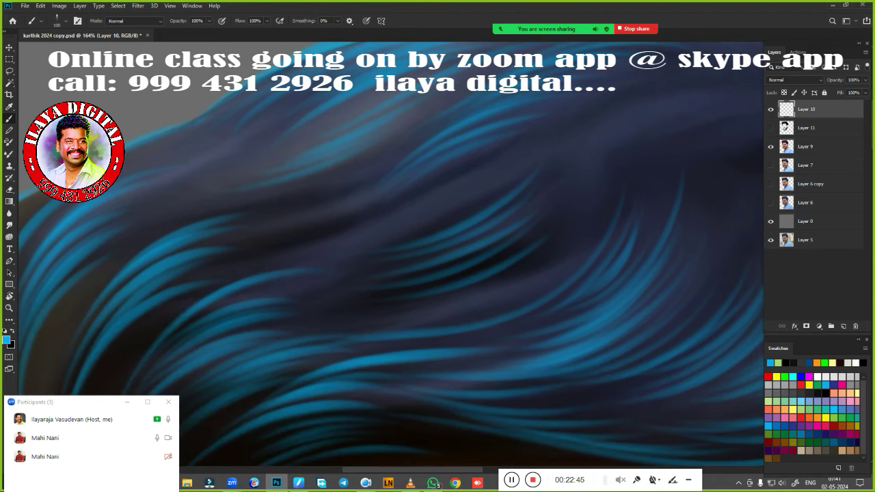
drag(205, 226, 384, 174)
drag(276, 249, 449, 218)
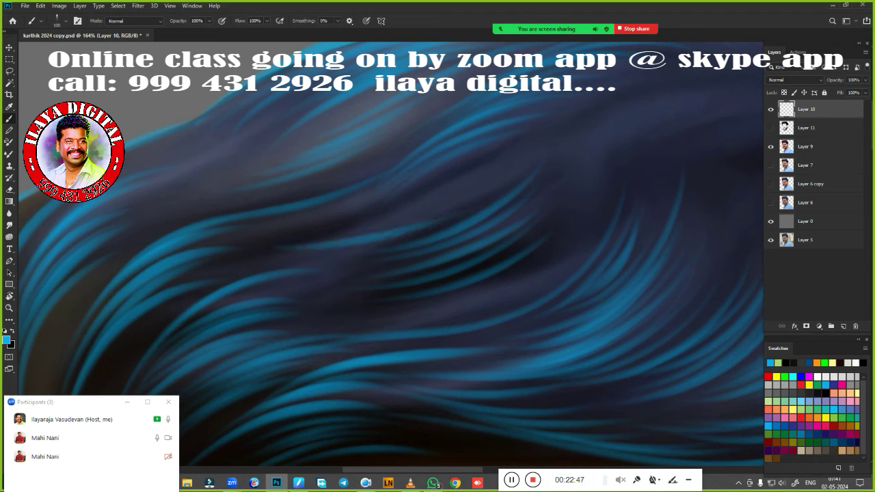
mouse_move(331, 250)
mouse_down()
mouse_move(437, 227)
mouse_move(458, 209)
mouse_up()
mouse_move(370, 221)
mouse_down()
mouse_move(483, 185)
mouse_move(501, 163)
mouse_up()
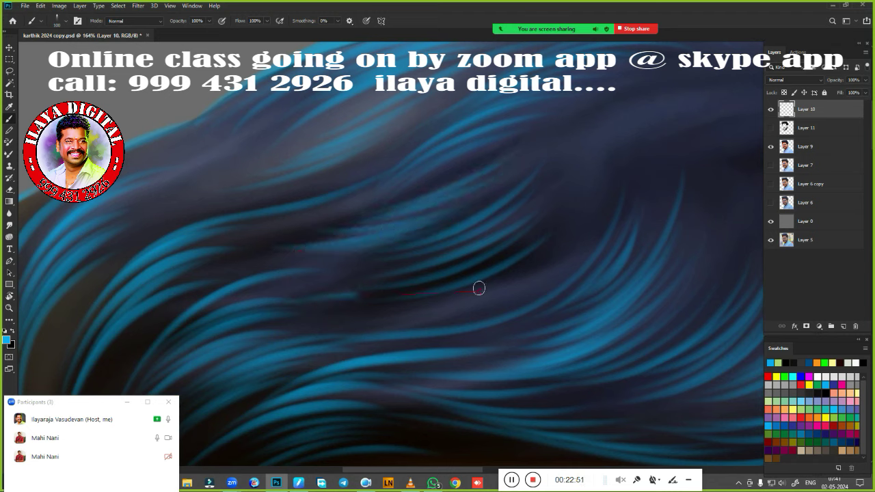
drag(410, 301, 488, 290)
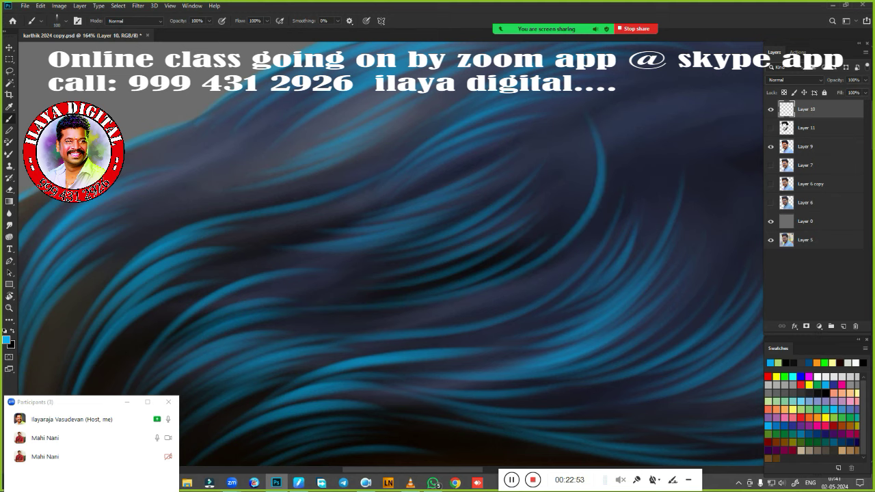
Step: Zoom out and pan to bring the whole head into view
scroll(491, 287, down, 5)
scroll(394, 270, up, 2)
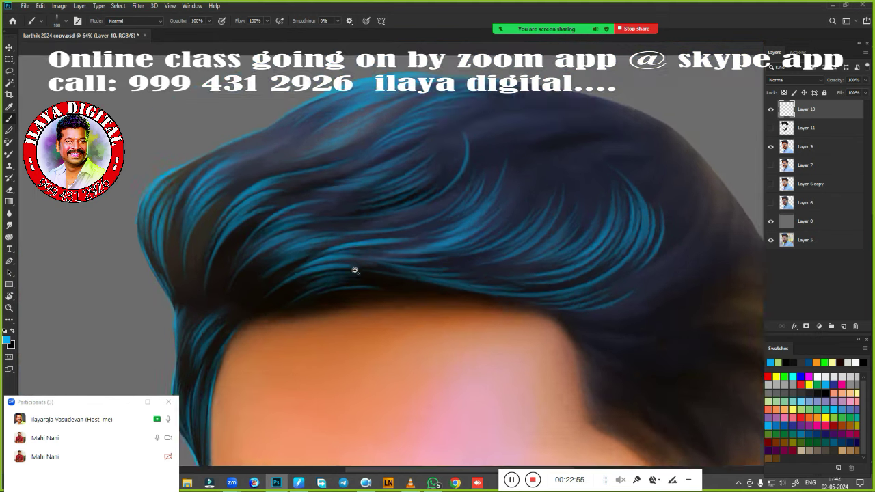
scroll(353, 272, up, 2)
scroll(348, 268, up, 1)
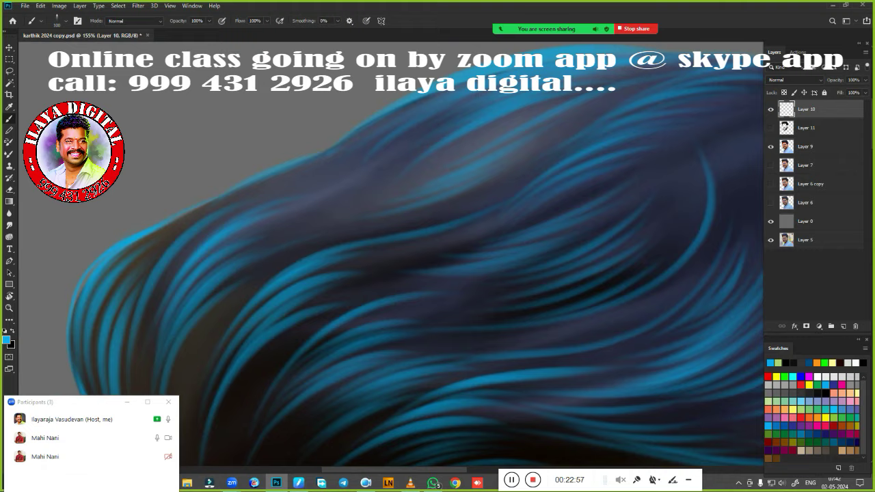
scroll(398, 335, down, 1)
scroll(597, 362, up, 1)
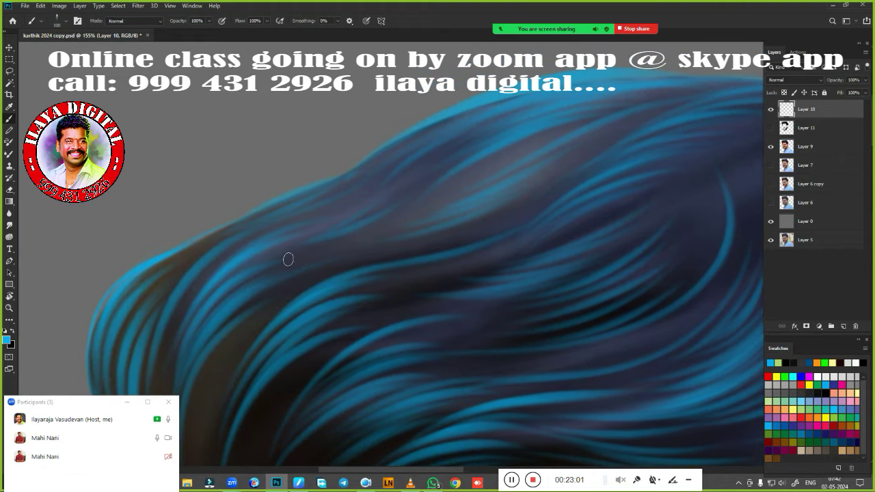
drag(506, 333, 202, 311)
scroll(202, 312, down, 2)
scroll(172, 285, down, 3)
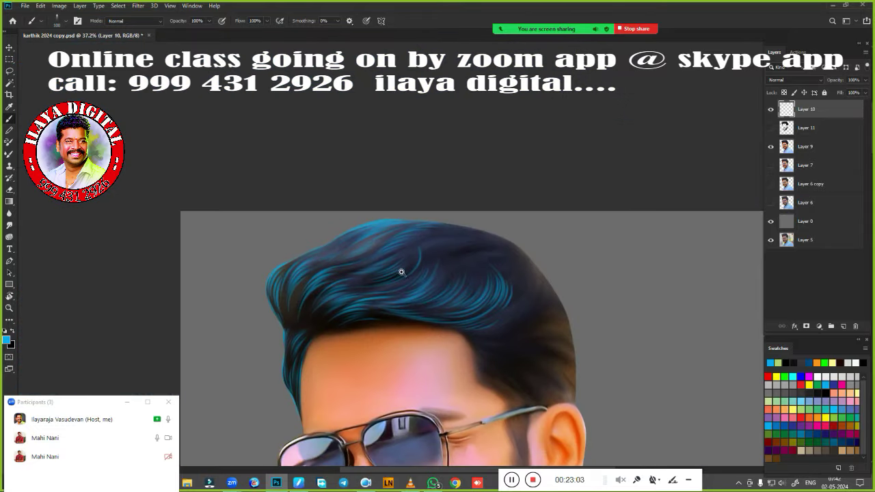
drag(401, 270, 424, 195)
Step: Toggle Layer 11 to compare its darker hair rendering, leaving it visible
scroll(337, 259, up, 2)
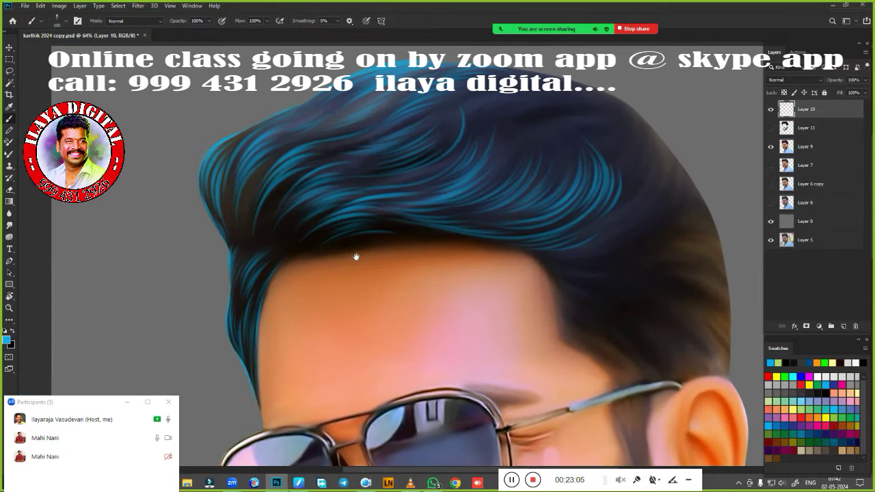
scroll(368, 250, up, 2)
drag(367, 250, 369, 258)
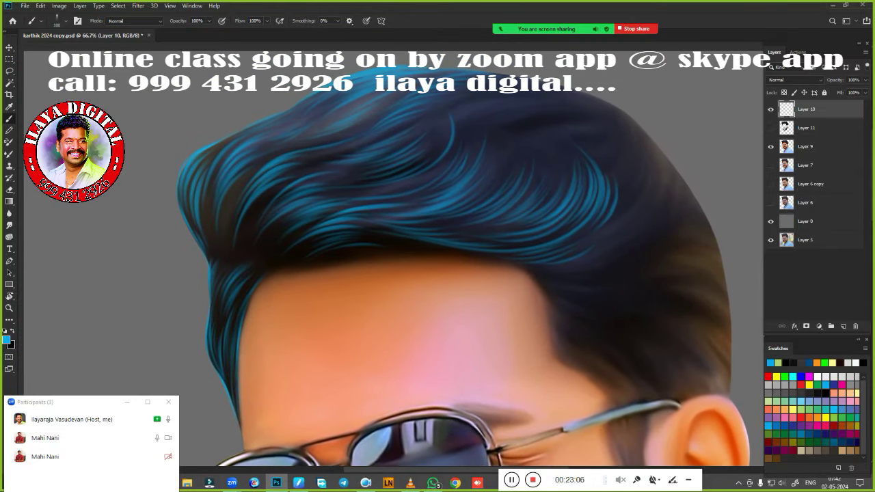
click(770, 127)
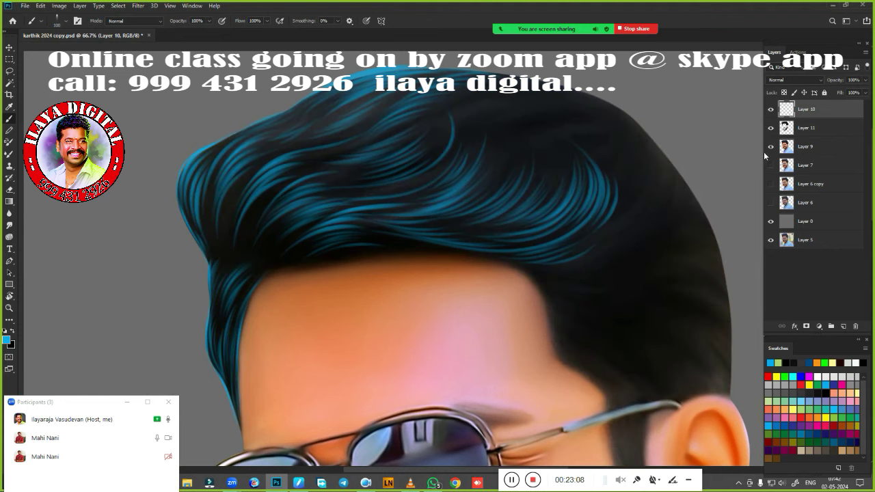
scroll(501, 281, down, 3)
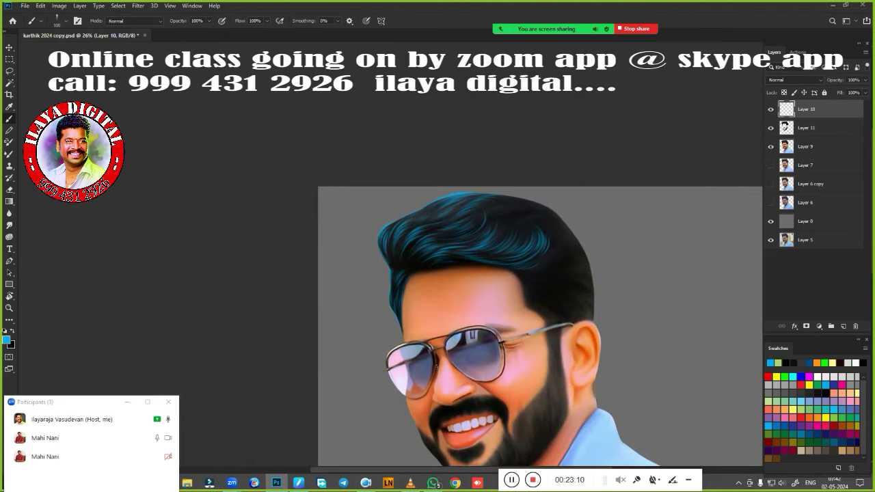
click(770, 129)
click(770, 129)
Step: Paint a blue strand curving up from the forehead hairline, then check the whole head
scroll(540, 285, up, 3)
scroll(556, 287, up, 1)
scroll(431, 294, up, 1)
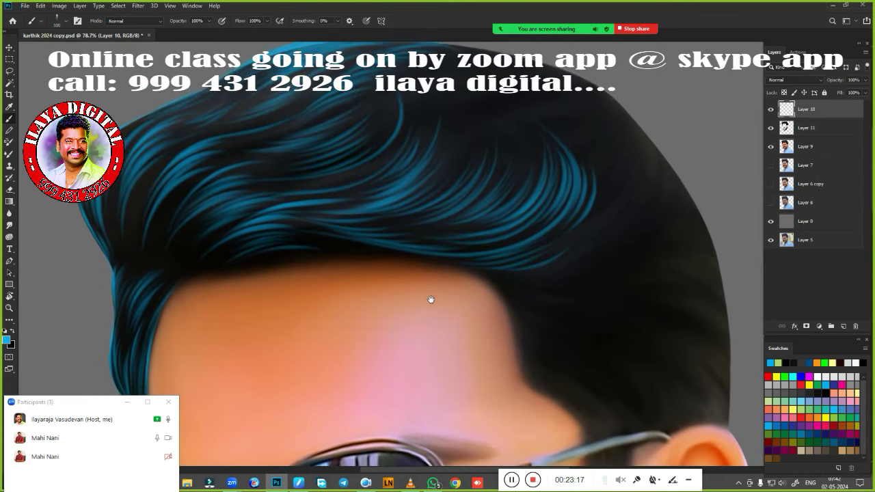
scroll(423, 297, up, 1)
scroll(382, 280, up, 1)
scroll(406, 314, up, 2)
scroll(406, 314, up, 3)
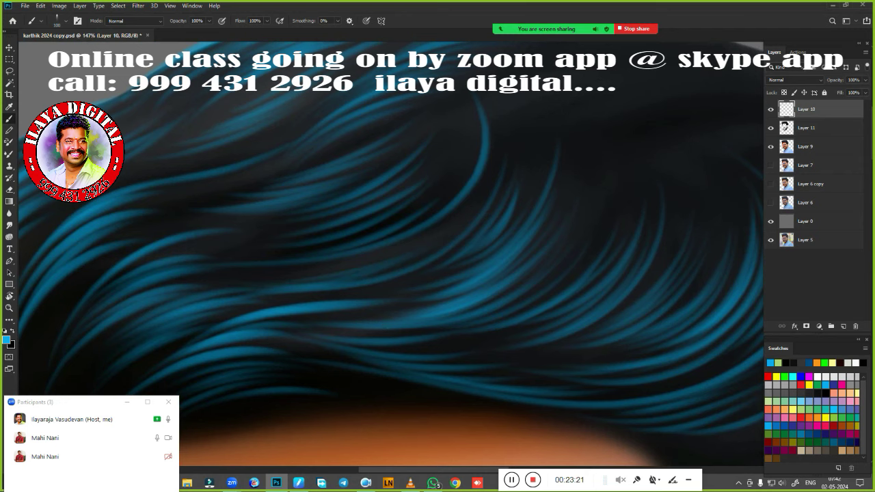
scroll(433, 239, down, 4)
scroll(435, 235, down, 1)
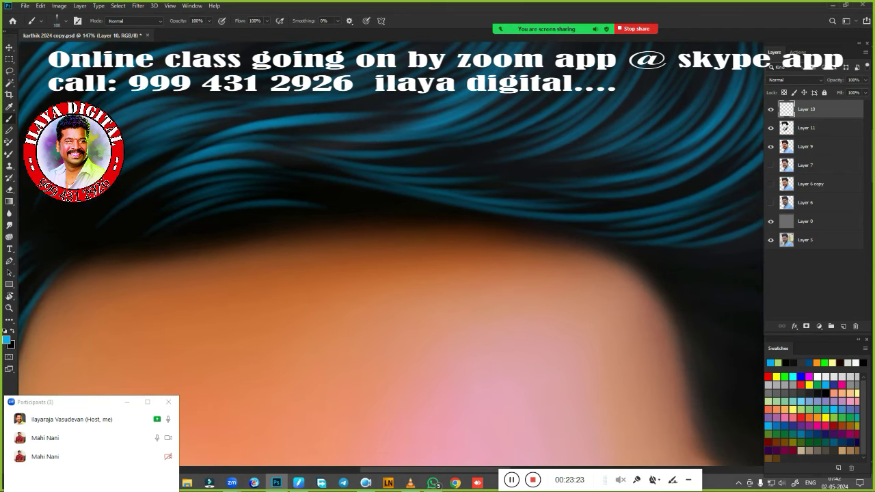
mouse_move(524, 240)
mouse_down()
mouse_move(379, 309)
mouse_move(476, 311)
mouse_up()
drag(388, 271, 540, 51)
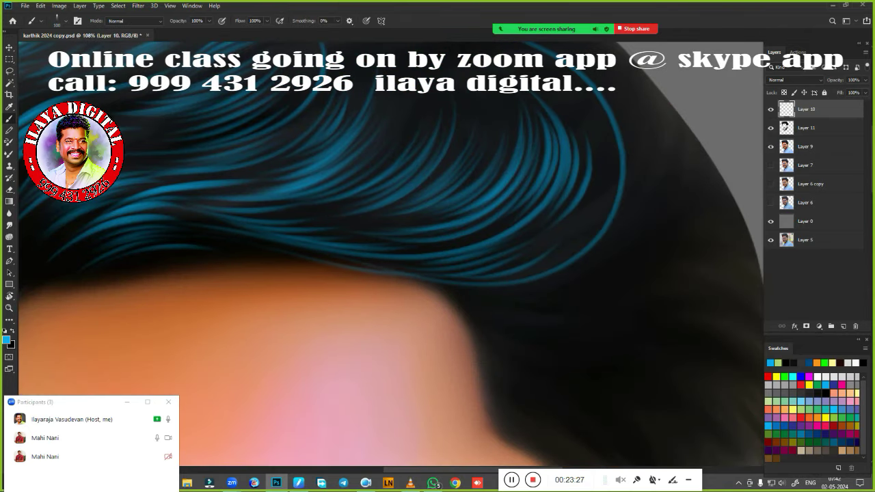
mouse_move(506, 253)
mouse_down()
mouse_move(446, 293)
mouse_move(488, 312)
mouse_up()
Step: Zoom far into the hair and rotate the canvas to follow its curve
mouse_move(473, 240)
mouse_down()
mouse_move(485, 249)
mouse_move(279, 248)
mouse_move(287, 360)
mouse_up()
key(r)
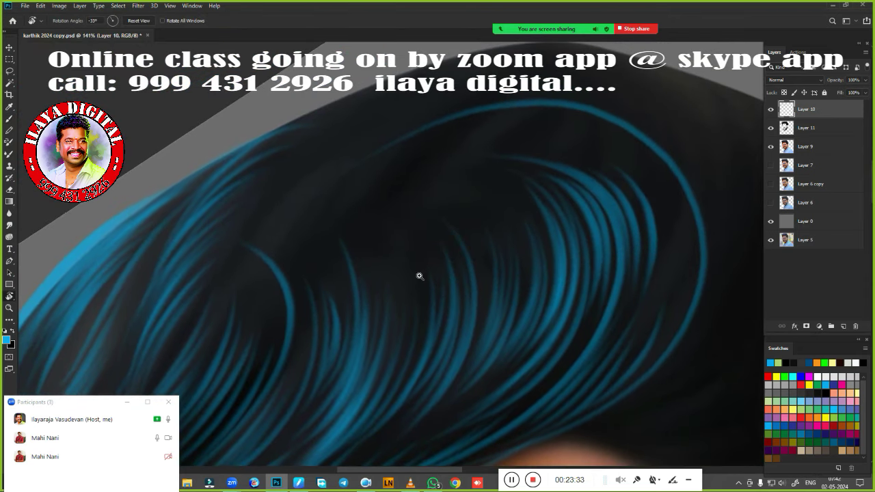
drag(420, 276, 355, 374)
scroll(363, 362, down, 1)
scroll(378, 346, down, 1)
scroll(390, 348, down, 1)
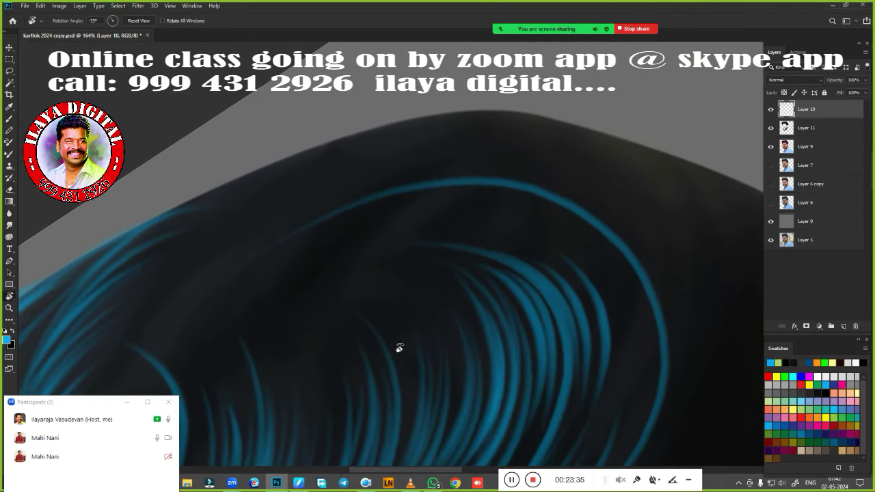
key(b)
scroll(394, 339, up, 1)
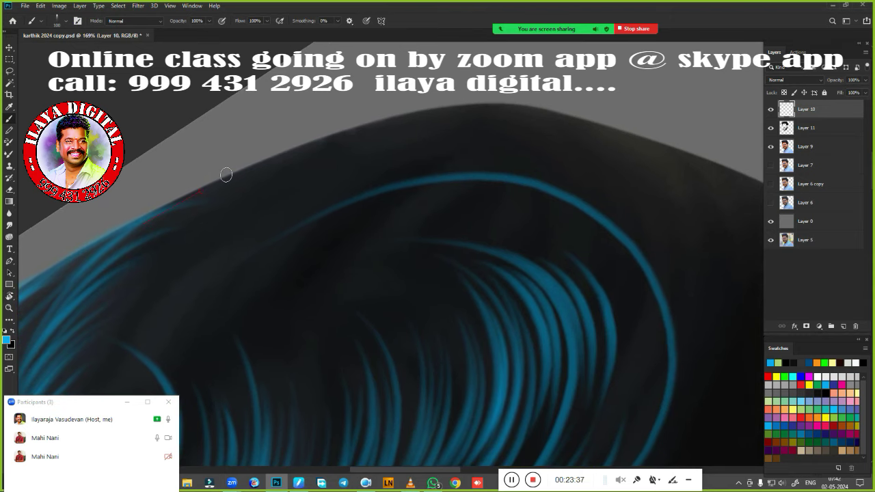
Step: Paint blue highlight strands along the upper and left edges of the hair
mouse_move(226, 175)
mouse_down()
mouse_move(160, 203)
mouse_move(276, 157)
mouse_move(545, 108)
mouse_up()
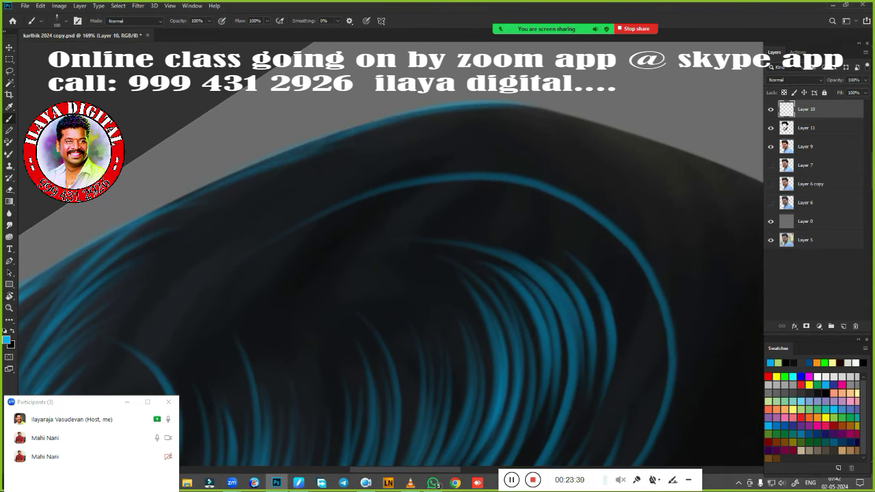
drag(492, 108, 658, 142)
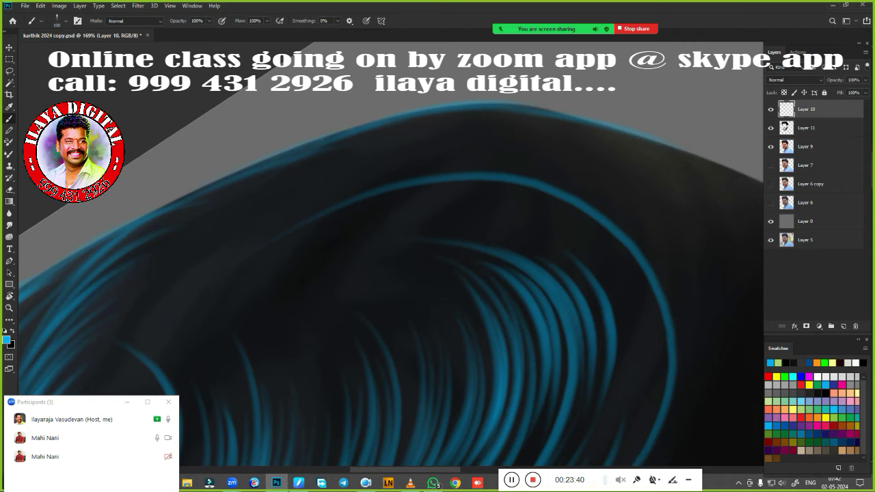
mouse_move(280, 221)
mouse_down()
mouse_move(348, 164)
mouse_move(510, 135)
mouse_up()
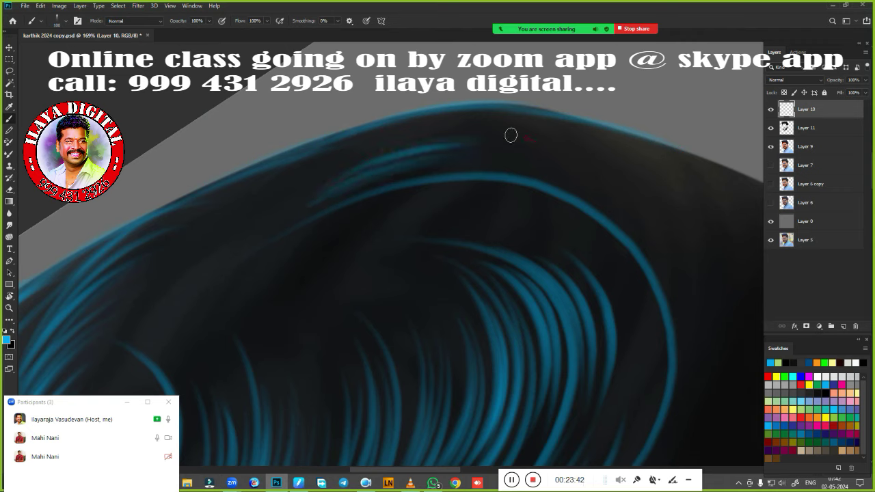
drag(570, 125, 435, 115)
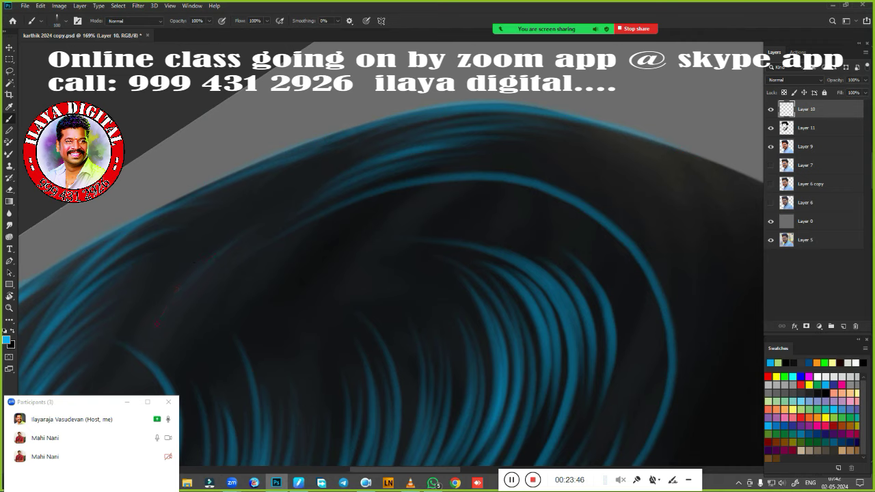
drag(225, 212, 299, 183)
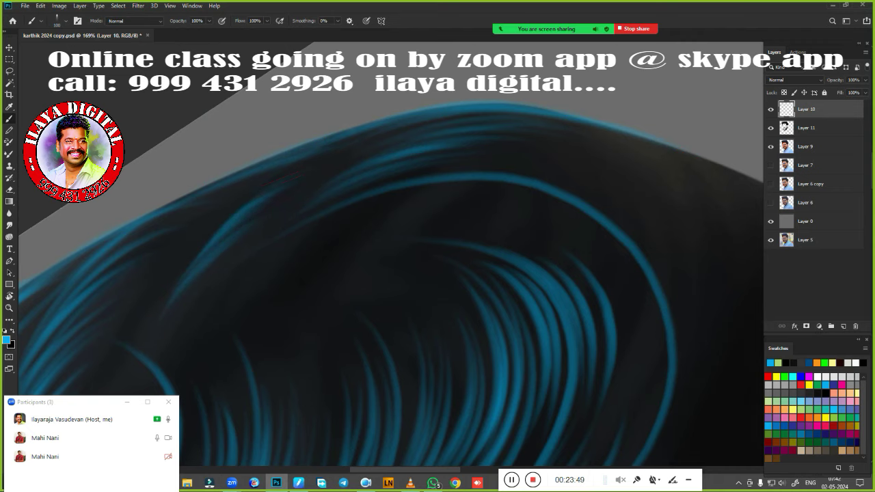
mouse_move(212, 204)
mouse_down()
mouse_move(338, 133)
mouse_move(351, 244)
mouse_up()
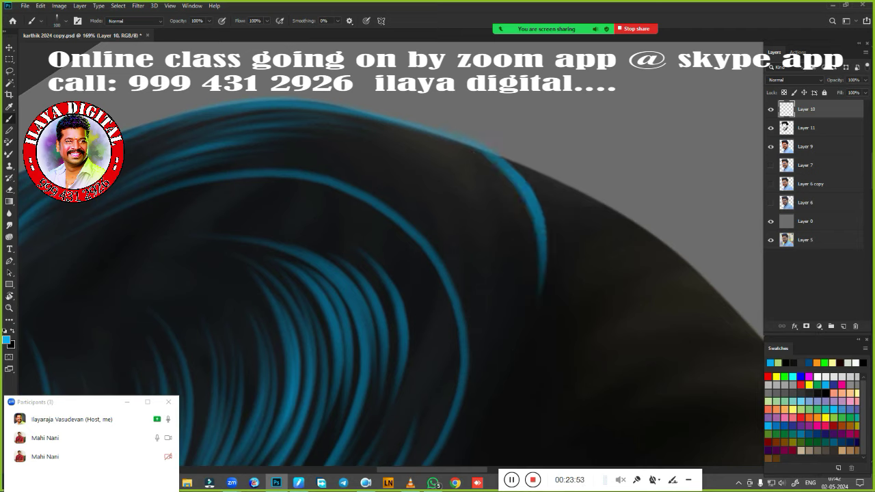
Step: Add several thin blue strands along the right edge of the hair
mouse_move(553, 274)
mouse_down()
mouse_move(526, 178)
mouse_move(550, 270)
mouse_up()
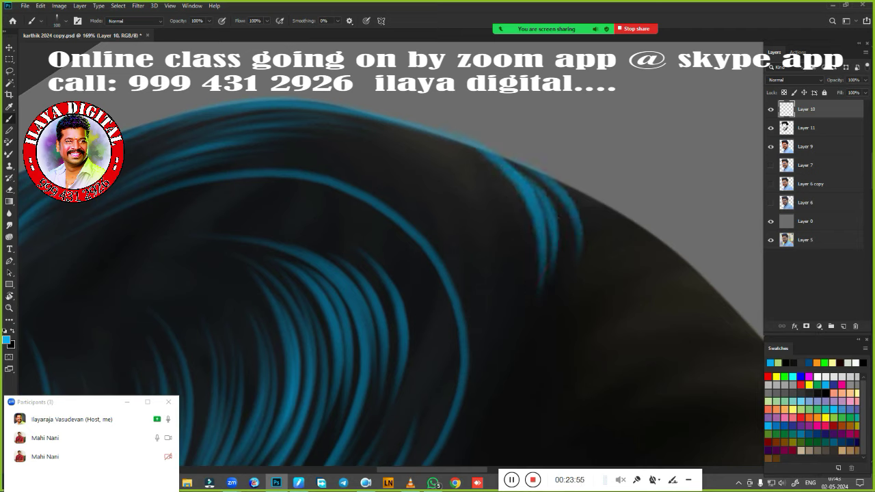
mouse_move(573, 224)
mouse_down()
mouse_move(556, 172)
mouse_move(595, 276)
mouse_up()
drag(595, 195, 619, 270)
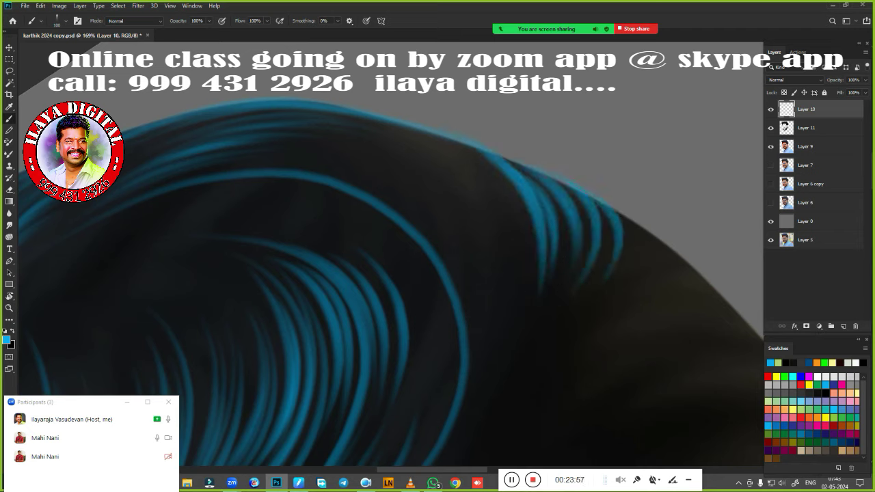
drag(514, 166, 553, 224)
mouse_move(568, 195)
mouse_down()
mouse_move(556, 259)
mouse_move(584, 236)
mouse_move(571, 259)
mouse_up()
Step: Paint curved blue strands following the hair across the top of the crown
mouse_move(400, 156)
mouse_down()
mouse_move(496, 260)
mouse_move(496, 305)
mouse_up()
mouse_move(445, 206)
mouse_down()
mouse_move(488, 315)
mouse_move(453, 203)
mouse_up()
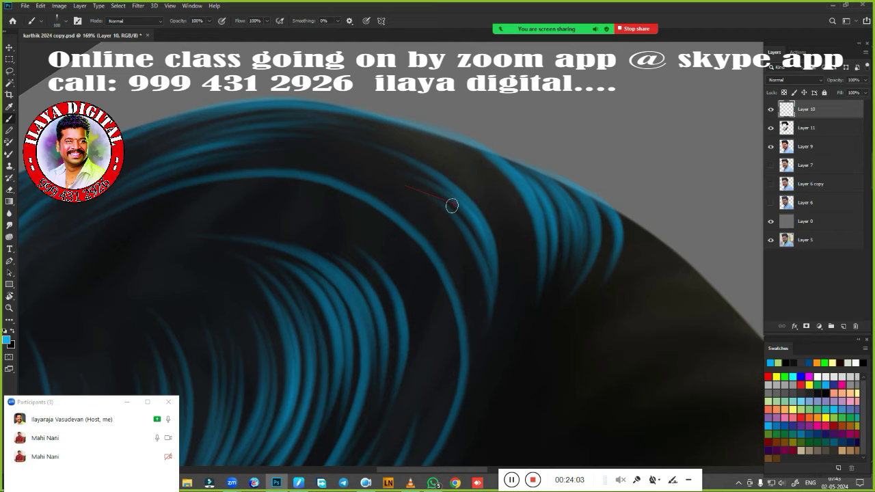
drag(431, 147, 495, 273)
drag(434, 156, 499, 260)
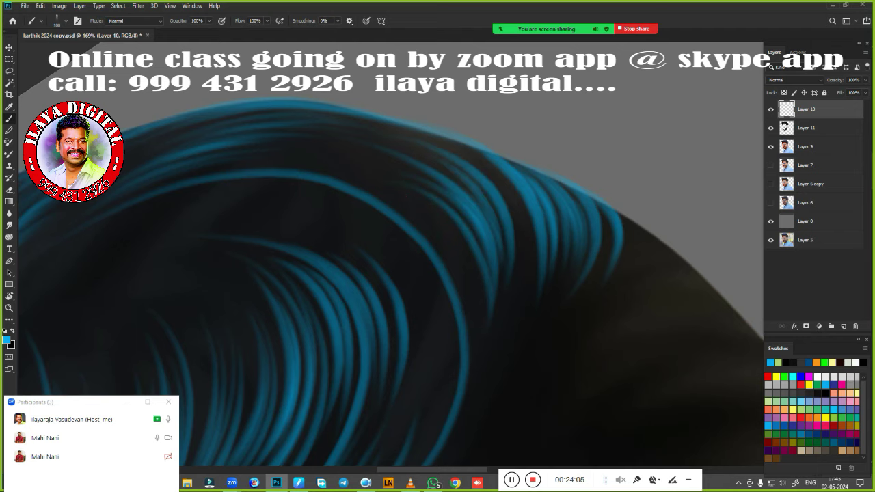
drag(393, 123, 472, 272)
drag(489, 169, 523, 276)
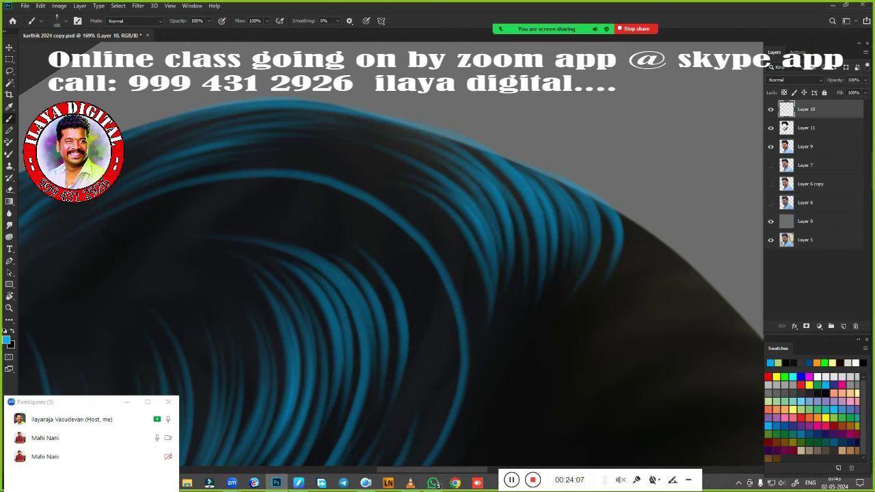
mouse_move(419, 195)
mouse_down()
mouse_move(482, 316)
mouse_move(707, 342)
mouse_up()
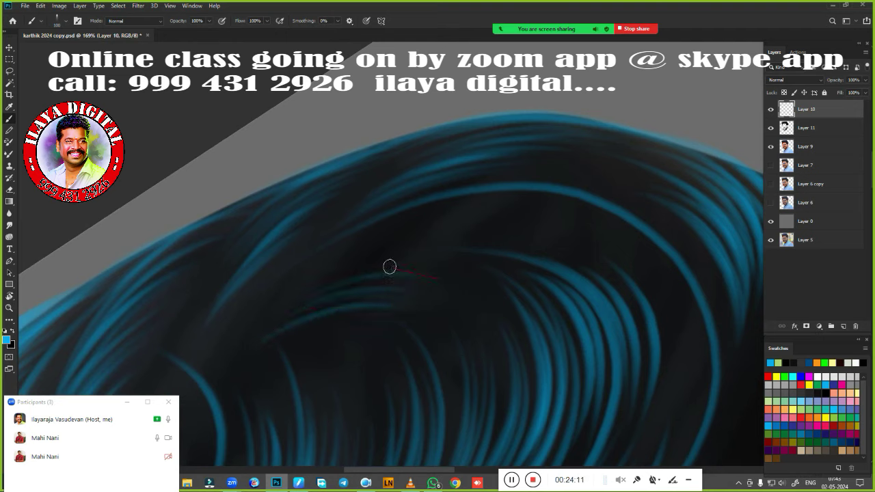
drag(396, 244, 482, 234)
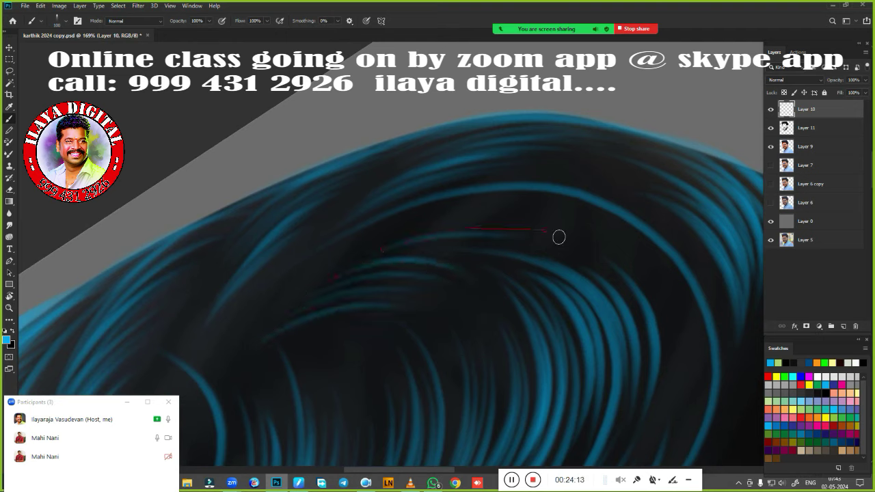
Step: Add faint blue strands curving down through the centre and right of the hair
drag(410, 209, 431, 176)
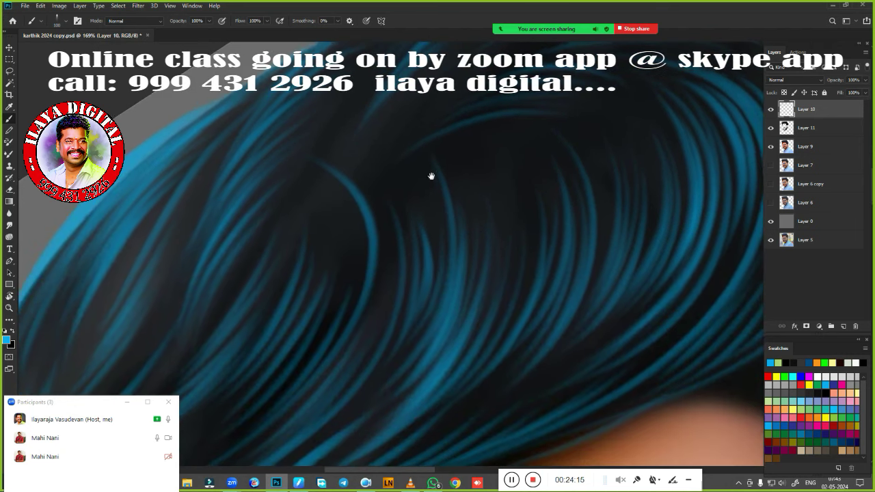
drag(314, 164, 390, 267)
mouse_move(362, 176)
mouse_down()
mouse_move(409, 262)
mouse_move(414, 257)
mouse_up()
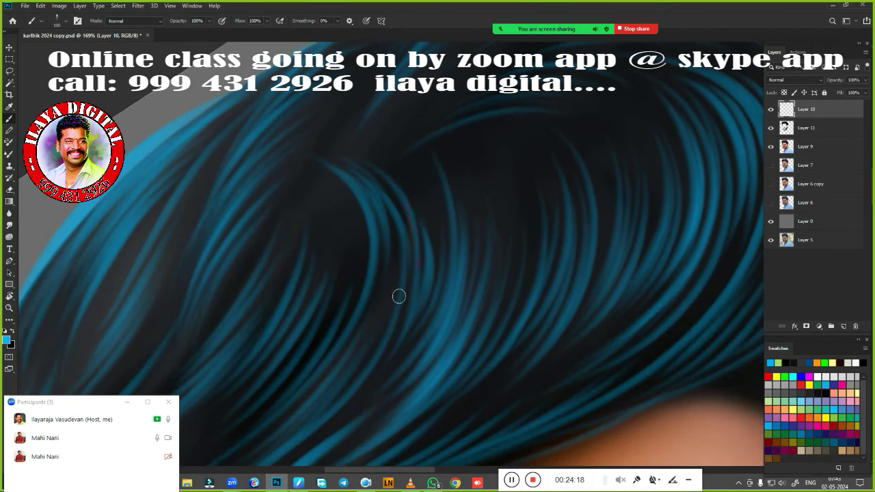
drag(482, 158, 516, 250)
drag(472, 156, 510, 243)
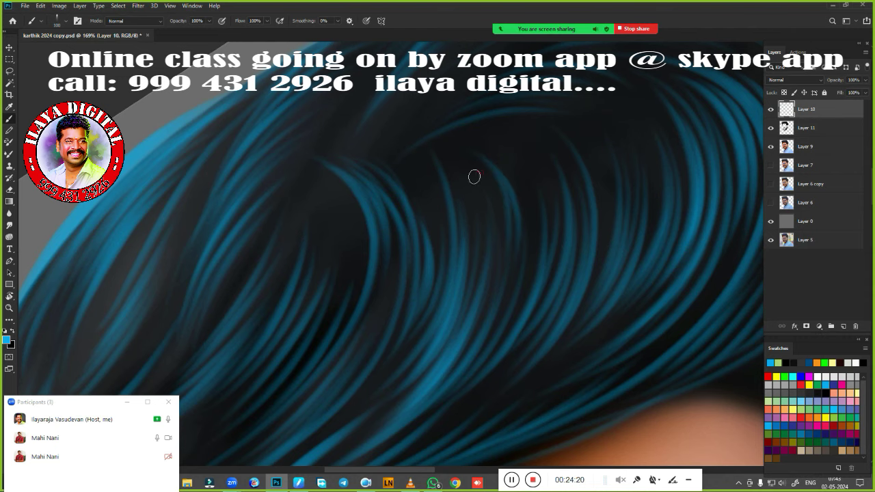
drag(473, 176, 503, 270)
drag(469, 200, 491, 260)
mouse_move(609, 202)
mouse_down()
mouse_move(573, 322)
mouse_move(435, 217)
mouse_move(502, 229)
mouse_move(326, 248)
mouse_move(374, 267)
mouse_up()
Step: Fan thin blue strands through the temple hair, undoing one misplaced stroke
drag(301, 230, 315, 276)
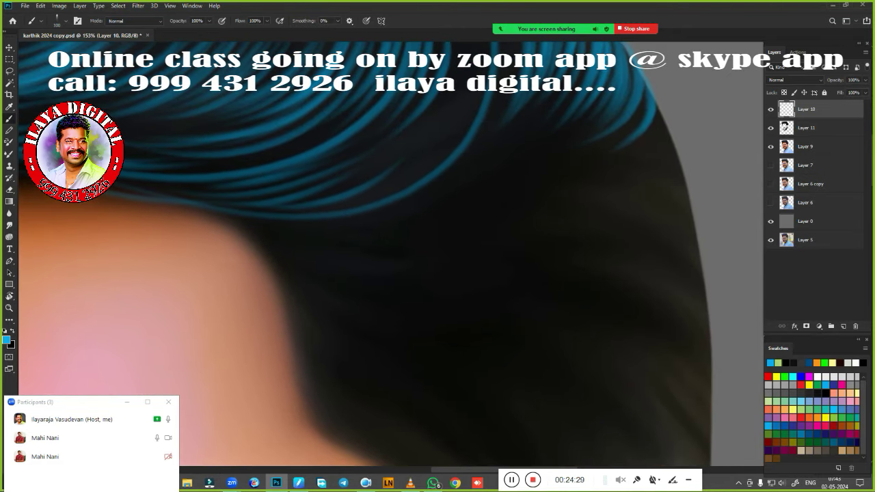
drag(248, 237, 478, 367)
key(ctrl+z)
drag(311, 188, 450, 280)
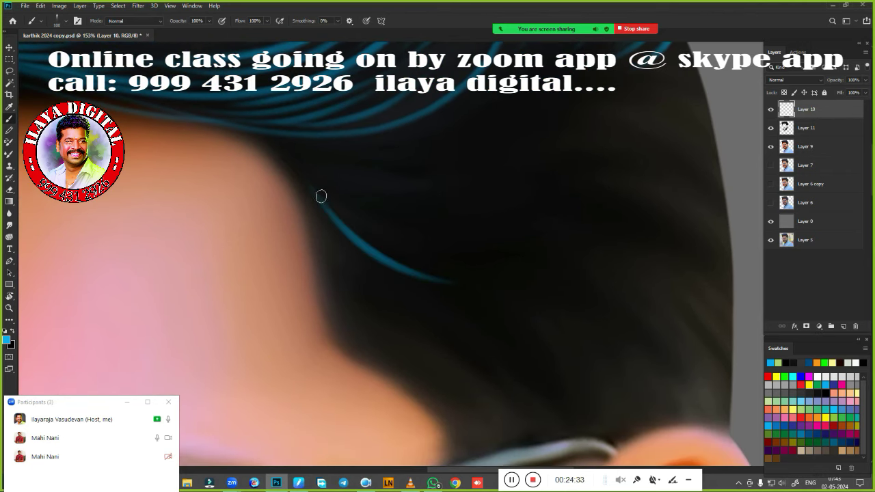
drag(322, 197, 450, 282)
mouse_move(332, 211)
mouse_down()
mouse_move(444, 264)
mouse_move(455, 248)
mouse_up()
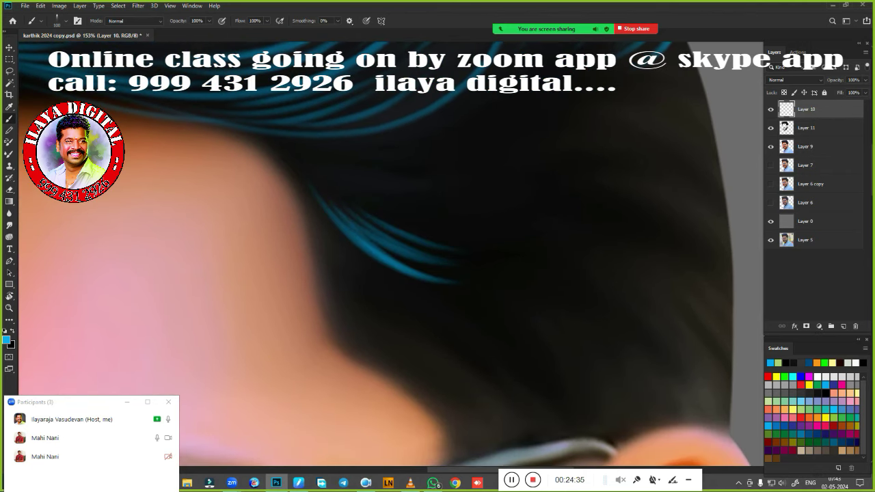
mouse_move(373, 211)
mouse_down()
mouse_move(467, 242)
mouse_move(476, 236)
mouse_up()
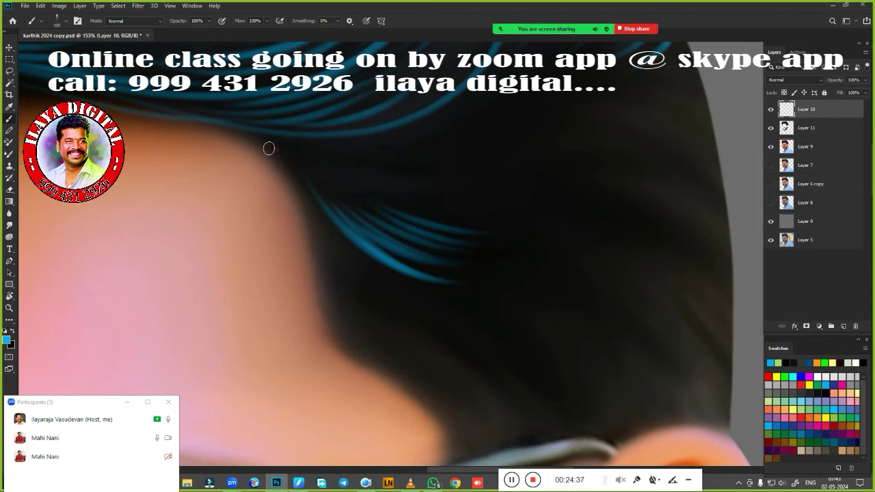
Step: Add blue strands higher in the hair above the temple, including one straight segment
drag(287, 156, 470, 166)
mouse_move(350, 165)
mouse_down()
mouse_move(480, 179)
mouse_move(458, 182)
mouse_move(480, 171)
mouse_up()
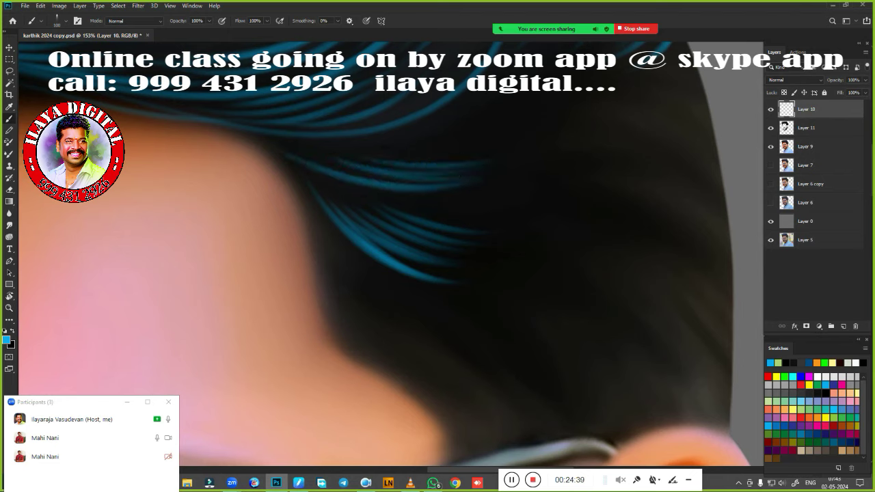
mouse_move(382, 158)
mouse_down()
mouse_move(494, 152)
mouse_move(482, 140)
mouse_up()
drag(392, 139, 494, 136)
drag(437, 137, 517, 106)
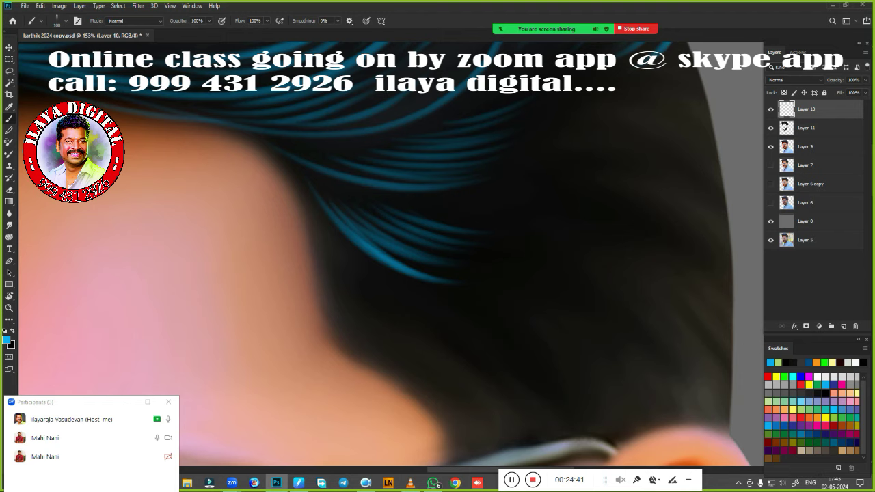
shift+click(434, 204)
Step: Paint curved and straight blue strands in the lower hair toward the ear
drag(330, 275, 462, 361)
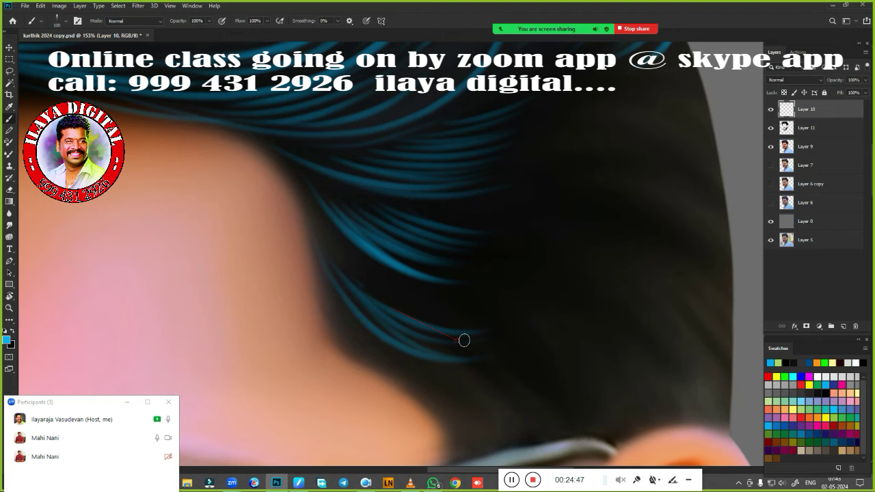
shift+click(464, 339)
drag(383, 280, 470, 291)
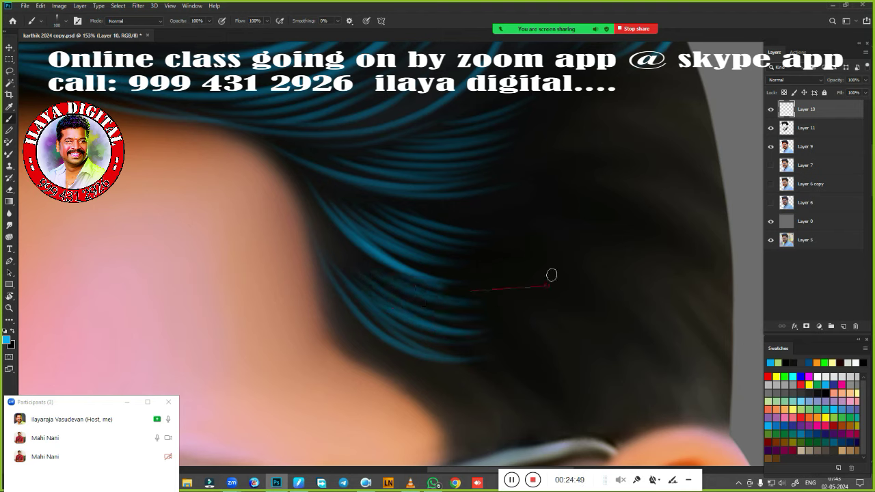
drag(327, 319, 490, 410)
mouse_move(373, 347)
mouse_down()
mouse_move(440, 387)
mouse_move(469, 378)
mouse_up()
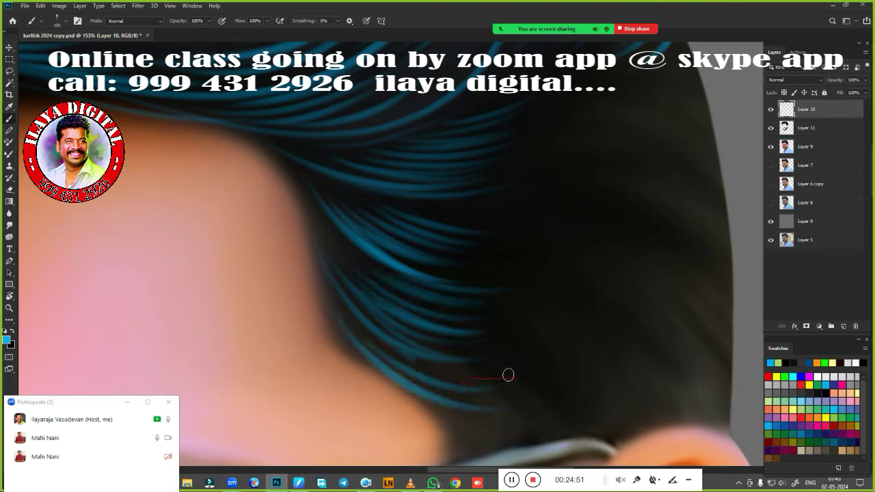
drag(419, 363, 462, 377)
drag(446, 419, 517, 426)
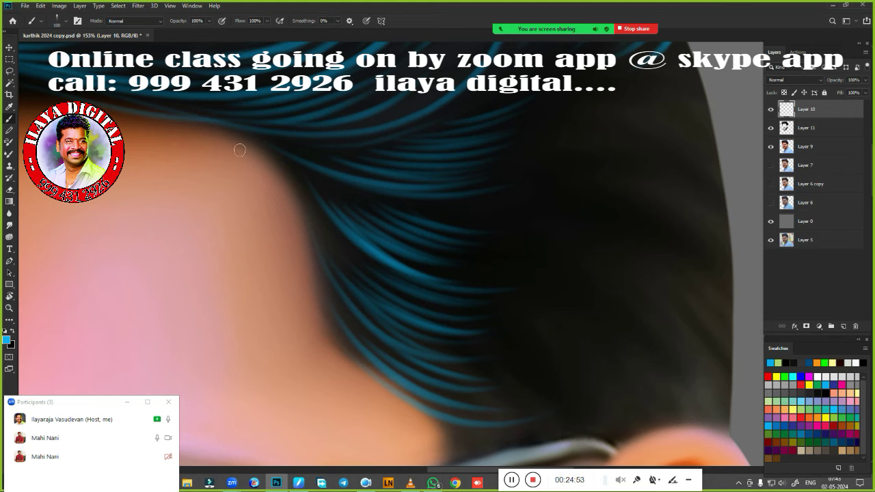
Step: Add blue strands along the temple hair edge and in the upper hair
mouse_move(322, 220)
mouse_down()
mouse_move(383, 280)
mouse_move(380, 288)
mouse_move(457, 312)
mouse_up()
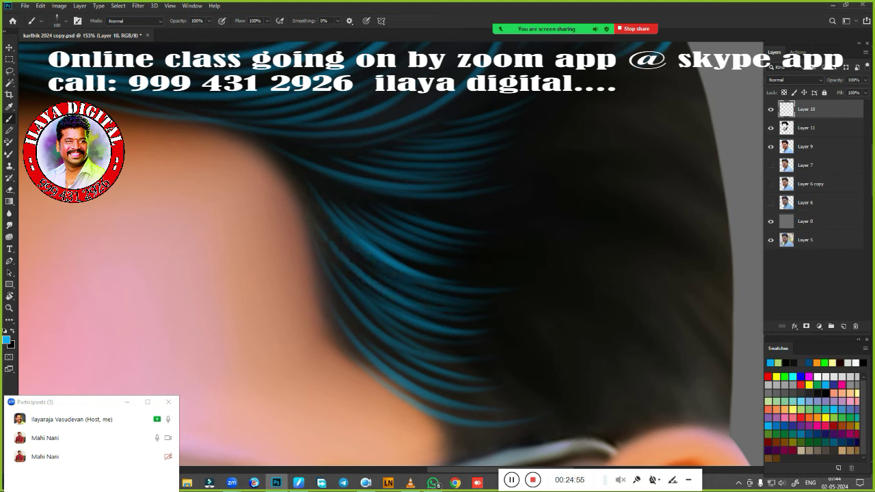
drag(340, 307, 397, 363)
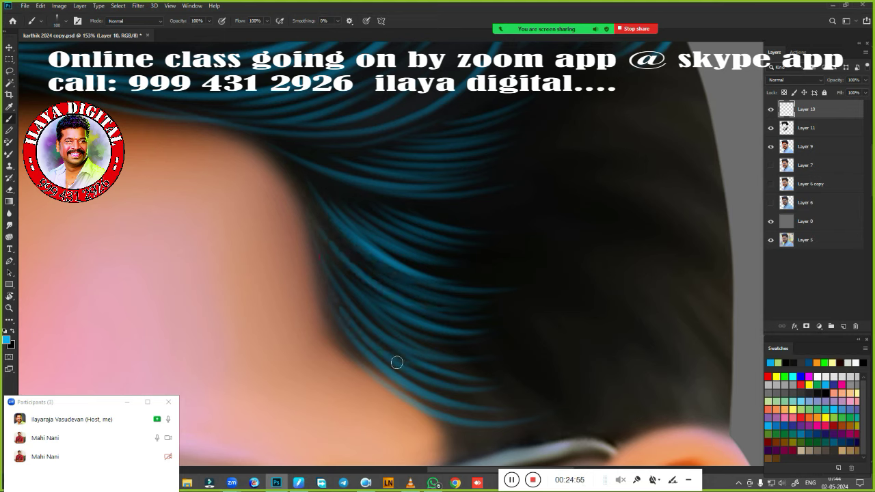
shift+click(439, 223)
drag(438, 126, 307, 154)
drag(360, 160, 470, 117)
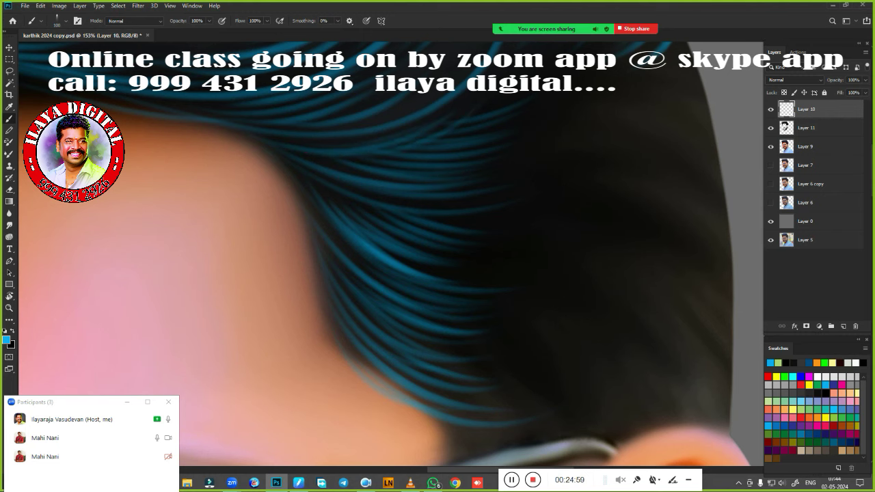
scroll(434, 164, down, 5)
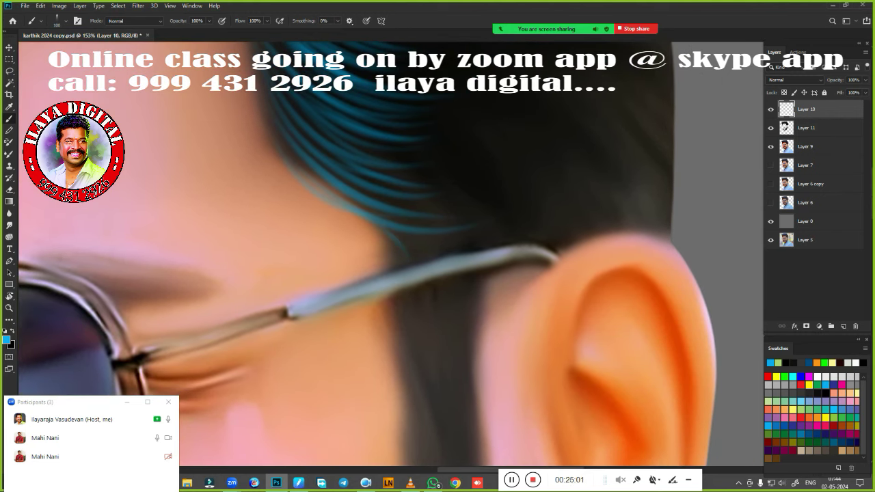
Step: Add a short blue strand at the hair edge, then rotate the view about -65° onto the hair above the ear
drag(411, 261, 394, 236)
scroll(450, 239, down, 5)
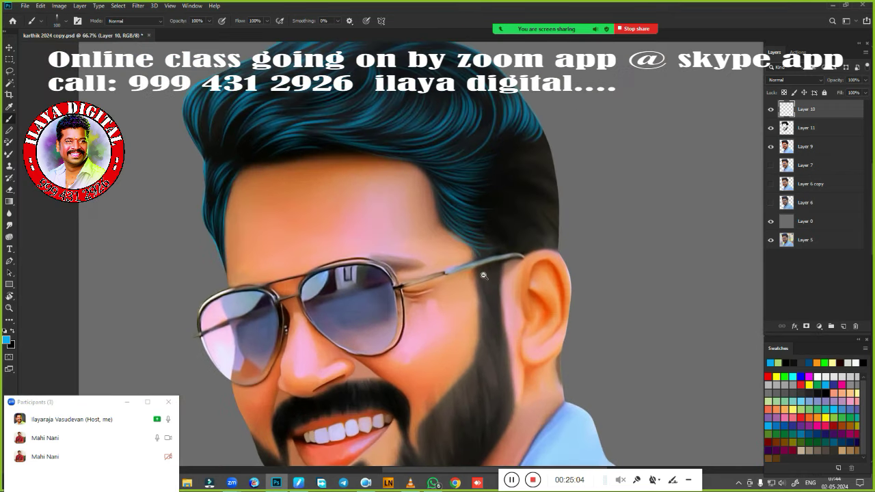
key(r)
drag(517, 247, 401, 225)
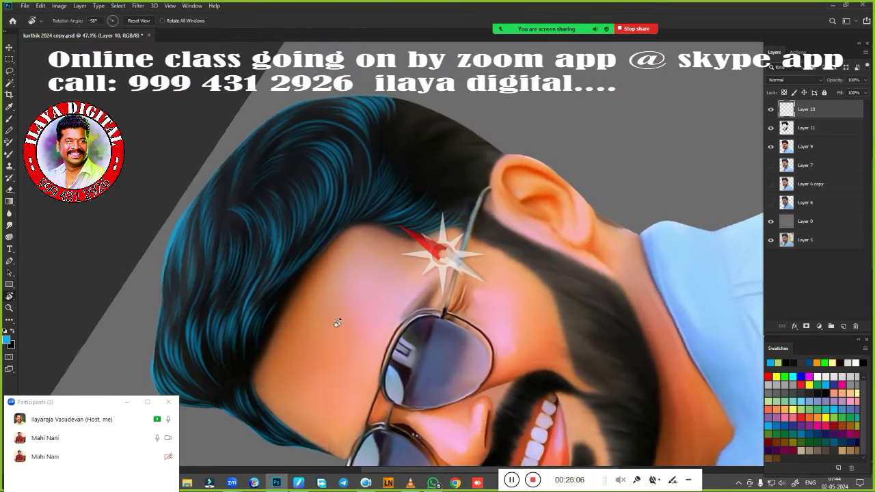
scroll(439, 265, up, 5)
drag(439, 266, 445, 375)
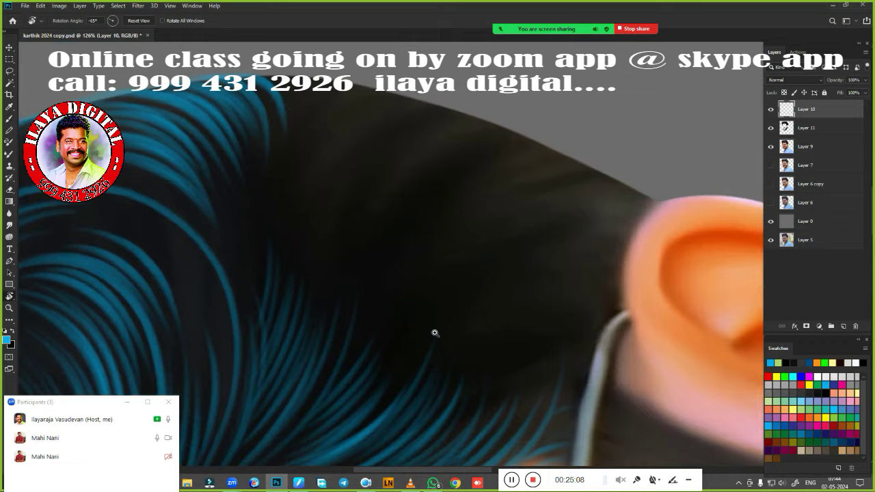
scroll(431, 342, up, 3)
Step: Paint blue strands across the hair above the ear, redoing one undone stroke
key(b)
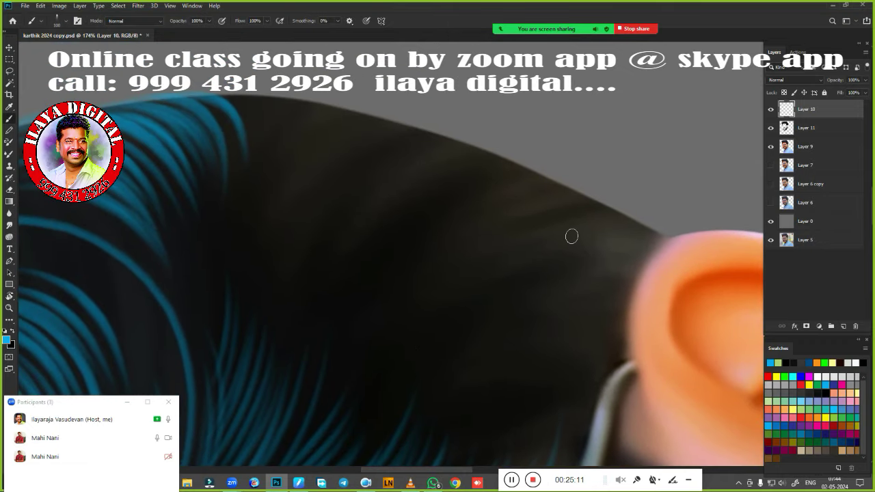
drag(431, 265, 578, 234)
drag(444, 249, 596, 217)
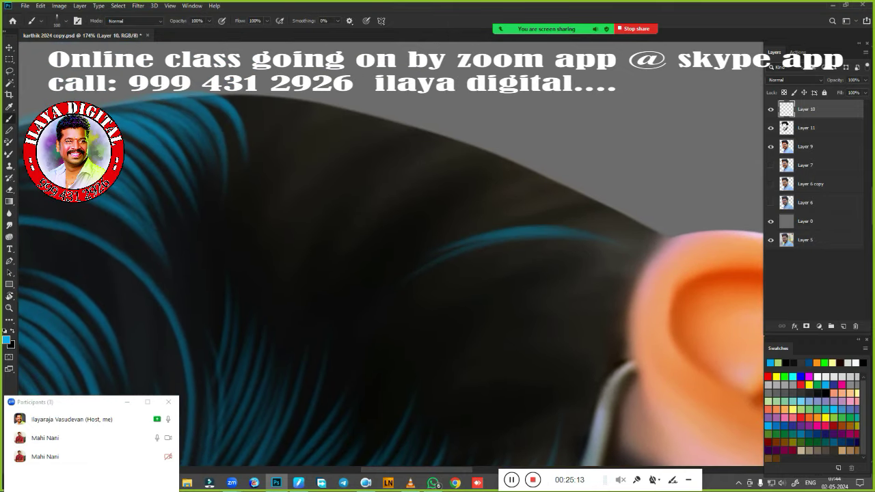
mouse_move(527, 231)
mouse_down()
mouse_move(605, 218)
mouse_move(411, 207)
mouse_up()
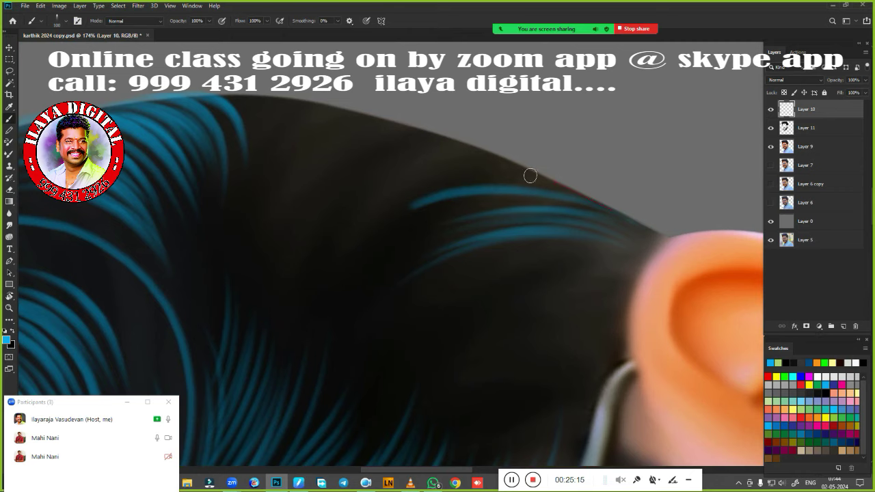
key(ctrl+z)
key(ctrl+z)
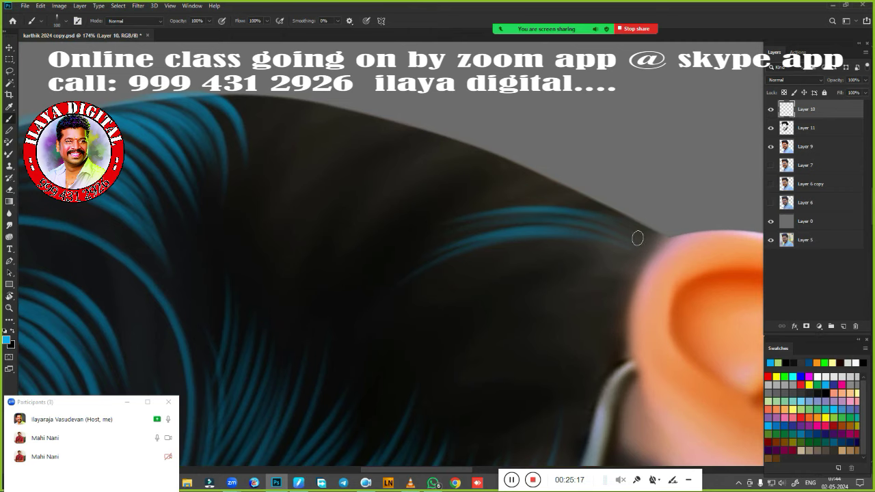
mouse_move(637, 237)
mouse_down()
mouse_move(479, 199)
mouse_move(629, 227)
mouse_up()
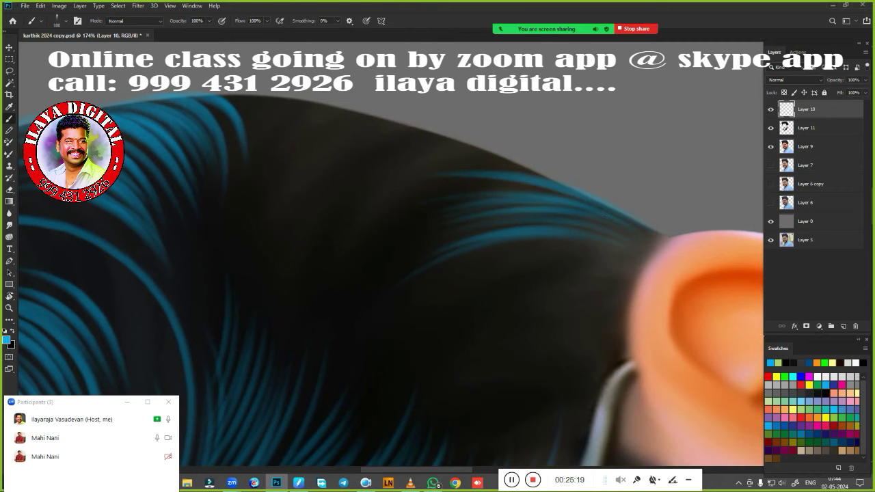
Step: Paint curved blue strands up through the hair and along its upper edge
drag(427, 212, 492, 275)
drag(324, 275, 444, 209)
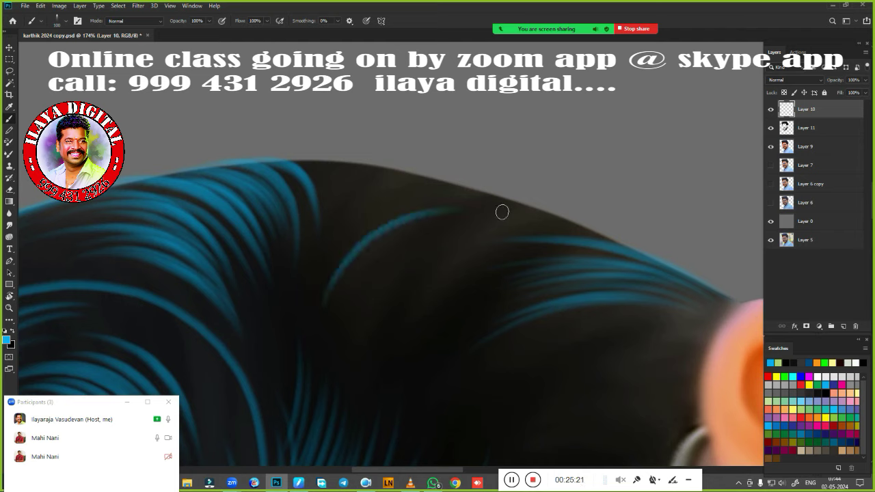
mouse_move(356, 247)
mouse_down()
mouse_move(441, 209)
mouse_move(443, 198)
mouse_move(423, 178)
mouse_move(323, 239)
mouse_move(394, 175)
mouse_up()
drag(335, 212, 402, 171)
drag(603, 233, 385, 190)
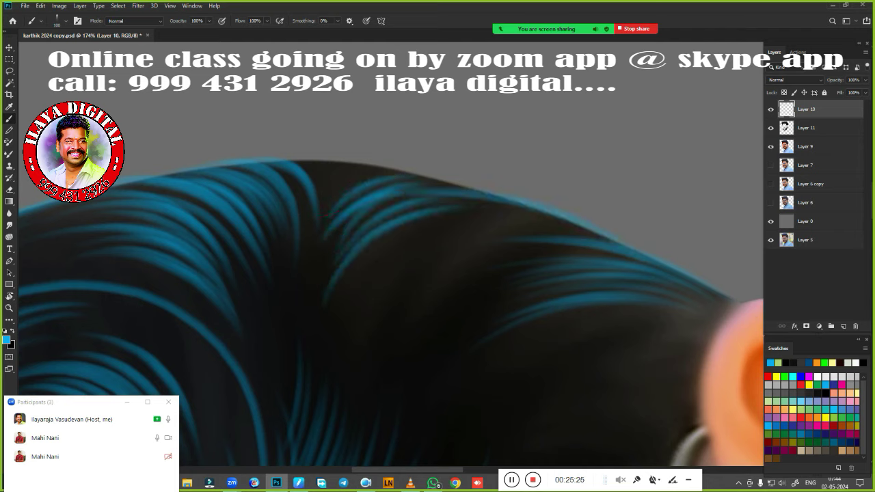
drag(614, 257, 431, 239)
mouse_move(547, 225)
mouse_down()
mouse_move(397, 266)
mouse_move(413, 259)
mouse_move(424, 199)
mouse_up()
drag(519, 205, 313, 168)
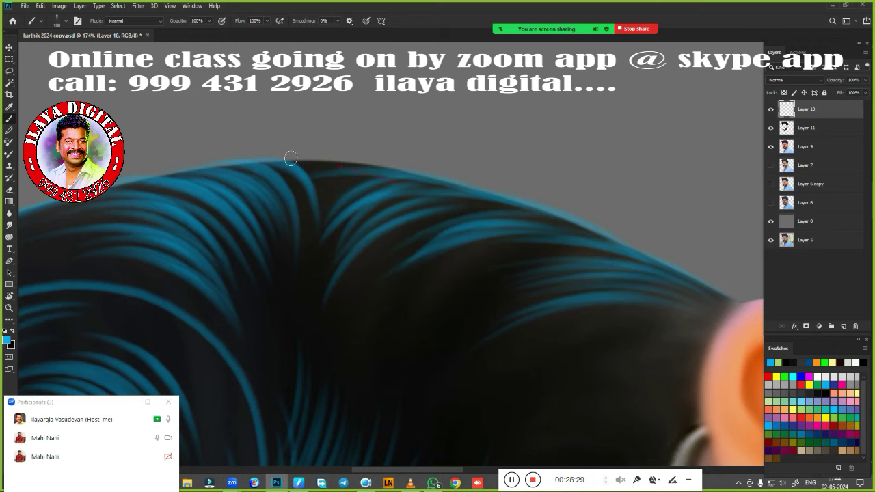
drag(396, 179, 250, 163)
Step: Add blue highlight strands through the lower hair beside the ear
drag(500, 383, 342, 267)
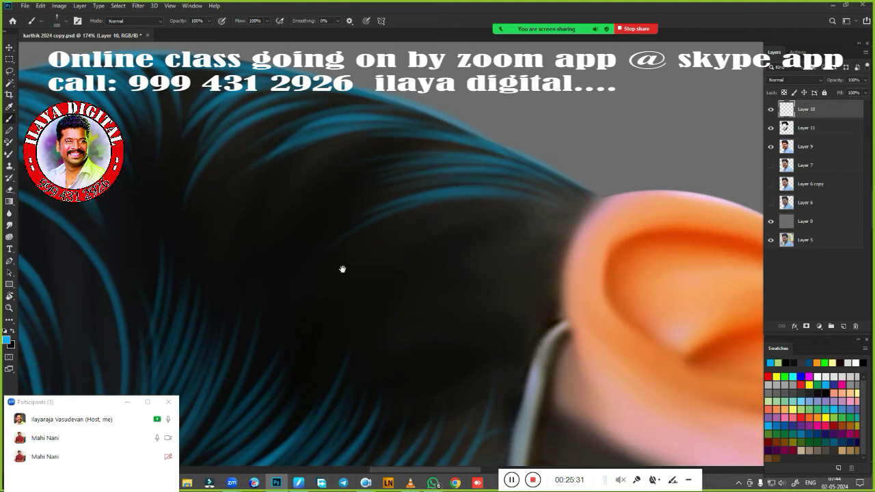
drag(409, 255, 353, 302)
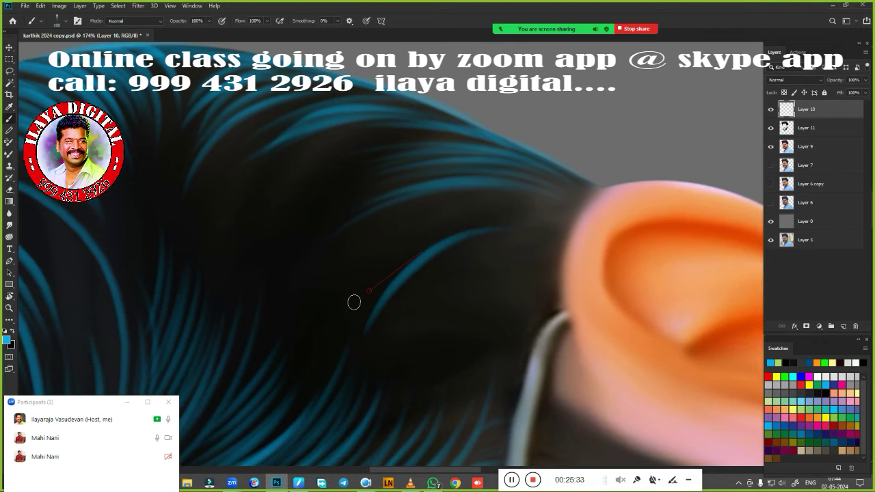
drag(383, 236, 548, 200)
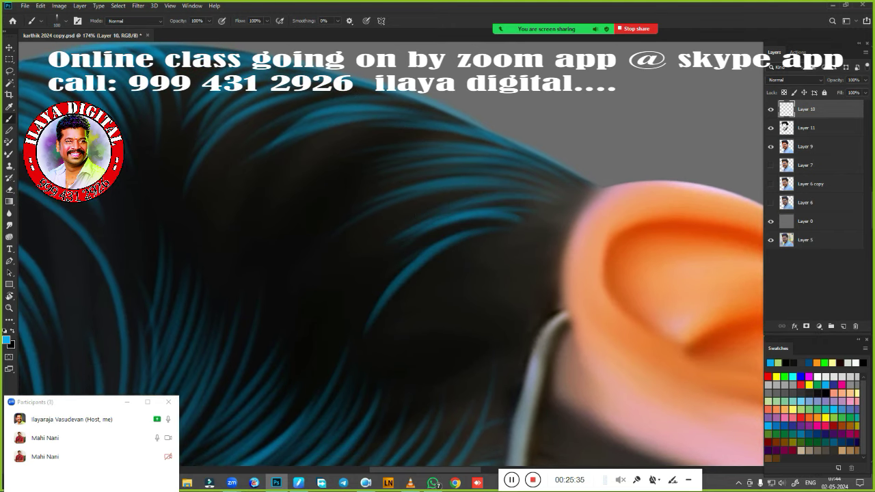
drag(506, 289, 441, 356)
drag(520, 263, 452, 305)
drag(443, 312, 402, 358)
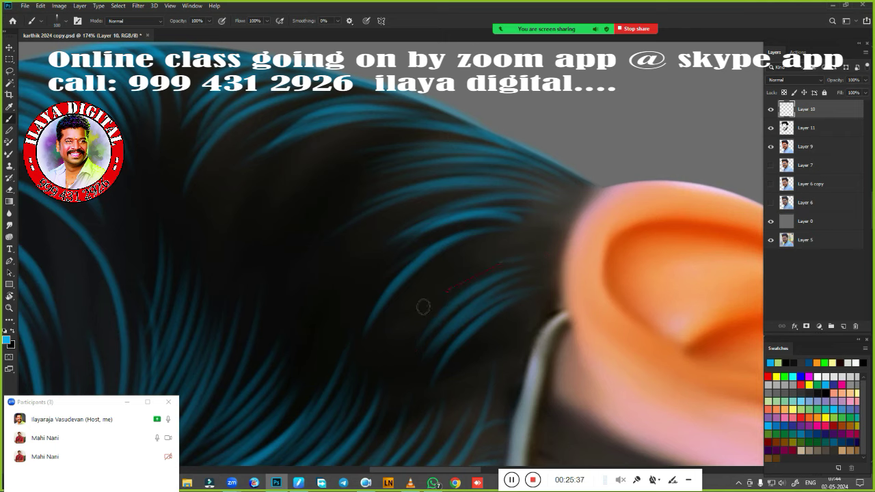
Step: Finish blue strands in the middle hair and beside the earphone wire
mouse_move(424, 307)
mouse_down()
mouse_move(499, 238)
mouse_move(530, 224)
mouse_up()
drag(495, 391, 533, 327)
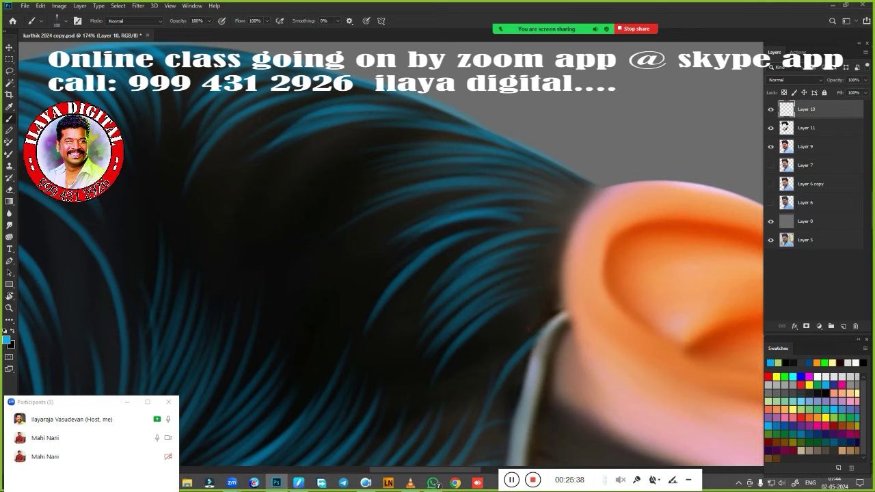
drag(474, 384, 533, 320)
drag(445, 356, 540, 298)
Step: Zoom into the dark hair above the ear and paint several blue strands across it
scroll(478, 416, down, 2)
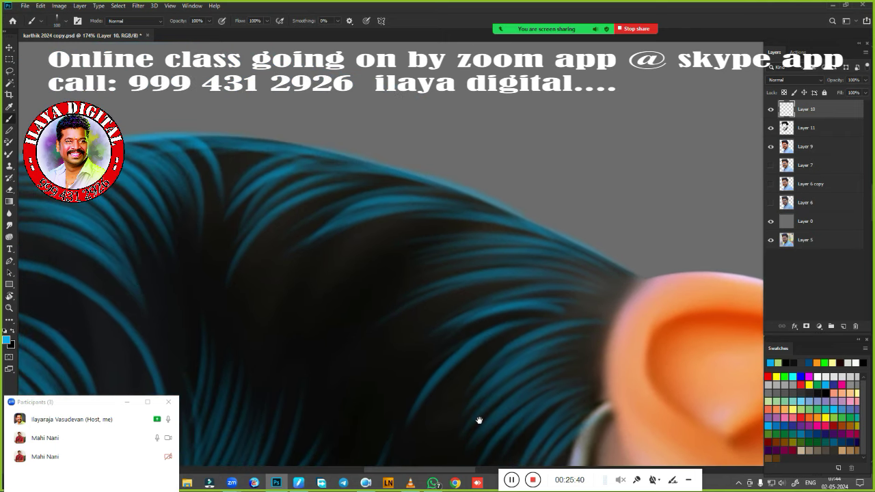
scroll(438, 376, down, 2)
scroll(401, 344, down, 2)
scroll(400, 344, up, 3)
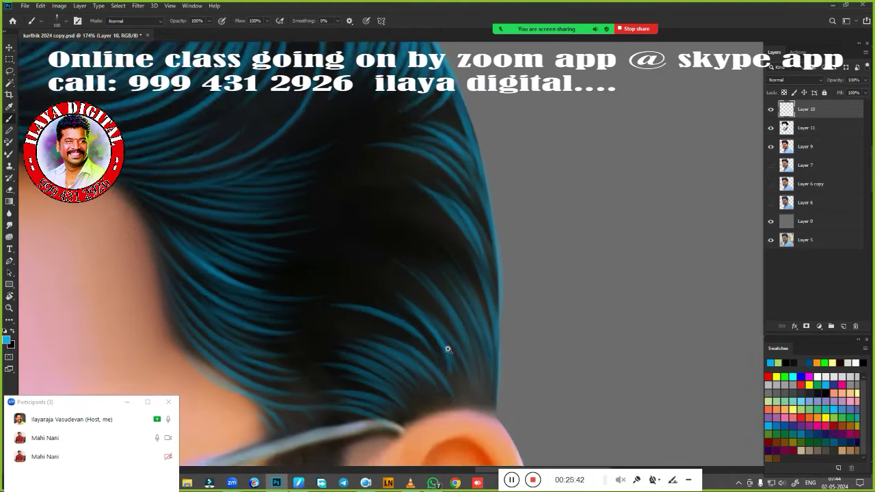
scroll(446, 348, up, 2)
drag(420, 303, 533, 376)
drag(260, 254, 508, 244)
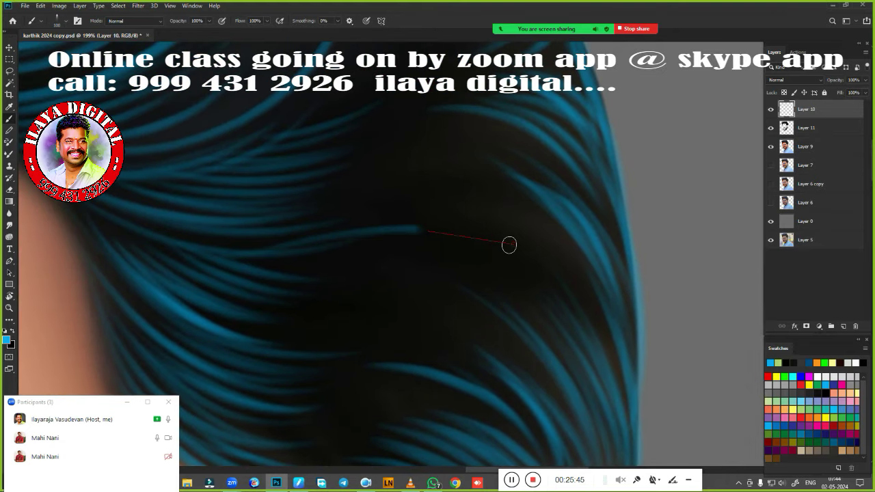
drag(376, 217, 513, 230)
drag(422, 250, 537, 205)
drag(412, 184, 513, 222)
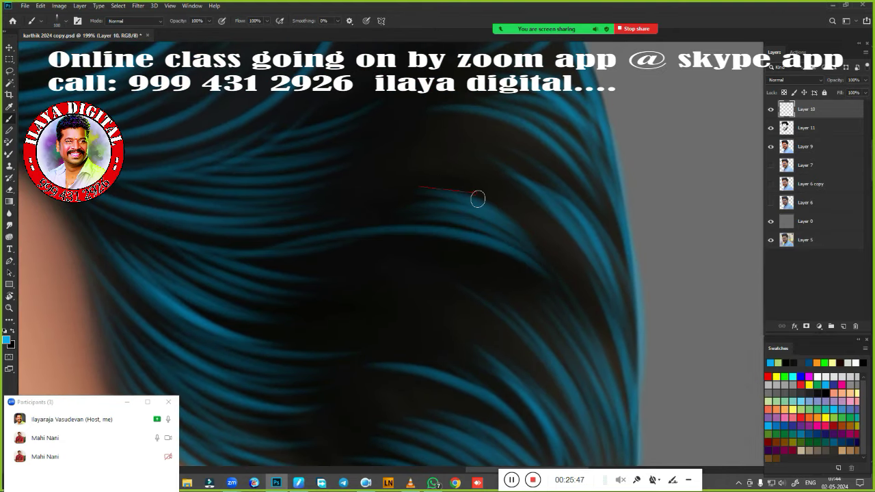
mouse_move(400, 170)
mouse_down()
mouse_move(509, 215)
mouse_move(410, 164)
mouse_up()
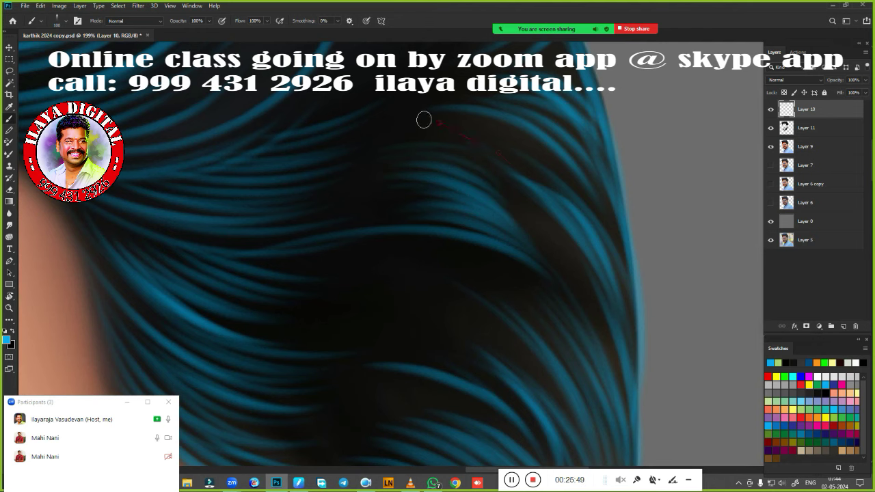
Step: Undo an unwanted curved strand and repaint three blue strands across the hair
drag(382, 226, 532, 132)
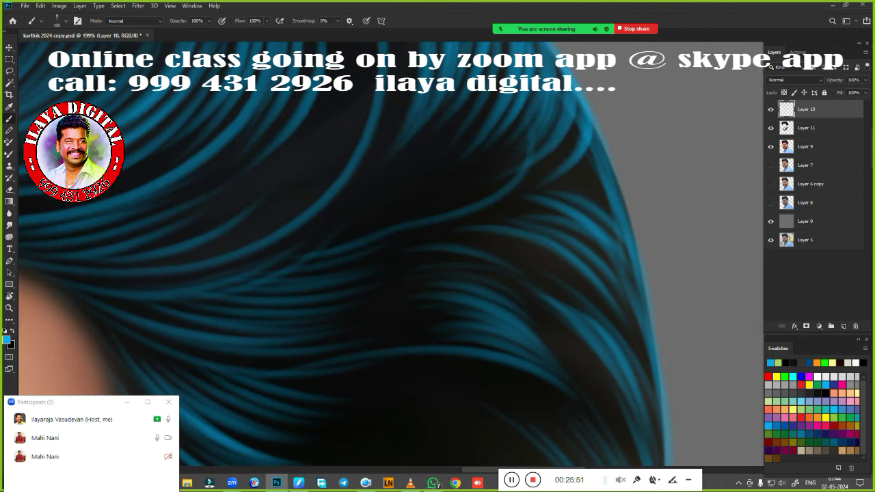
key(ctrl+z)
drag(479, 205, 372, 215)
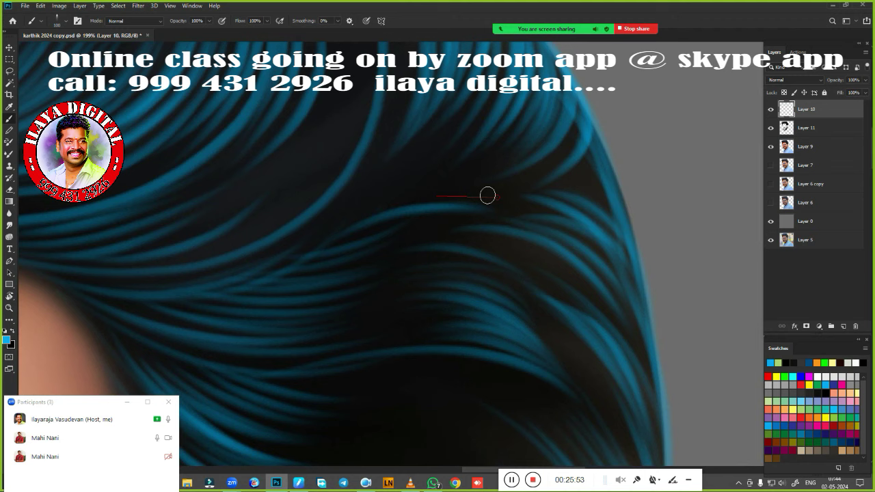
drag(493, 192, 369, 194)
drag(475, 171, 403, 167)
Step: Paint more blue strands across the upper and middle hair
scroll(403, 167, down, 3)
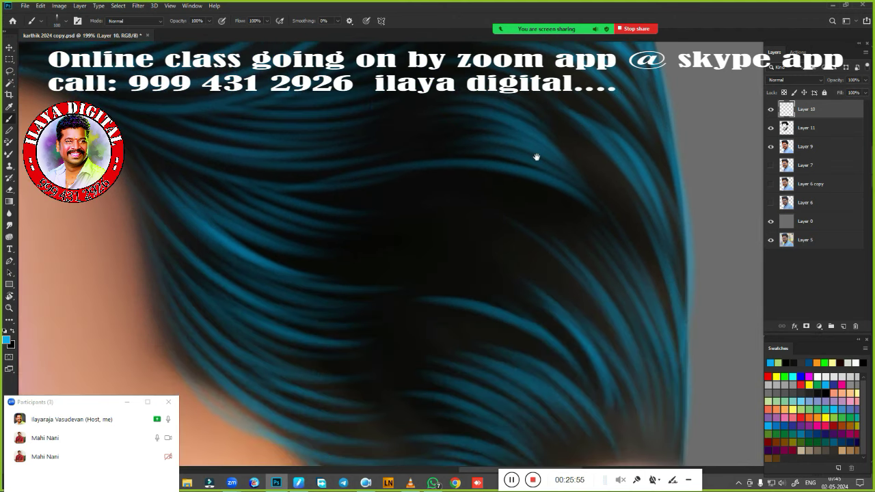
drag(499, 205, 370, 202)
drag(512, 184, 410, 176)
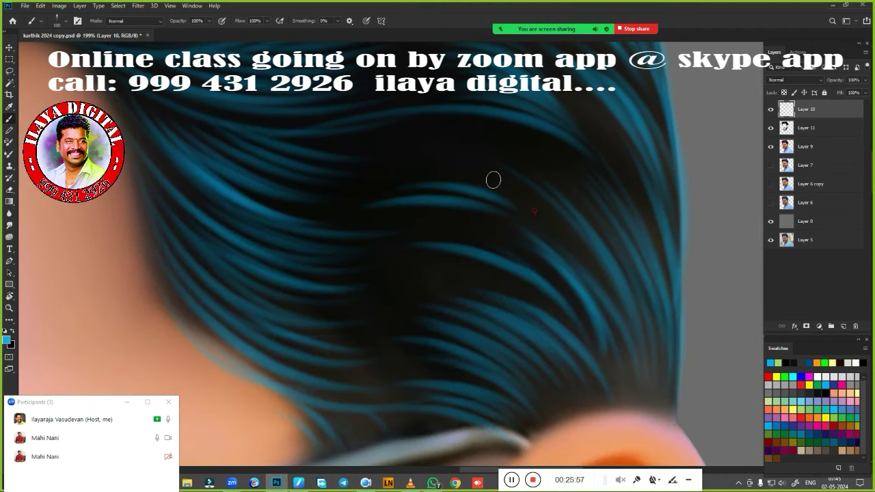
drag(492, 171, 410, 164)
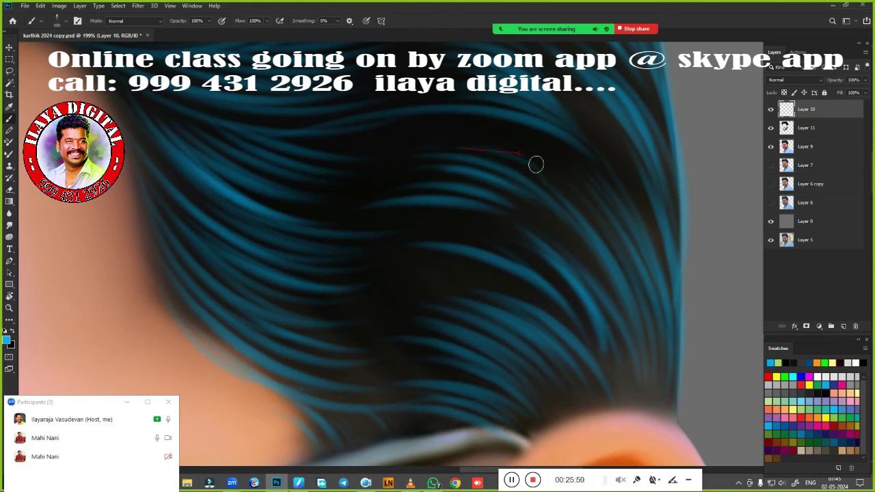
drag(564, 181, 435, 137)
scroll(442, 220, down, 3)
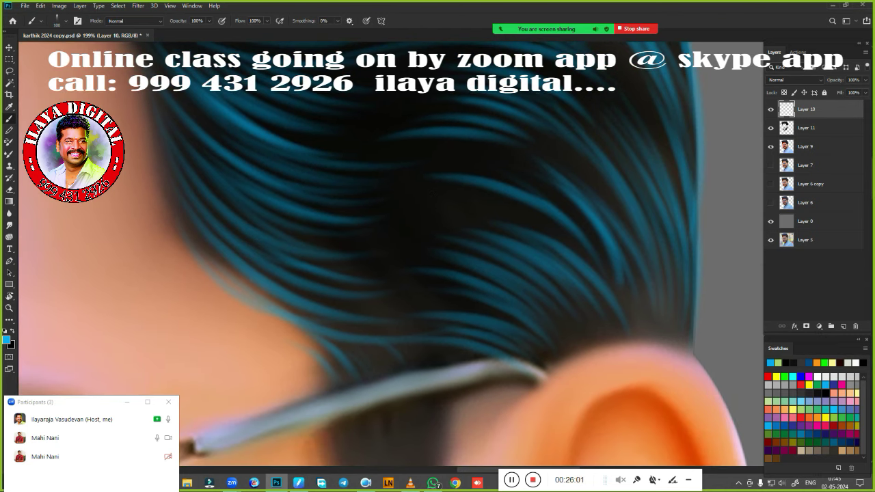
drag(554, 284, 332, 225)
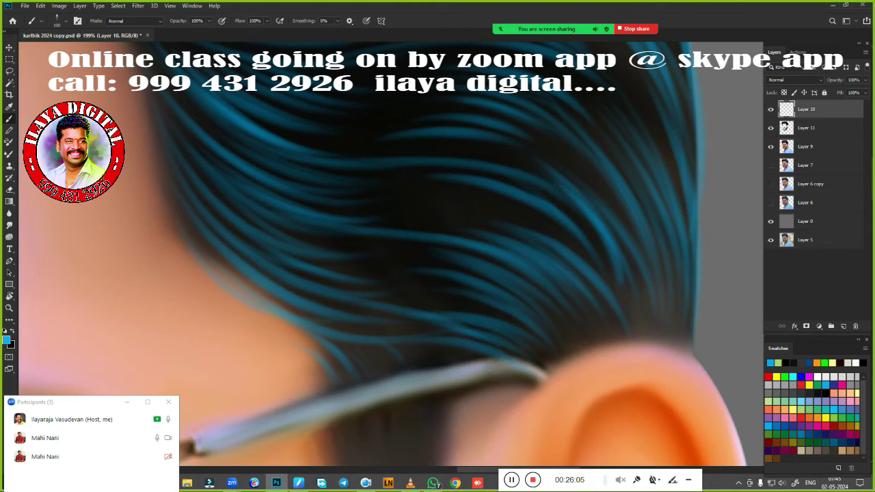
Step: Zoom out to review the portrait, then zoom in on the mouth and teeth
scroll(549, 333, down, 5)
scroll(550, 333, down, 2)
scroll(533, 231, down, 2)
scroll(527, 242, down, 2)
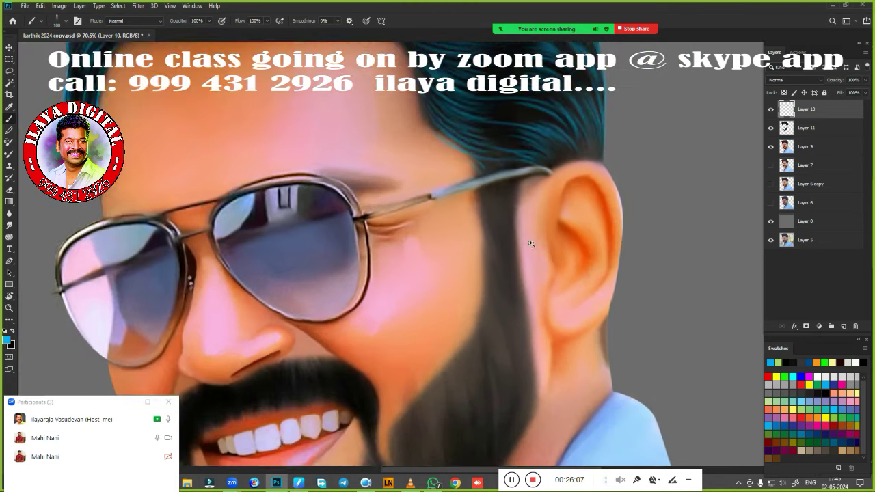
scroll(497, 253, down, 1)
scroll(497, 252, up, 1)
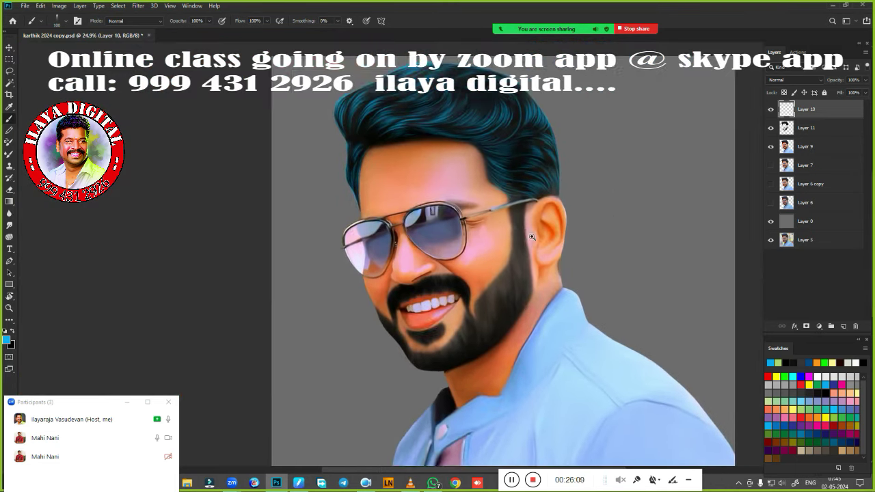
scroll(583, 206, up, 4)
scroll(569, 256, up, 3)
scroll(418, 403, up, 1)
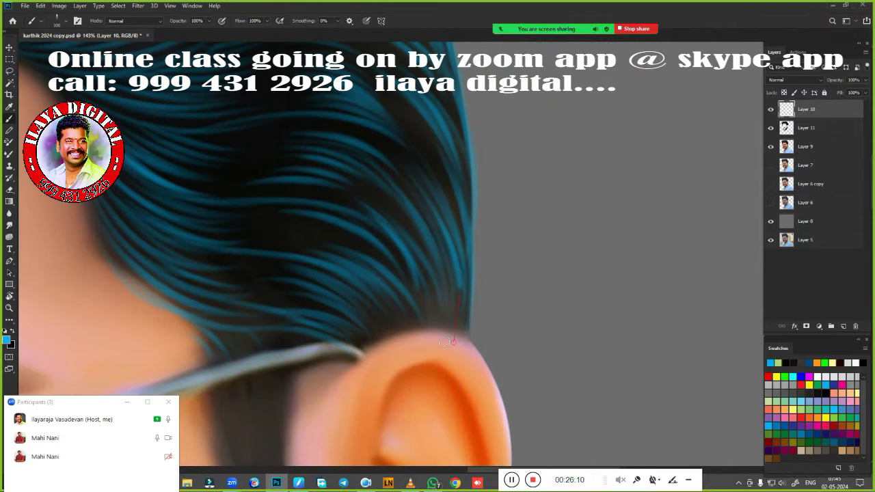
scroll(408, 275, down, 3)
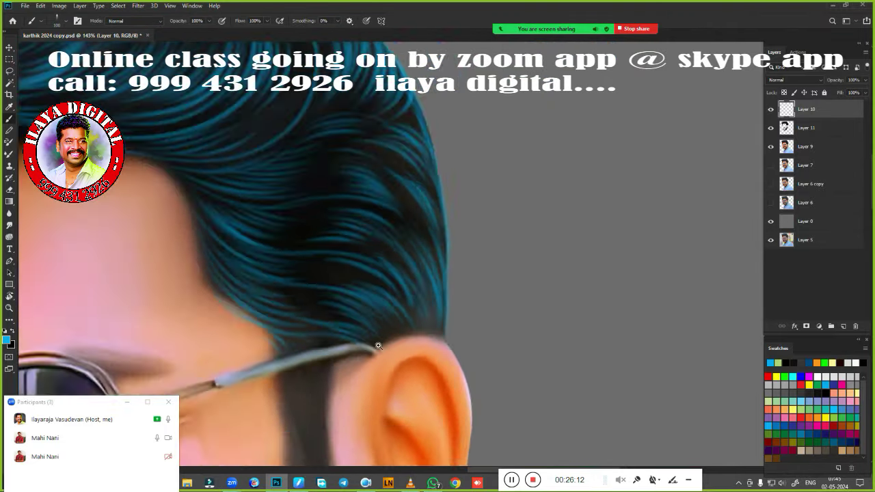
scroll(371, 348, down, 2)
scroll(383, 317, down, 2)
drag(507, 106, 534, 182)
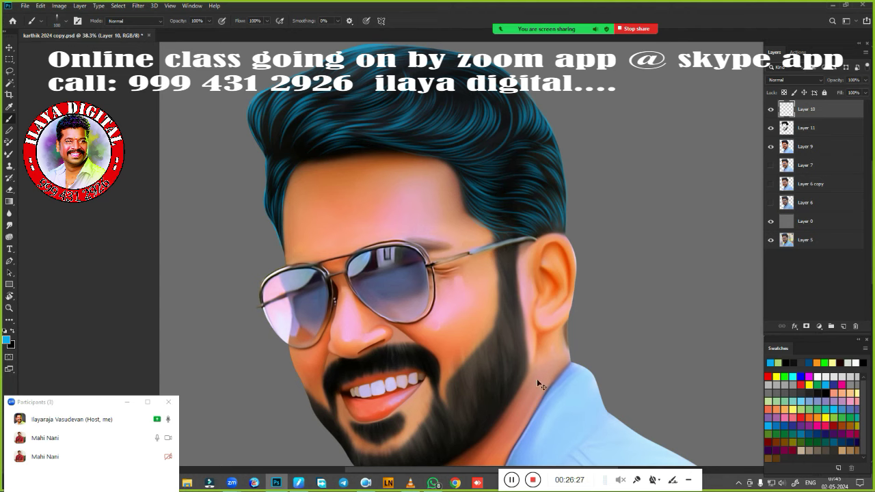
mouse_move(538, 380)
mouse_down()
mouse_move(404, 207)
mouse_move(395, 209)
mouse_up()
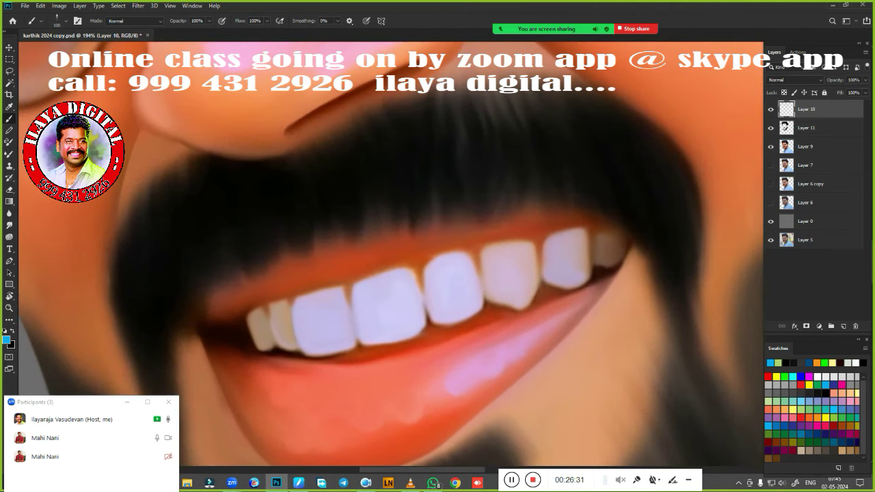
right_click(410, 205)
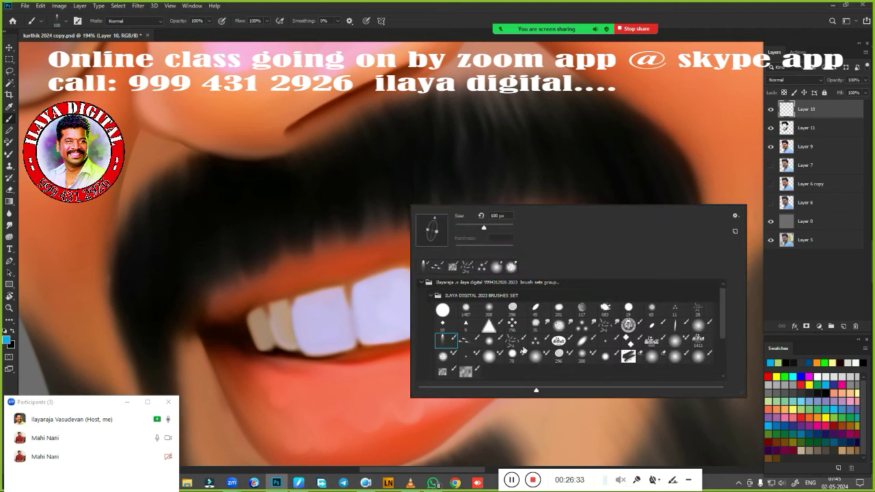
click(537, 341)
click(443, 20)
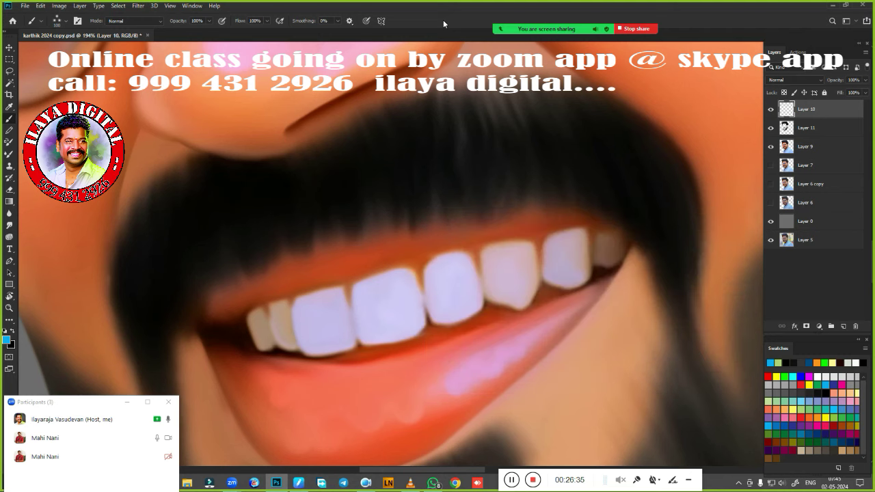
scroll(453, 285, down, 2)
scroll(453, 285, down, 1)
scroll(473, 293, up, 3)
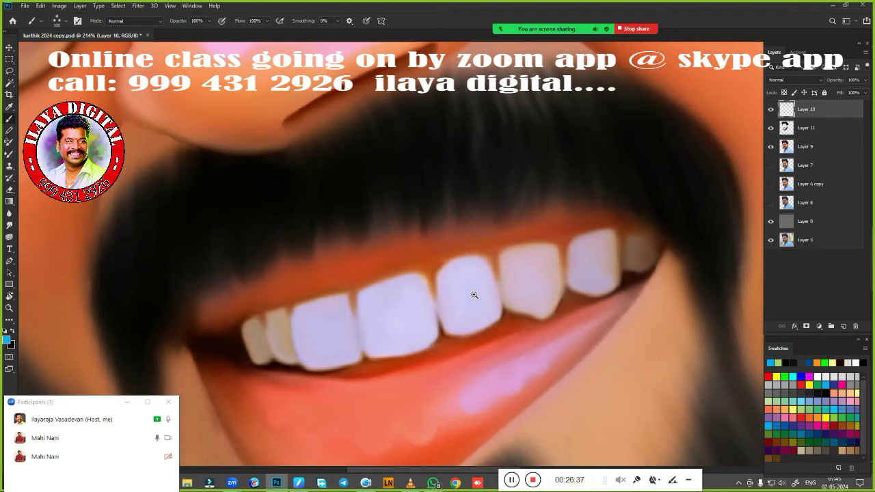
scroll(463, 280, up, 1)
scroll(463, 280, up, 1)
key(r)
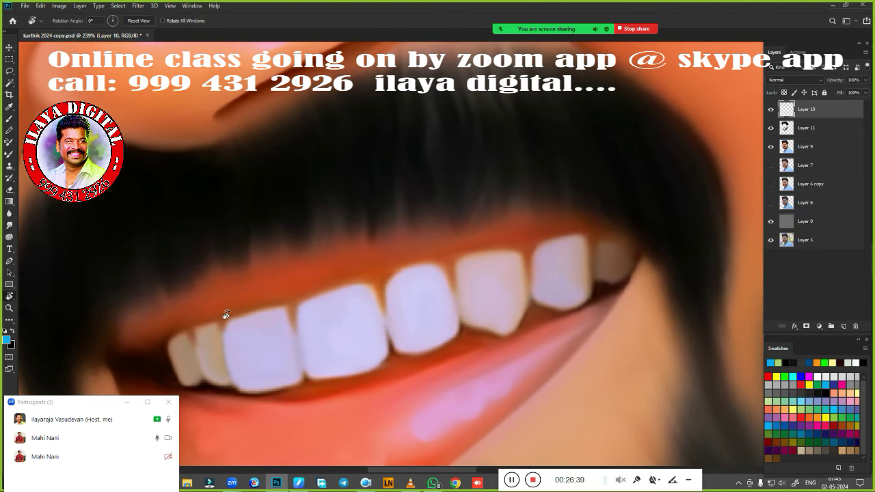
mouse_move(184, 305)
mouse_down()
mouse_move(169, 278)
mouse_move(189, 224)
mouse_move(480, 316)
mouse_move(440, 333)
mouse_up()
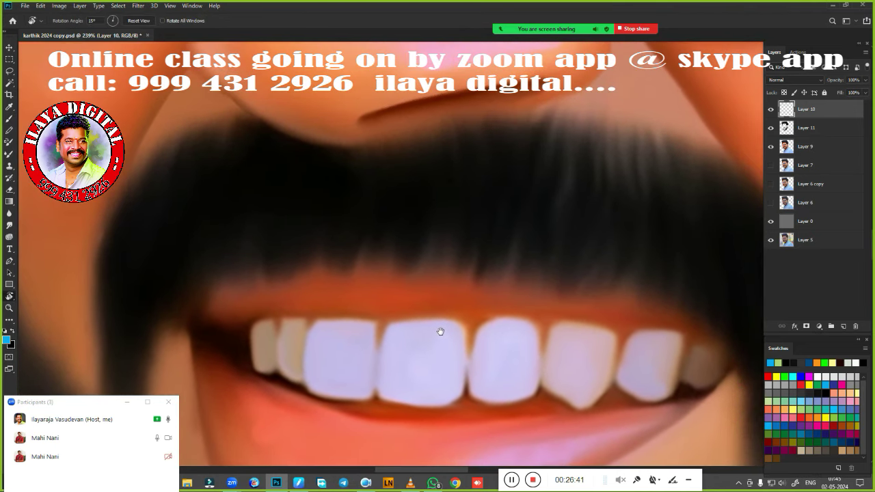
click(844, 327)
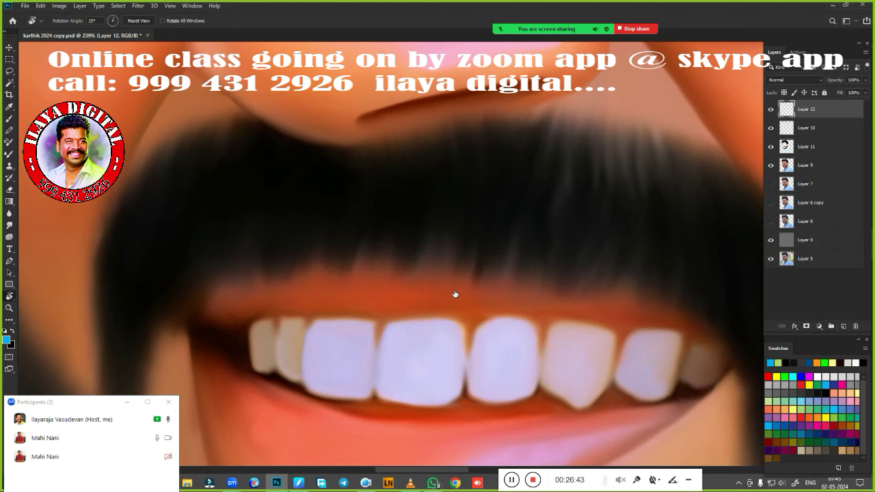
mouse_move(451, 279)
mouse_down()
mouse_move(392, 271)
mouse_move(406, 282)
mouse_up()
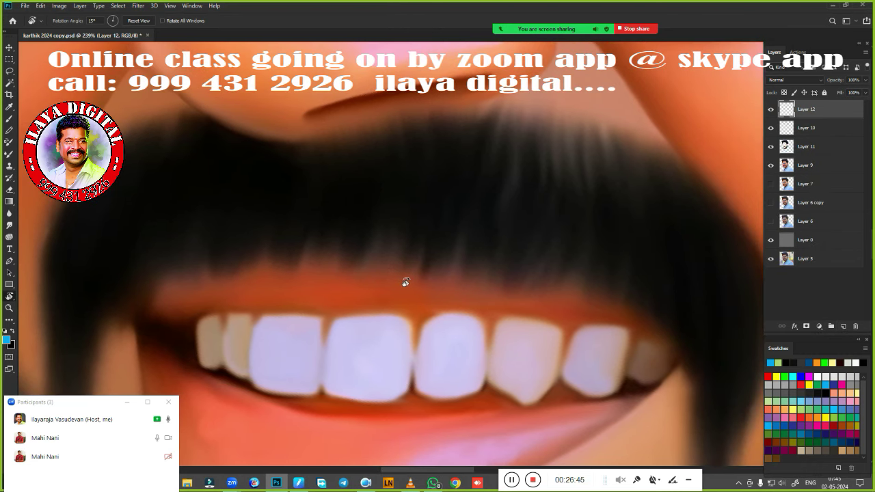
key(b)
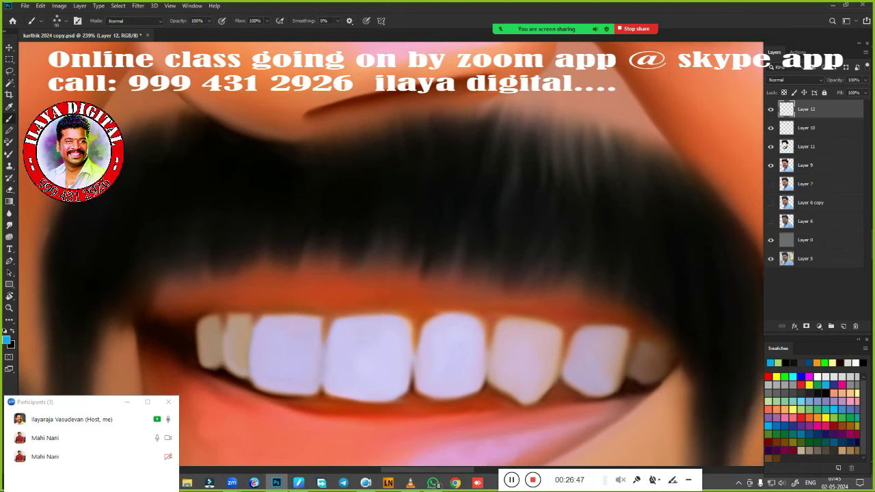
scroll(395, 270, down, 2)
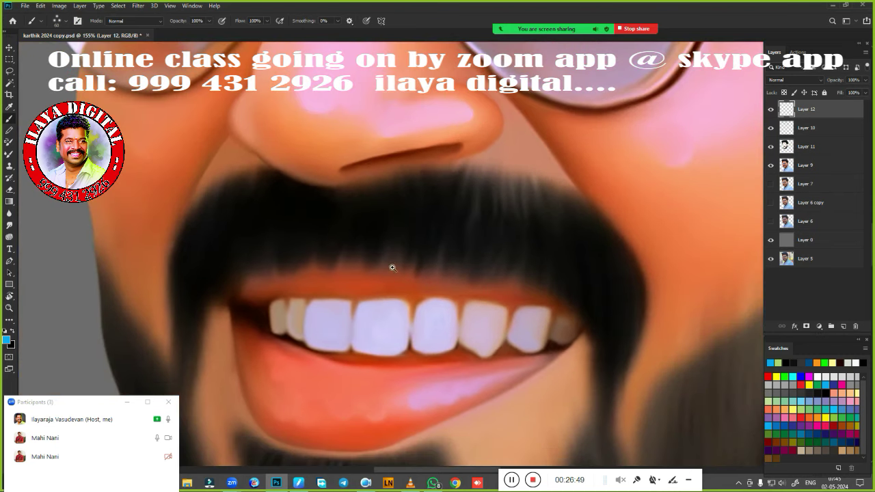
scroll(389, 273, down, 1)
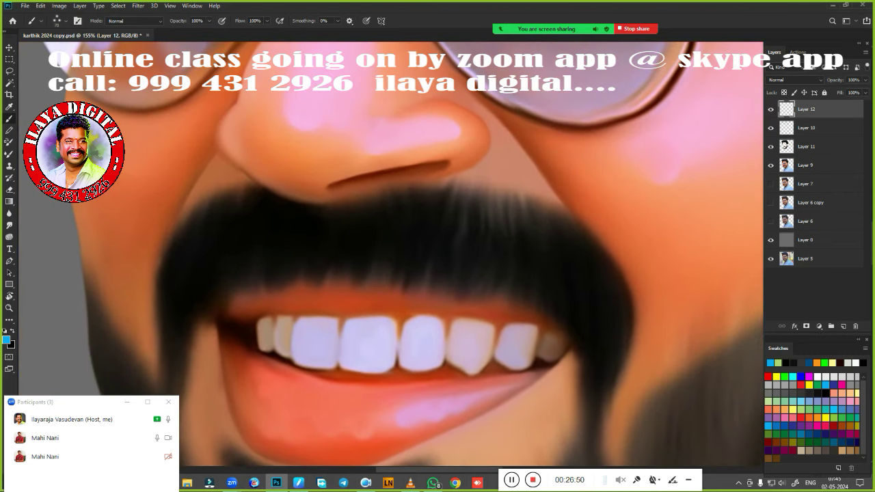
Step: Paint teal hair strands across the moustache from its left side to its right end
mouse_move(363, 220)
mouse_down()
mouse_move(368, 234)
mouse_move(427, 233)
mouse_up()
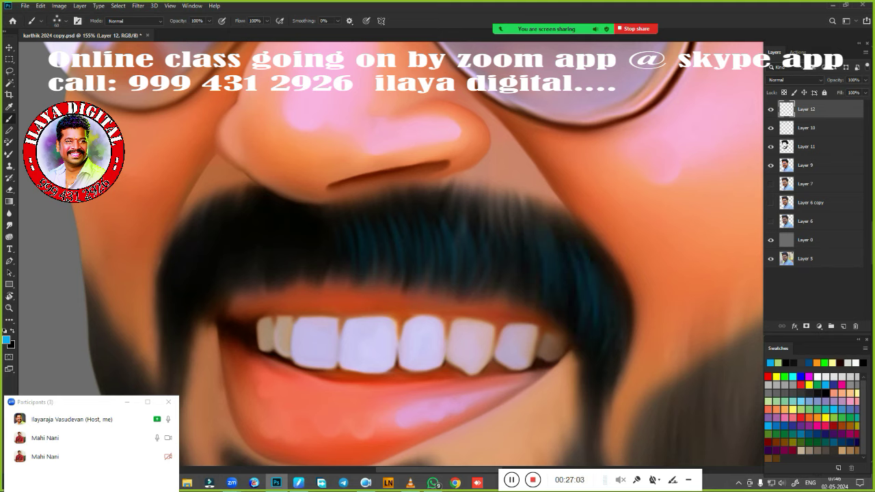
drag(614, 280, 620, 342)
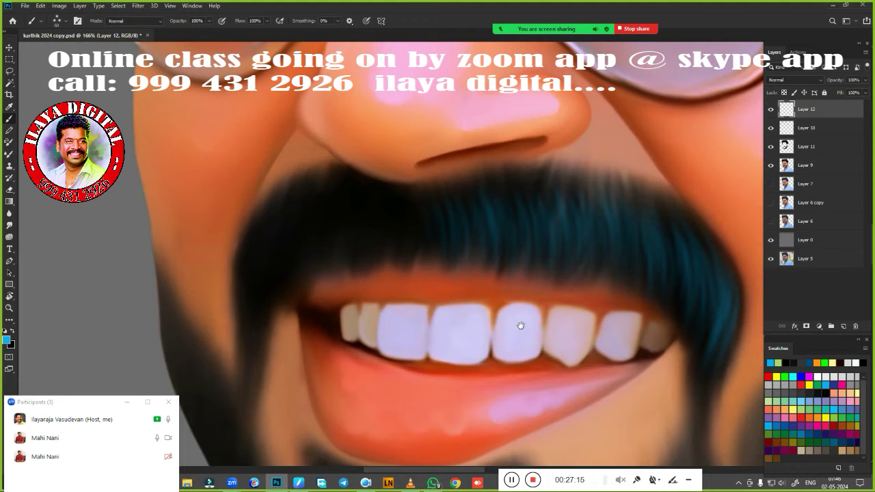
drag(479, 318, 493, 317)
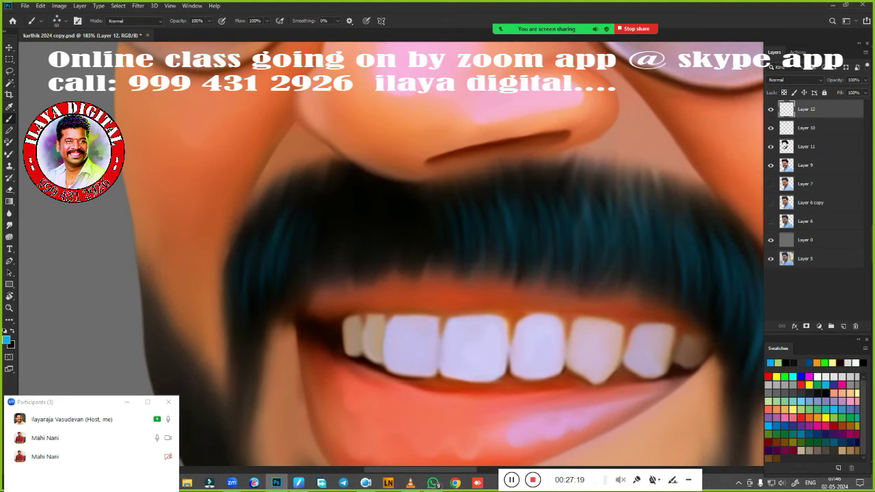
drag(321, 260, 342, 199)
mouse_move(376, 250)
mouse_down()
mouse_move(370, 200)
mouse_move(379, 209)
mouse_up()
drag(403, 256, 400, 218)
drag(444, 260, 455, 212)
drag(482, 261, 475, 226)
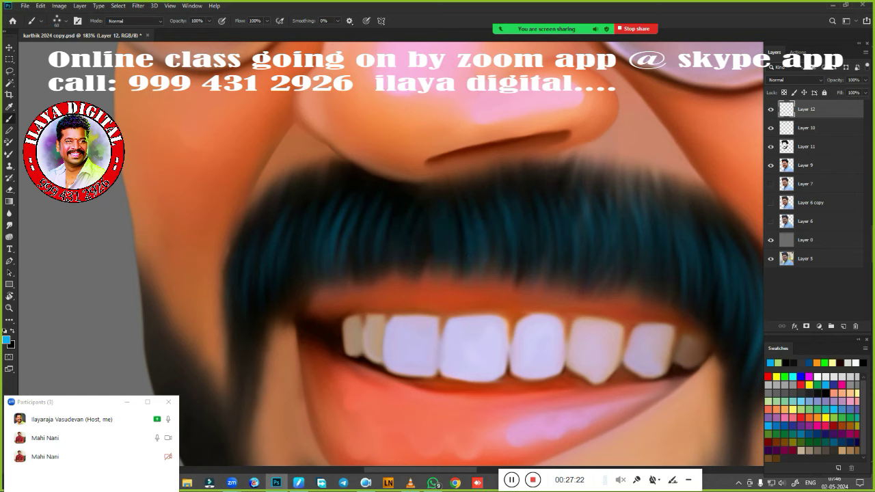
drag(540, 254, 533, 223)
scroll(442, 258, down, 5)
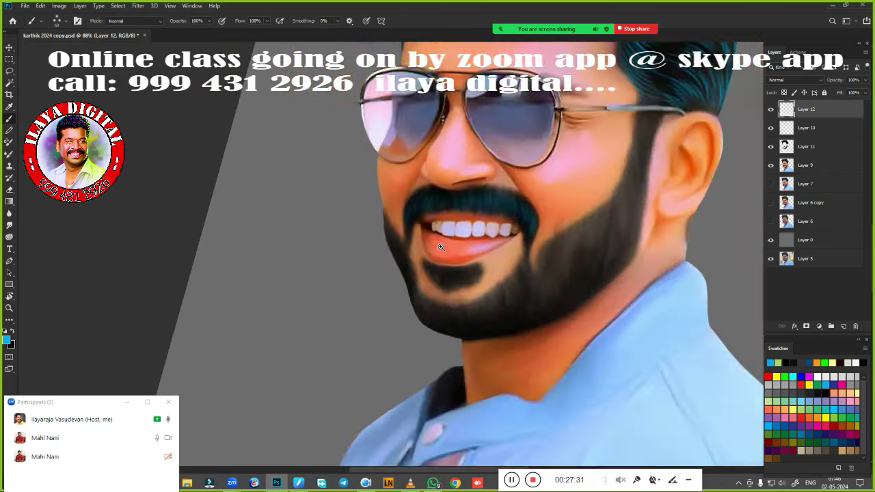
Step: Zoom in on the chin and brush faint blue strands into the goatee below the lower lip
scroll(442, 258, down, 3)
scroll(465, 257, down, 3)
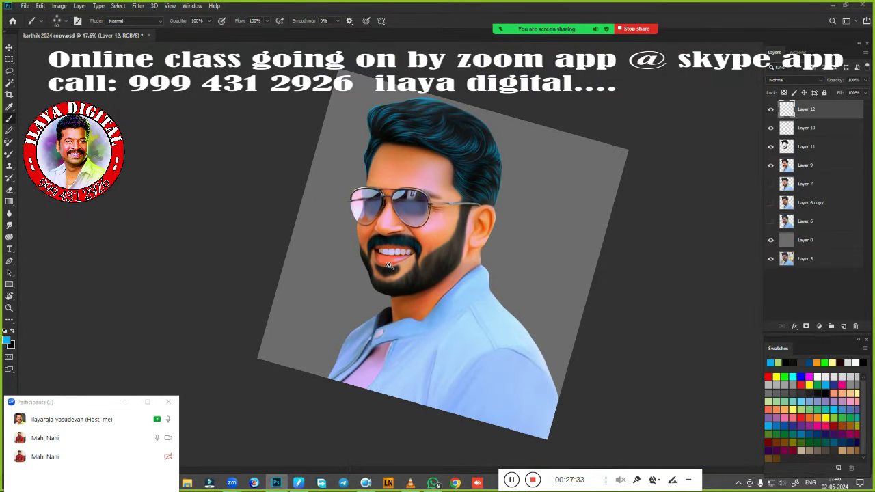
scroll(389, 265, up, 8)
scroll(460, 298, up, 1)
scroll(479, 312, up, 1)
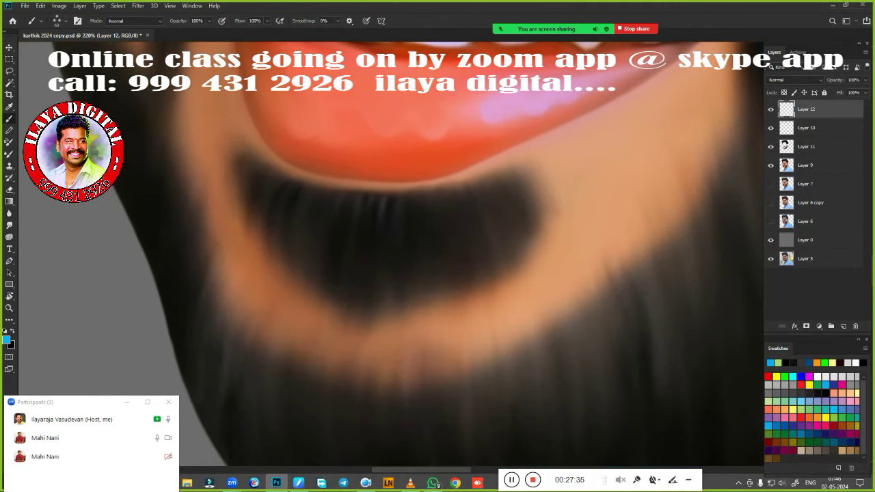
mouse_move(518, 211)
mouse_down()
mouse_move(441, 245)
mouse_move(339, 245)
mouse_up()
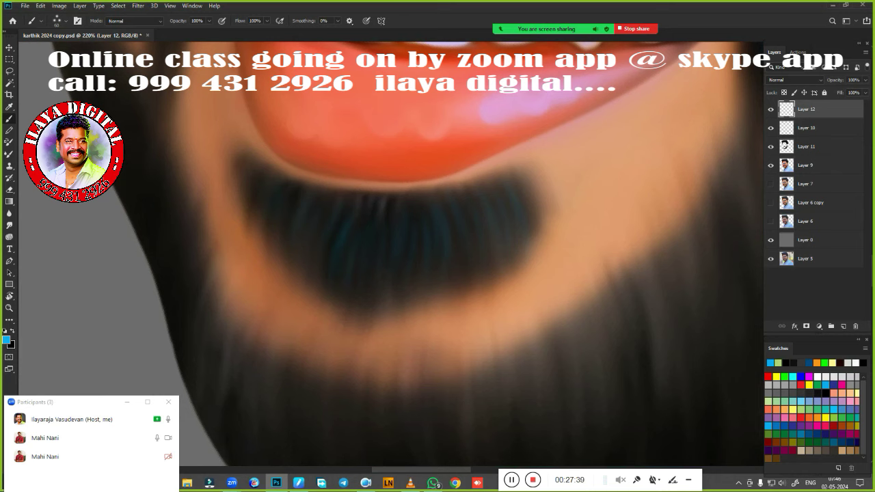
Step: Pan down to bring the beard and neck into view, and dismiss the meeting time warning
scroll(371, 332, down, 3)
scroll(352, 333, up, 2)
scroll(289, 385, up, 1)
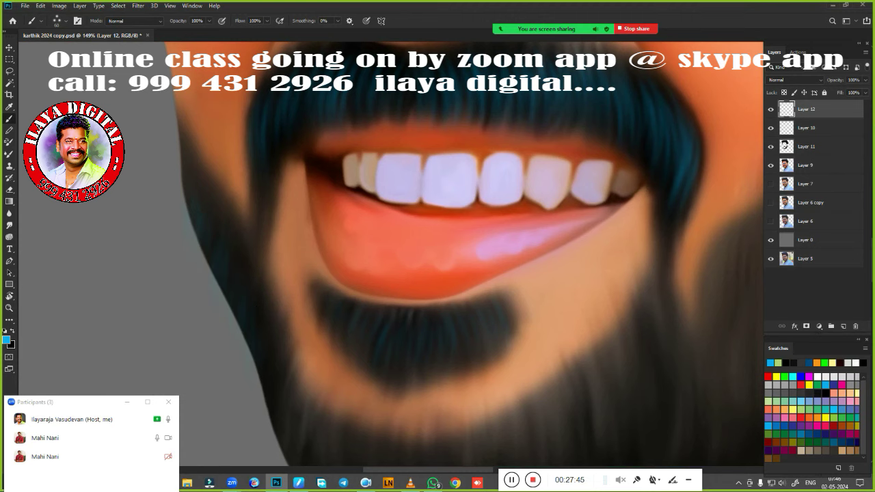
drag(245, 348, 218, 147)
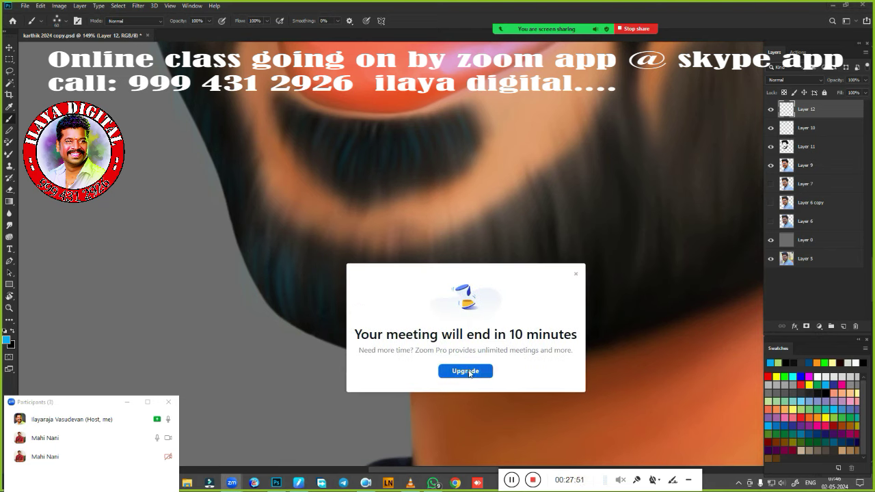
click(575, 275)
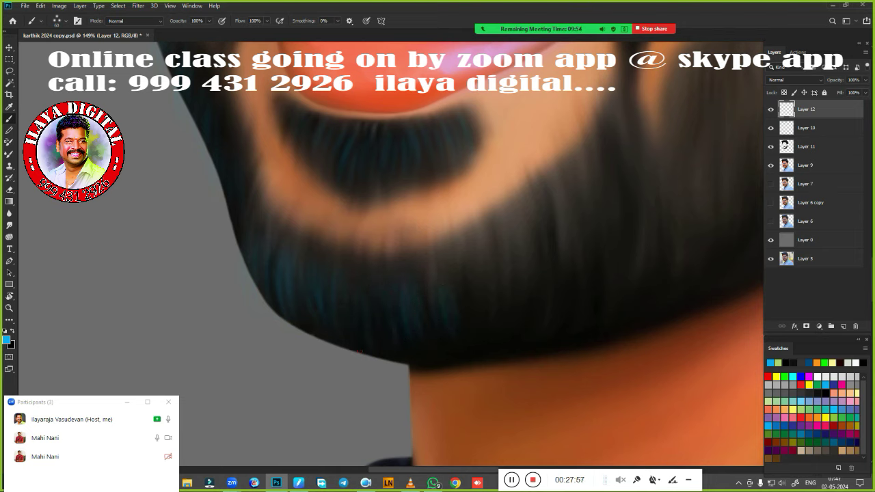
Step: Paint faint blue strands into the lower beard and along the jaw beard
drag(359, 352, 361, 340)
drag(542, 333, 382, 321)
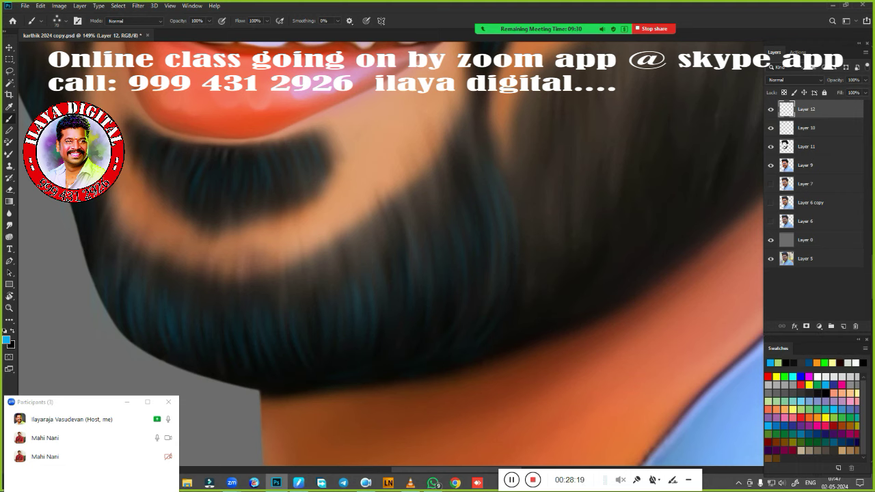
drag(568, 291, 266, 404)
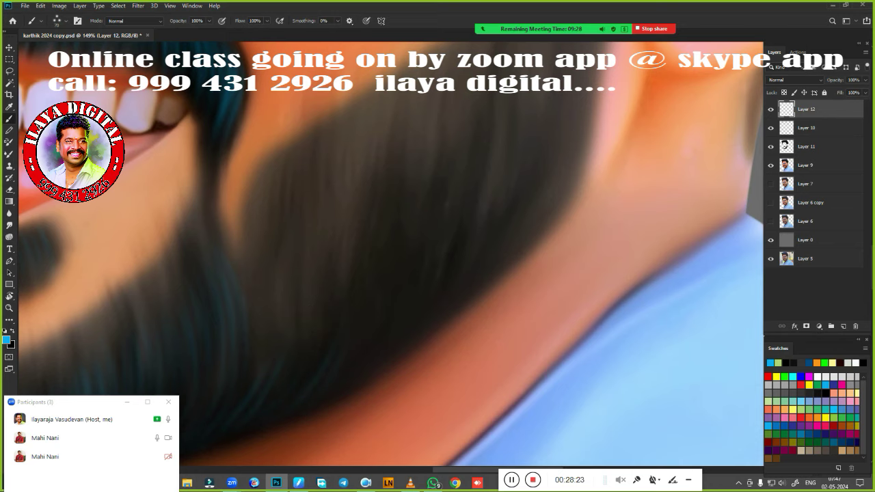
drag(451, 300, 484, 251)
mouse_move(555, 181)
mouse_down()
mouse_move(546, 281)
mouse_move(437, 390)
mouse_up()
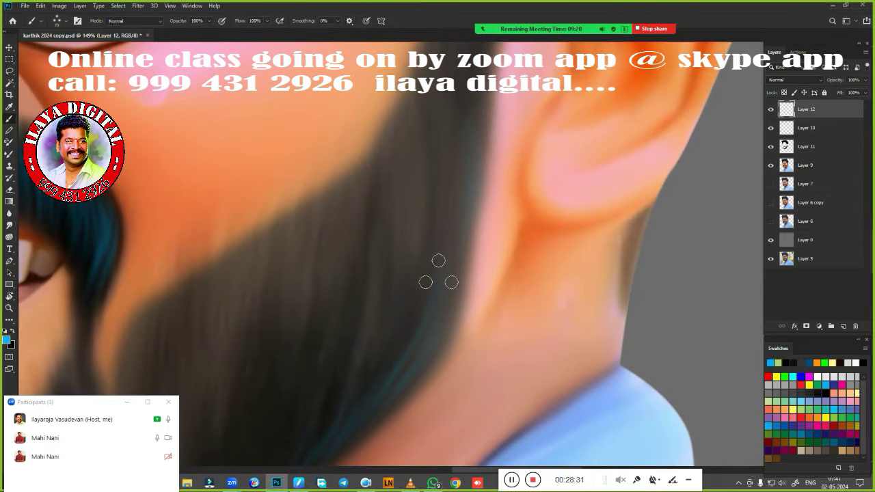
mouse_move(426, 282)
mouse_down()
mouse_move(424, 215)
mouse_move(430, 225)
mouse_up()
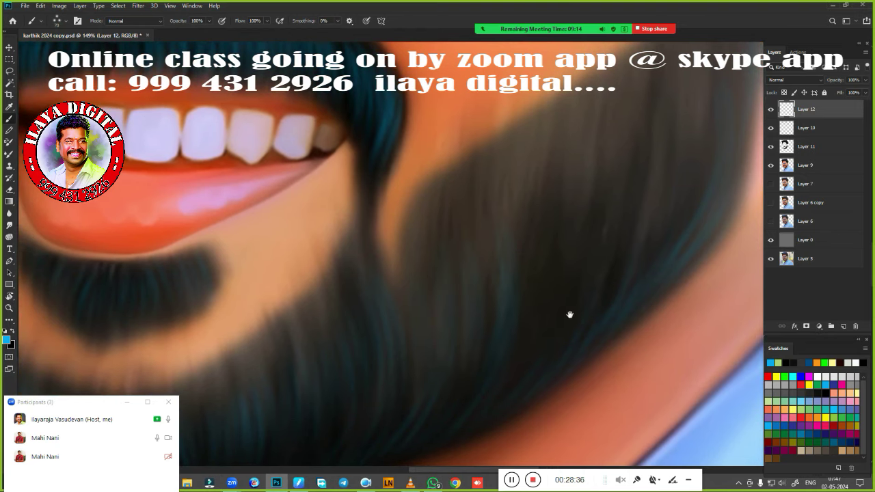
Step: Extend the blue strands up the side beard toward the ear, then zoom out to view the portrait
drag(569, 313, 329, 395)
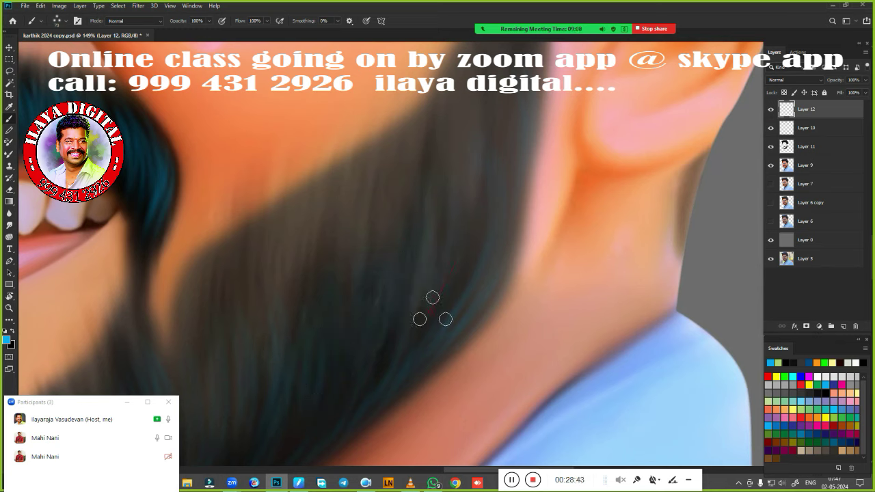
drag(510, 270, 585, 182)
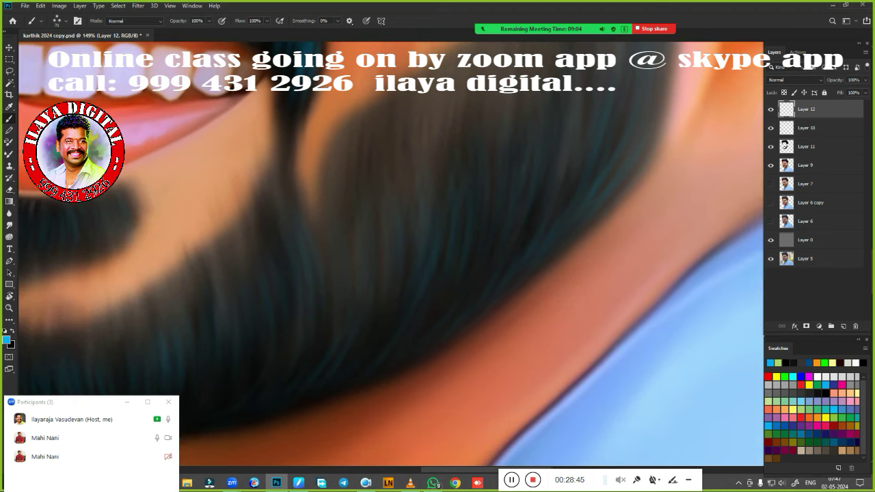
drag(387, 276, 311, 386)
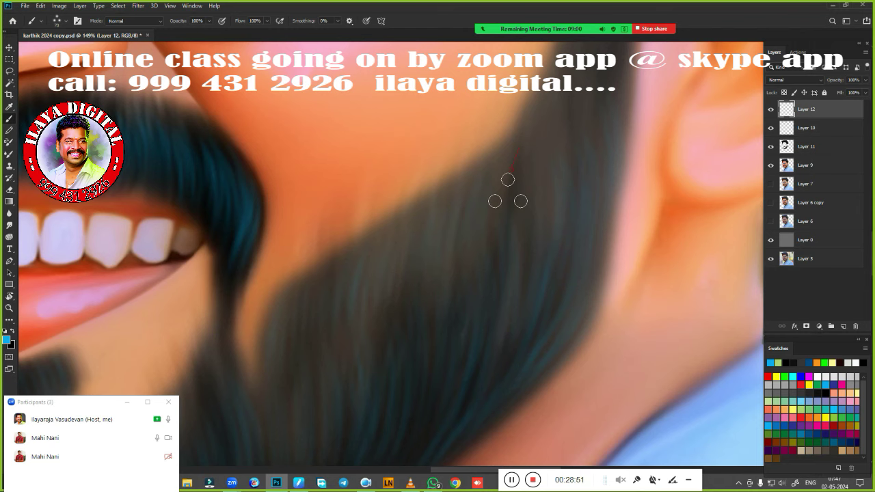
drag(527, 209, 430, 301)
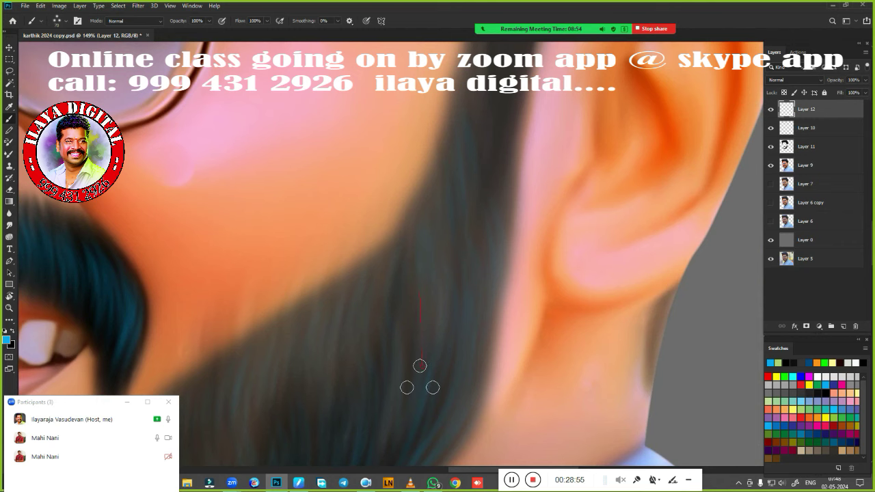
scroll(494, 147, up, 5)
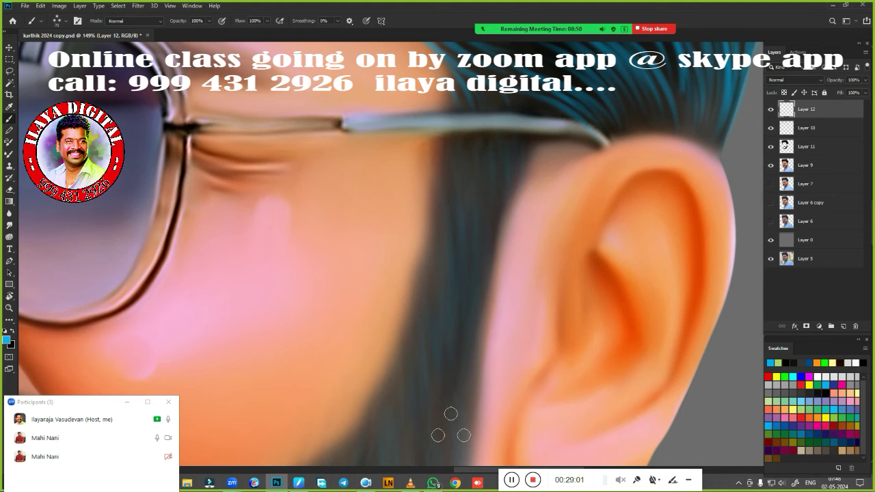
scroll(488, 342, down, 3)
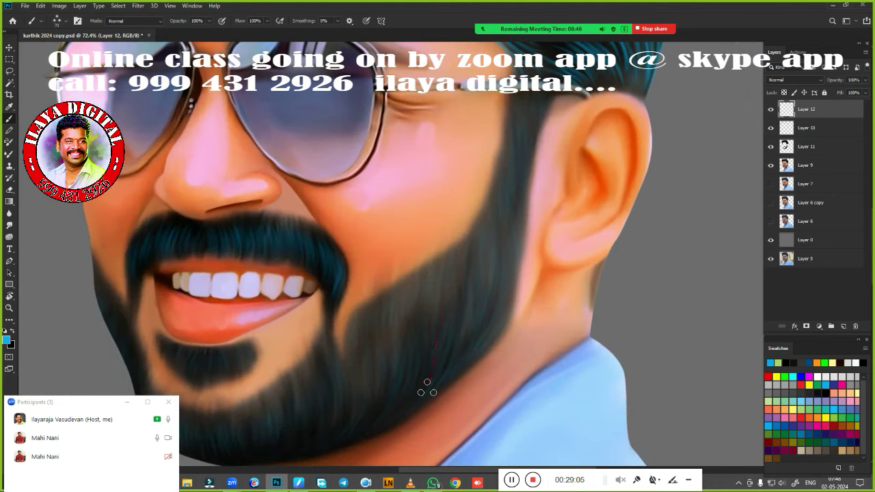
scroll(358, 361, down, 2)
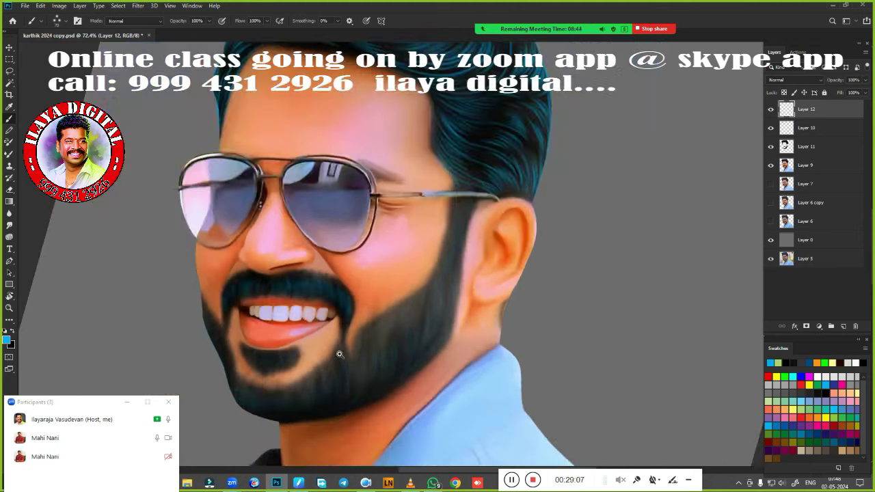
scroll(358, 361, down, 2)
scroll(342, 354, down, 1)
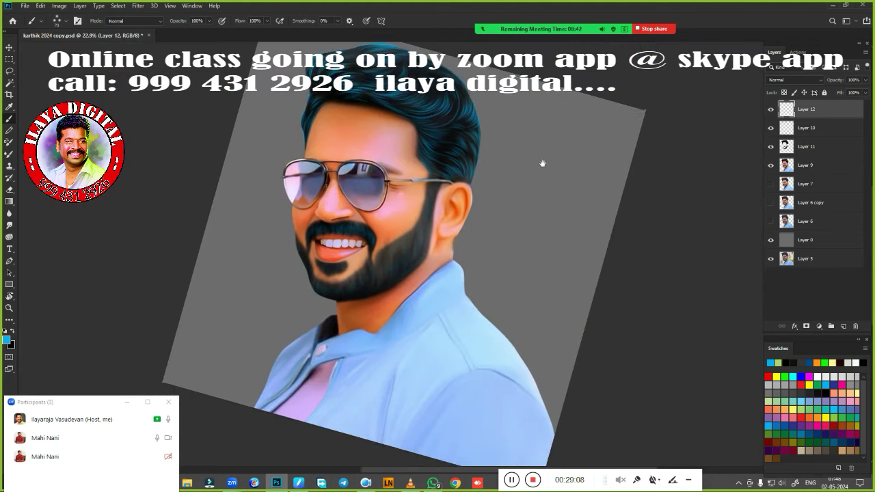
Step: Add empty Layer 13 above Layer 11, swap foreground and background colours, and zoom into the mouth
click(816, 148)
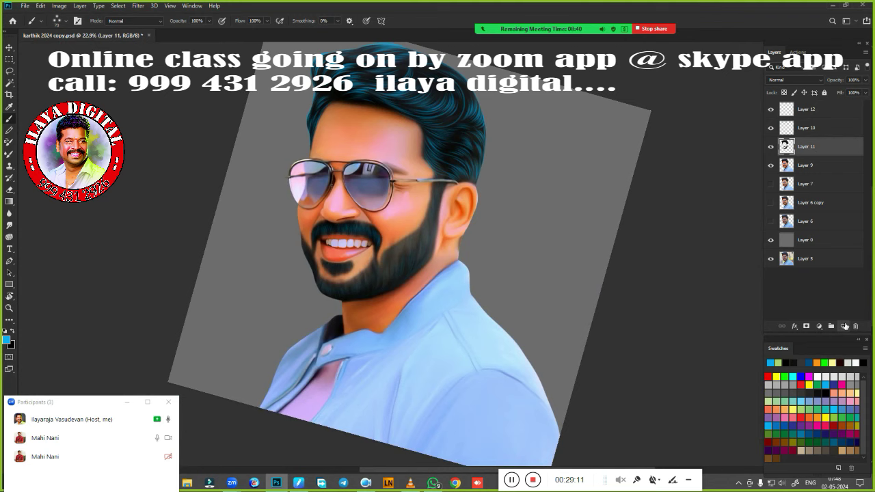
click(845, 326)
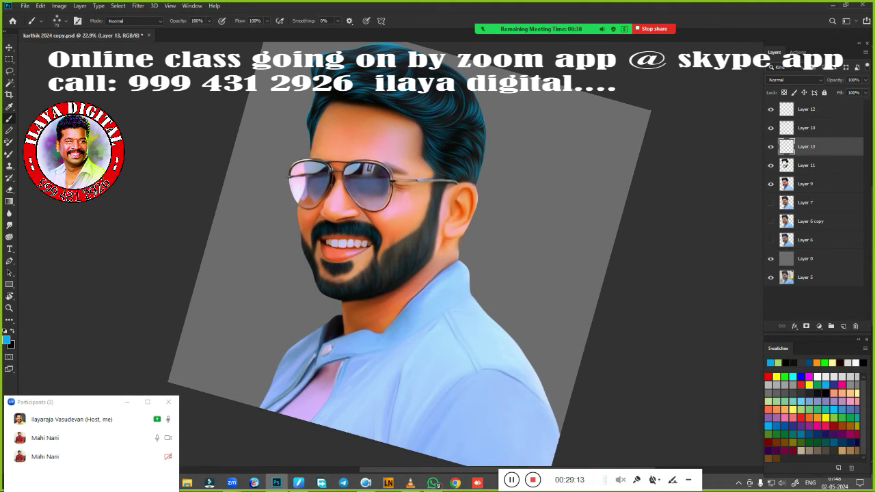
key(x)
scroll(329, 256, up, 7)
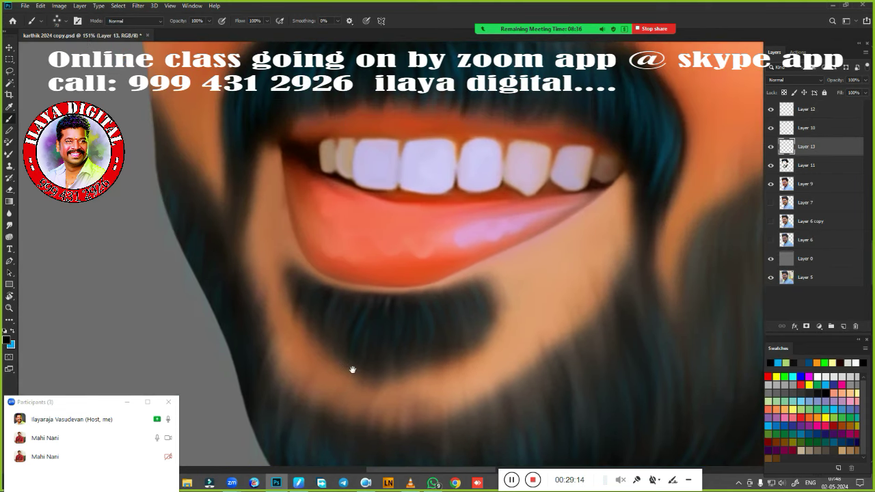
scroll(307, 353, up, 4)
scroll(431, 299, up, 1)
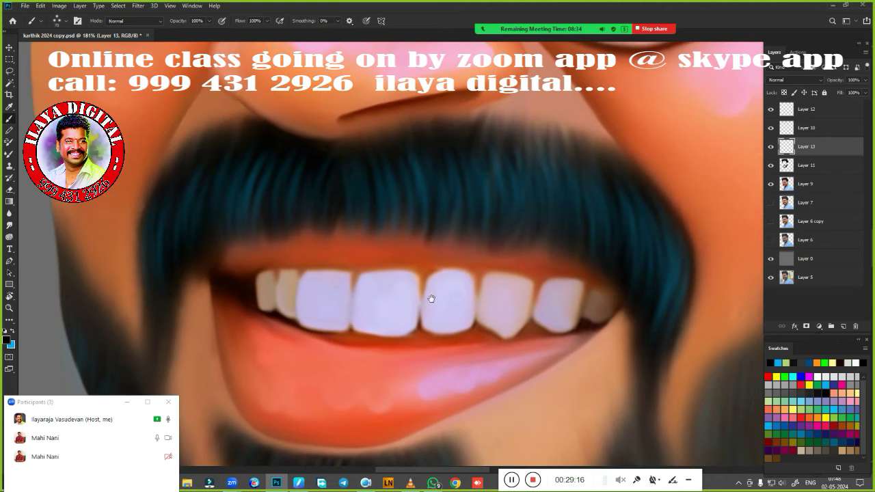
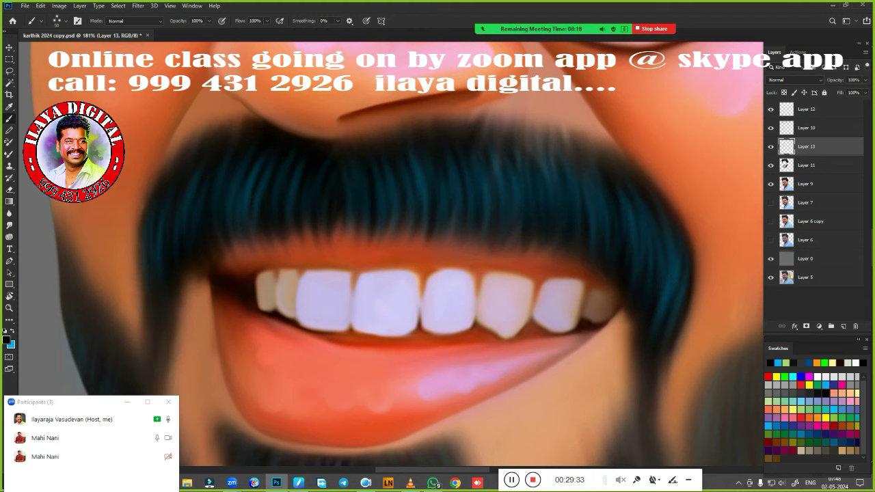
Step: Add a thin strand under the moustache and hair strands up the beard's lower edge
drag(406, 213, 406, 253)
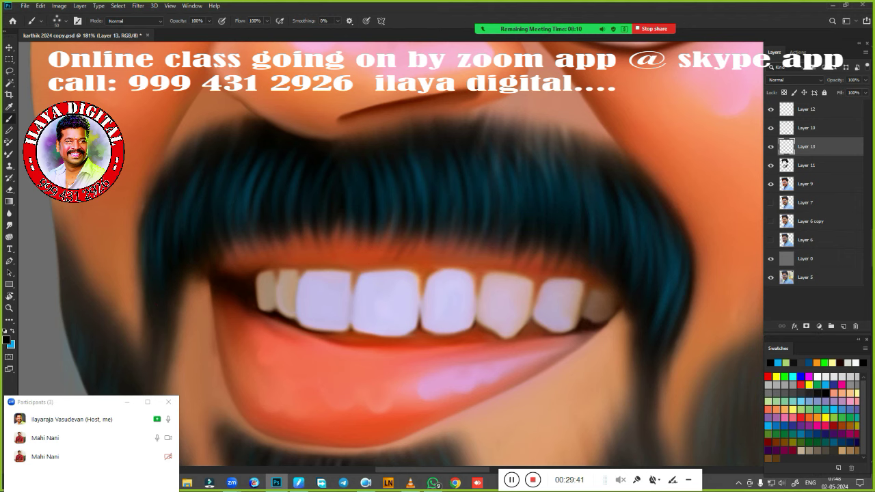
mouse_move(479, 347)
mouse_down()
mouse_move(501, 232)
mouse_move(205, 157)
mouse_up()
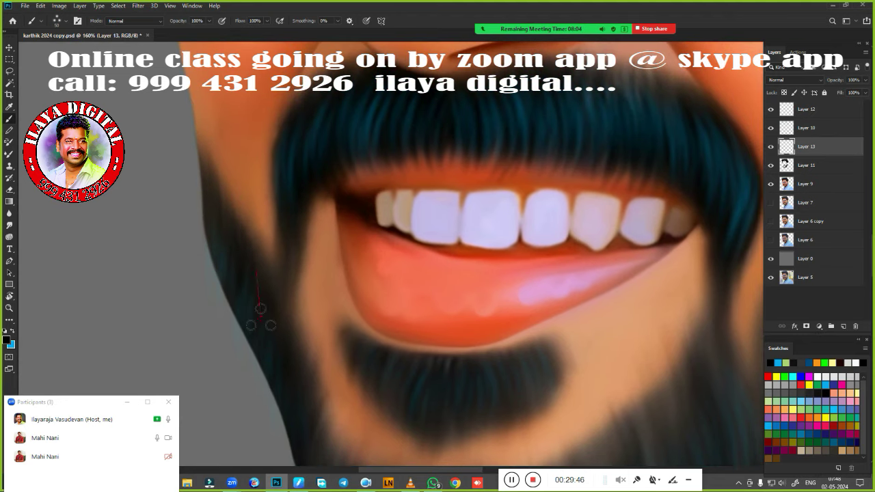
scroll(276, 379, down, 5)
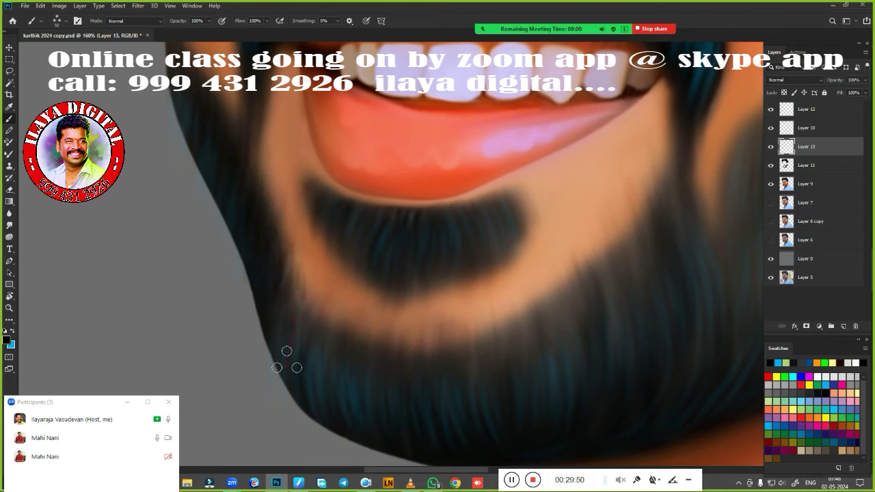
drag(328, 376, 339, 281)
drag(338, 358, 350, 339)
drag(376, 391, 373, 331)
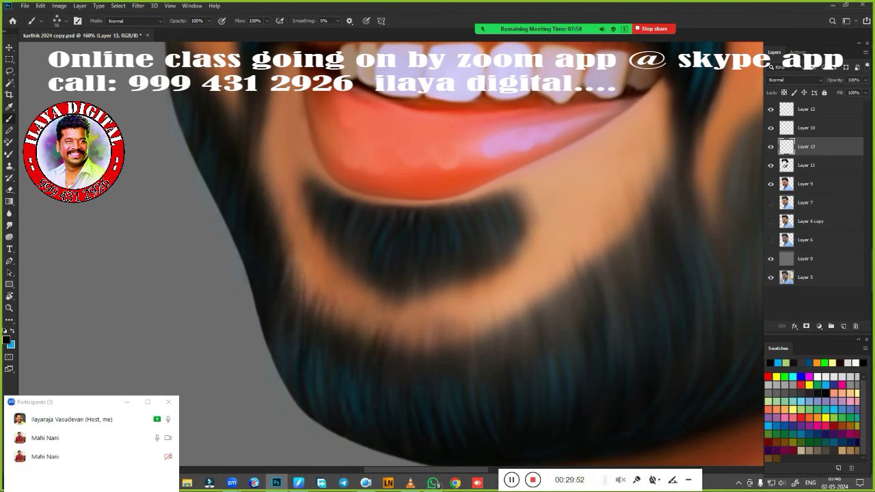
mouse_move(403, 417)
mouse_down()
mouse_move(403, 335)
mouse_move(388, 338)
mouse_up()
drag(427, 369, 417, 345)
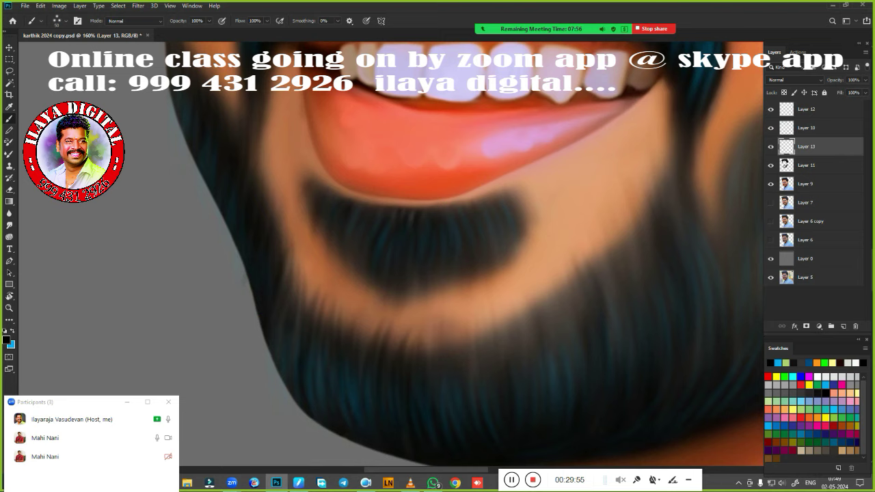
drag(465, 394, 459, 338)
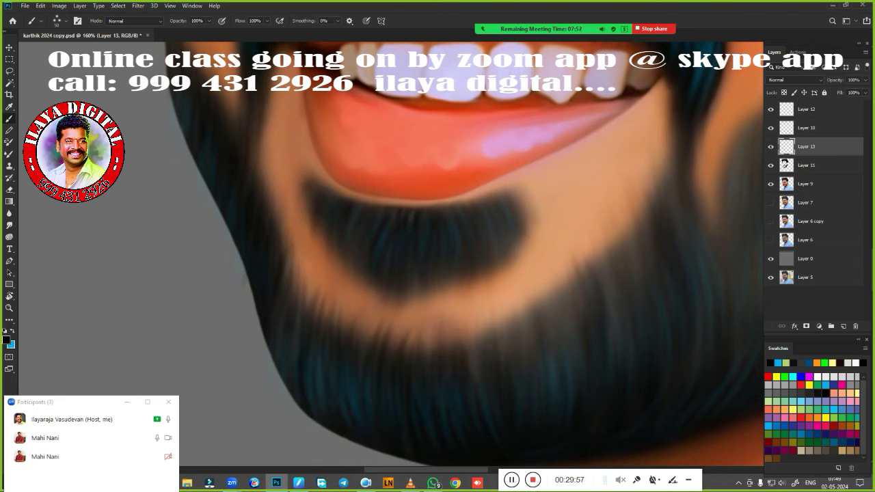
Step: Paint strands inside the beard, along its right edge, and at the moustache's right end
drag(517, 433, 539, 325)
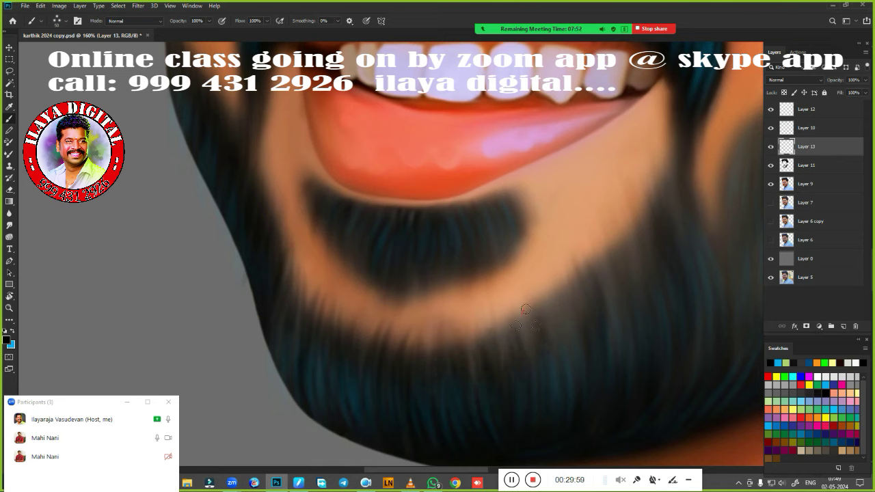
drag(561, 418, 558, 345)
drag(709, 257, 682, 156)
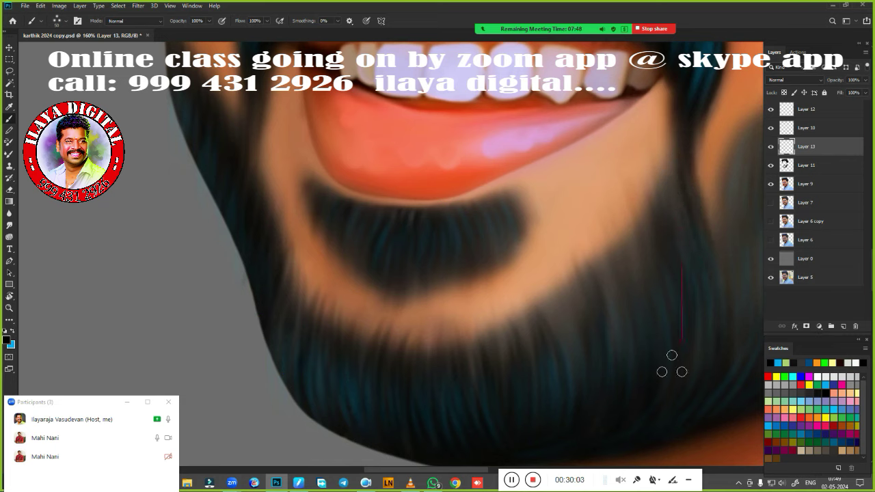
drag(672, 361, 682, 268)
drag(649, 327, 643, 253)
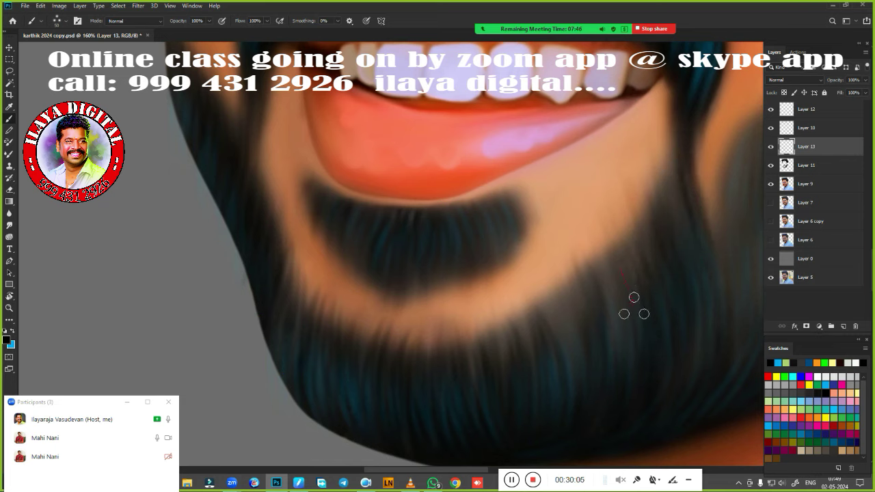
mouse_move(625, 347)
mouse_down()
mouse_move(634, 284)
mouse_move(608, 290)
mouse_up()
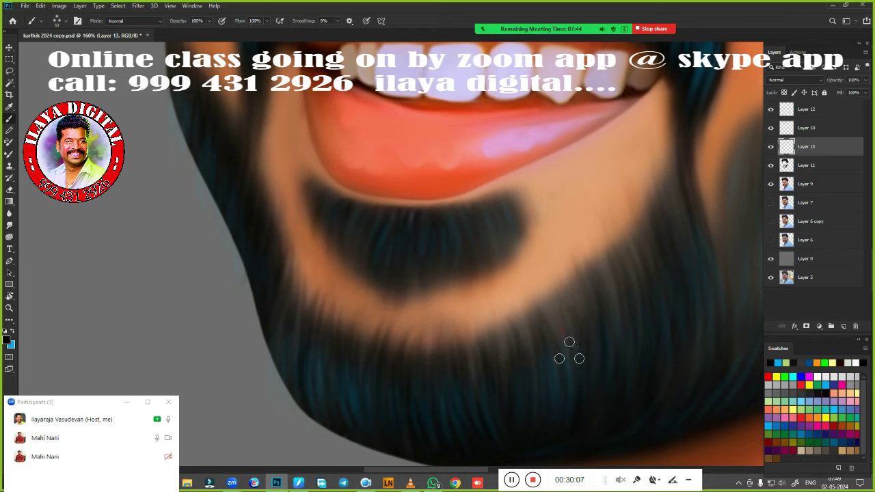
drag(573, 369, 587, 296)
mouse_move(598, 345)
mouse_down()
mouse_move(588, 296)
mouse_move(613, 259)
mouse_up()
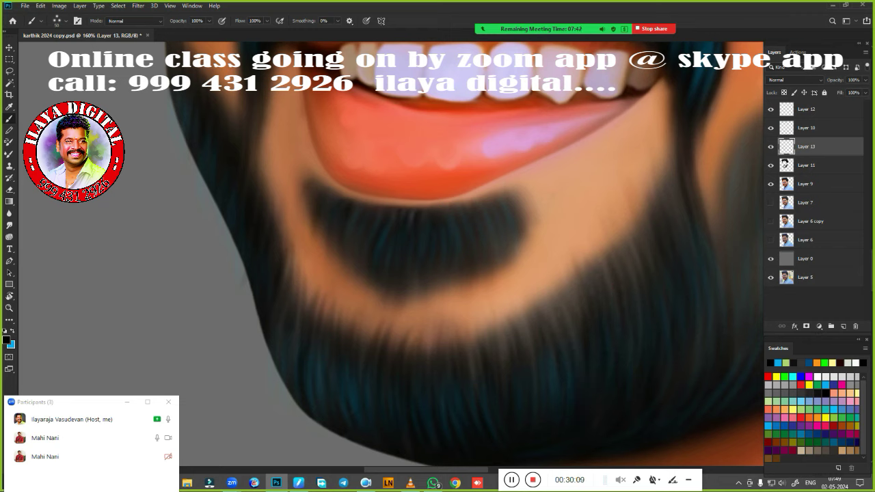
drag(689, 186, 702, 167)
drag(519, 243, 505, 192)
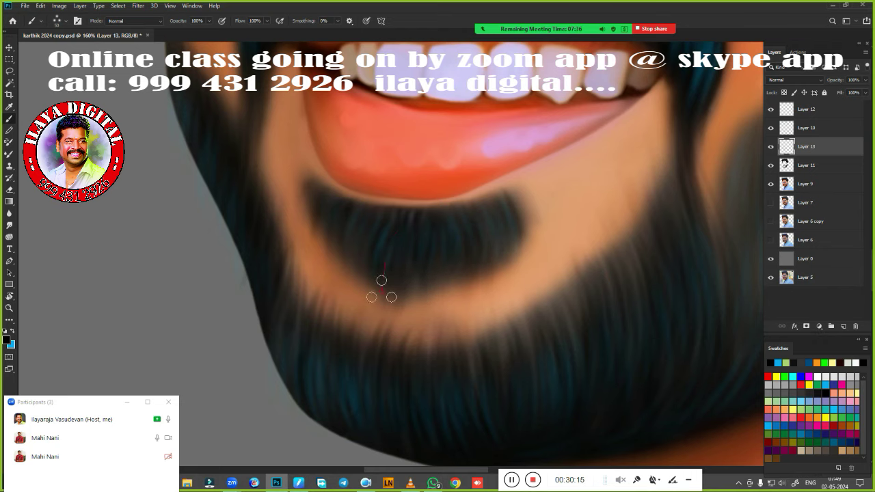
Step: Paint short hair strands across the beard
scroll(433, 273, up, 2)
scroll(257, 374, up, 1)
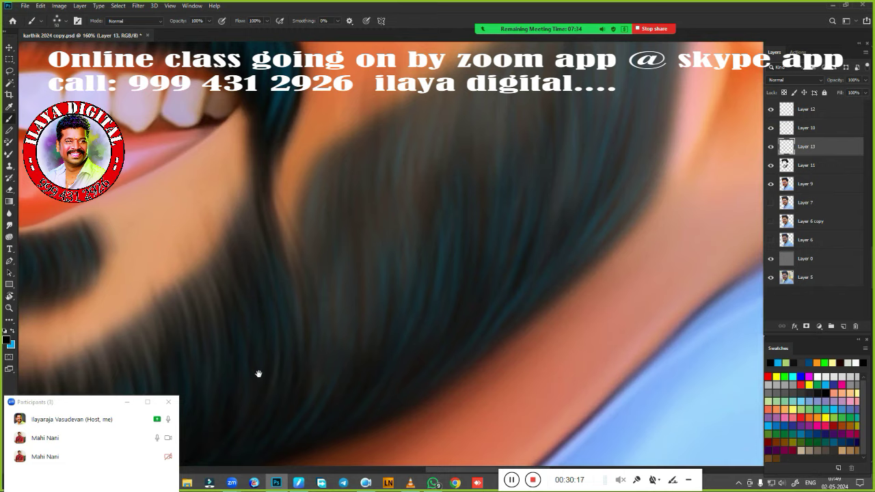
scroll(265, 257, up, 2)
mouse_move(259, 246)
mouse_down()
mouse_move(241, 339)
mouse_move(263, 279)
mouse_up()
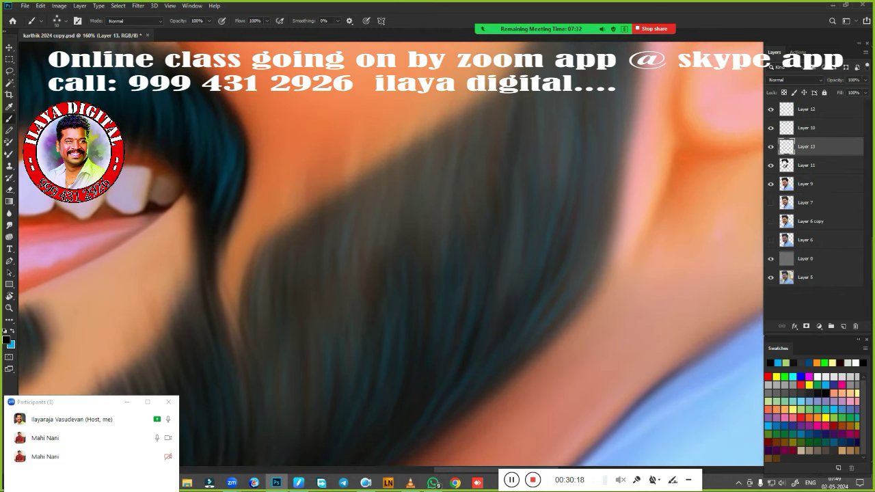
drag(300, 247, 281, 311)
drag(331, 224, 311, 297)
mouse_move(366, 195)
mouse_down()
mouse_move(352, 257)
mouse_move(380, 220)
mouse_up()
drag(402, 187, 398, 216)
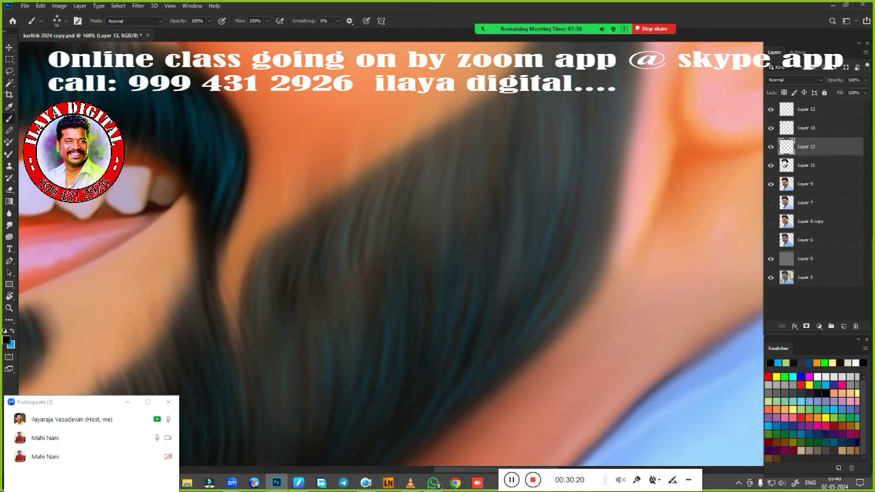
drag(333, 207, 328, 247)
mouse_move(376, 199)
mouse_down()
mouse_move(371, 236)
mouse_move(345, 239)
mouse_up()
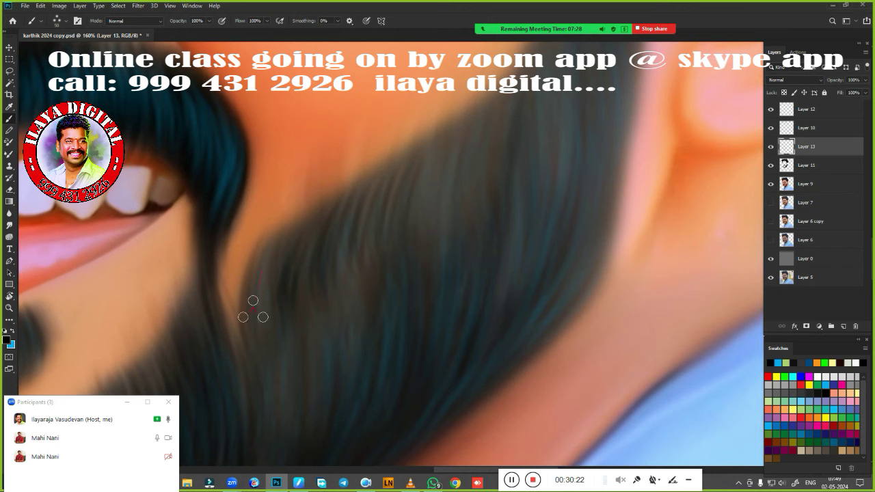
drag(260, 256, 254, 292)
Step: Add short strokes along the beard-skin edge and faint strokes near the ear
drag(451, 213, 379, 283)
drag(448, 130, 418, 268)
drag(411, 220, 383, 298)
drag(366, 261, 341, 339)
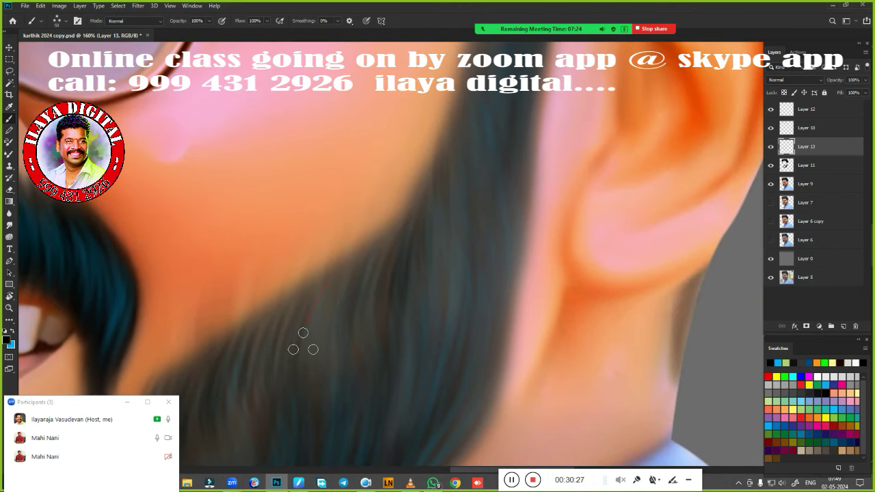
mouse_move(320, 280)
mouse_down()
mouse_move(304, 349)
mouse_move(334, 323)
mouse_up()
drag(346, 265, 328, 325)
drag(386, 244, 367, 321)
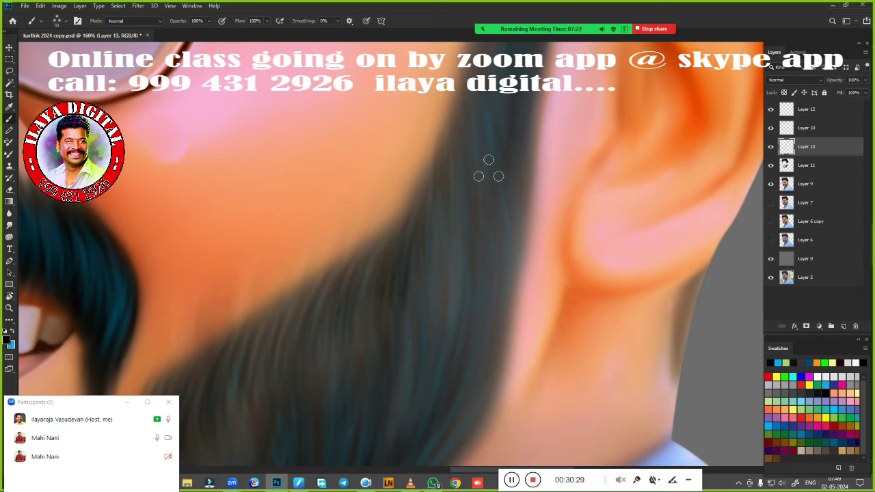
drag(519, 208, 521, 301)
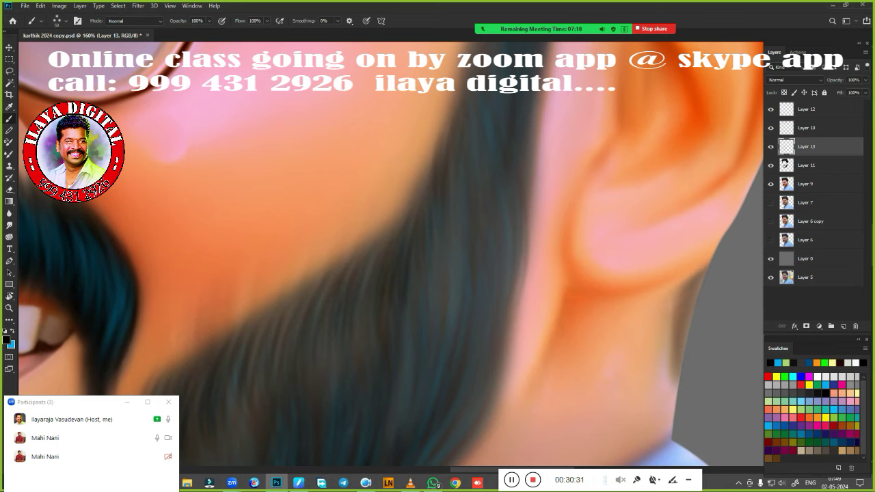
drag(499, 227, 498, 337)
drag(499, 294, 489, 381)
Step: Paint a beard strand and undo the stray reddish stroke
drag(520, 335, 600, 133)
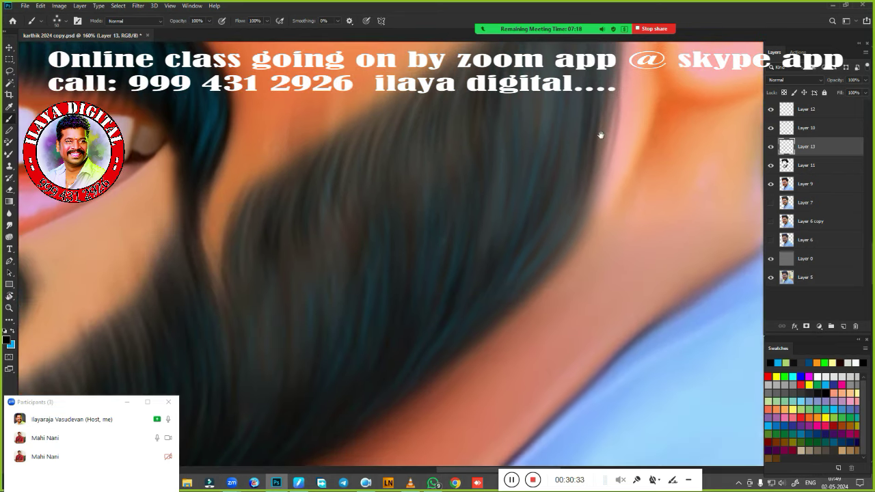
drag(564, 228, 577, 176)
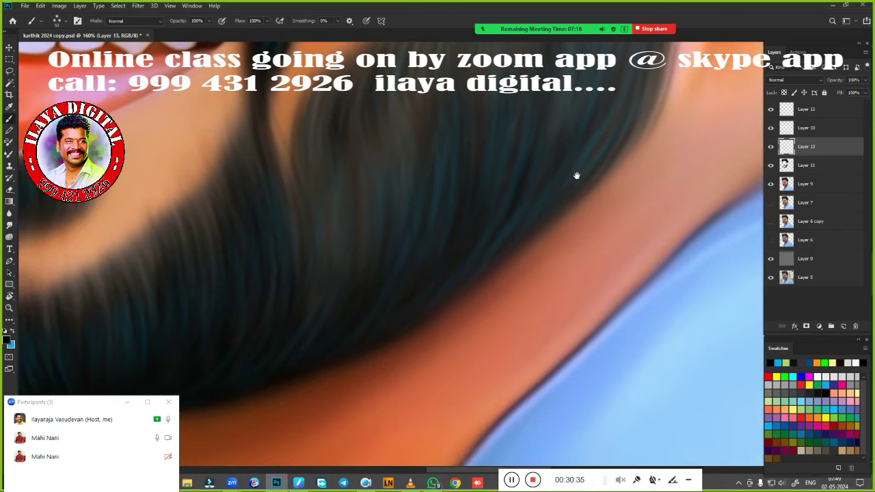
drag(320, 257, 313, 299)
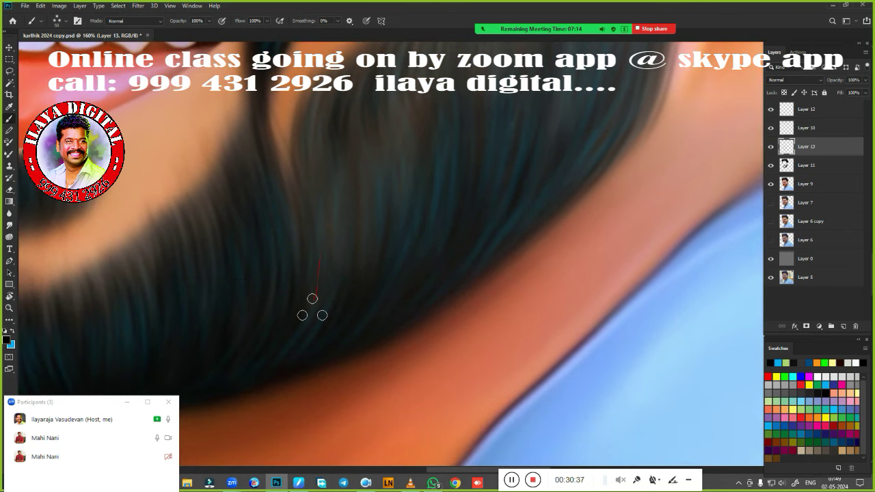
key(ctrl+z)
drag(389, 160, 457, 225)
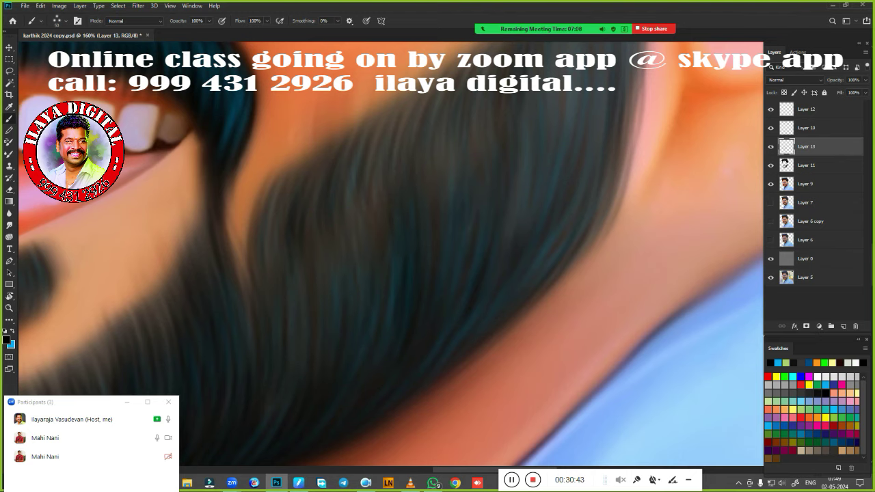
drag(424, 356, 289, 397)
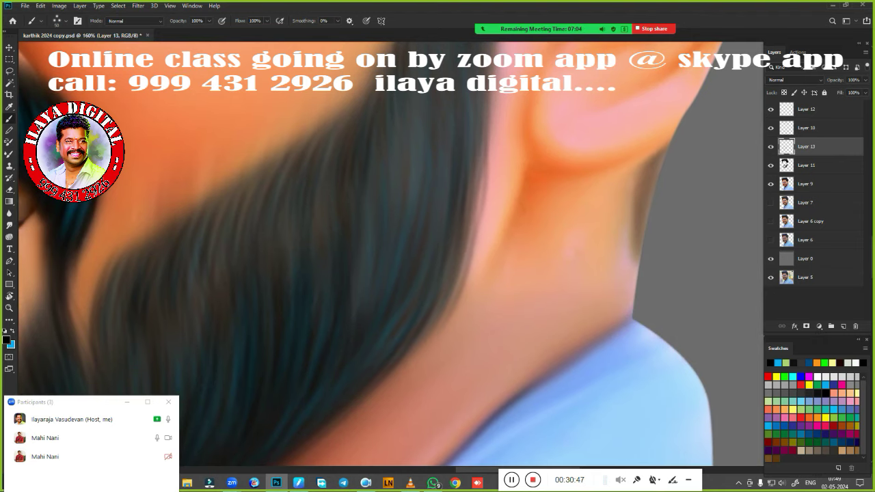
Step: Paint dark strands down the beard below the cheek and the hair beside the ear
drag(419, 145, 395, 295)
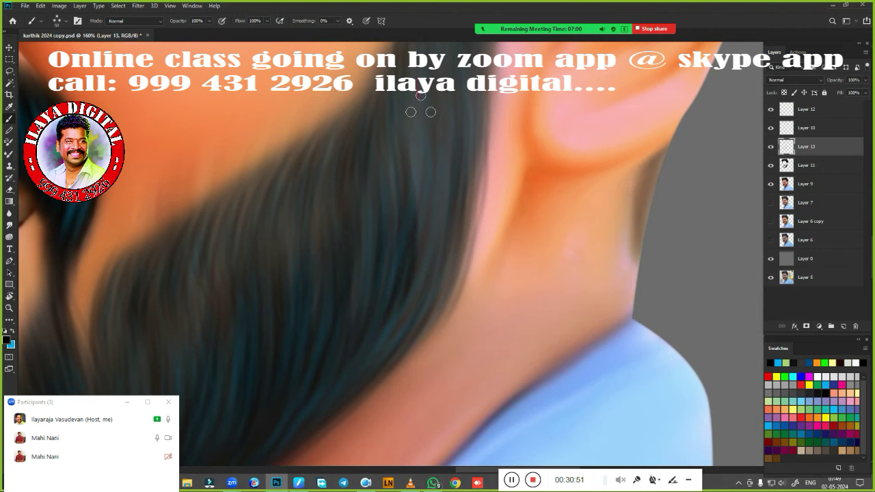
mouse_move(417, 130)
mouse_down()
mouse_move(408, 289)
mouse_move(444, 350)
mouse_up()
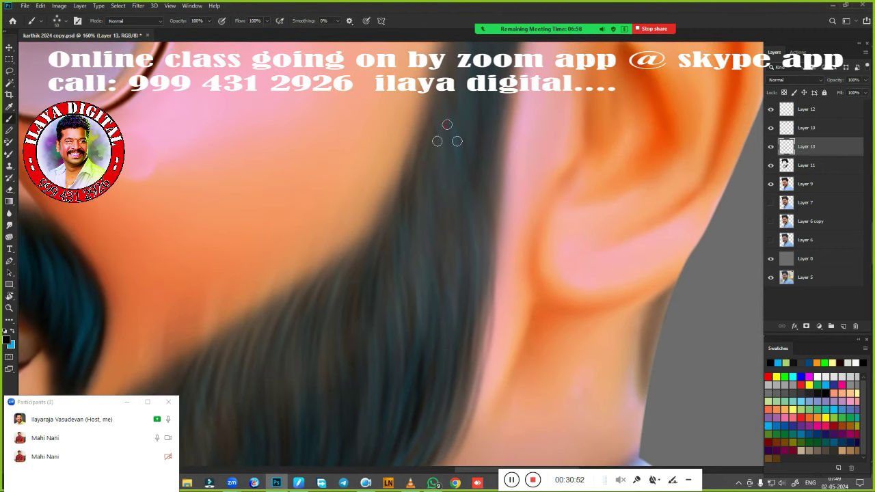
drag(449, 141, 462, 294)
drag(424, 157, 441, 327)
drag(417, 236, 420, 345)
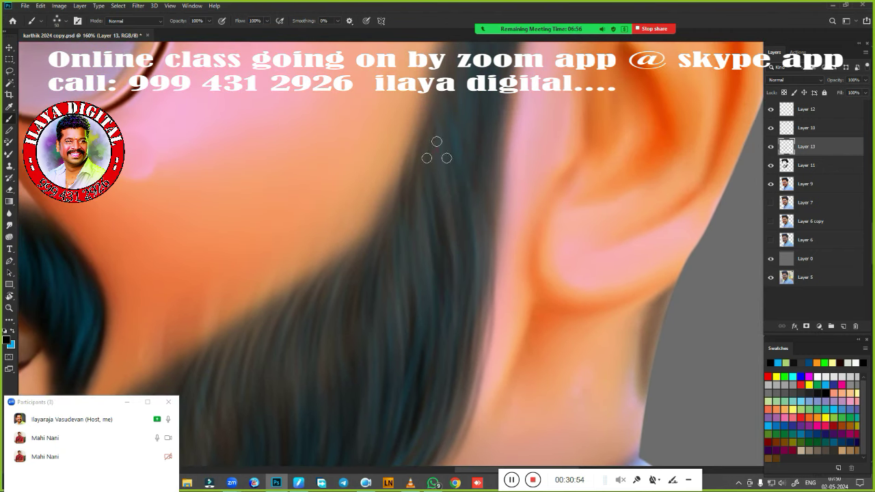
drag(437, 149, 444, 175)
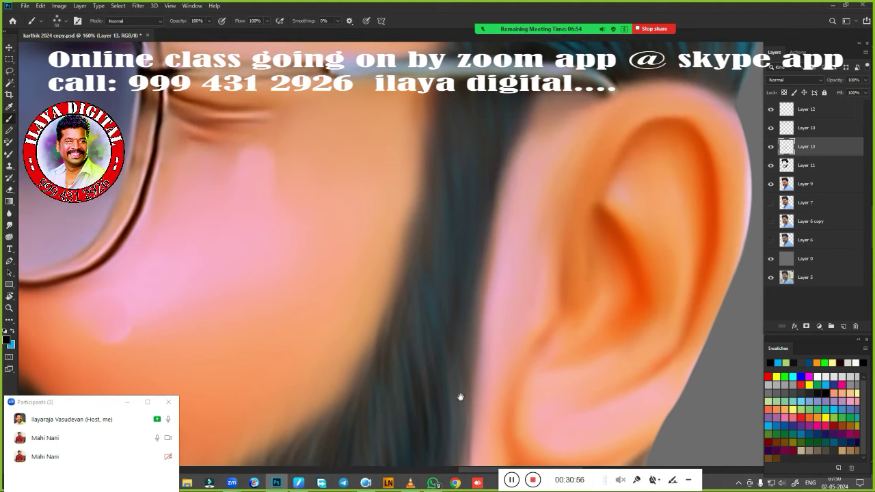
mouse_move(431, 147)
mouse_down()
mouse_move(438, 287)
mouse_move(425, 238)
mouse_up()
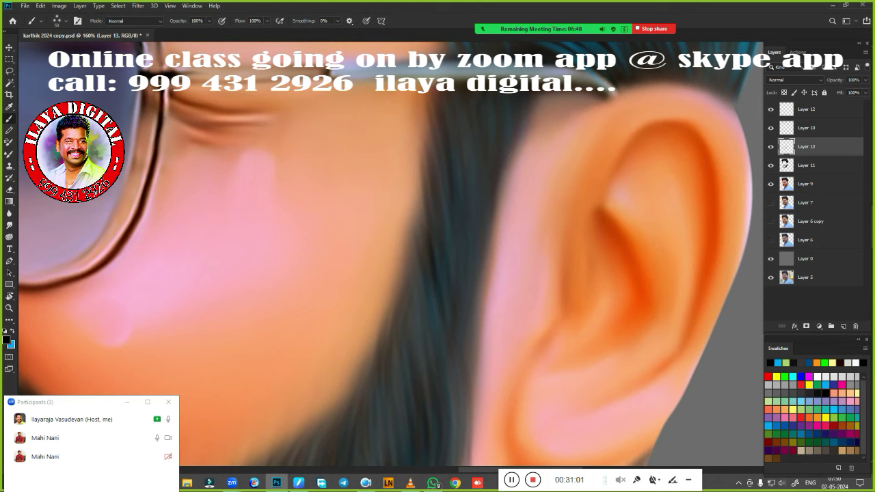
mouse_move(469, 287)
mouse_down()
mouse_move(465, 370)
mouse_move(628, 112)
mouse_up()
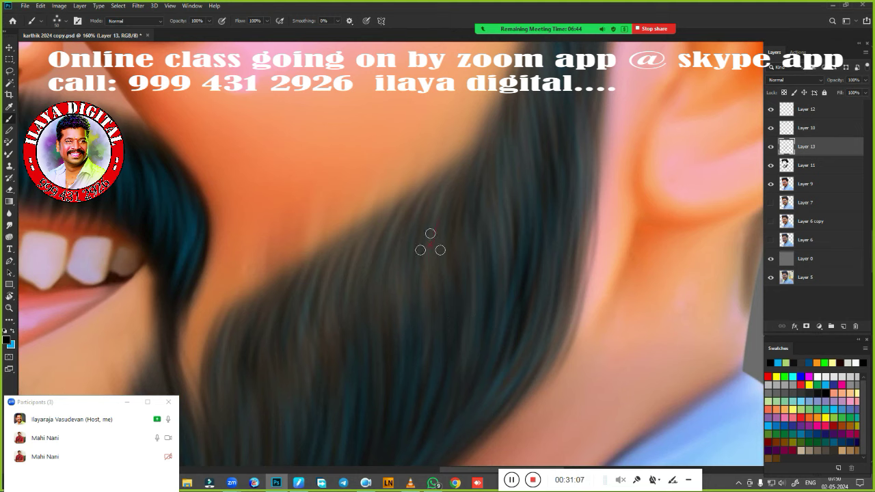
Step: Add a darker strand into the beard and a thin stroke along its edge
drag(397, 342, 506, 198)
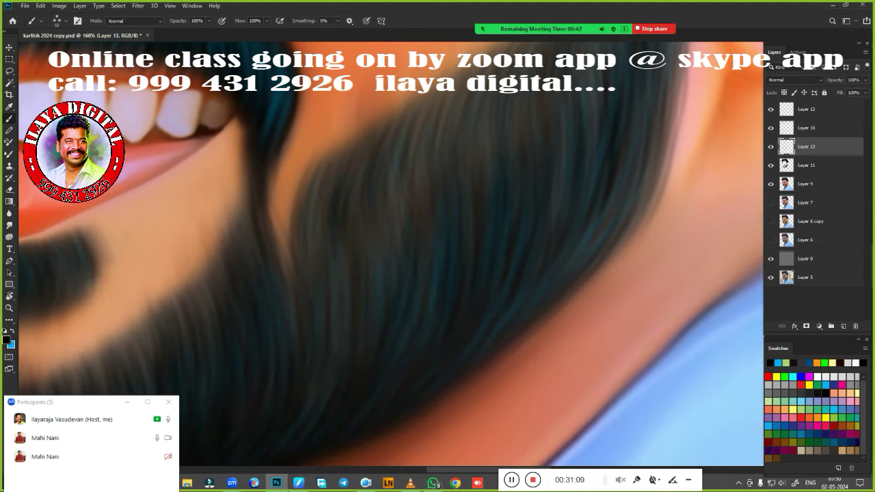
drag(397, 198, 395, 277)
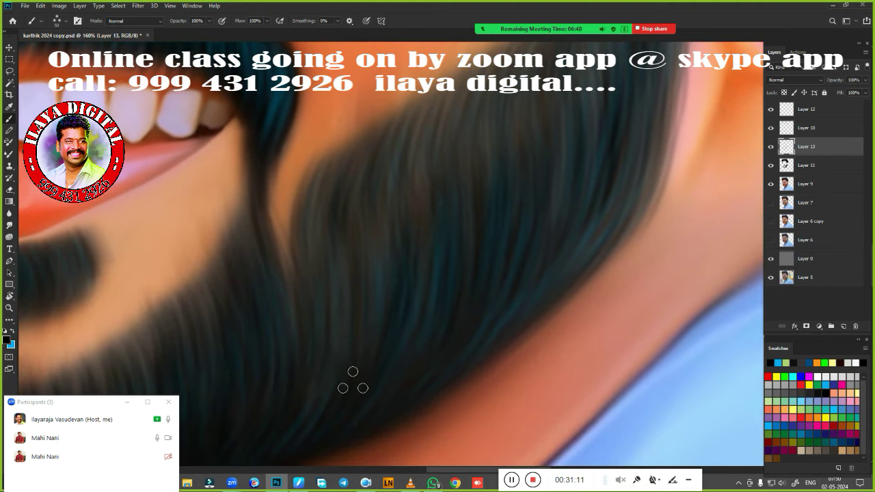
drag(379, 346, 349, 408)
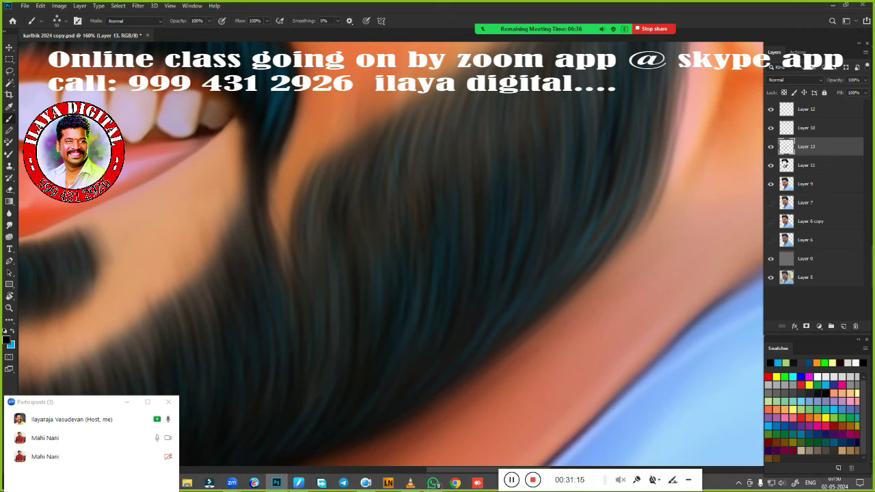
Step: Paint a darker, longer, better-defined eyebrow above the sunglasses frame
key(ctrl+0)
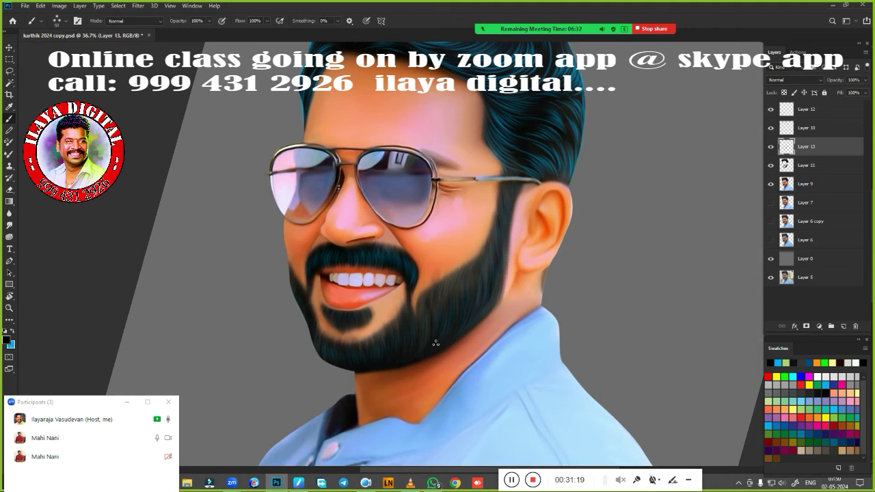
drag(419, 200, 427, 308)
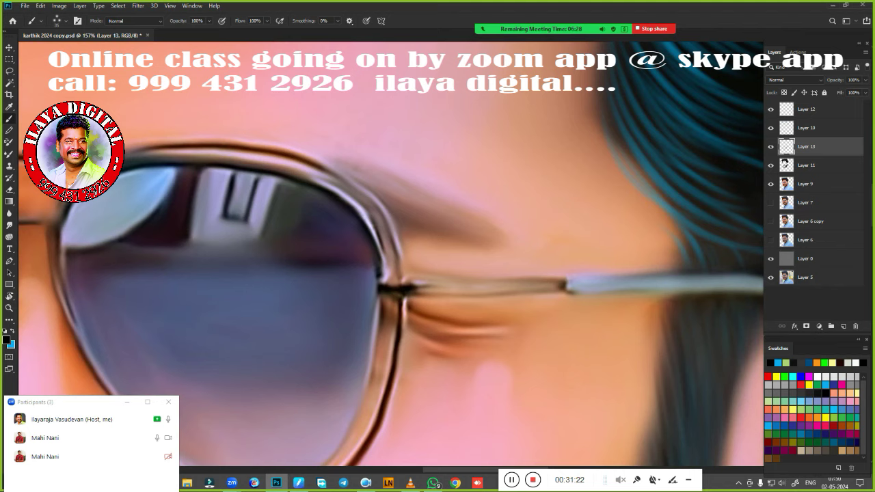
drag(346, 161, 469, 237)
drag(432, 203, 482, 241)
drag(410, 190, 493, 239)
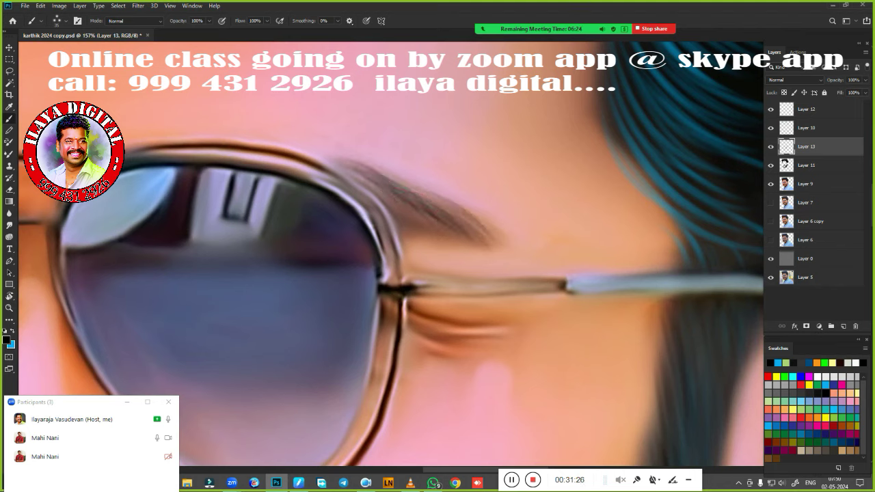
drag(424, 223, 349, 173)
mouse_move(429, 219)
mouse_down()
mouse_move(391, 188)
mouse_move(479, 236)
mouse_move(462, 226)
mouse_up()
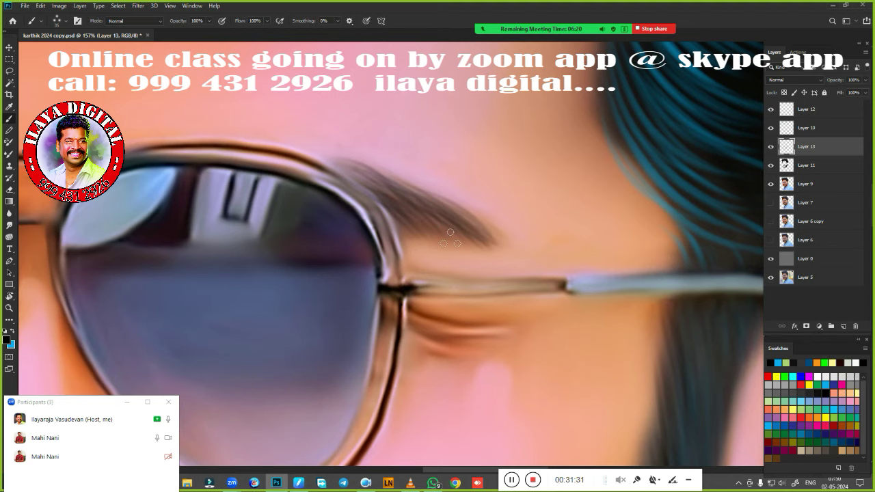
Step: Swap foreground and background colours, zoom out and straighten the rotated view
key(x)
drag(415, 219, 505, 268)
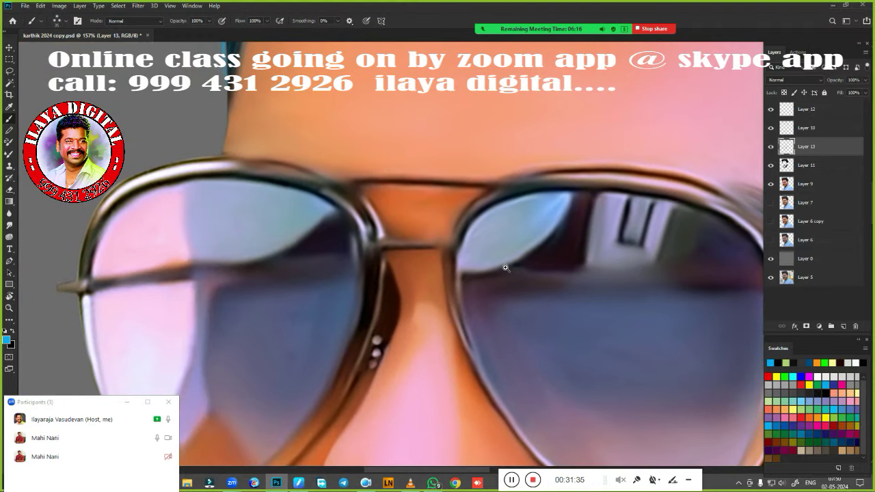
scroll(505, 267, down, 5)
scroll(465, 244, down, 3)
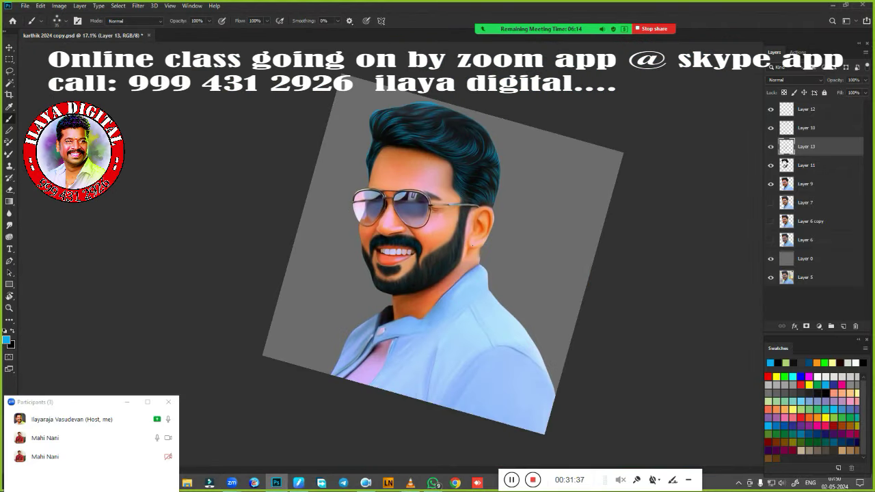
key(Escape)
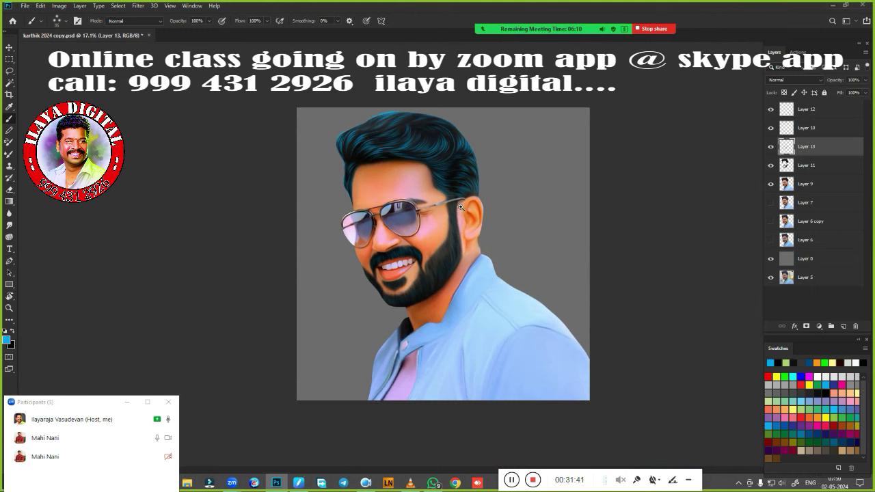
scroll(461, 208, up, 3)
Step: Apply Hue/Saturation to Layer 11 with Lightness settled near 3
click(826, 167)
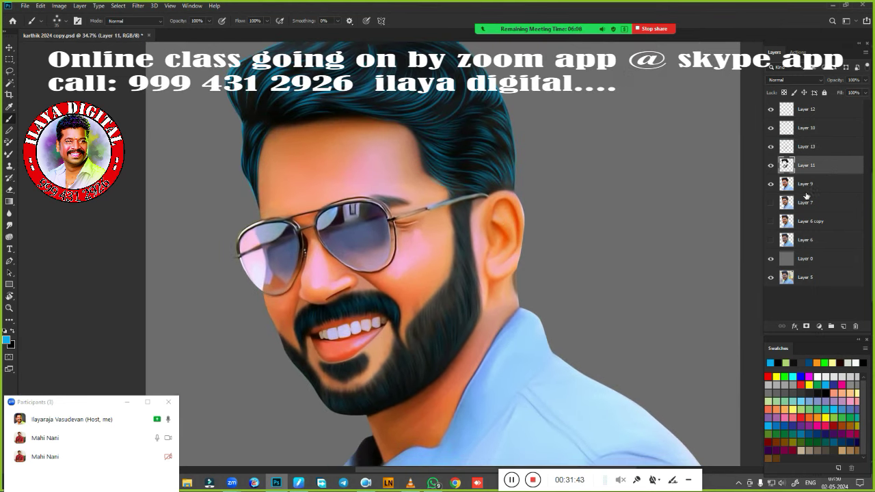
key(ctrl+u)
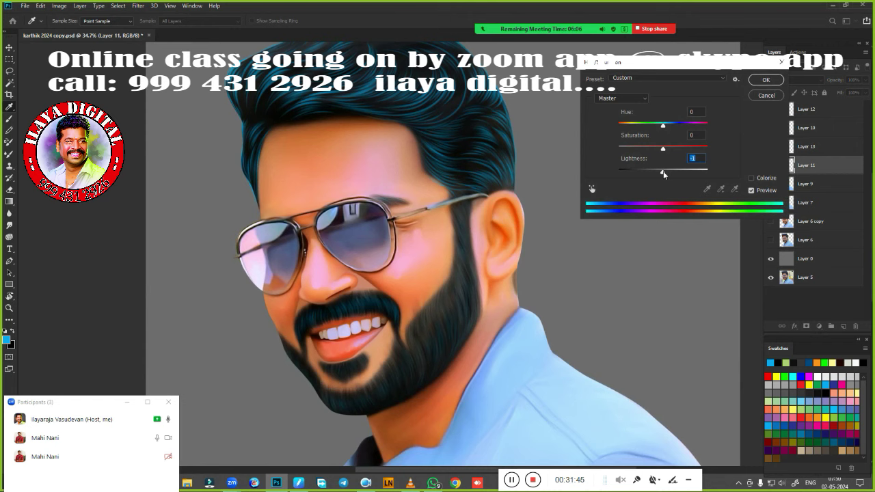
drag(664, 175, 596, 176)
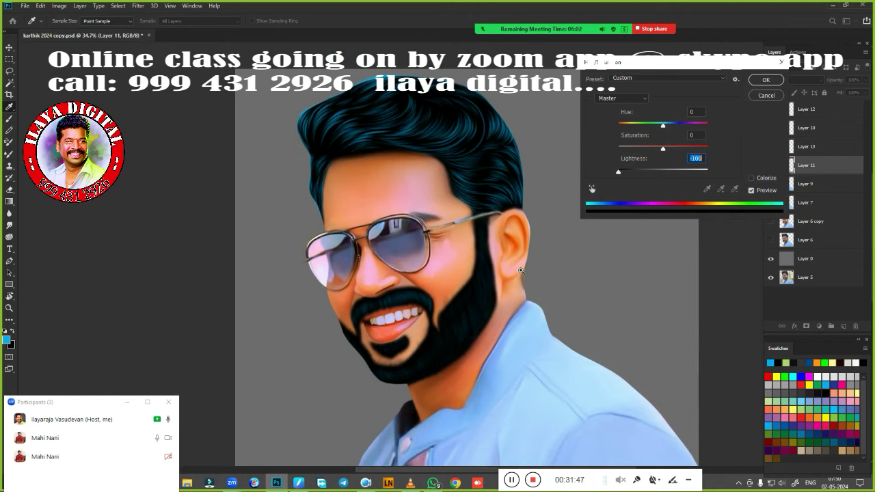
mouse_move(537, 263)
mouse_down()
mouse_move(557, 254)
mouse_move(577, 284)
mouse_move(631, 172)
mouse_move(660, 170)
mouse_up()
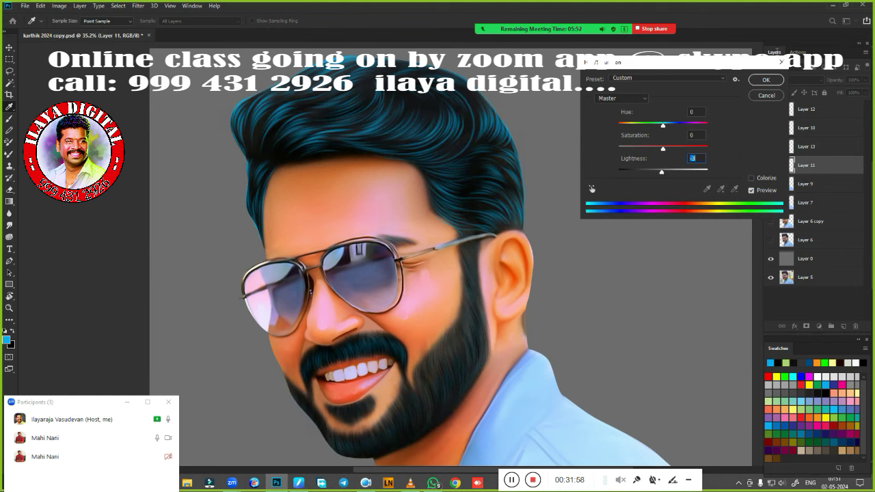
click(766, 80)
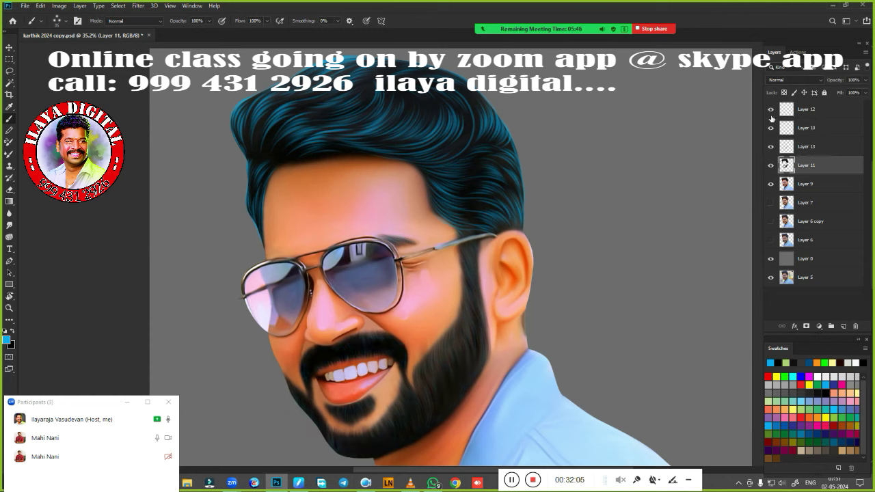
Step: Move Layer 12 below Layer 10, add a new empty layer on top, and load the hair selection
click(823, 113)
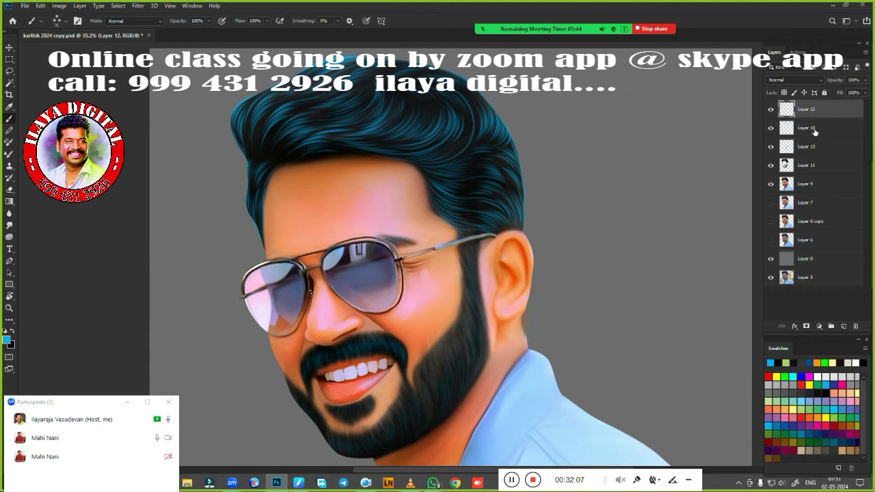
drag(815, 132, 818, 131)
click(771, 110)
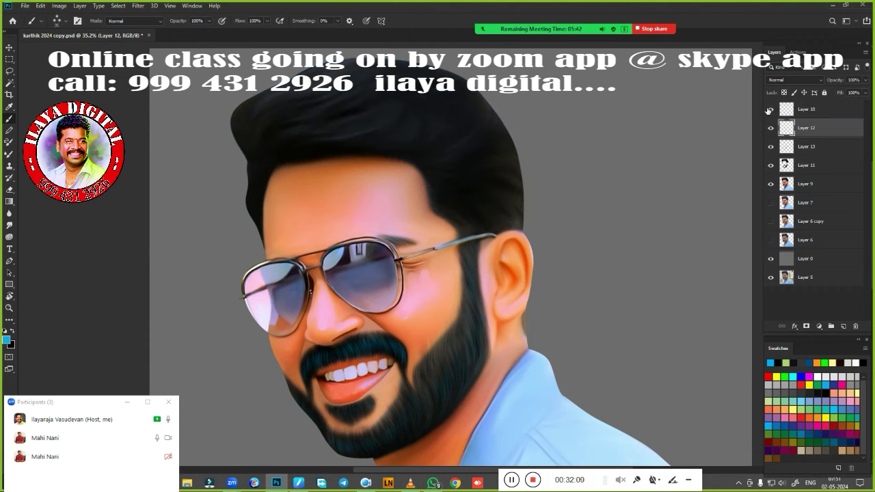
click(809, 110)
click(844, 327)
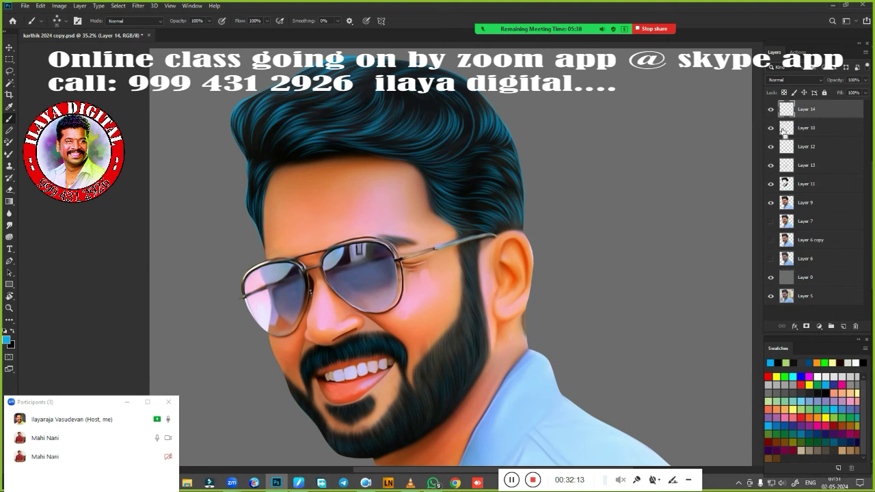
ctrl+click(786, 130)
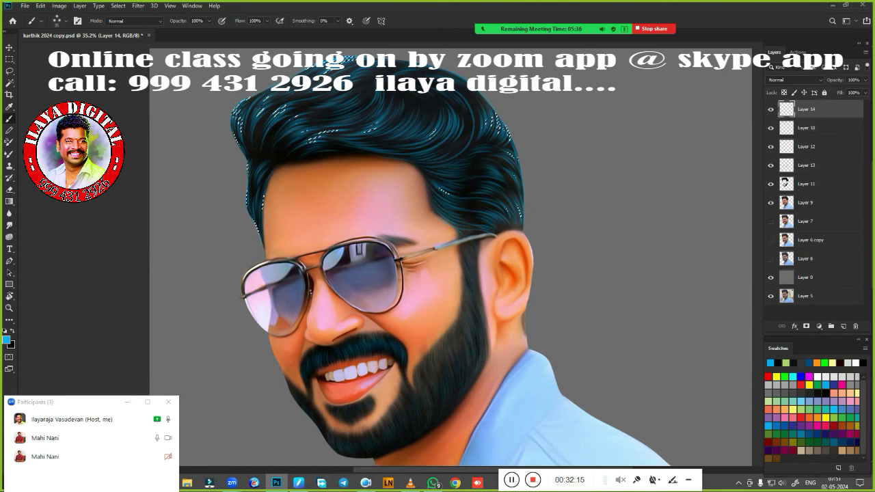
Step: Set the pen tablet's pressure curve to linear in the driver settings
scroll(583, 313, up, 1)
scroll(522, 262, down, 2)
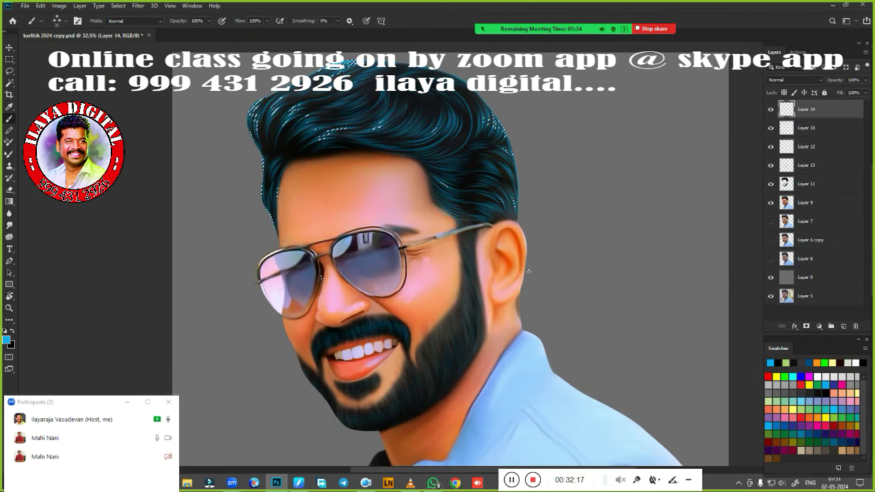
click(299, 483)
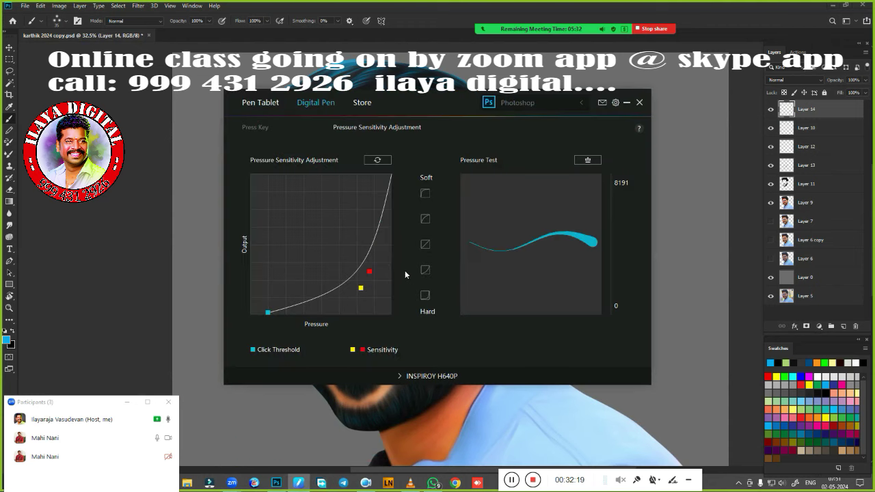
click(424, 245)
click(627, 102)
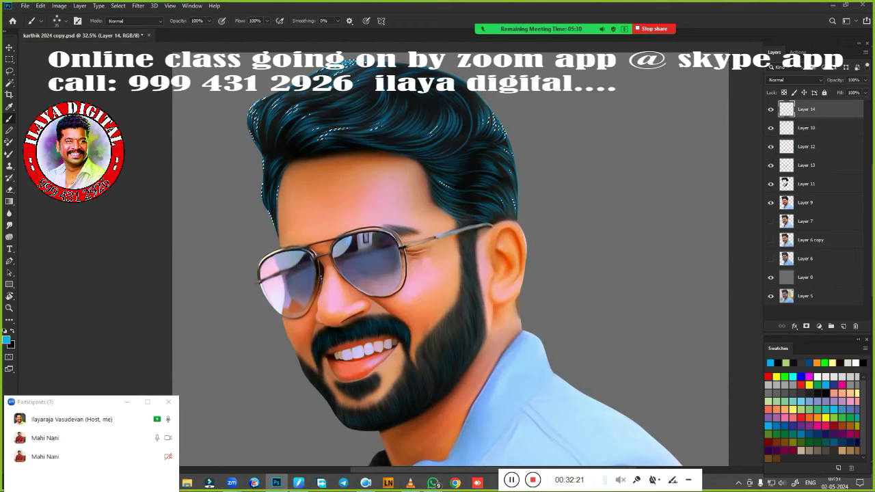
Step: Choose the Soft Round brush with 0% hardness
right_click(407, 225)
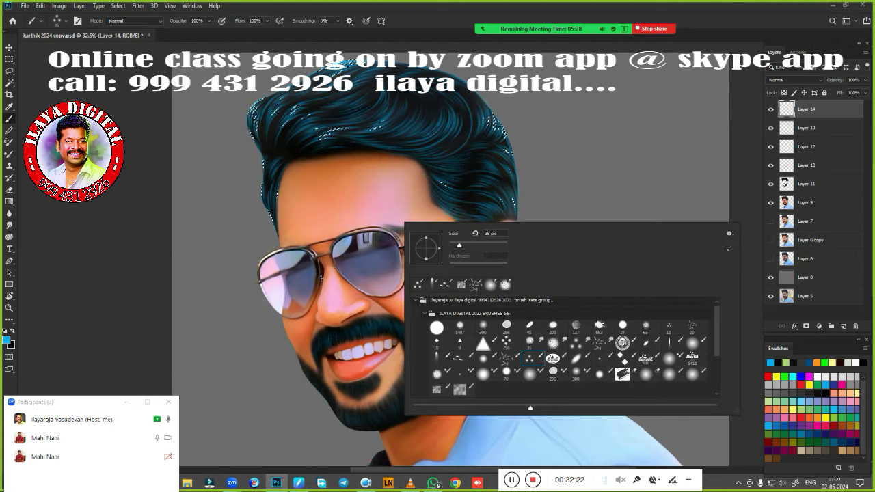
click(668, 373)
key(Return)
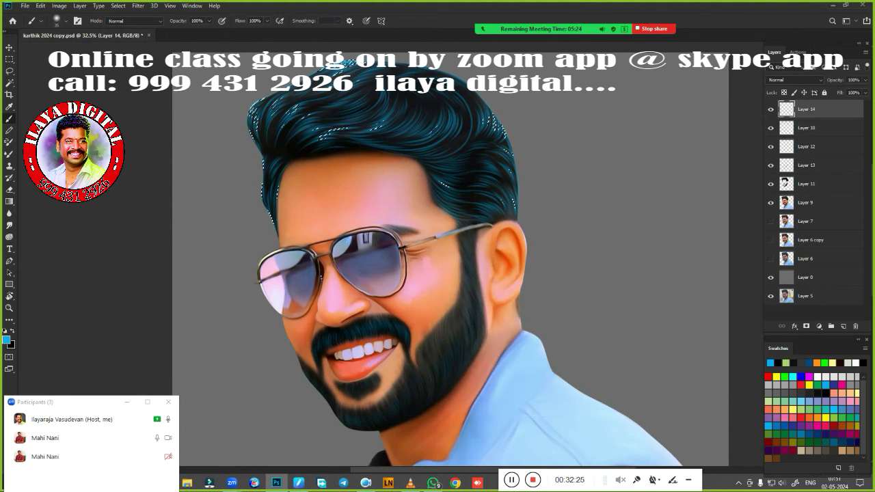
Step: Fit the image, pick orange from Swatches, and enlarge the soft brush to 1100 px
drag(541, 277, 508, 289)
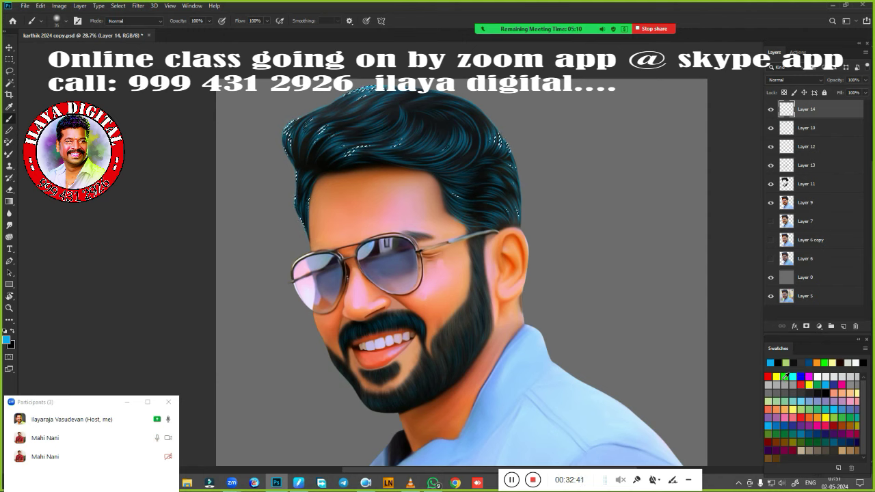
click(784, 376)
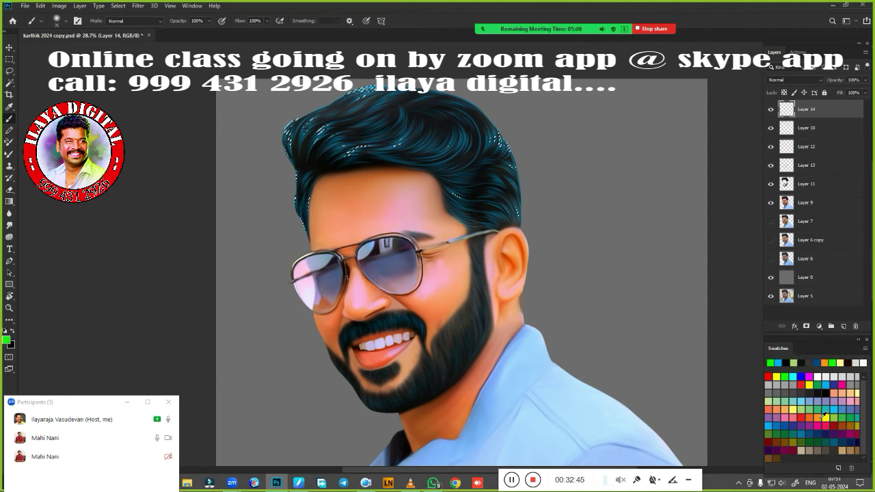
click(811, 408)
scroll(508, 283, down, 2)
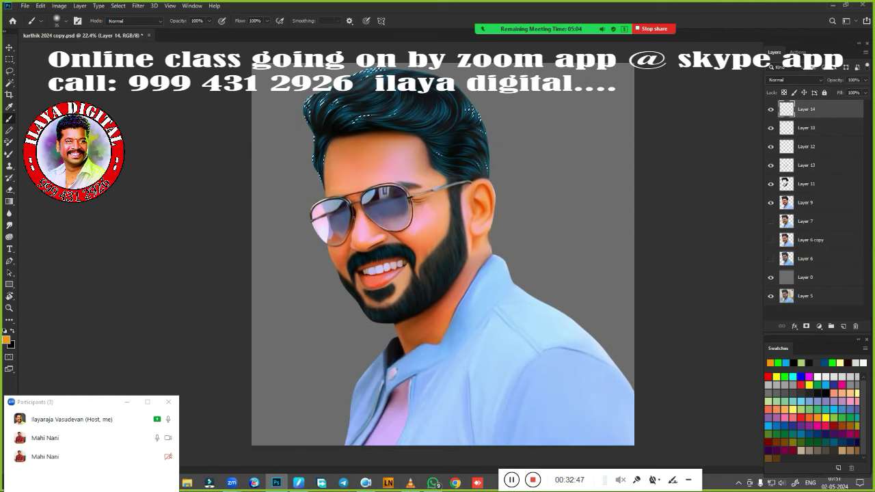
scroll(471, 299, down, 2)
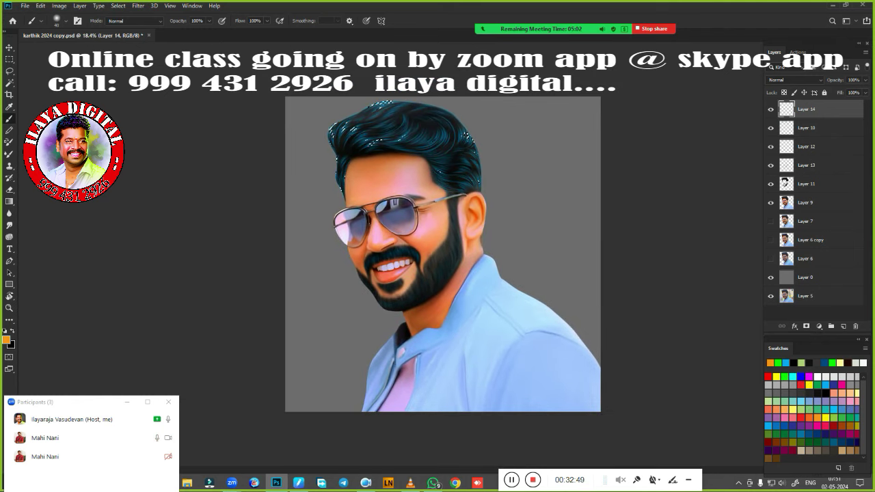
key(bracketright)
key(bracketright)
key(bracketright)
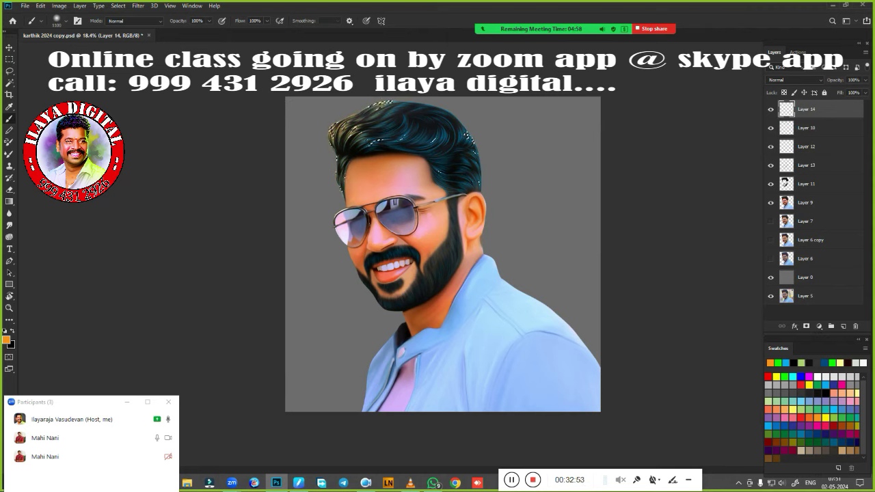
Step: Tint the hair's right side pink and its front tuft and top green on Layer 14
click(819, 423)
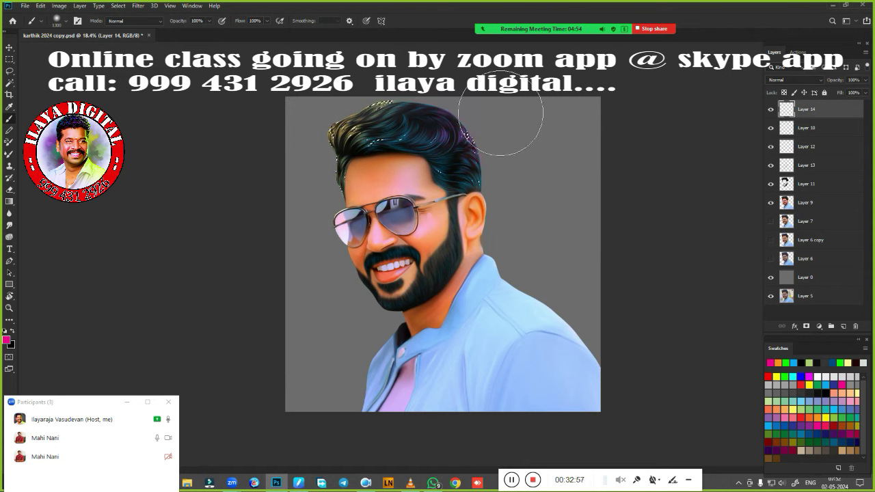
drag(518, 95, 525, 260)
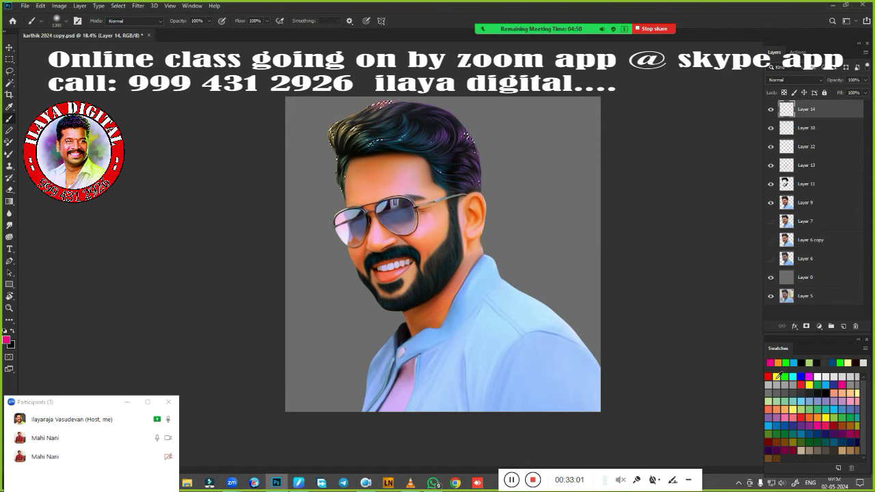
click(777, 377)
click(785, 377)
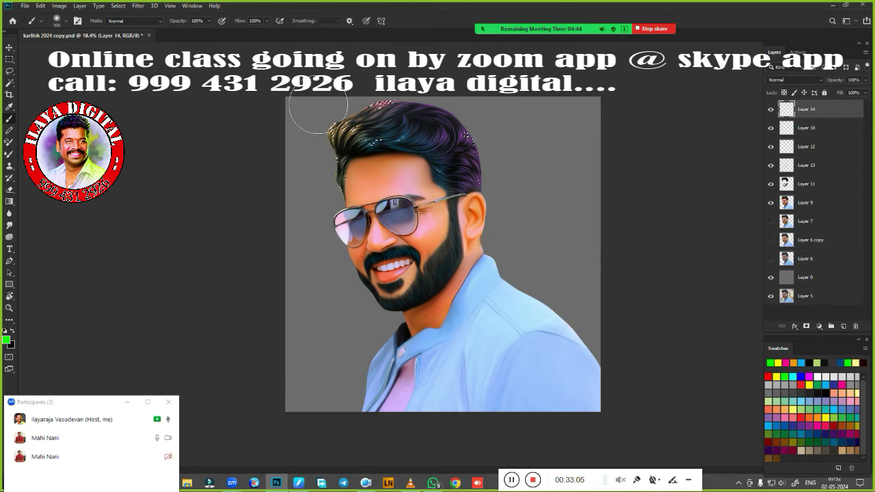
drag(306, 112, 348, 75)
drag(410, 51, 383, 55)
Step: Tint the top-right of the hair red, pick yellow, and save the file
click(768, 376)
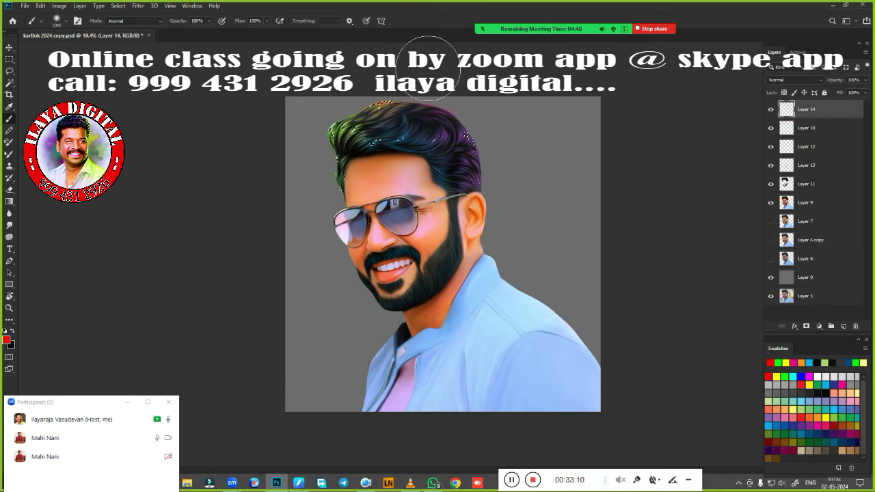
drag(417, 68, 510, 154)
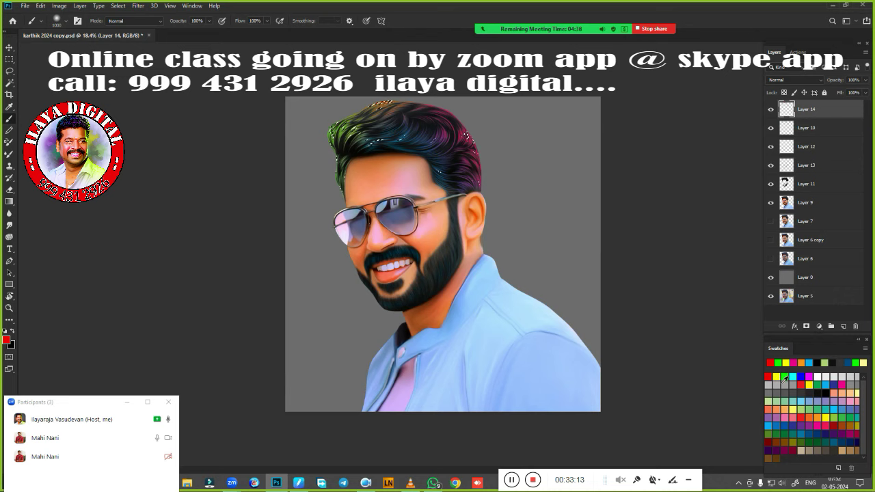
click(777, 376)
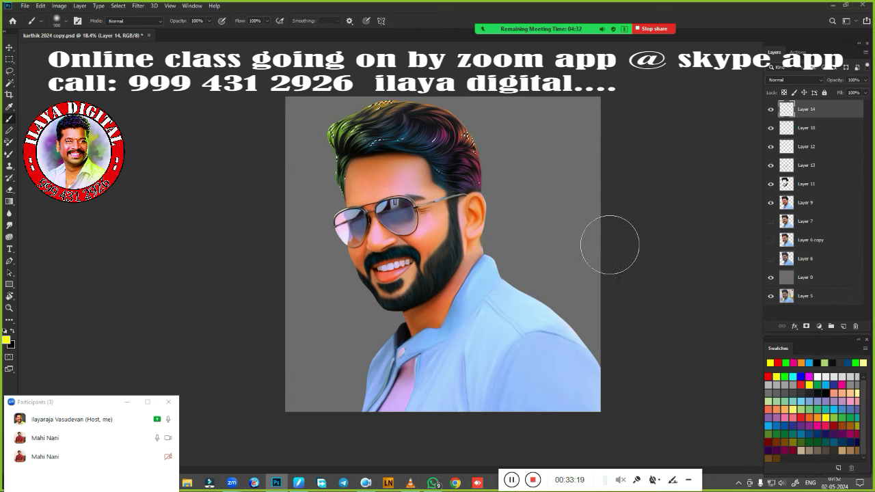
key(ctrl+s)
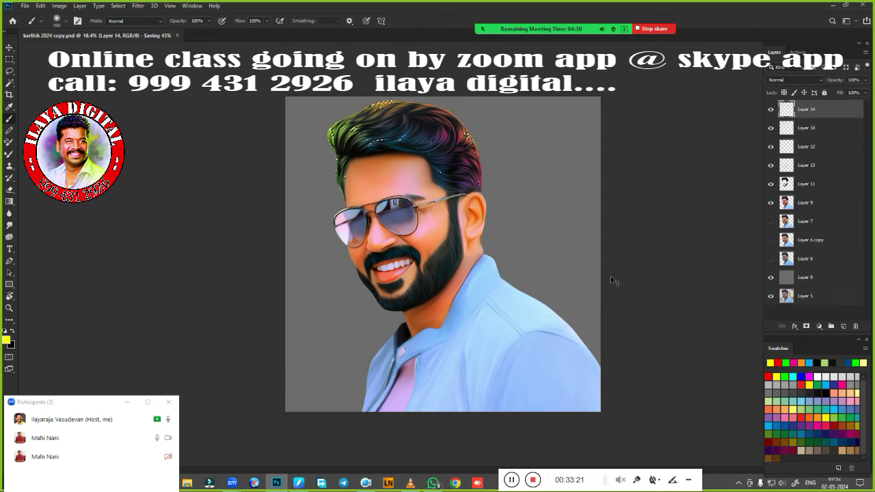
Step: Compare the hair with Layer 14 and Layer 10 toggled on and off, selecting Layer 10
ctrl+click(547, 268)
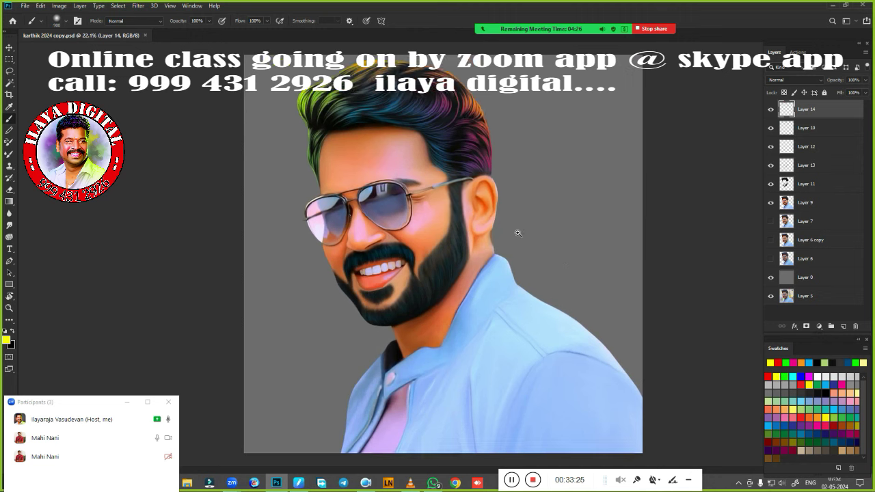
drag(561, 219, 764, 182)
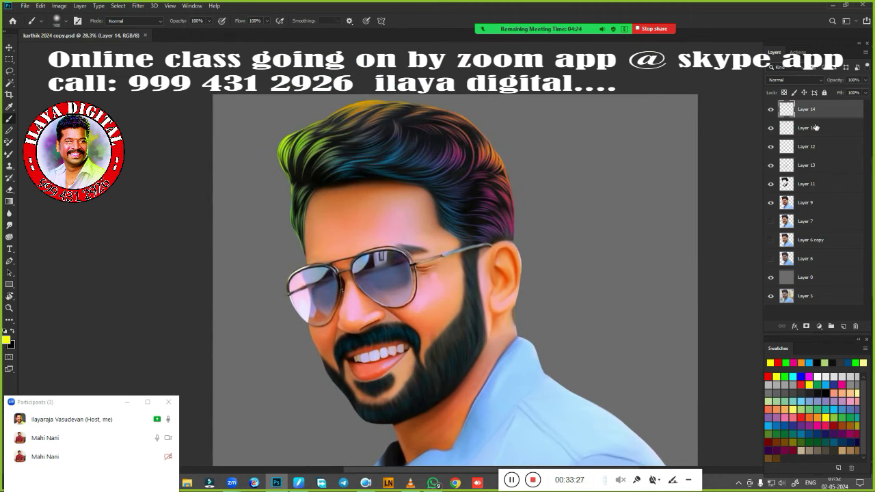
click(770, 111)
click(770, 129)
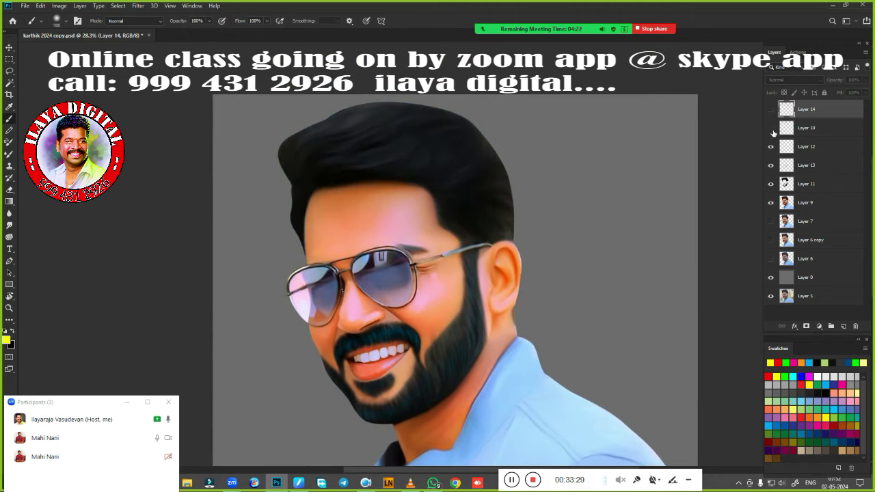
click(771, 130)
click(820, 128)
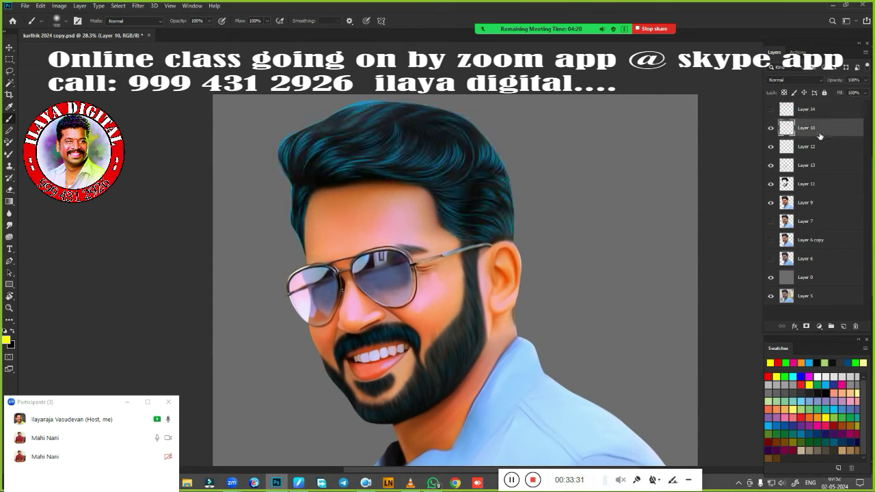
click(770, 111)
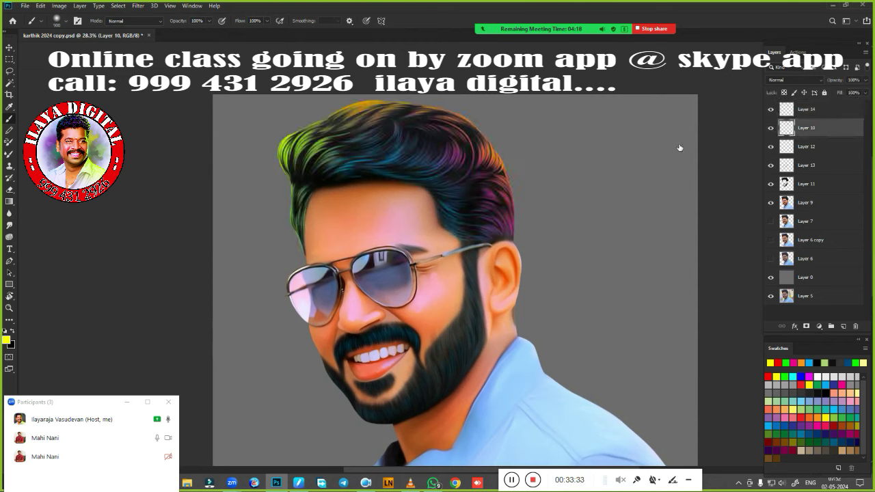
click(770, 129)
Step: Lower Layer 10's fill to about 41% to soften the blue
drag(864, 104, 855, 105)
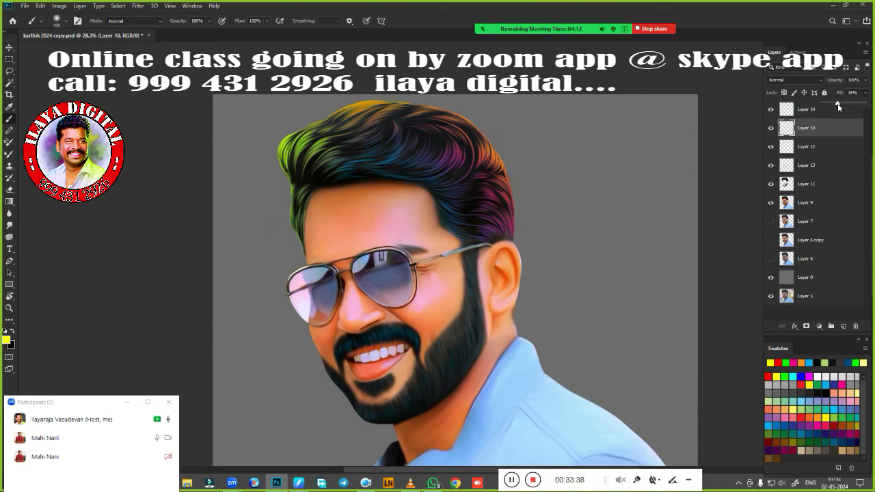
mouse_move(855, 105)
mouse_down()
mouse_move(868, 108)
mouse_move(861, 105)
mouse_up()
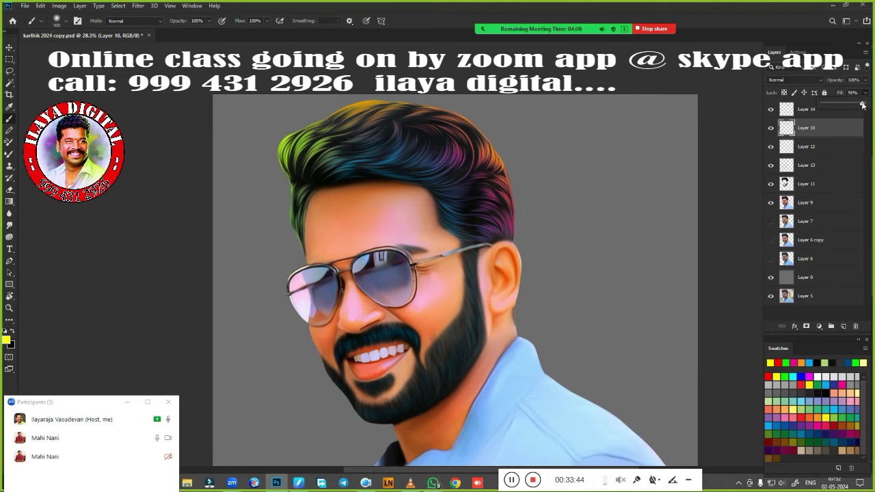
drag(863, 105, 854, 107)
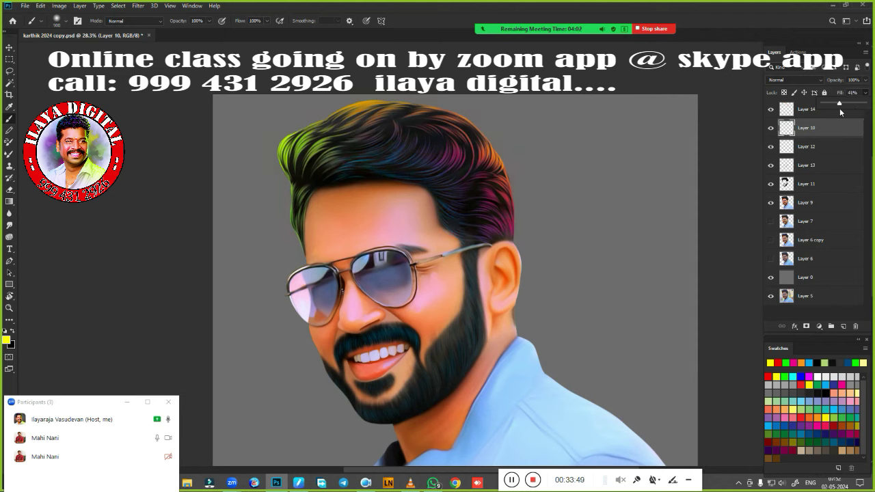
Step: Duplicate Layer 14 as Layer 14 copy and hide the copy
click(828, 117)
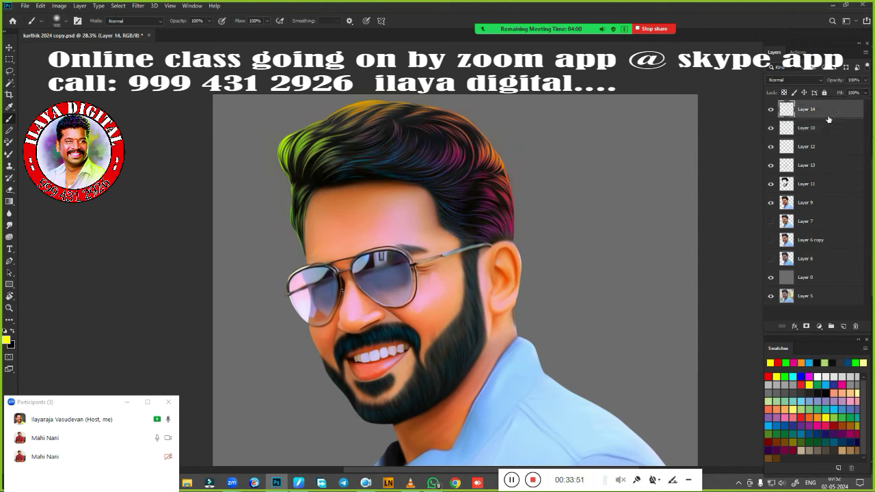
click(771, 110)
key(ctrl+j)
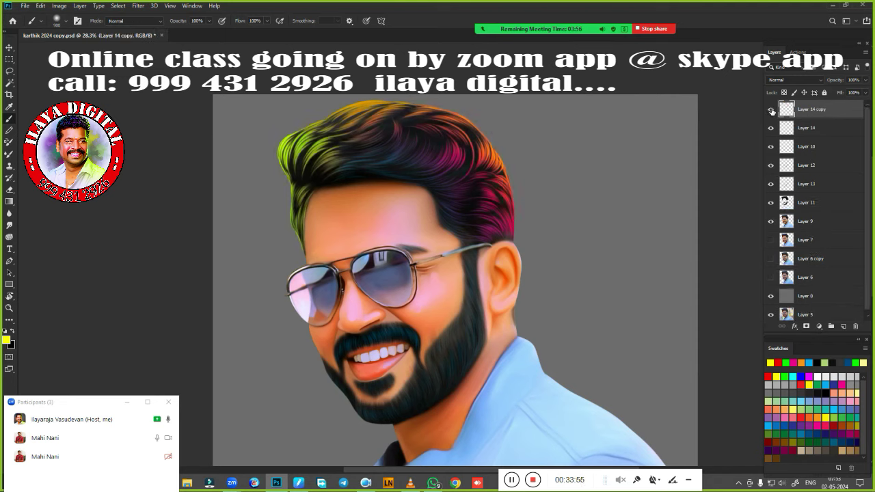
click(771, 110)
Step: Lower Layer 14's fill to about 52%, then select and show Layer 14 copy
click(824, 130)
click(772, 129)
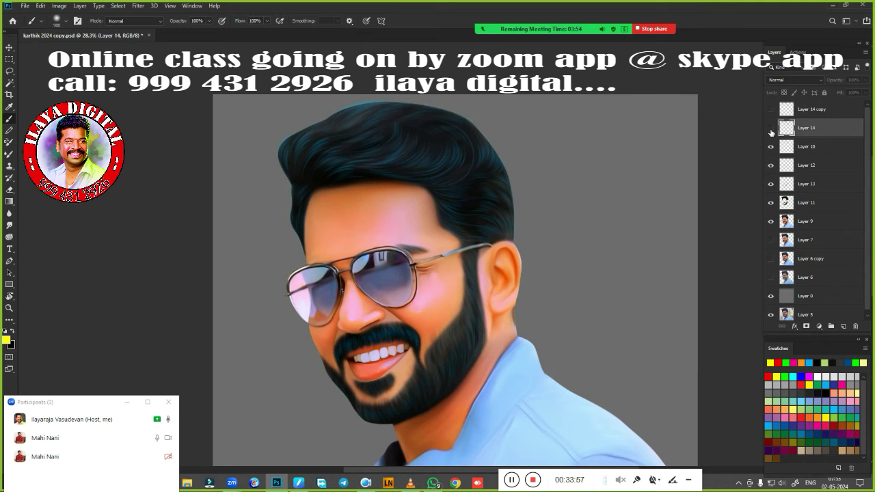
click(866, 93)
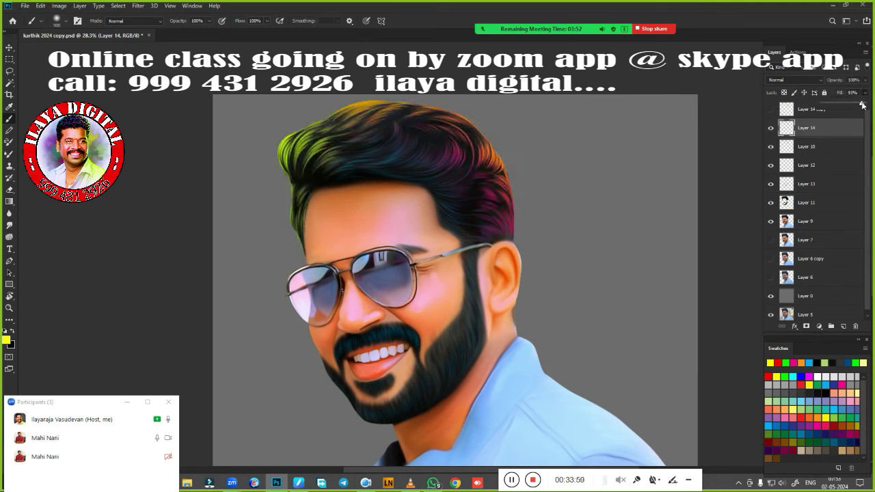
drag(863, 104, 845, 110)
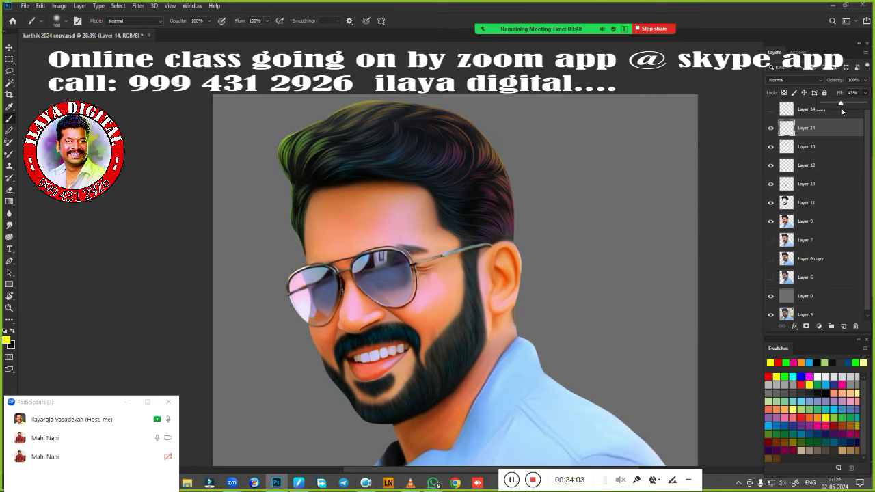
click(787, 111)
click(771, 109)
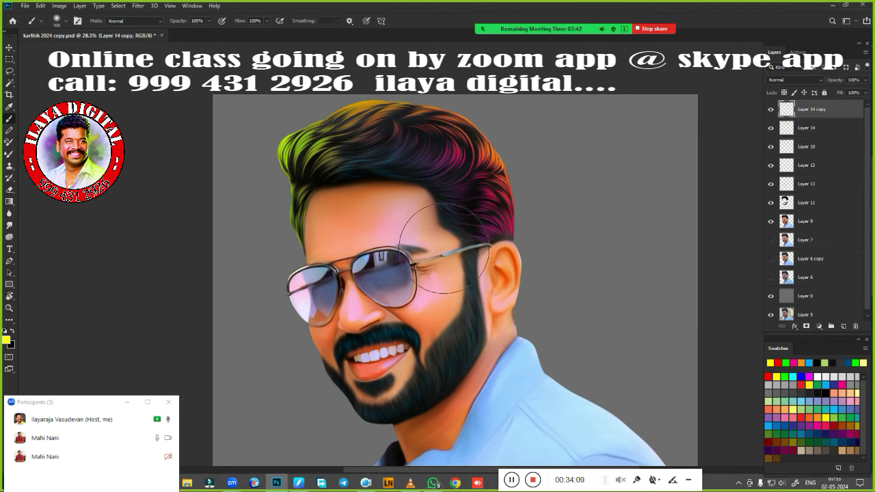
Step: Erase the colourful strands from the top of the hair on Layer 14 copy
key(e)
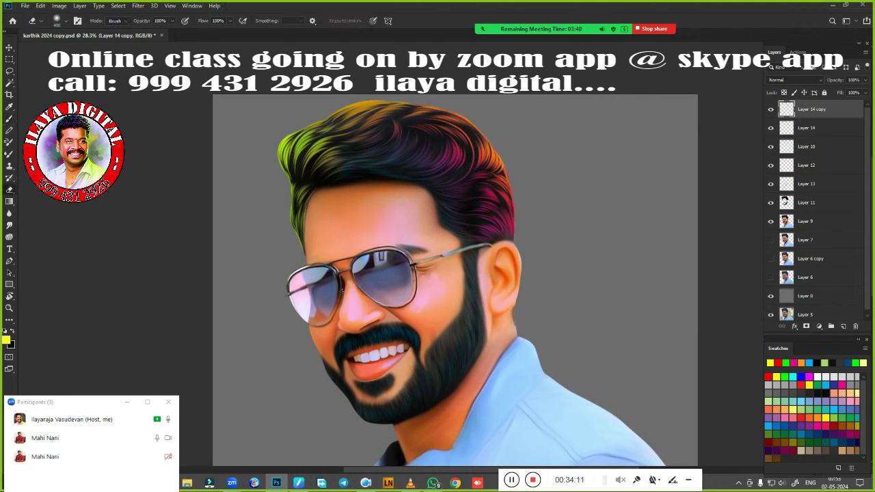
drag(441, 175, 458, 171)
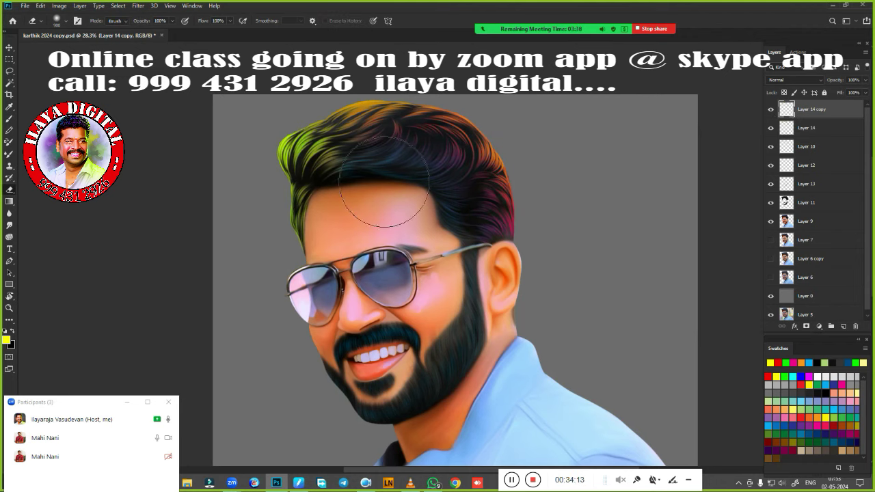
mouse_move(387, 172)
mouse_down()
mouse_move(329, 167)
mouse_move(414, 170)
mouse_up()
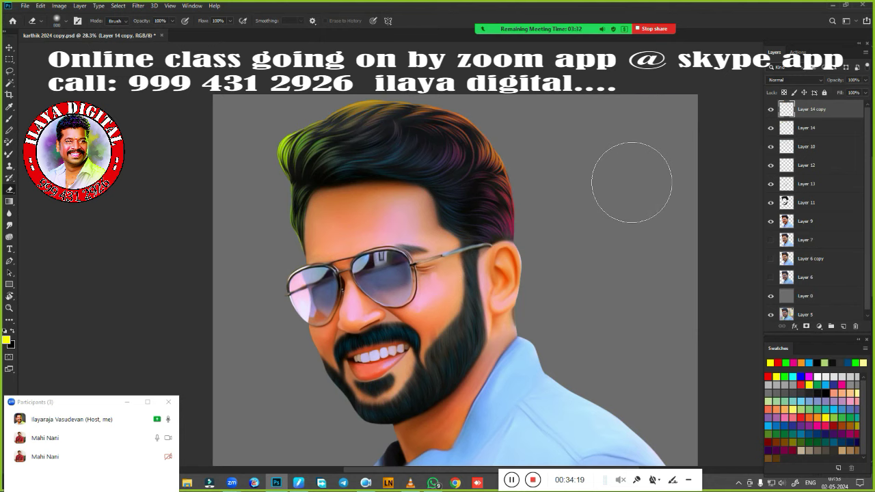
click(771, 110)
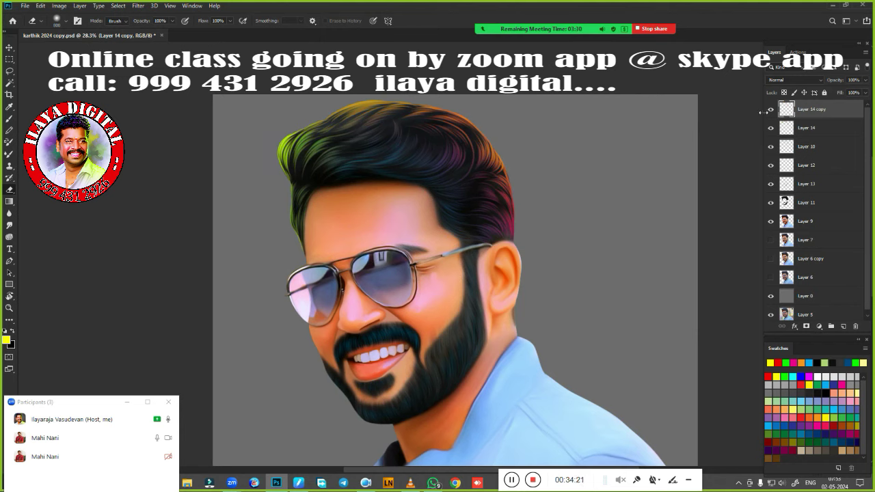
click(771, 110)
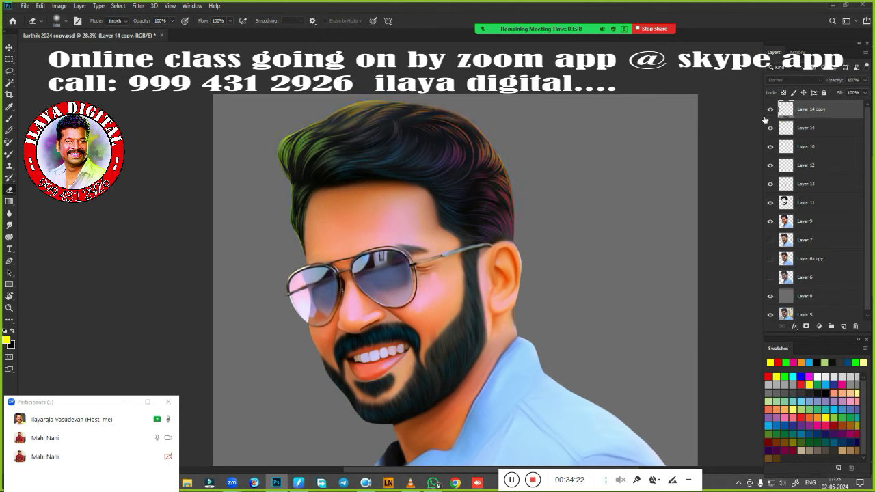
click(771, 109)
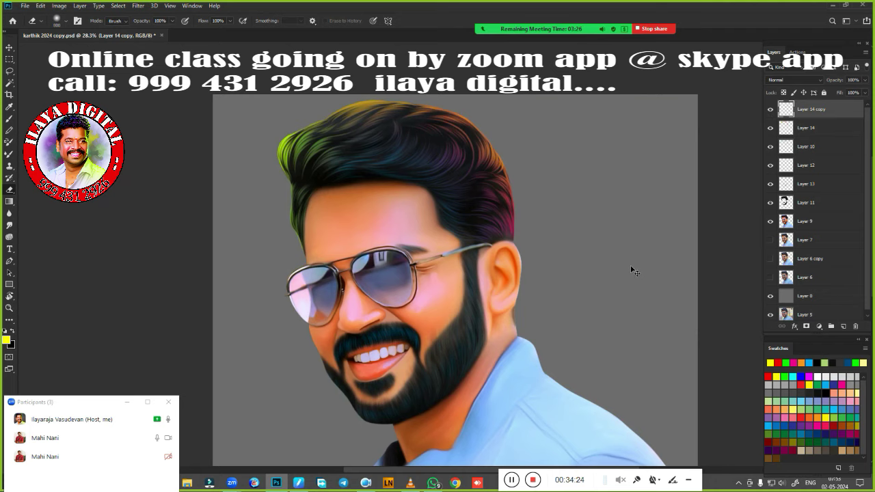
Step: Duplicate Layer 14 copy and merge the two coloured hair layers into one
key(ctrl+j)
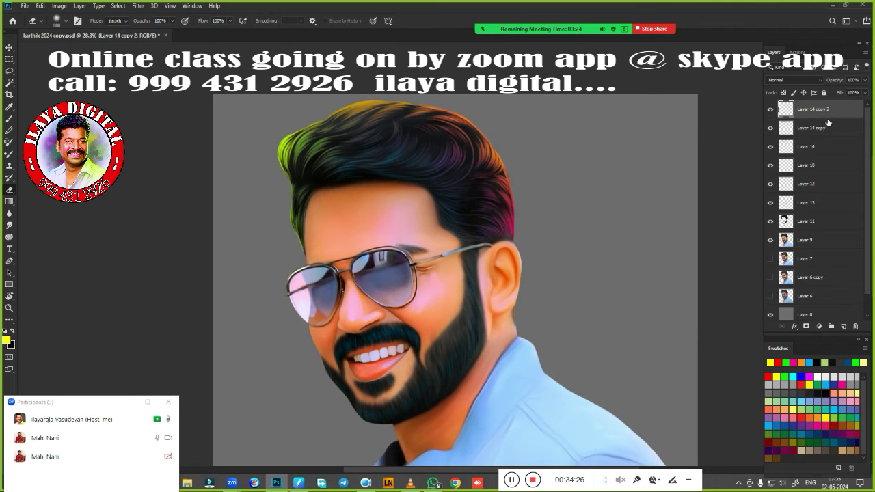
ctrl+click(817, 134)
key(ctrl+e)
Step: Toggle Layers 12, 10, 13 and 14 on and off to compare teeth, hair and glasses
key(ctrl+minus)
key(ctrl+minus)
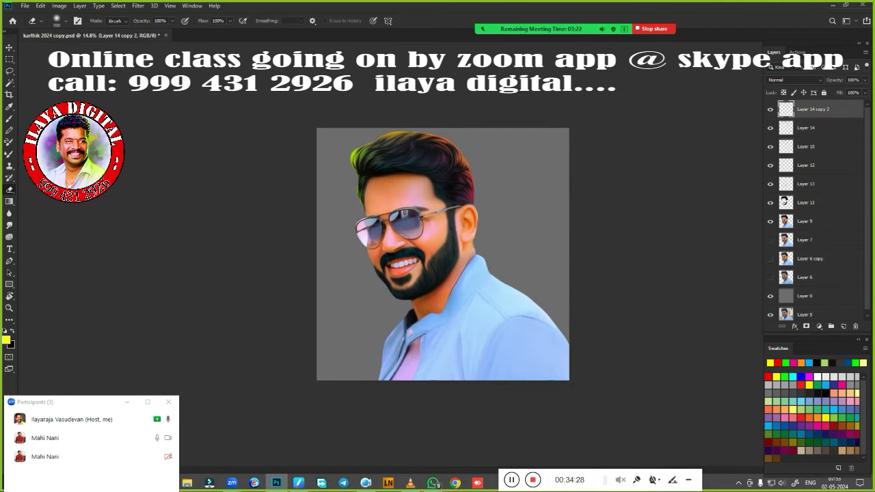
click(771, 166)
click(770, 168)
click(771, 164)
click(770, 149)
click(771, 129)
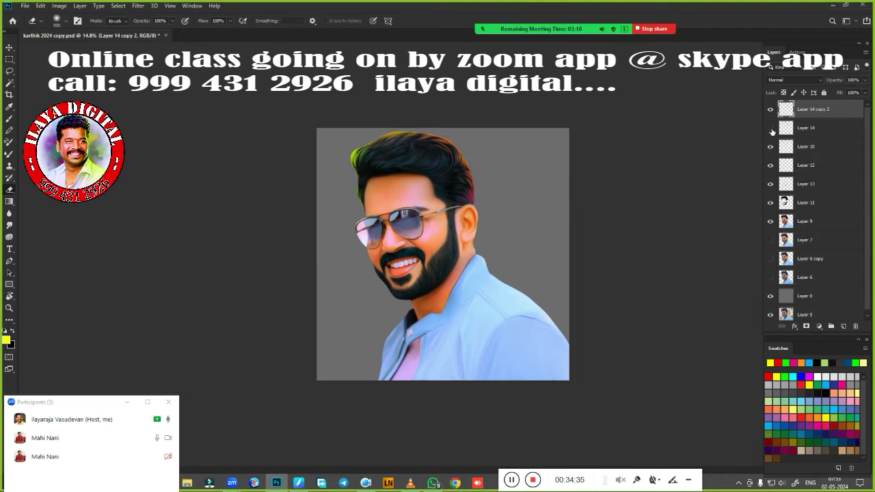
click(771, 129)
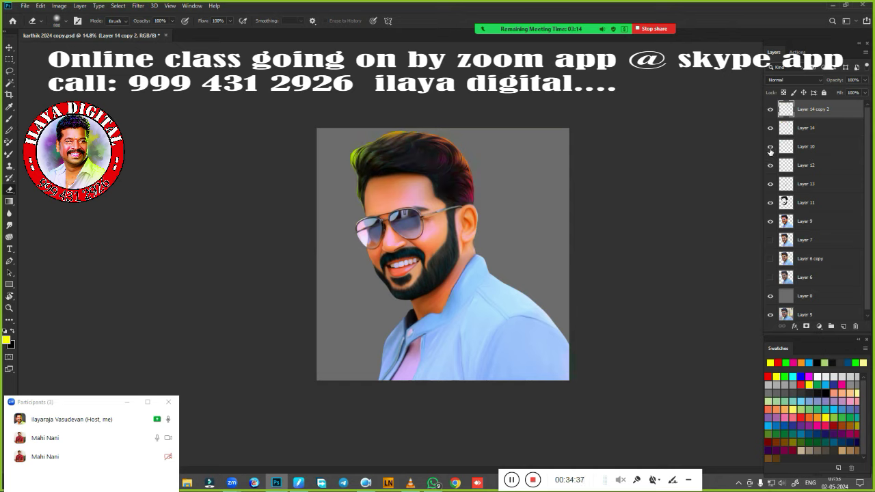
click(771, 166)
click(771, 166)
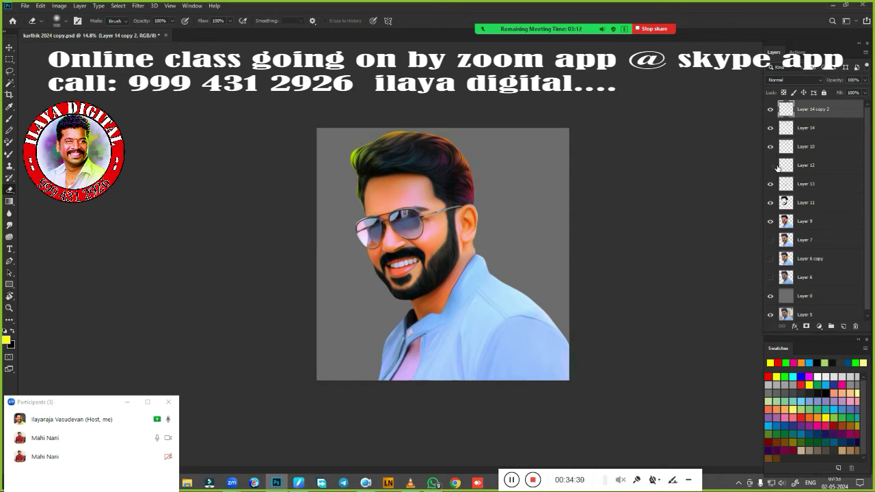
click(771, 185)
click(772, 184)
click(771, 166)
Step: Add a new layer above Layer 12 and load Layer 12's pixels as a selection
click(811, 166)
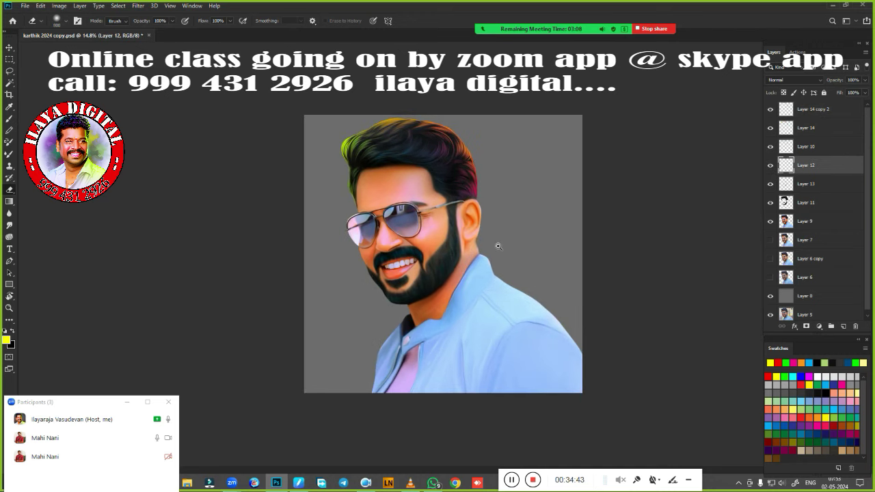
scroll(508, 254, up, 5)
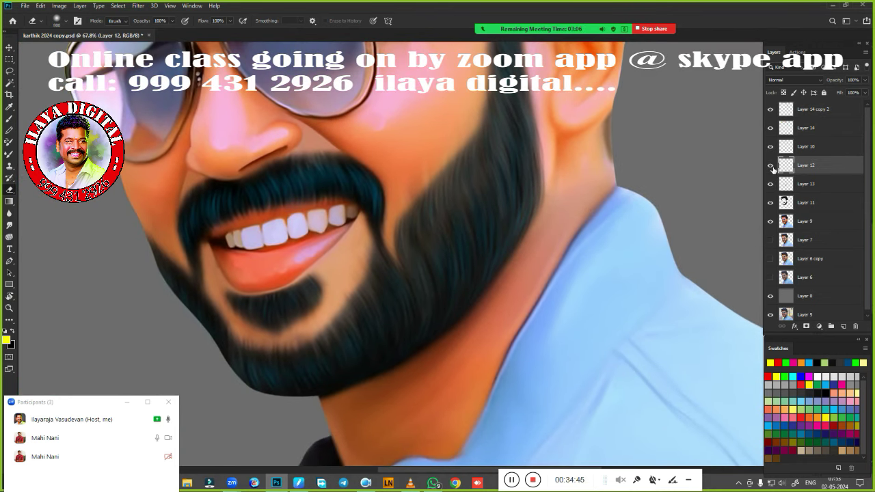
click(771, 166)
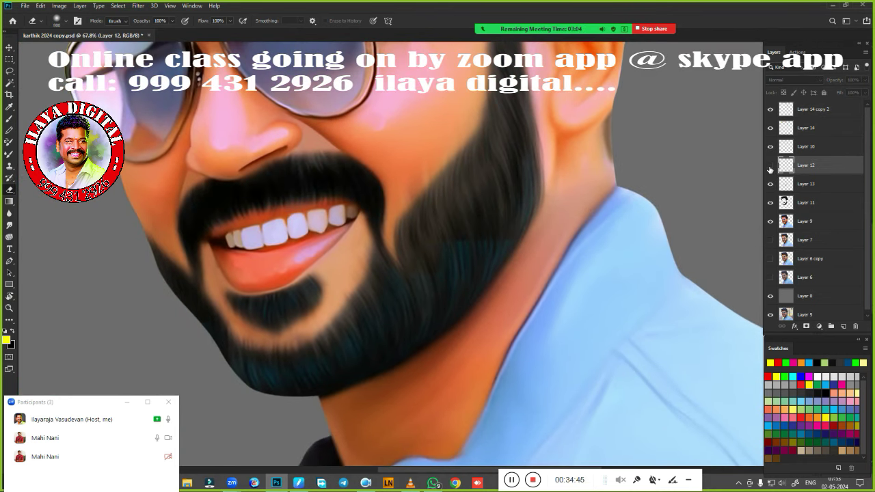
click(843, 327)
ctrl+click(786, 185)
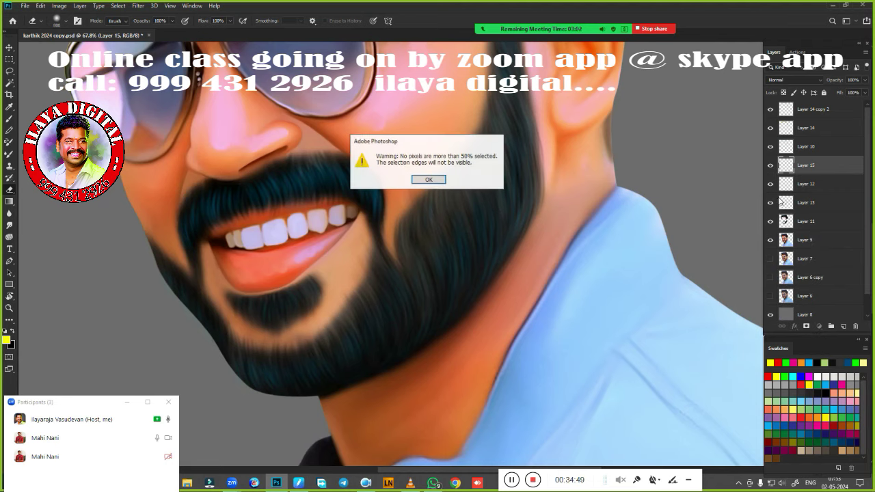
click(426, 179)
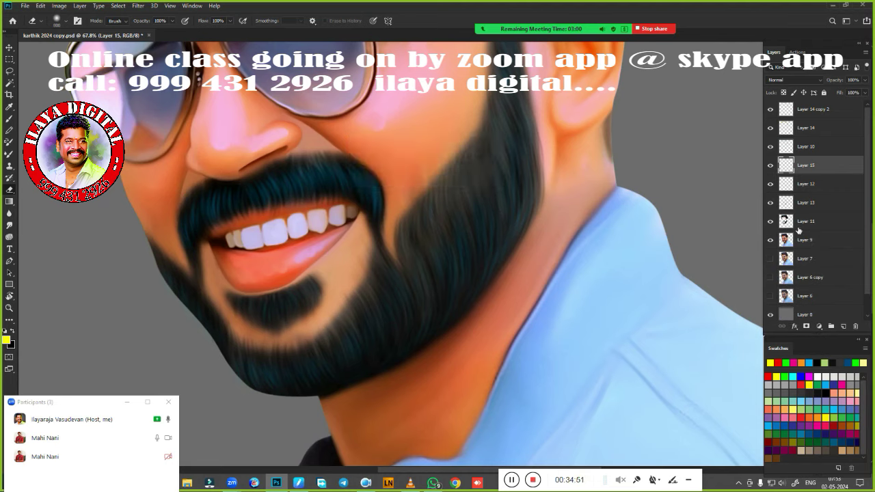
ctrl+click(785, 185)
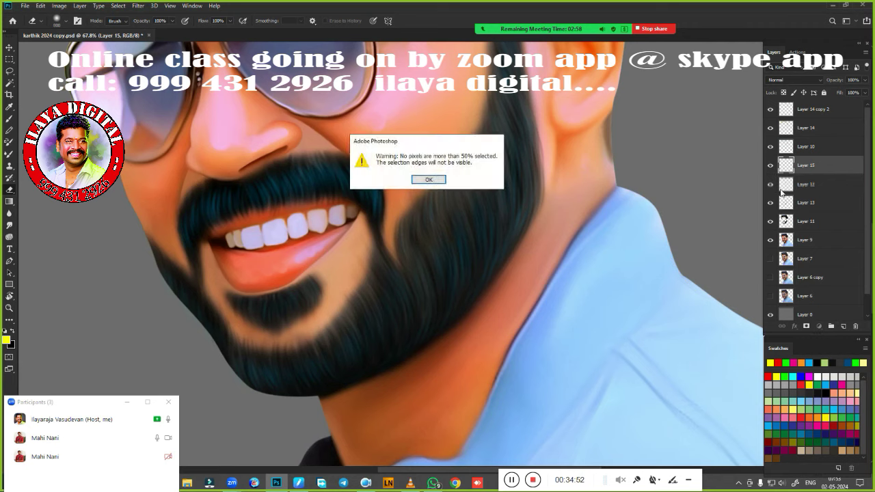
click(429, 179)
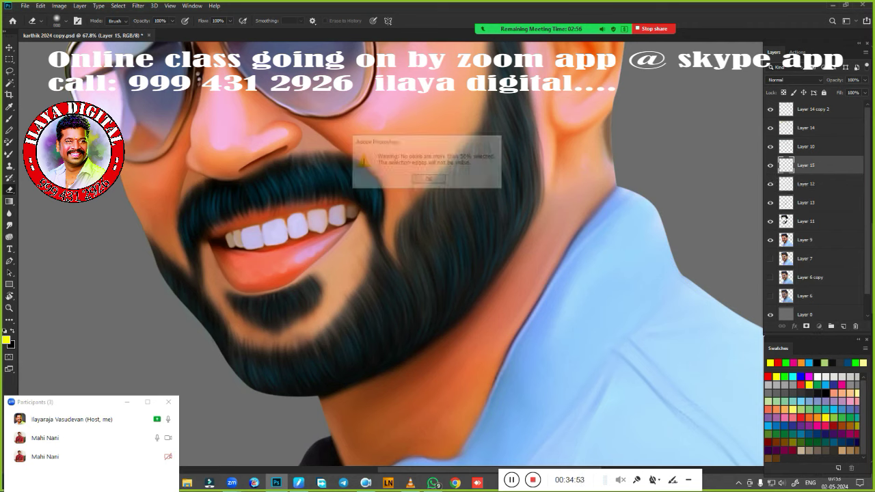
Step: Toggle the blue beard tint to compare it, then show Layer 10 again
click(772, 165)
click(771, 165)
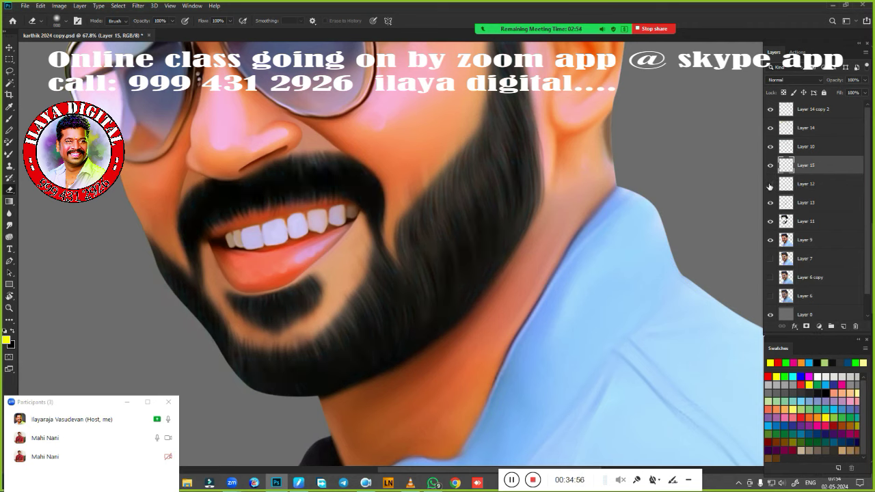
click(771, 165)
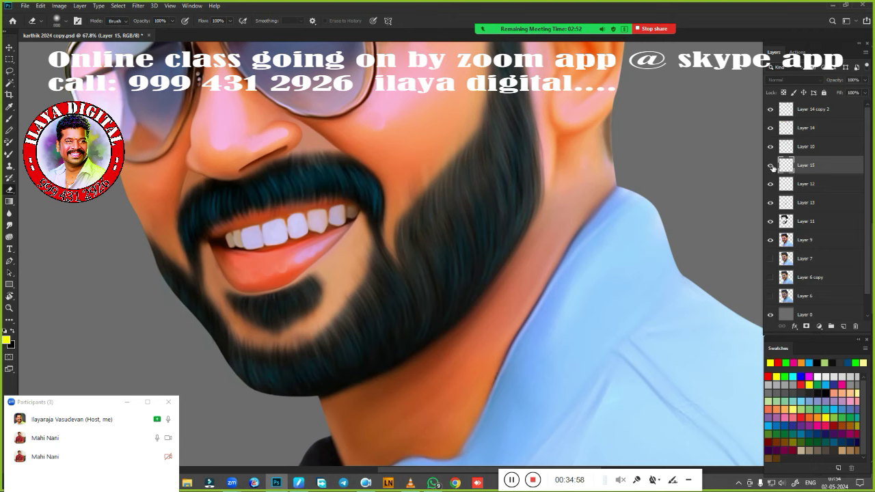
click(772, 147)
scroll(389, 253, down, 3)
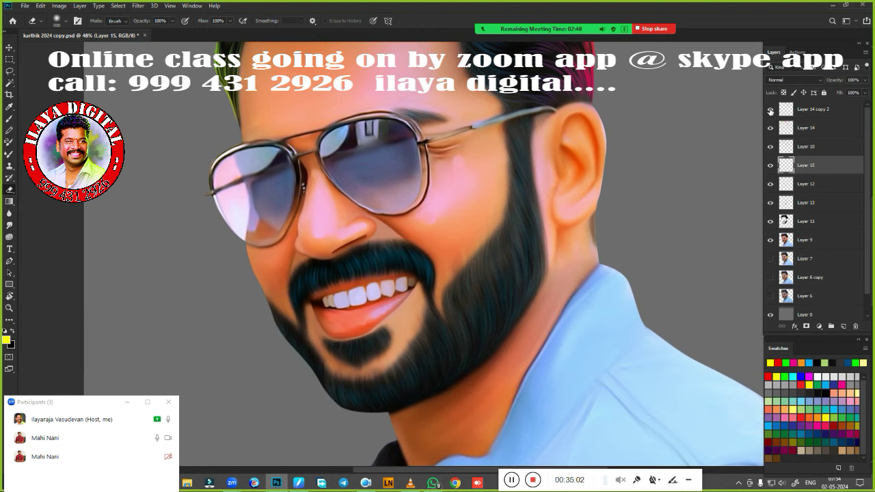
Step: Compare the hair colour layers and merge Layer 14 into Layer 14 copy 2
click(770, 109)
click(769, 129)
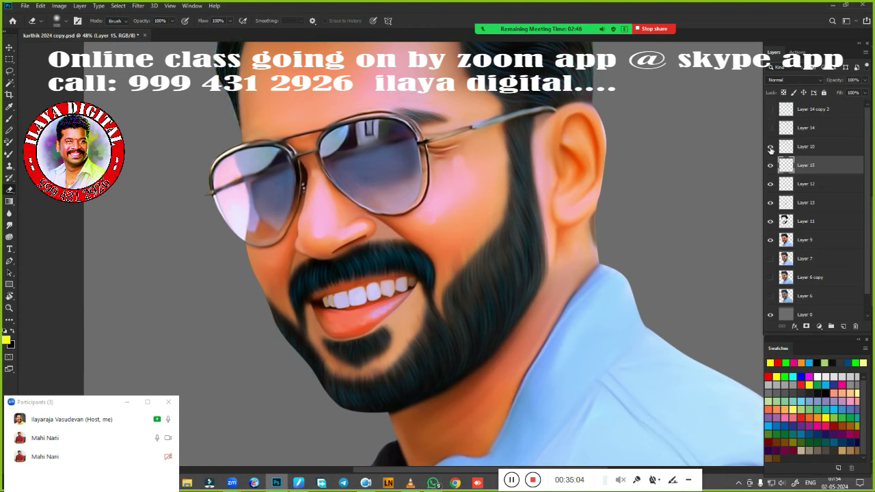
click(770, 148)
drag(771, 150, 770, 109)
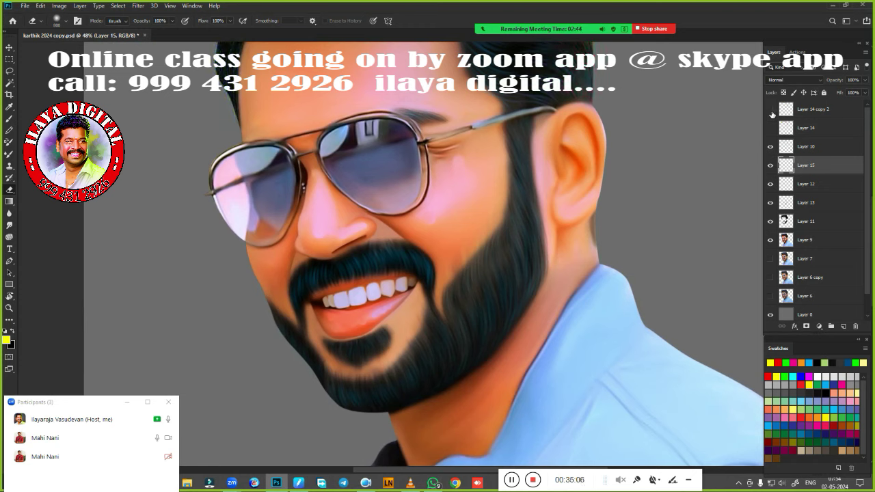
click(811, 110)
shift+click(811, 132)
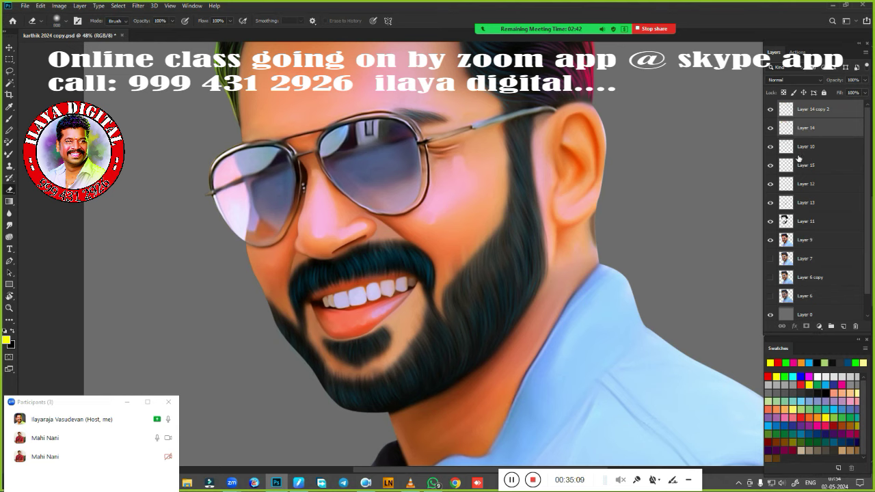
key(ctrl+e)
drag(770, 110, 770, 130)
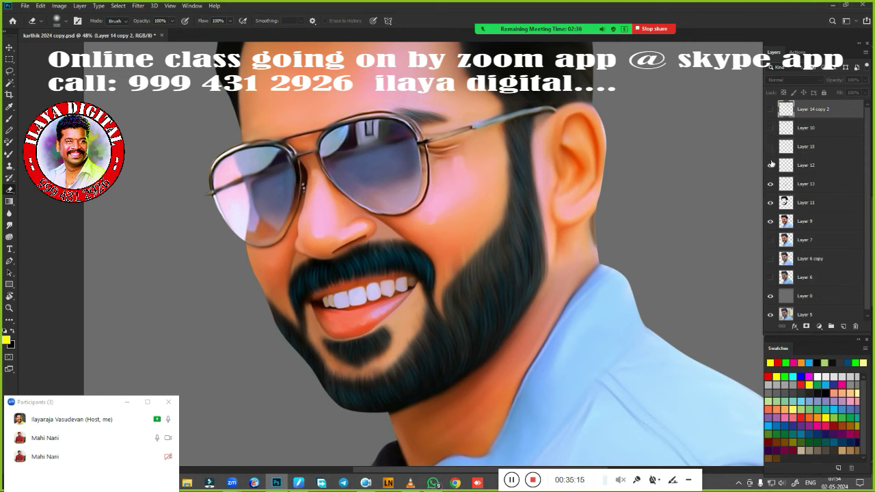
Step: Load Layer 12 as a selection, add a new layer, and merge Layer 12 into Layer 16
click(771, 165)
click(771, 166)
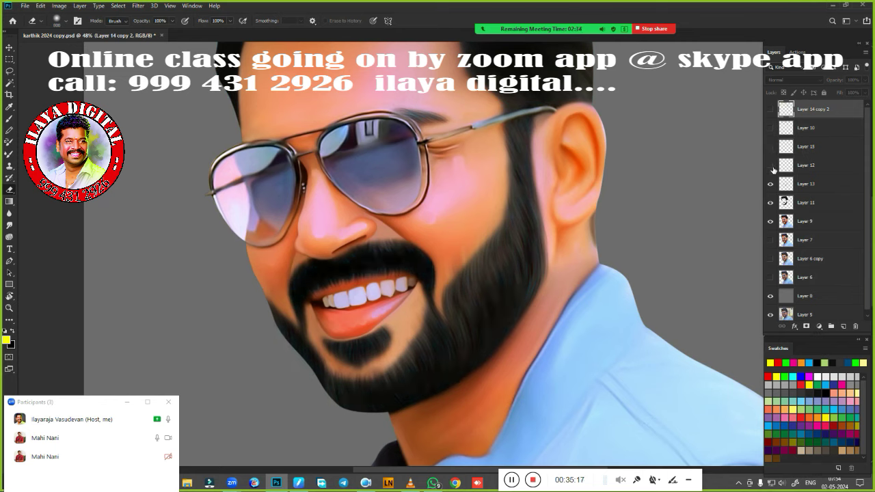
ctrl+click(785, 167)
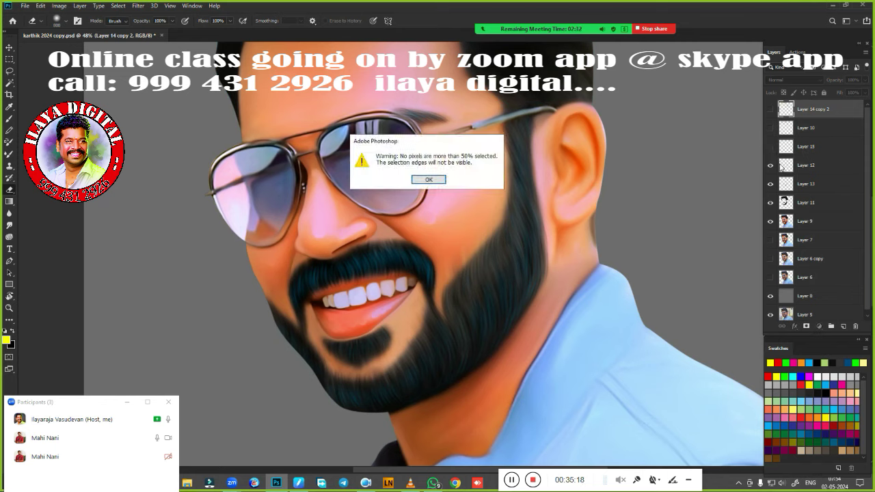
click(428, 180)
click(814, 166)
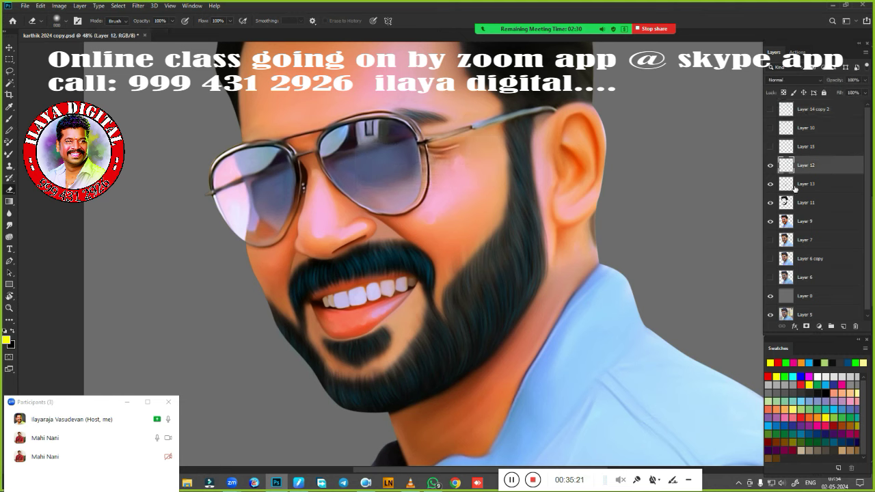
key(ctrl+shift+alt+n)
shift+click(817, 183)
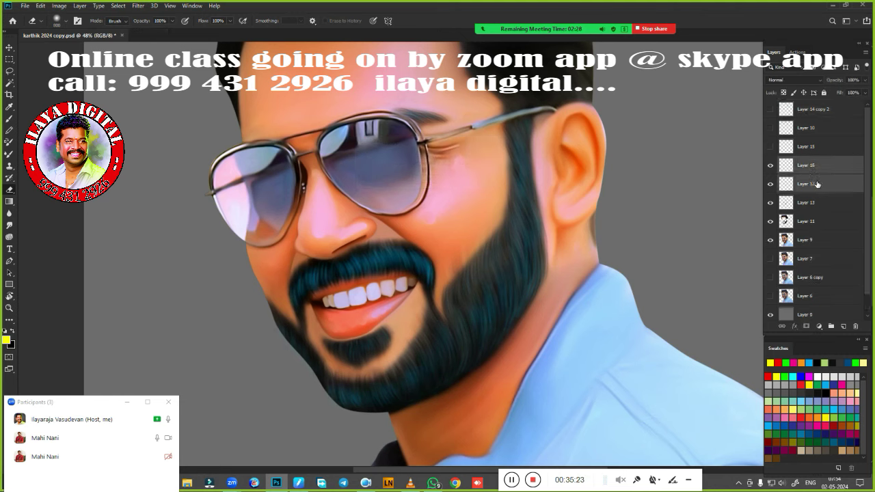
key(ctrl+e)
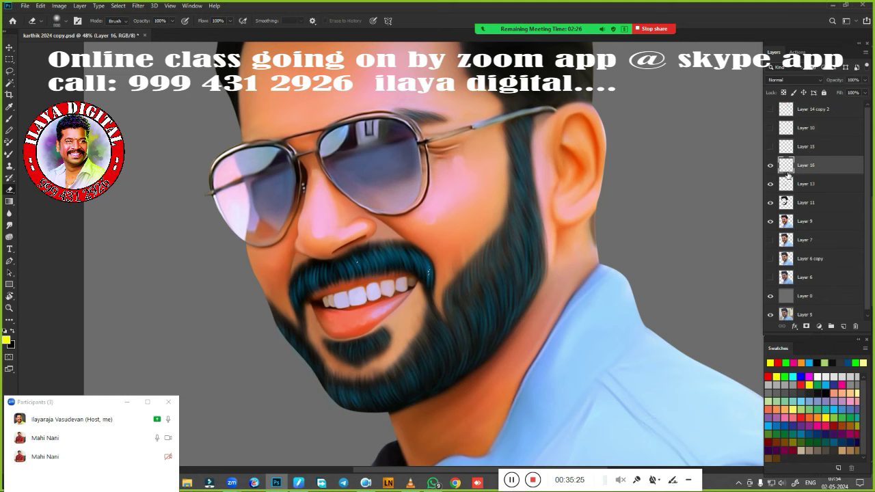
Step: Make Layer 15 active and turn the Layer 10 and Layer 14 copy 2 hair colours back on
click(771, 146)
click(814, 146)
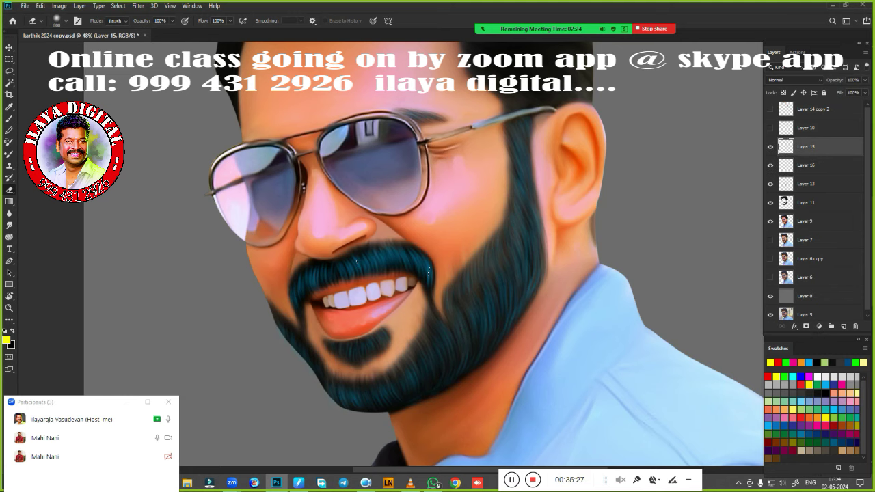
scroll(591, 250, down, 1)
scroll(590, 251, down, 2)
click(770, 127)
click(770, 109)
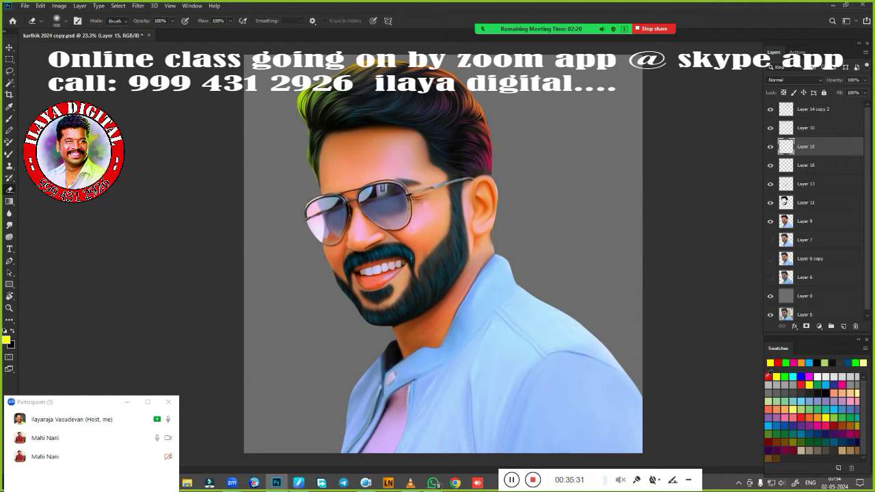
Step: Switch to the Brush and try several swatch colours, settling on red
key(b)
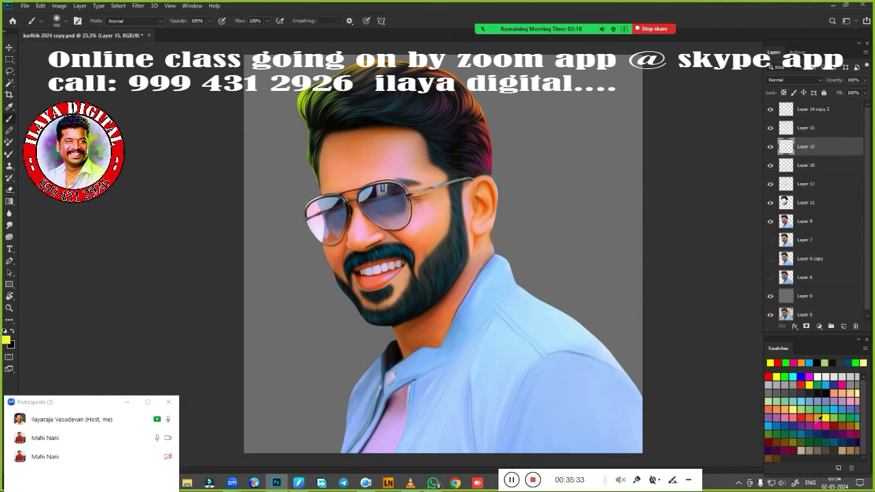
click(817, 418)
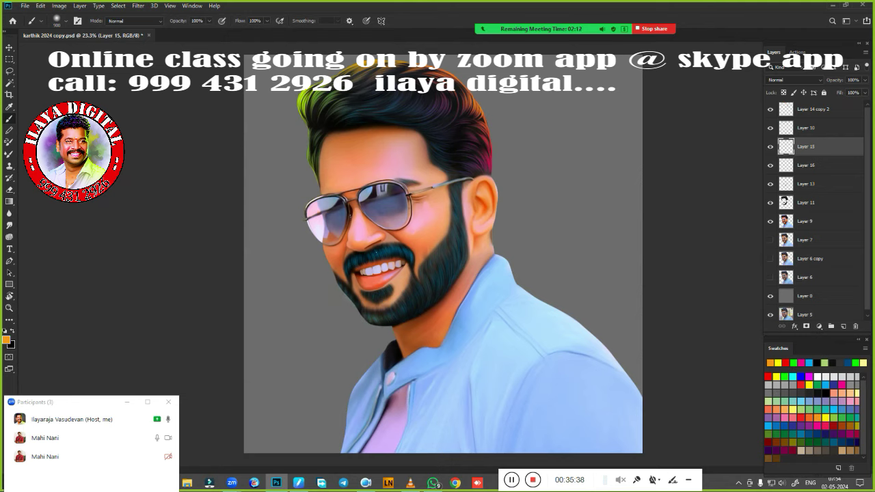
click(827, 421)
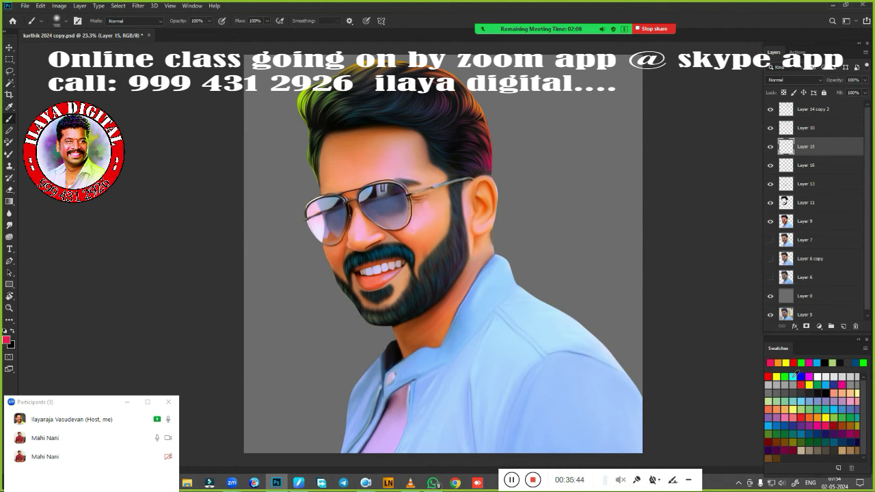
click(795, 363)
click(778, 376)
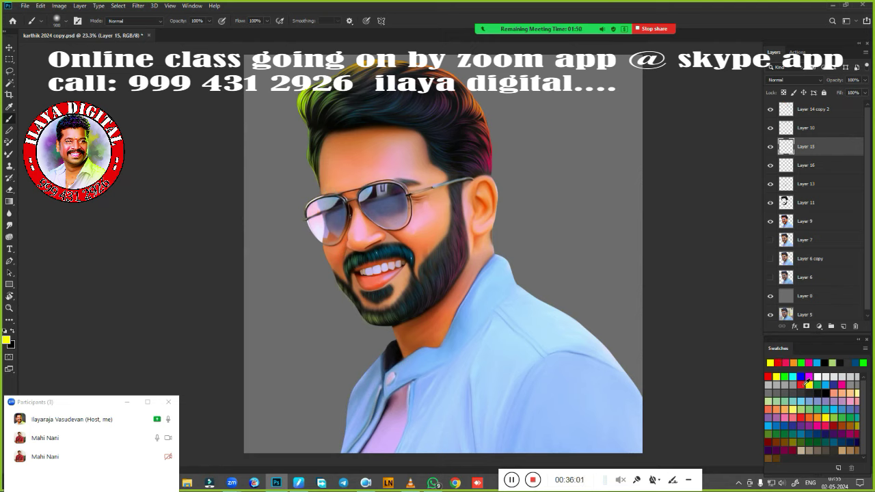
click(801, 385)
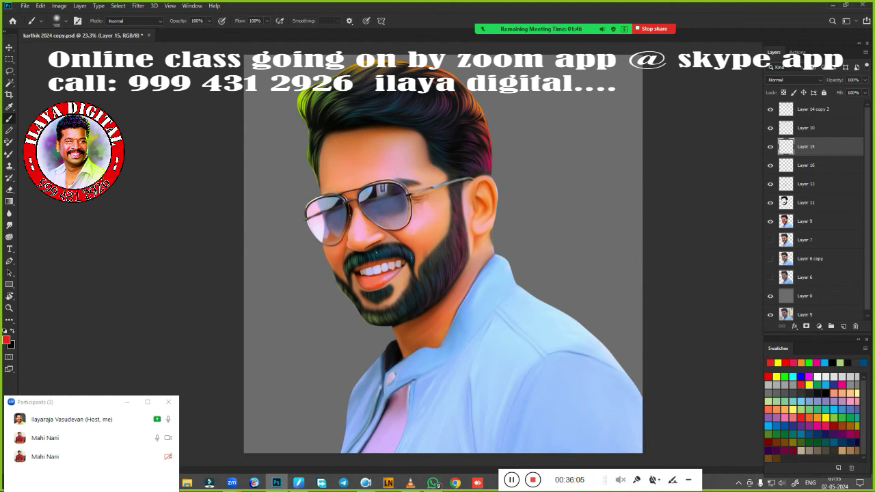
Step: Lower Layer 16's fill to about 54%
scroll(568, 298, up, 2)
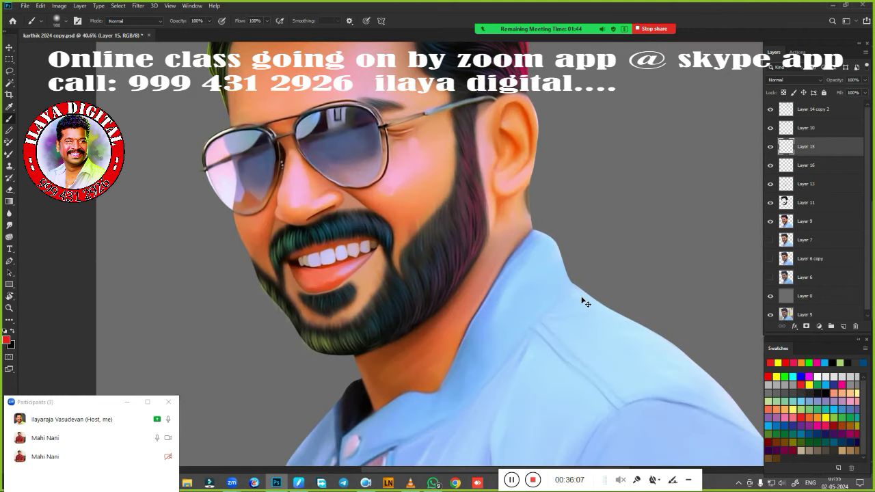
scroll(568, 294, down, 2)
scroll(547, 287, up, 1)
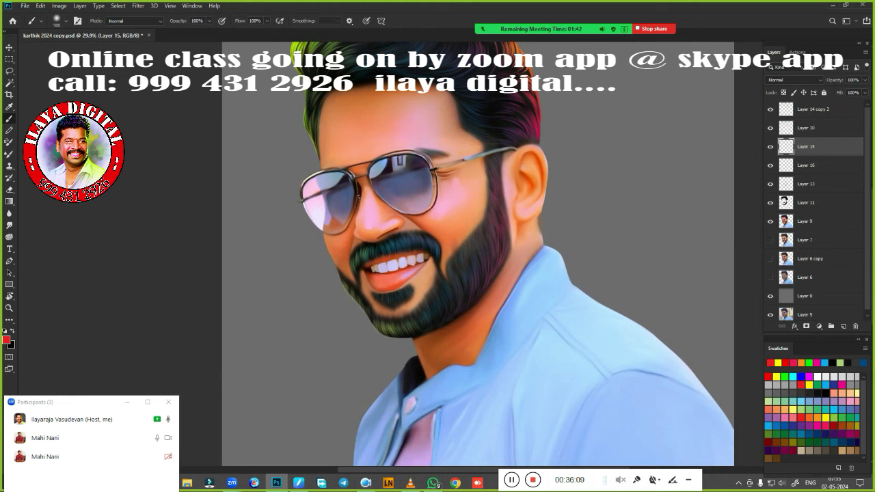
scroll(578, 273, up, 1)
click(835, 165)
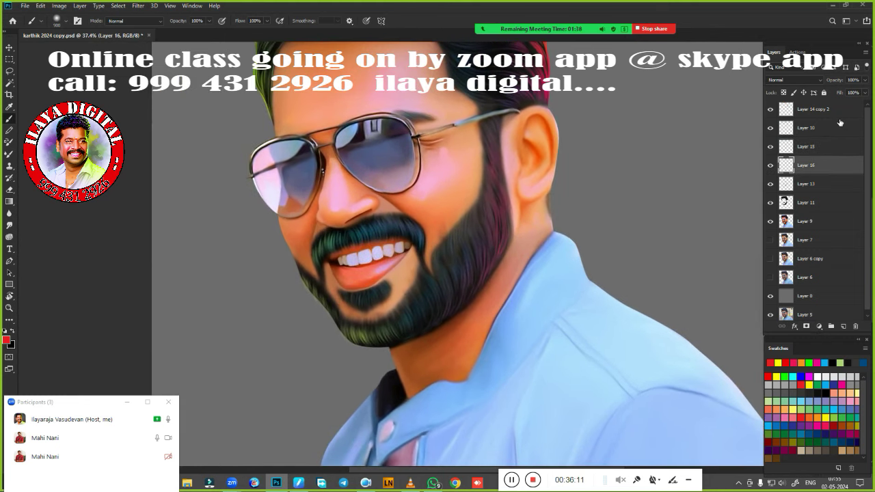
click(865, 93)
drag(866, 104, 851, 109)
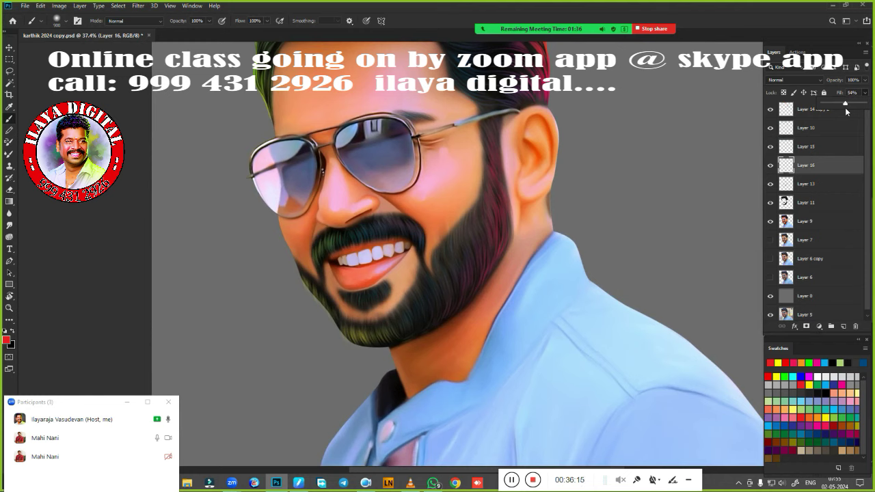
key(Return)
Step: Lower Layer 15's fill to 35% and view the whole portrait
key(alt+bracketright)
click(865, 94)
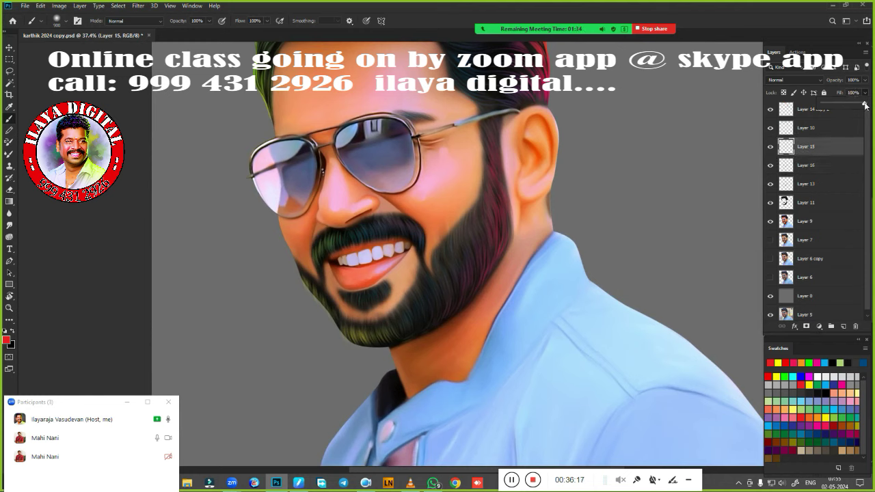
drag(866, 103, 847, 106)
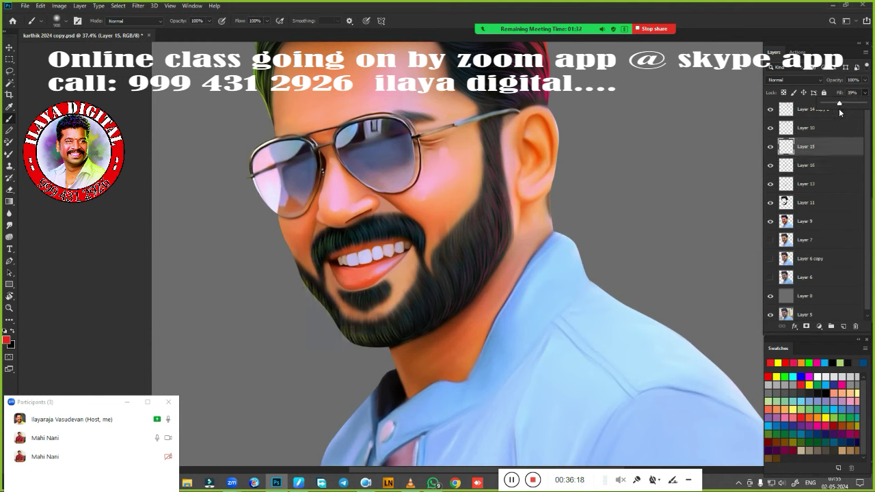
drag(835, 110, 838, 110)
key(Return)
key(ctrl+minus)
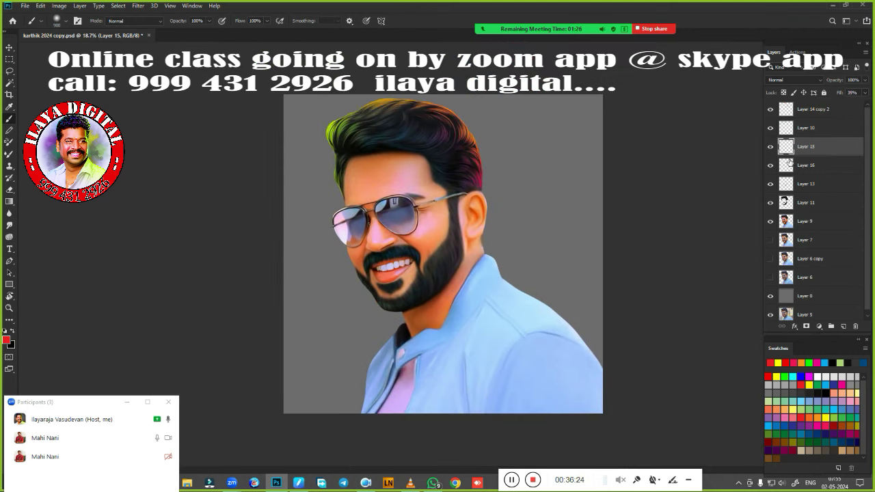
Step: Add a new empty Layer 17 directly above Layer 9
ctrl+click(823, 110)
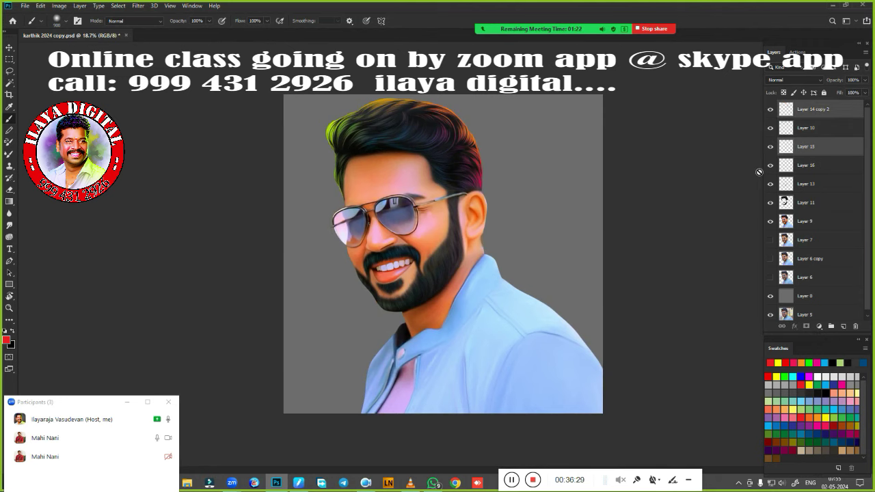
scroll(589, 250, up, 2)
scroll(560, 247, up, 3)
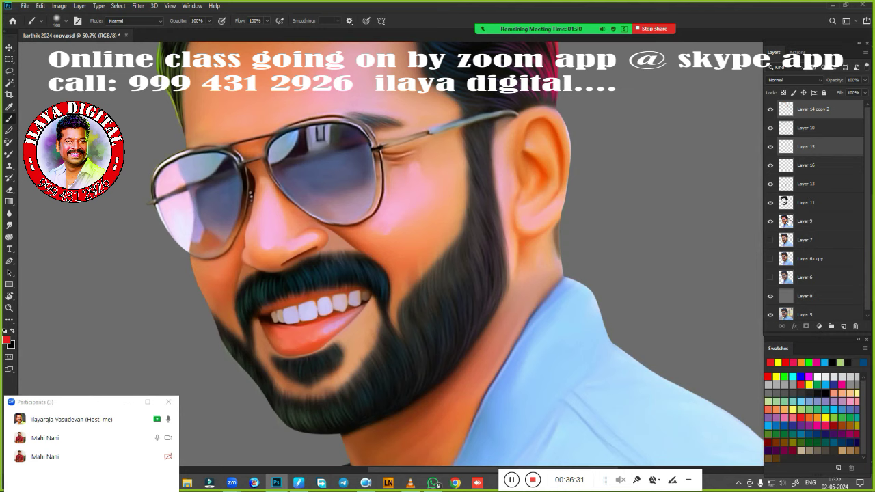
click(807, 224)
click(843, 326)
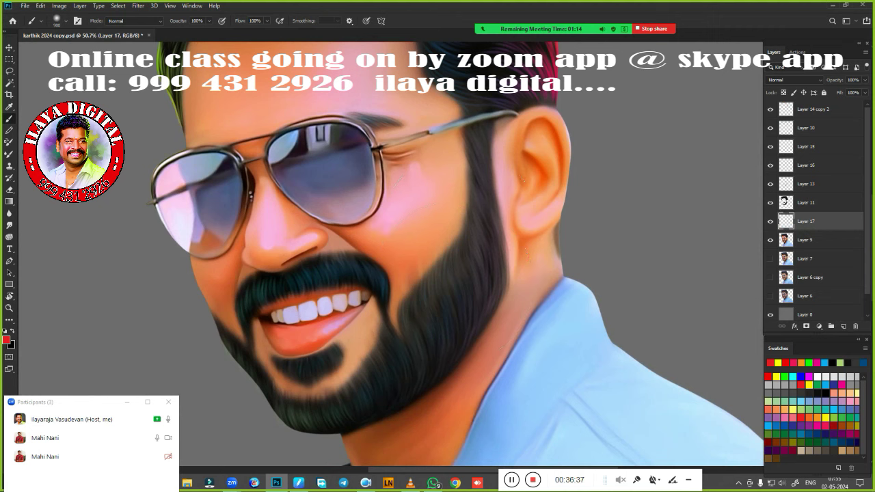
Step: Save the portrait document
scroll(454, 283, down, 5)
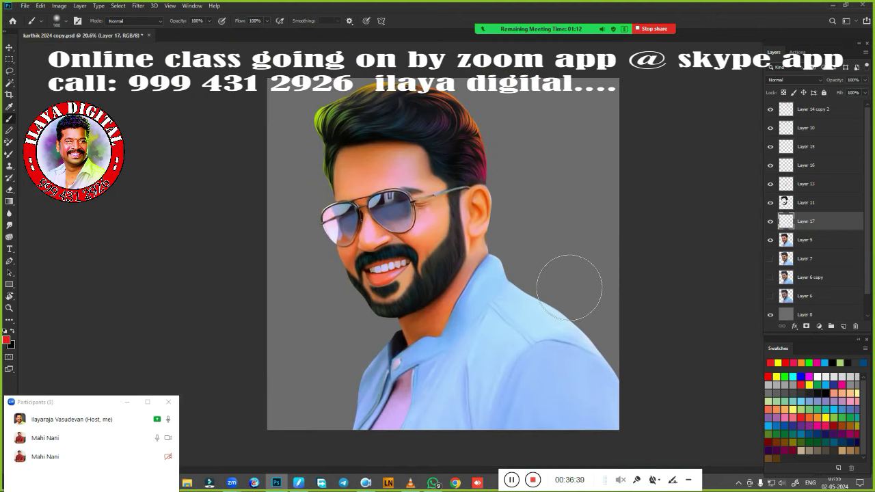
scroll(488, 272, up, 1)
scroll(488, 273, up, 2)
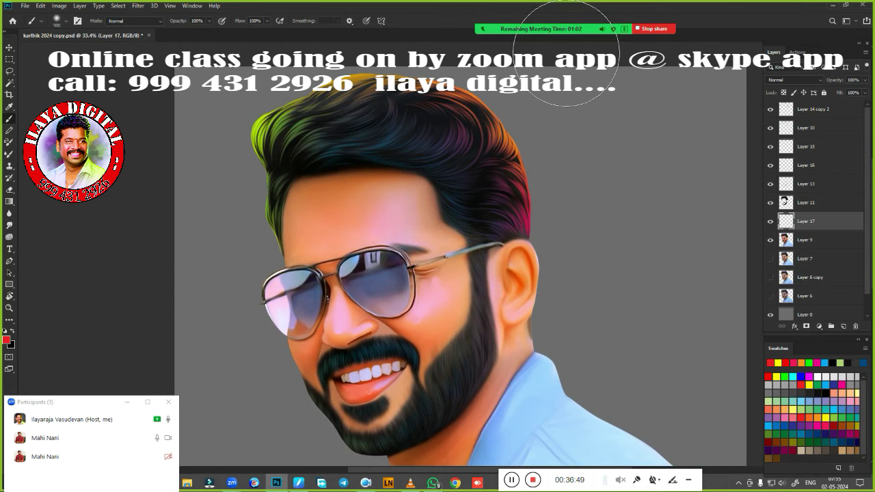
scroll(566, 55, down, 1)
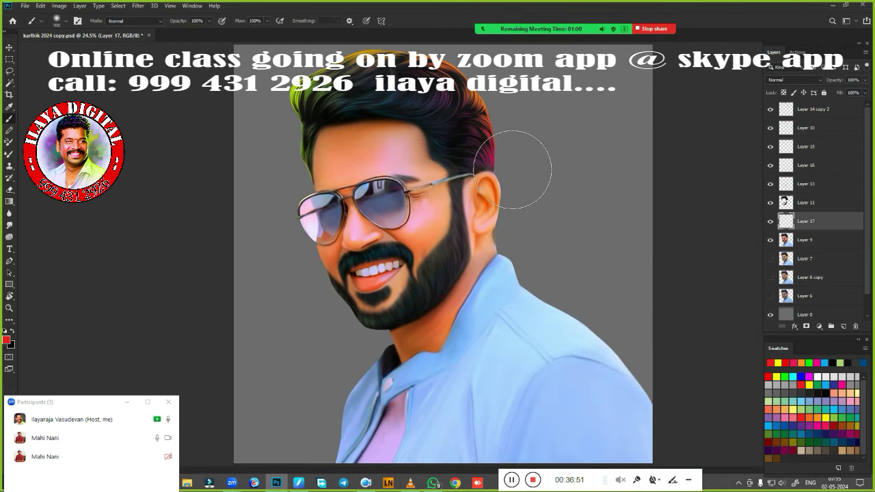
key(ctrl+s)
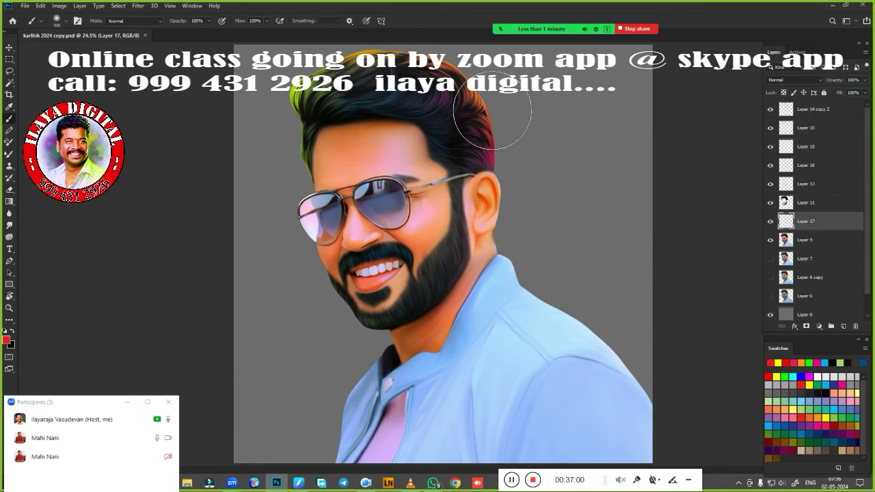
key(v)
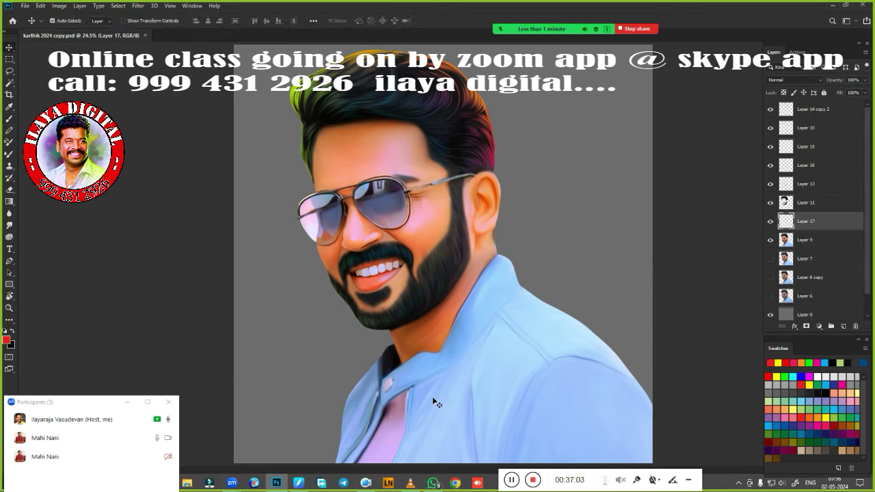